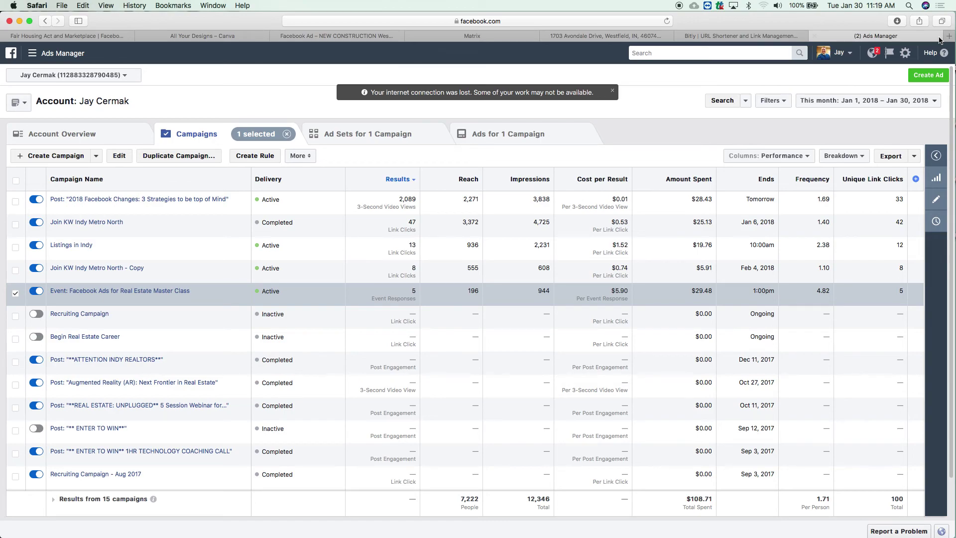
# Try loading facebook.com in a new Safari tab, which shows the offline page.
pyautogui.click(951, 38)
pyautogui.write('facebook.com — KWYP Indy Leadership')
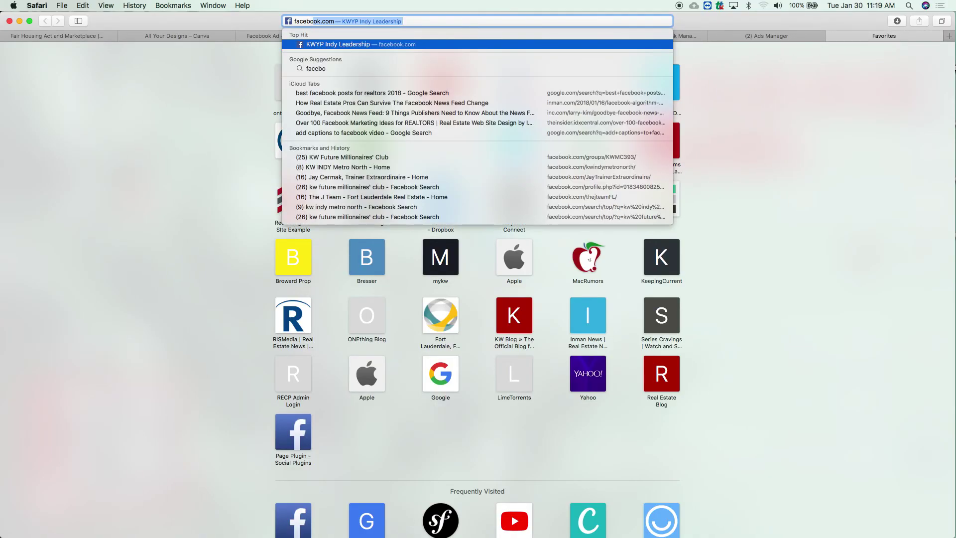
pyautogui.press('Return')
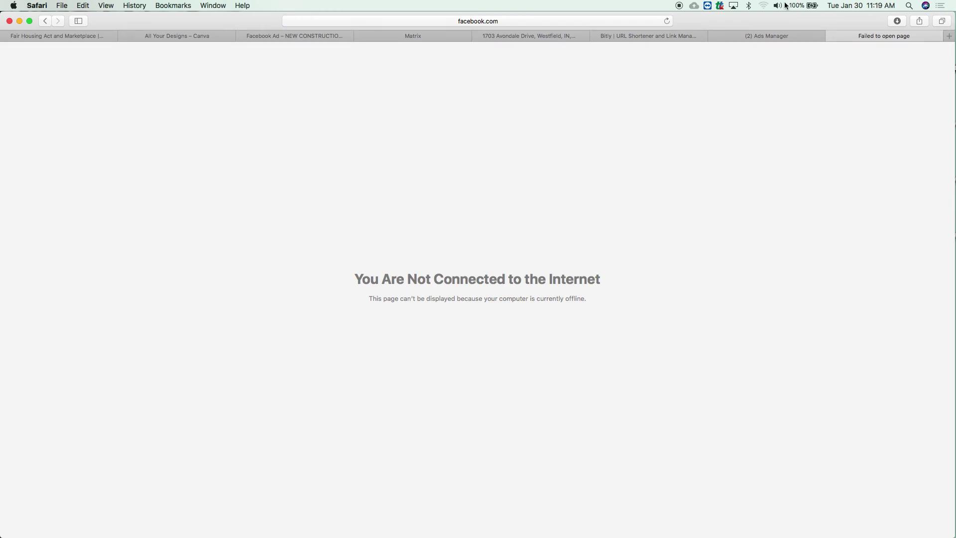
# Join the SPTower_Guest Wi-Fi network by entering its password.
pyautogui.click(765, 7)
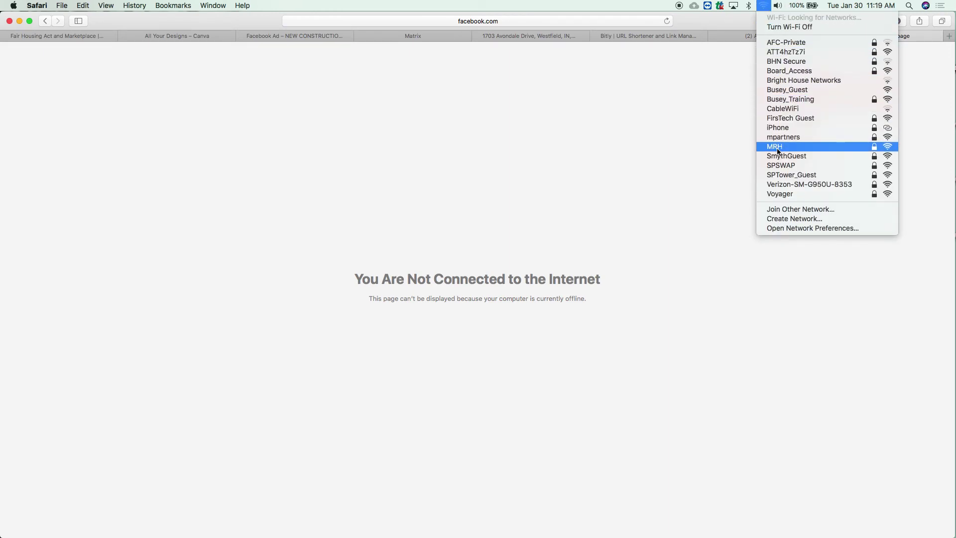
pyautogui.click(785, 175)
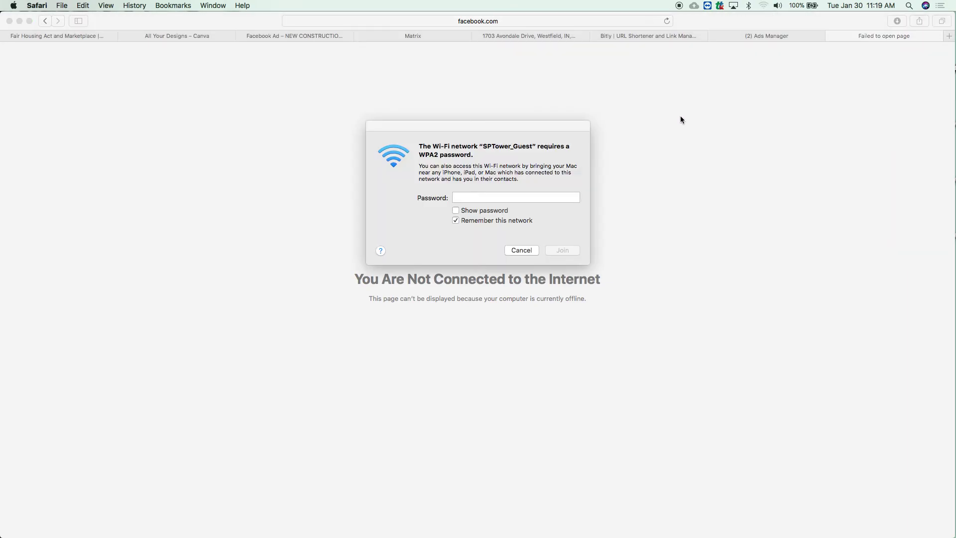
pyautogui.write('•••••••••')
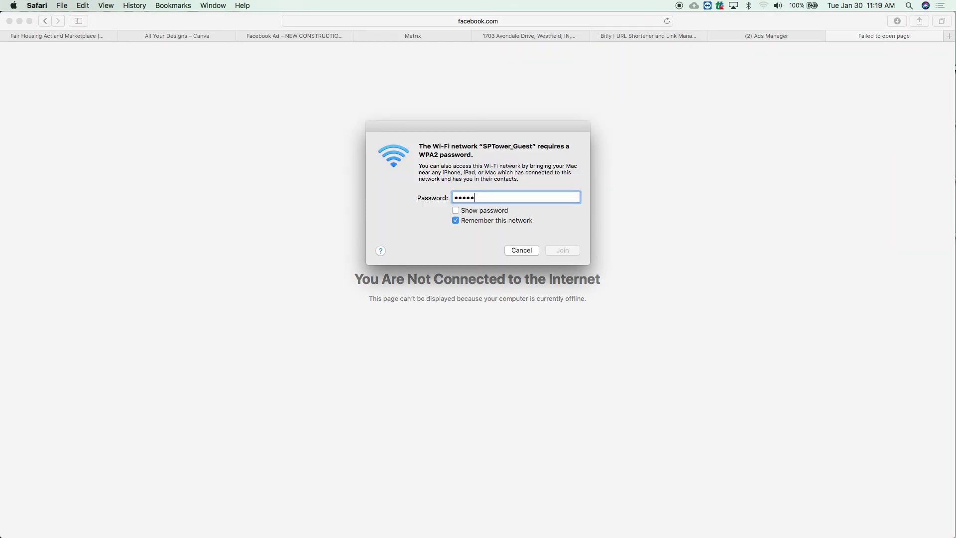
pyautogui.press('Return')
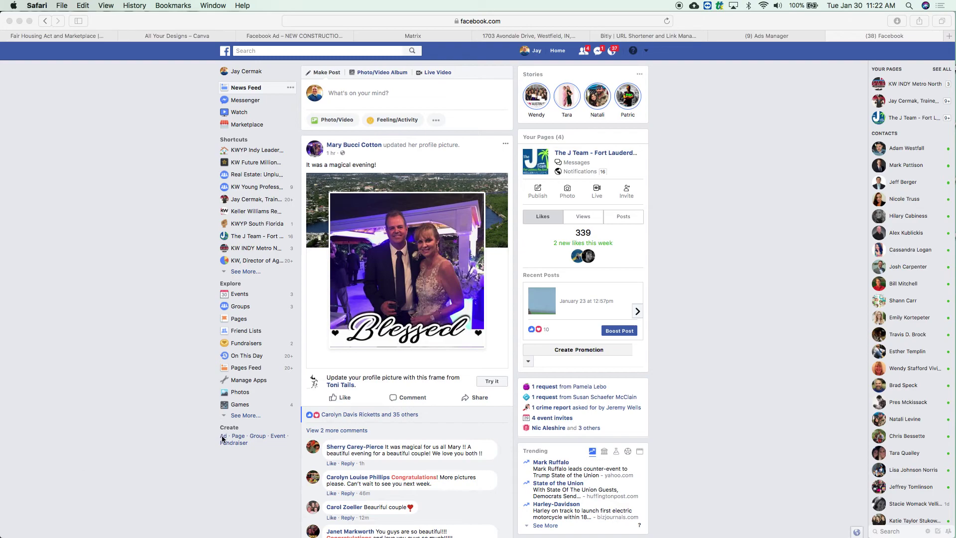
# Start a new ad from the sidebar's Create link and scroll the objective choices.
pyautogui.click(224, 438)
pyautogui.click(223, 437)
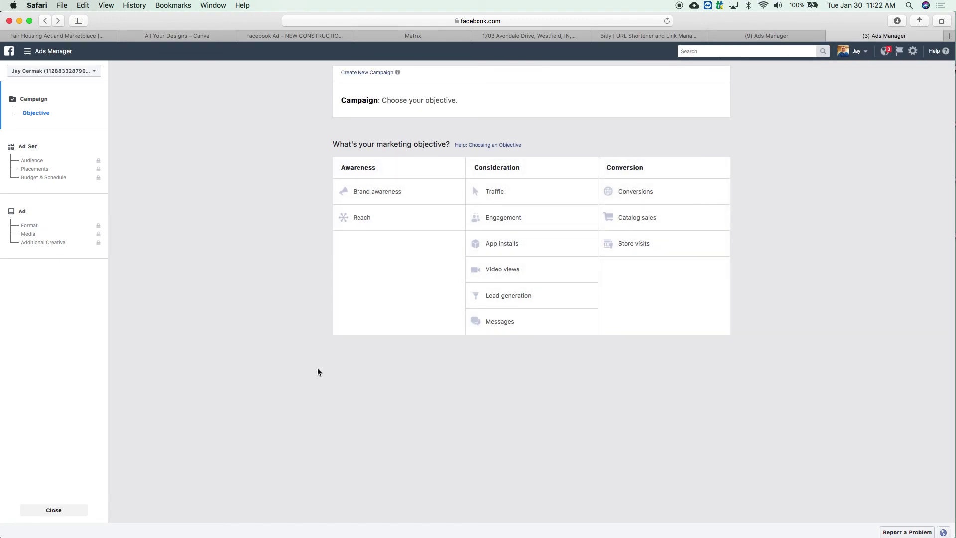
pyautogui.scroll(5, 379, 359)
pyautogui.scroll(-5, 379, 360)
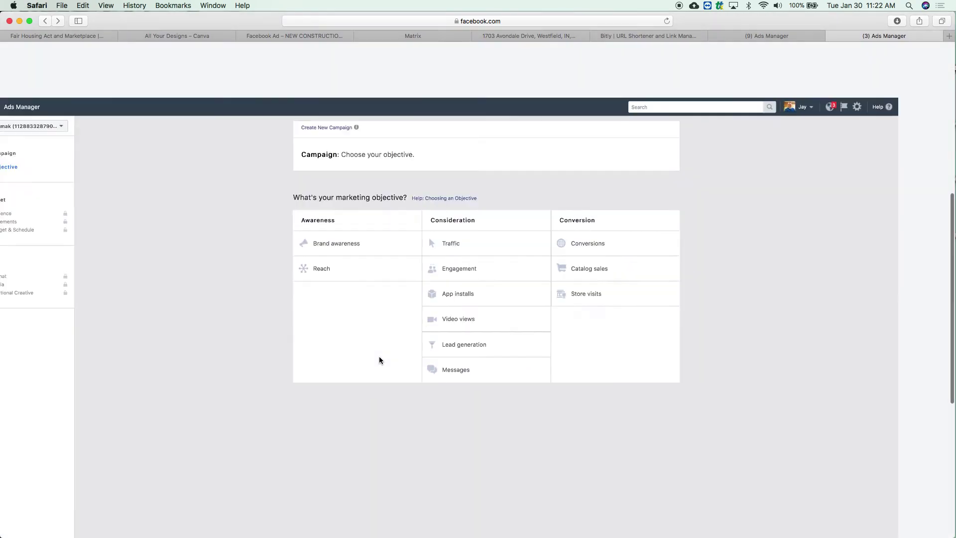
pyautogui.scroll(2, 379, 359)
pyautogui.scroll(-1, 381, 360)
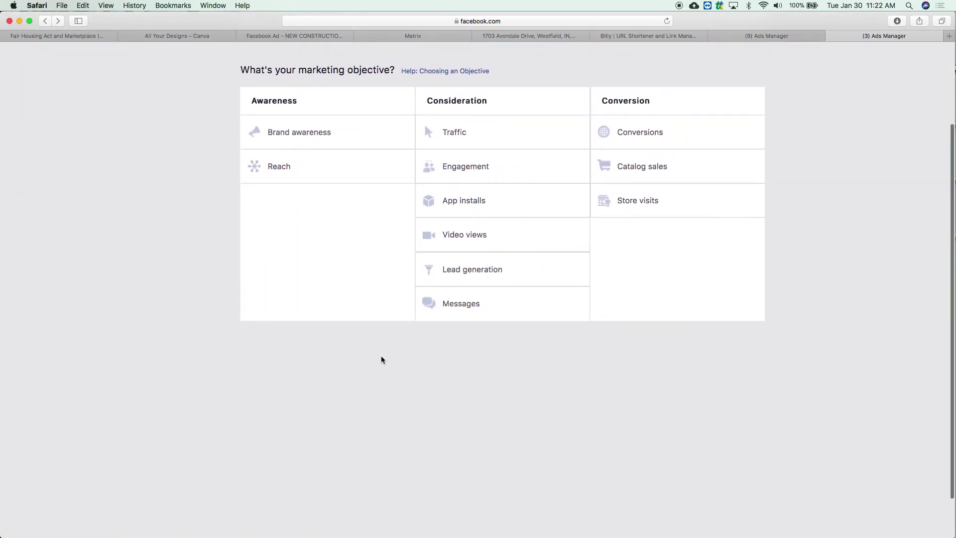
pyautogui.scroll(4, 381, 359)
pyautogui.scroll(-3, 381, 360)
pyautogui.scroll(2, 381, 360)
pyautogui.scroll(-2, 381, 359)
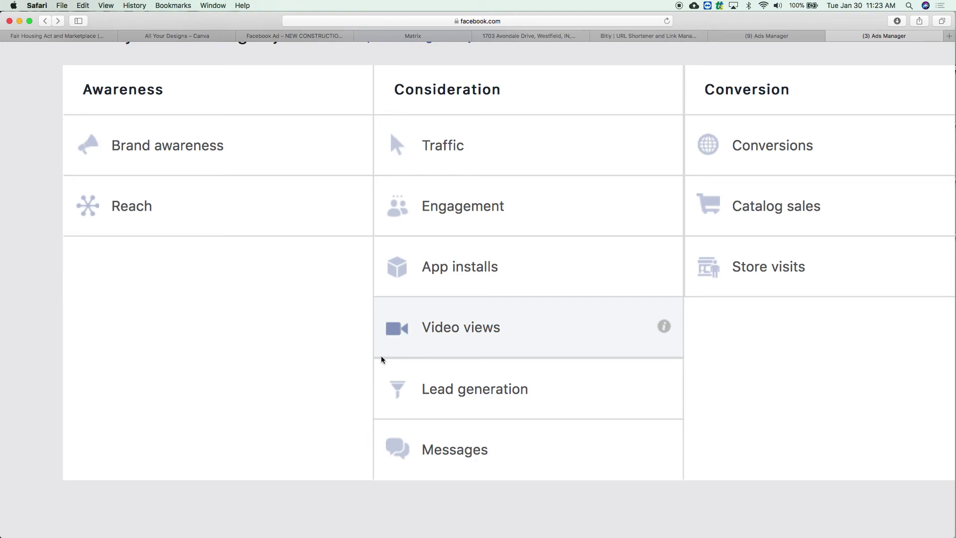
# Look over the objective options, such as Brand awareness, Reach, Video views and Store visits.
pyautogui.scroll(2, 207, 276)
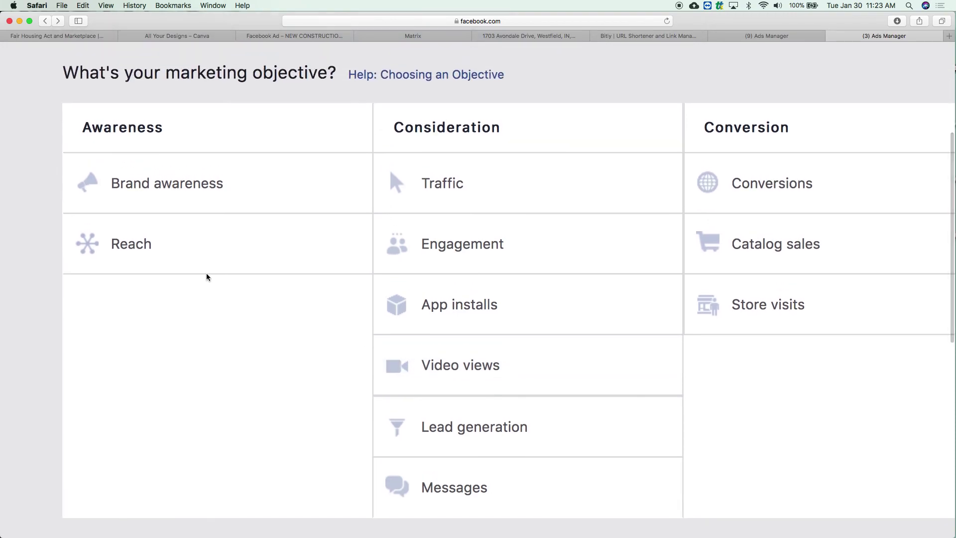
pyautogui.moveTo(358, 189)
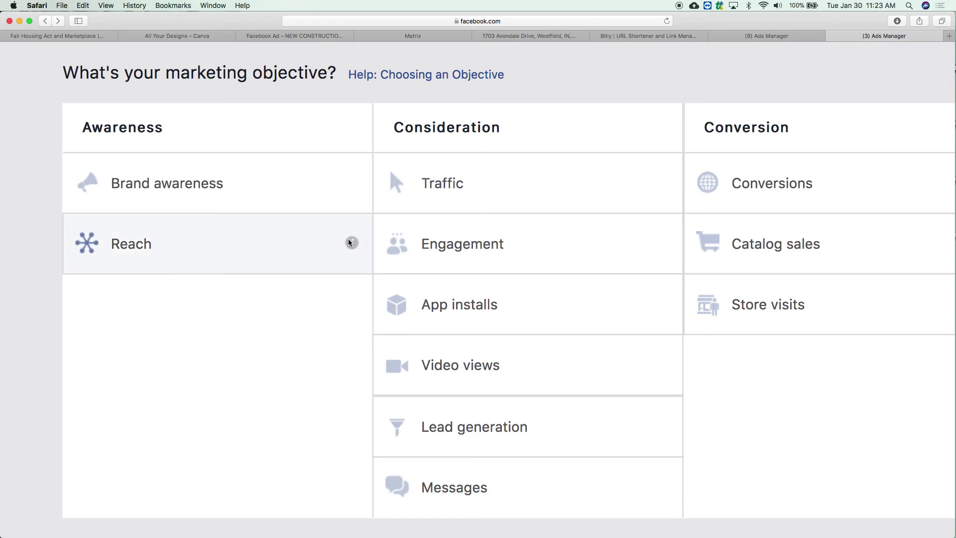
pyautogui.moveTo(353, 244)
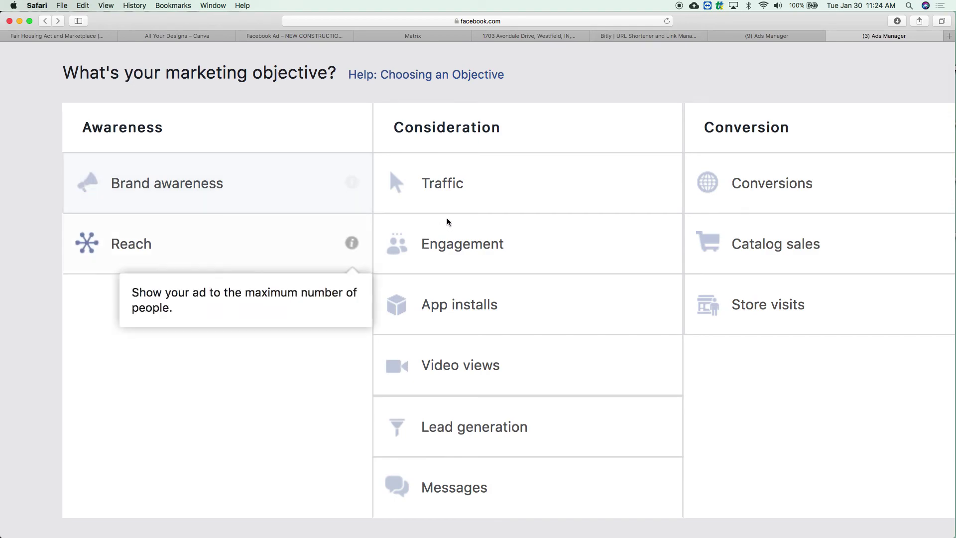
pyautogui.scroll(-1, 491, 249)
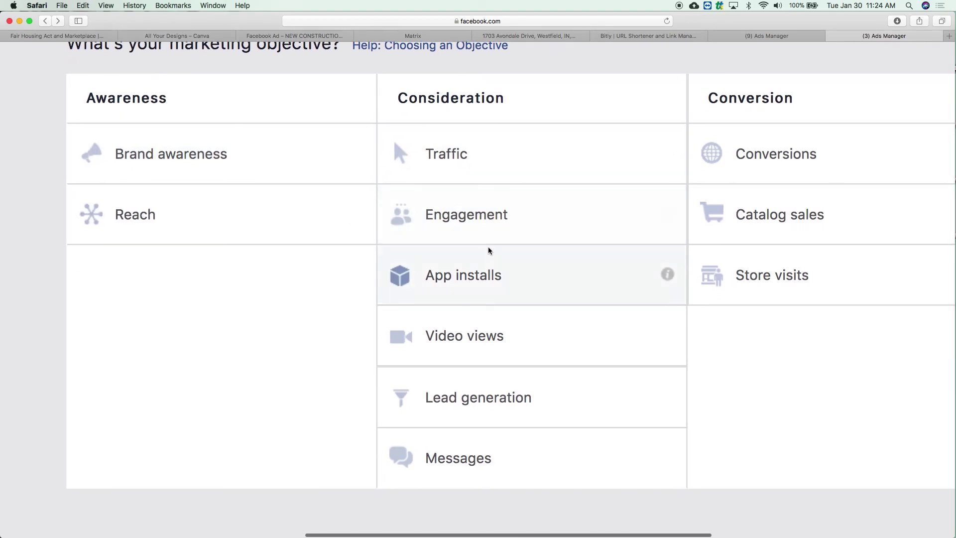
pyautogui.moveTo(674, 152)
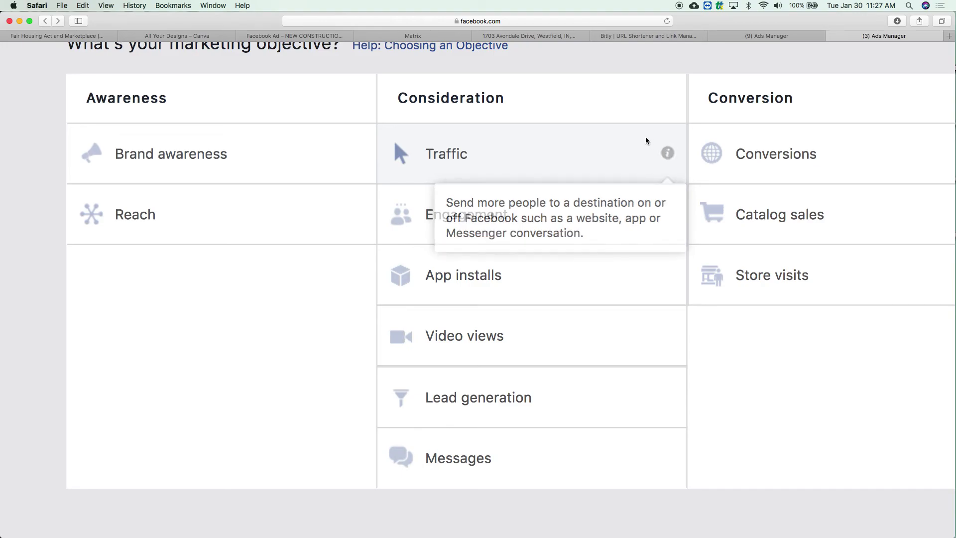
pyautogui.moveTo(671, 215)
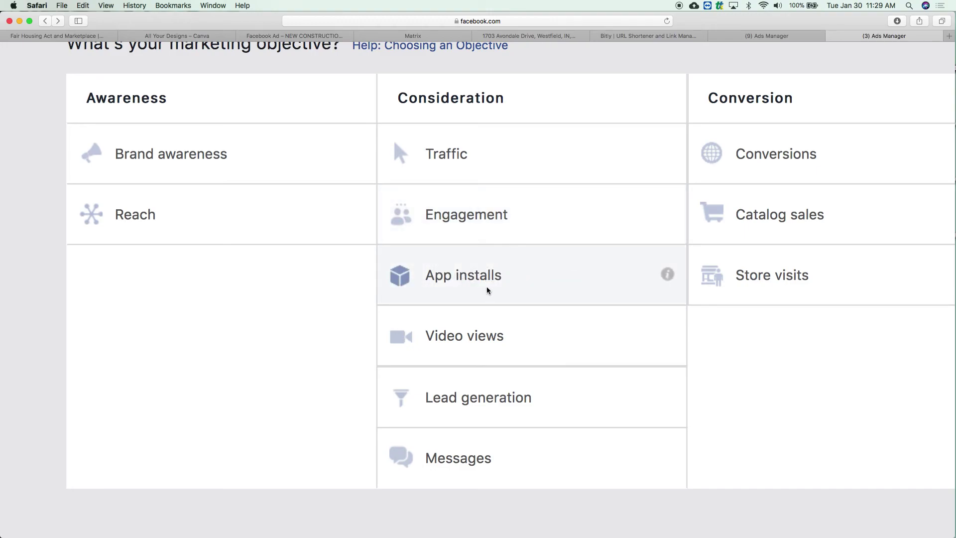
pyautogui.moveTo(668, 275)
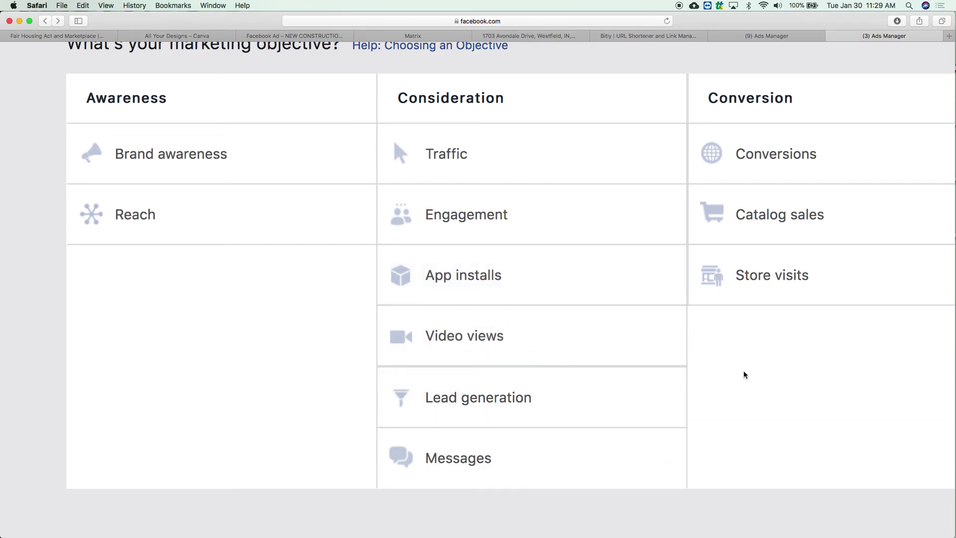
pyautogui.moveTo(674, 338)
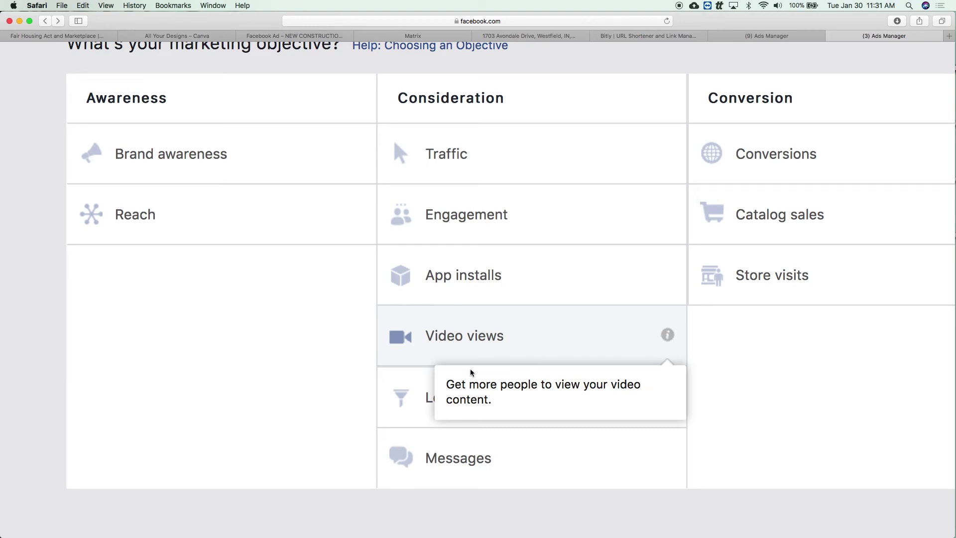
pyautogui.moveTo(671, 395)
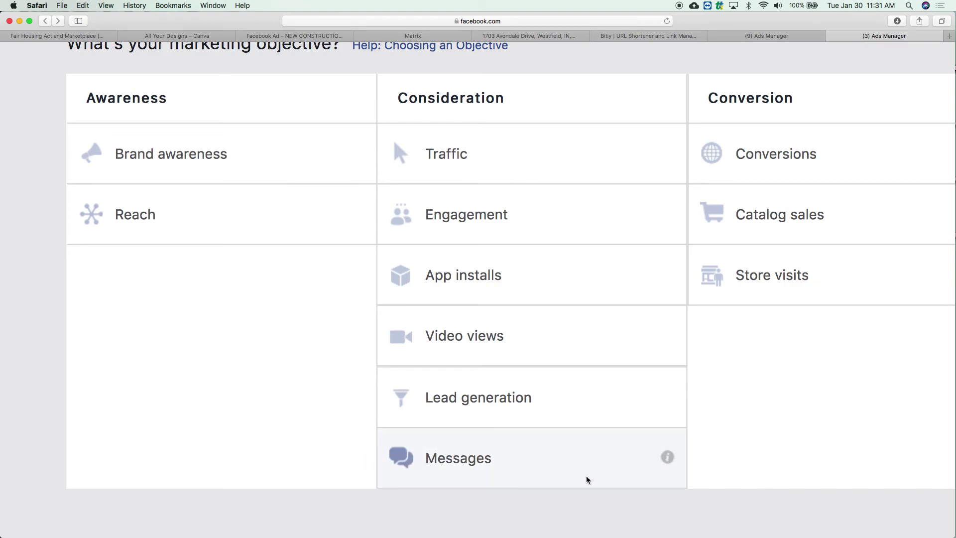
pyautogui.scroll(-5, 565, 477)
pyautogui.moveTo(668, 208)
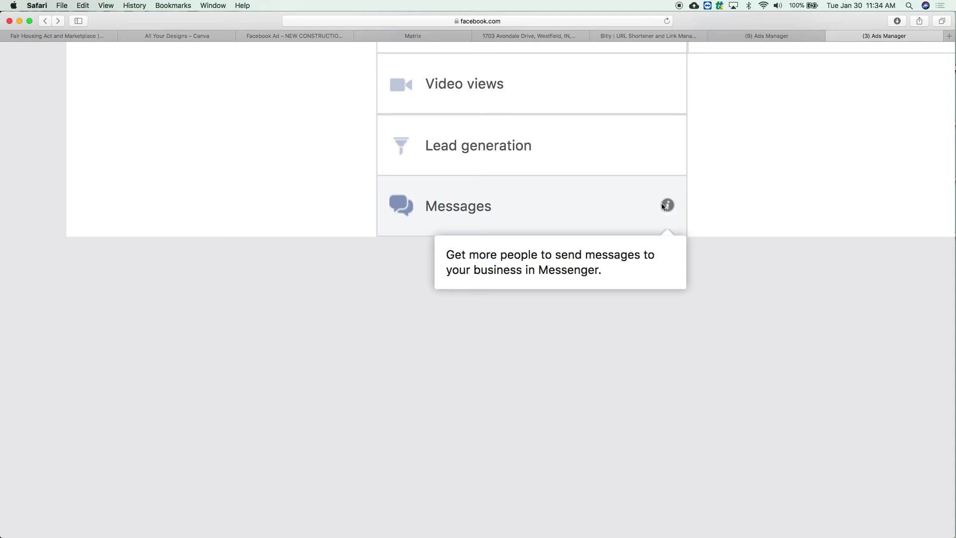
pyautogui.scroll(7, 533, 267)
pyautogui.scroll(-1, 533, 267)
pyautogui.scroll(-2, 533, 267)
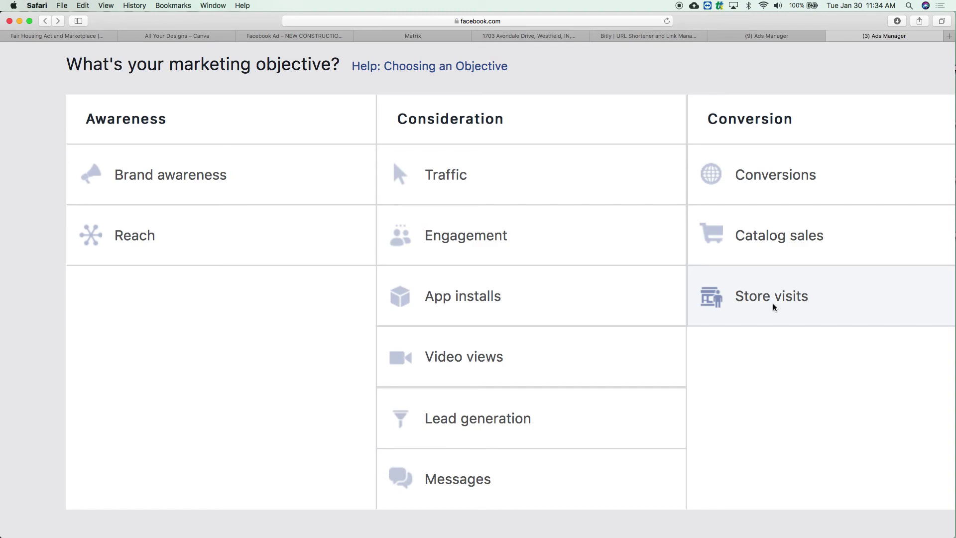
pyautogui.scroll(1, 774, 308)
pyautogui.scroll(4, 557, 231)
pyautogui.scroll(-9, 557, 230)
pyautogui.scroll(7, 557, 231)
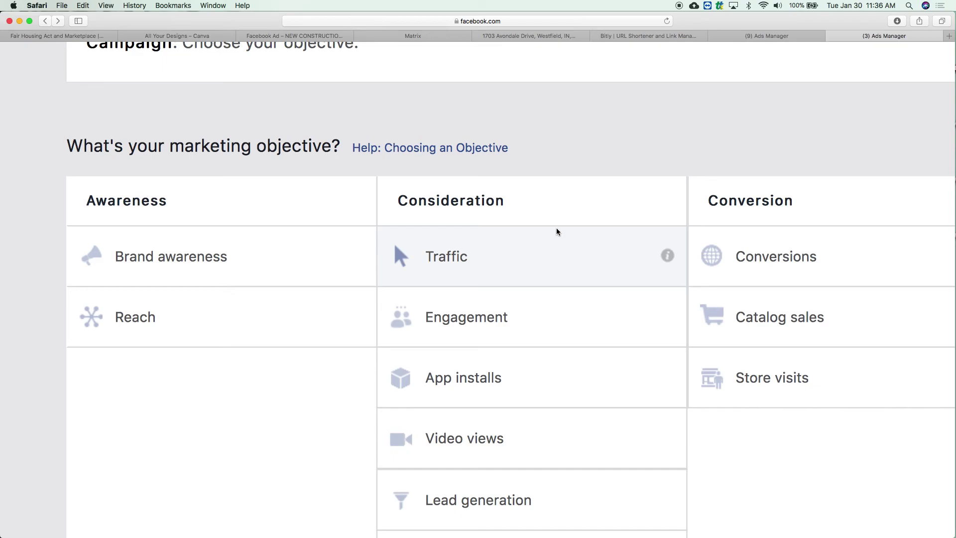
# Choose Traffic as the campaign objective.
pyautogui.click(552, 246)
pyautogui.scroll(-3, 667, 255)
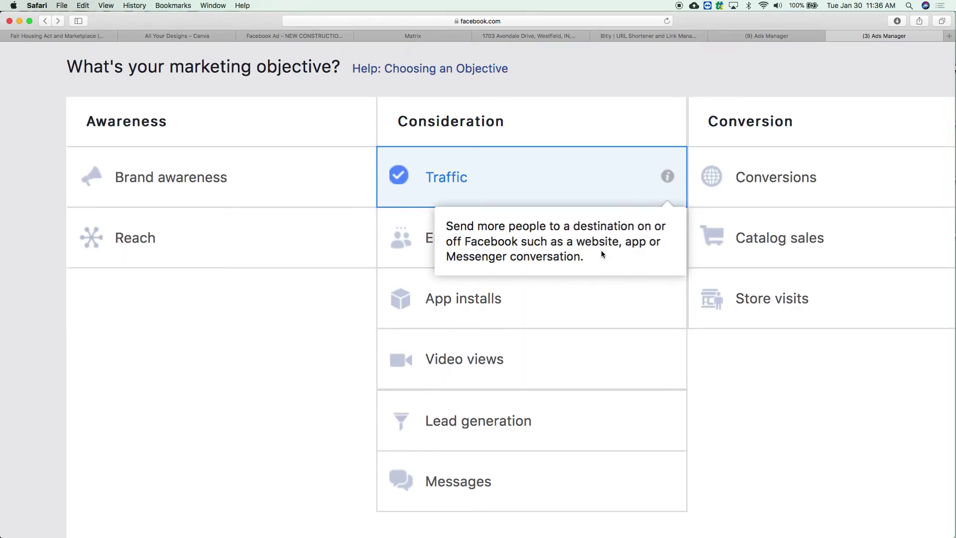
pyautogui.click(447, 135)
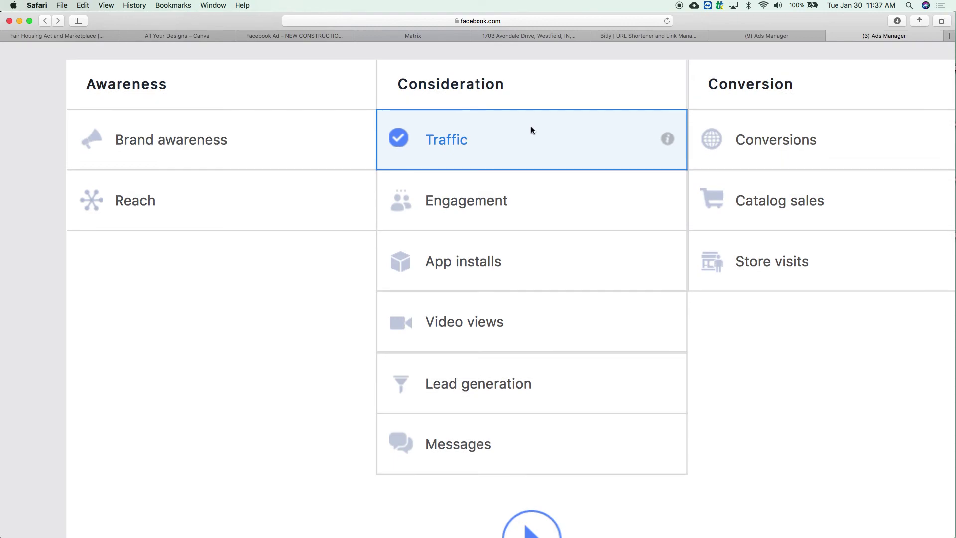
# Select the default campaign name 'Traffic' in the Campaign Name field.
pyautogui.scroll(-5, 531, 134)
pyautogui.scroll(-10, 534, 386)
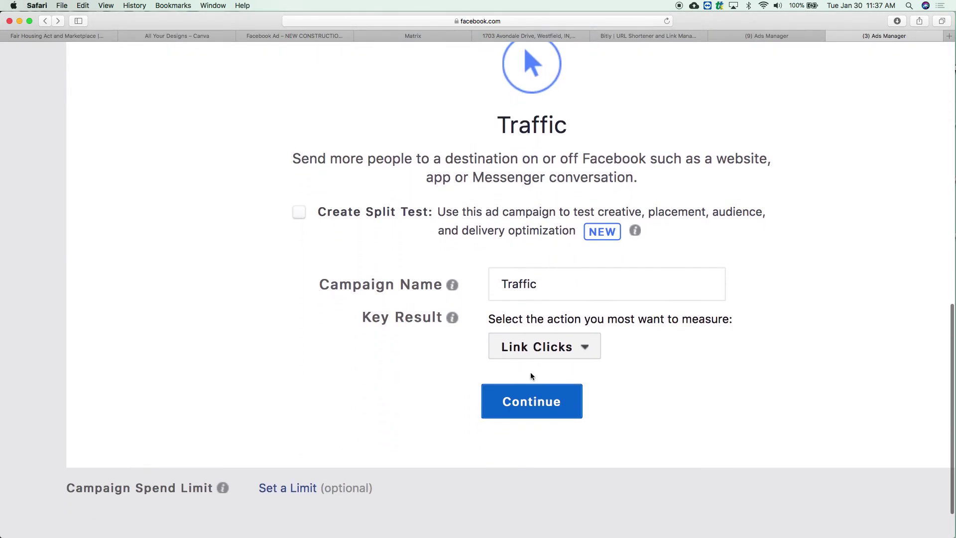
pyautogui.click(557, 285)
pyautogui.moveTo(558, 285); pyautogui.dragTo(386, 284)
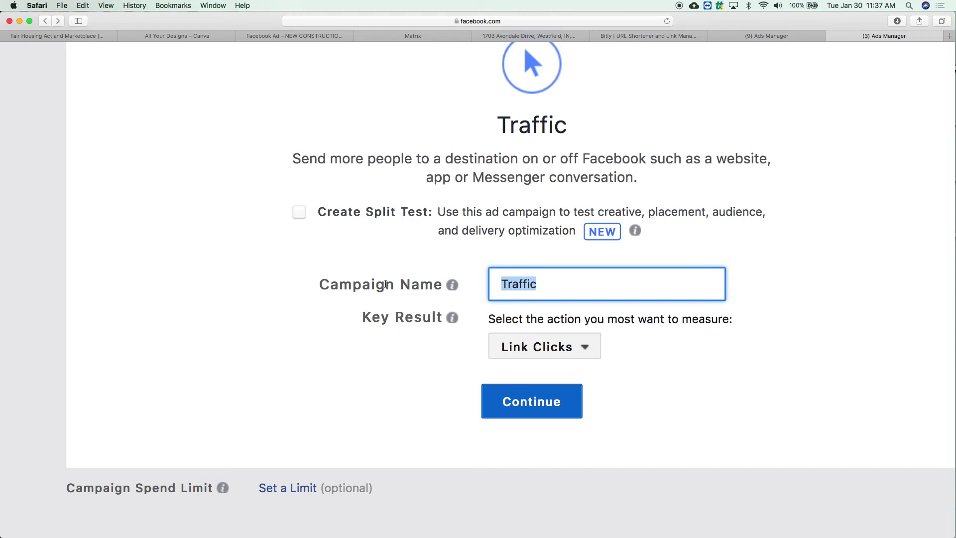
# Rename the campaign 'Harmony Listing' and view the Key Result options.
pyautogui.write('Har')
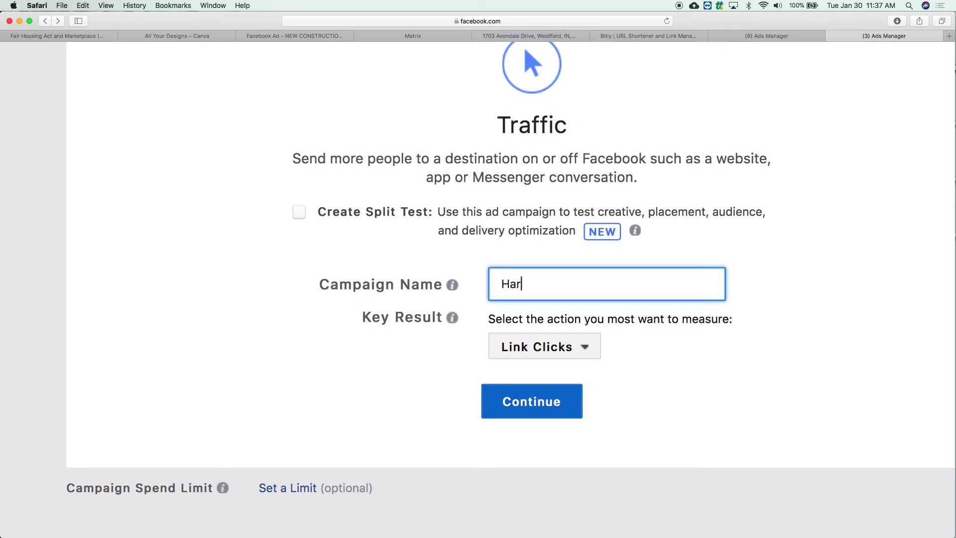
pyautogui.write('mony Listing')
pyautogui.click(685, 377)
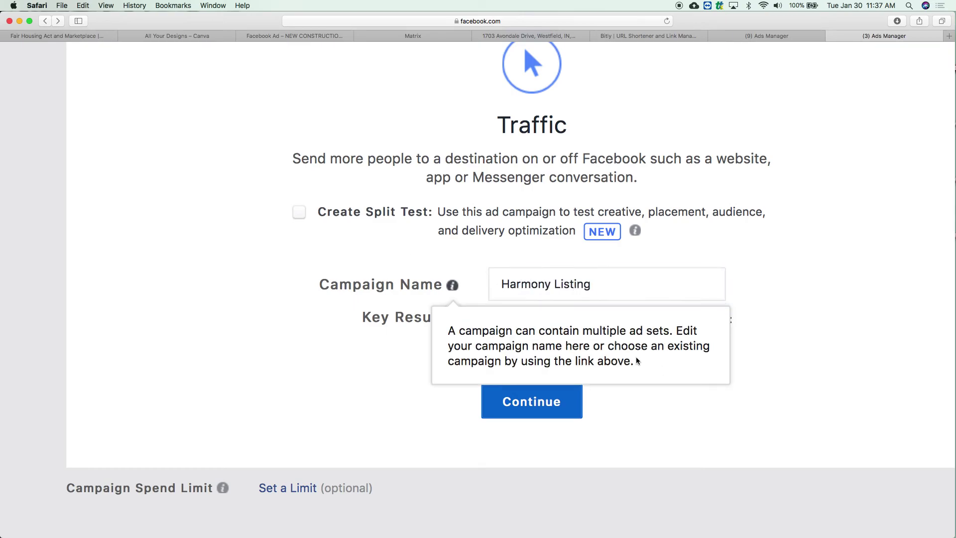
pyautogui.click(599, 349)
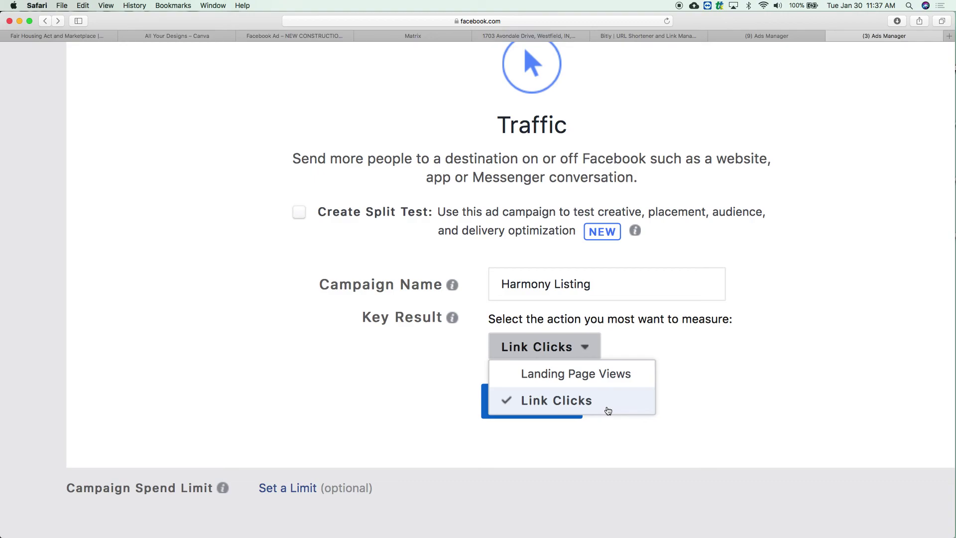
# Keep Link Clicks as the key result and continue to the ad set setup.
pyautogui.click(767, 379)
pyautogui.click(557, 409)
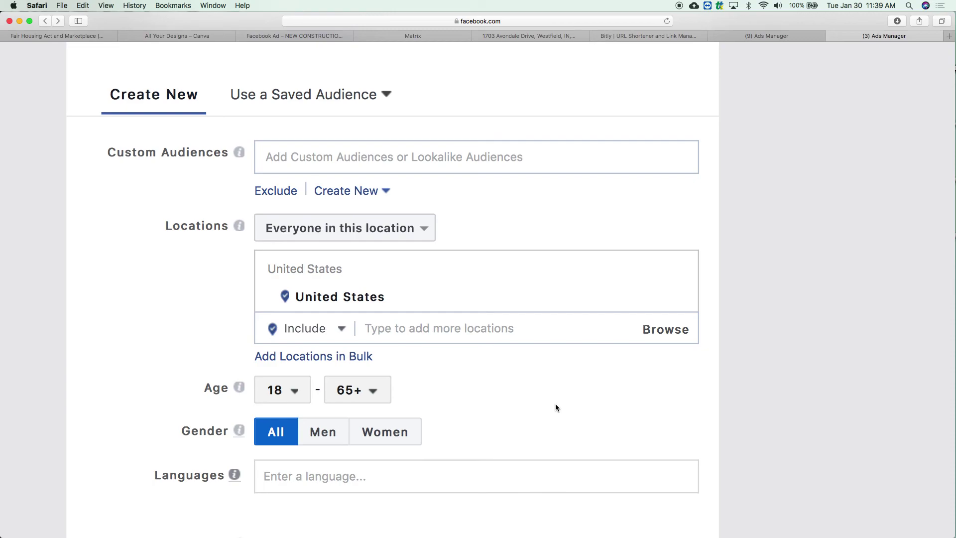
# Scroll to the top of the ad set and read the Ad Set Name help note.
pyautogui.scroll(15, 555, 407)
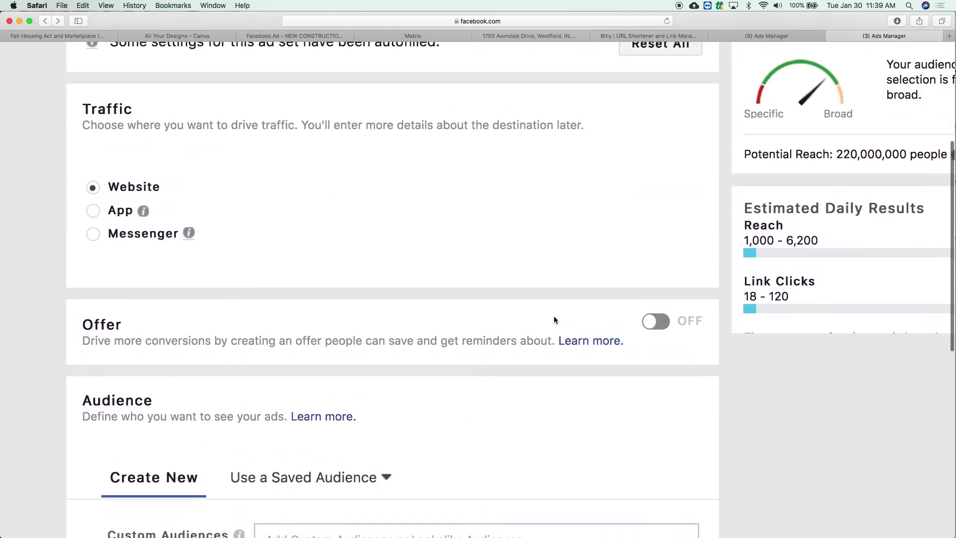
pyautogui.scroll(3, 554, 318)
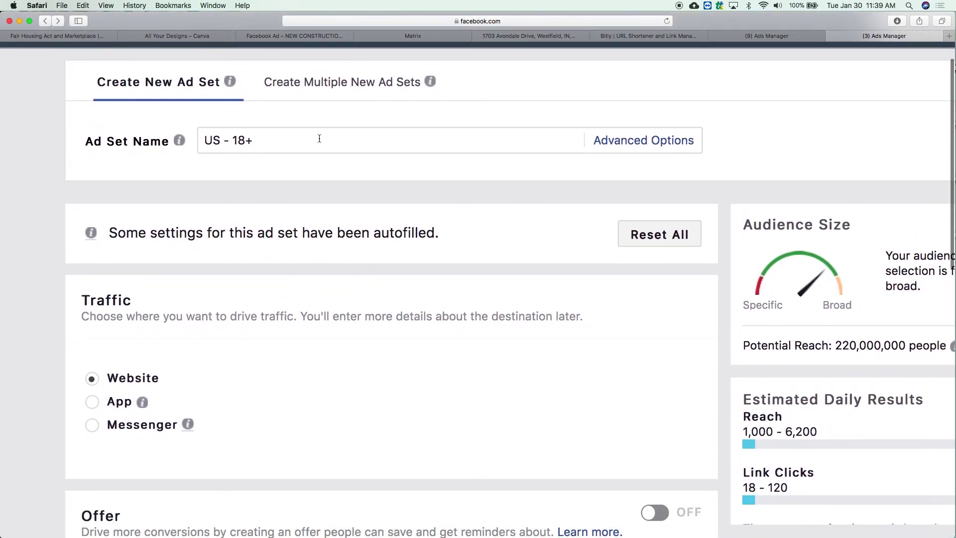
pyautogui.moveTo(179, 140)
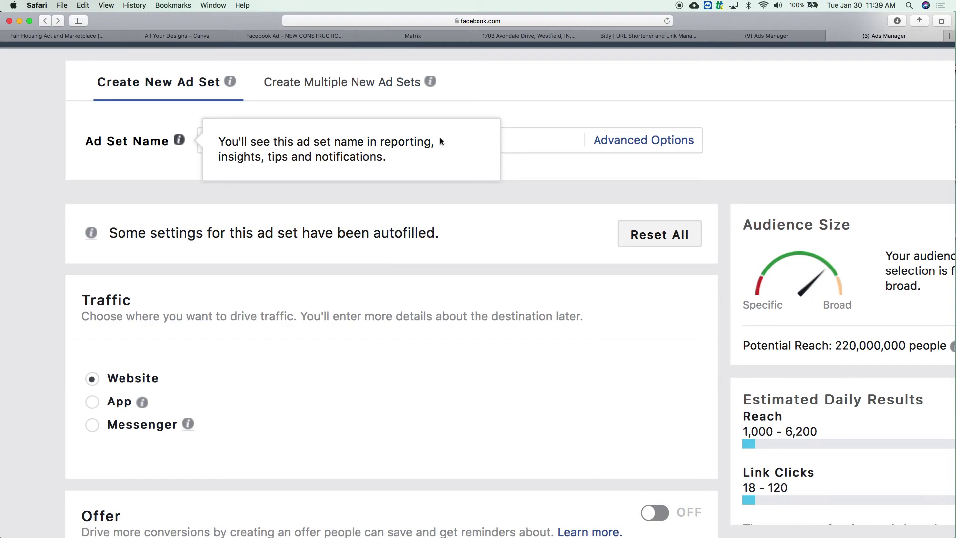
pyautogui.click(544, 137)
pyautogui.tripleClick(544, 136)
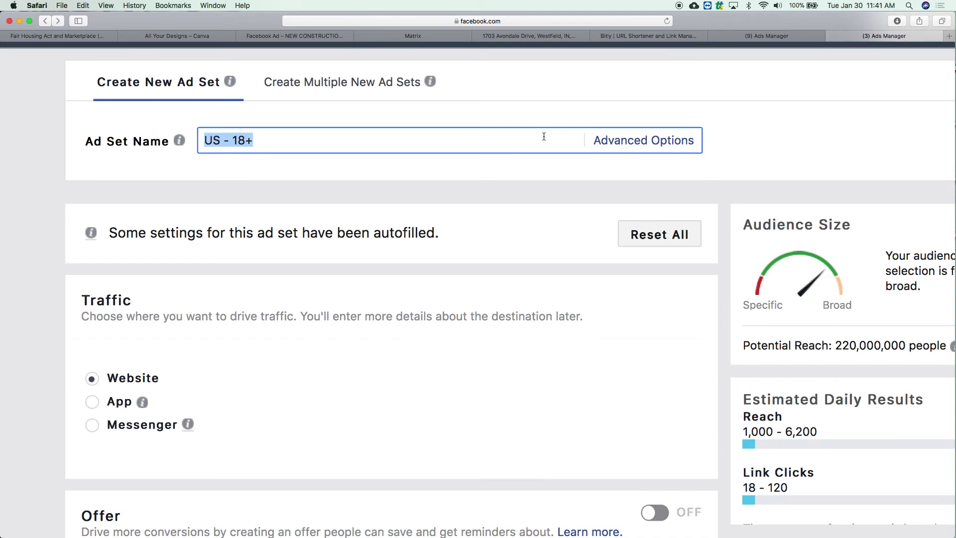
# Review the audience (United States, ages 18–65+, all genders), then switch to the Canva tab.
pyautogui.scroll(-6, 389, 205)
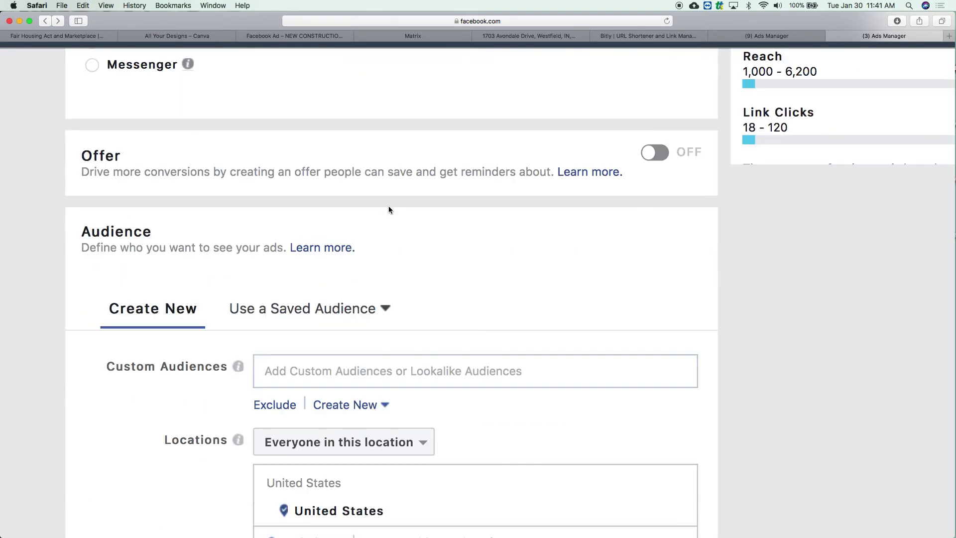
pyautogui.scroll(3, 388, 207)
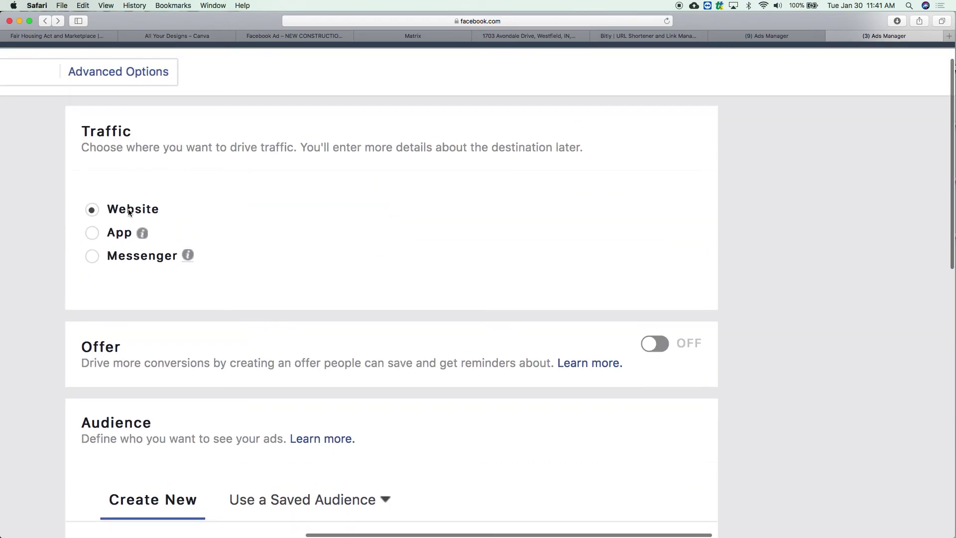
pyautogui.moveTo(147, 233)
pyautogui.moveTo(191, 257)
pyautogui.scroll(-5, 338, 223)
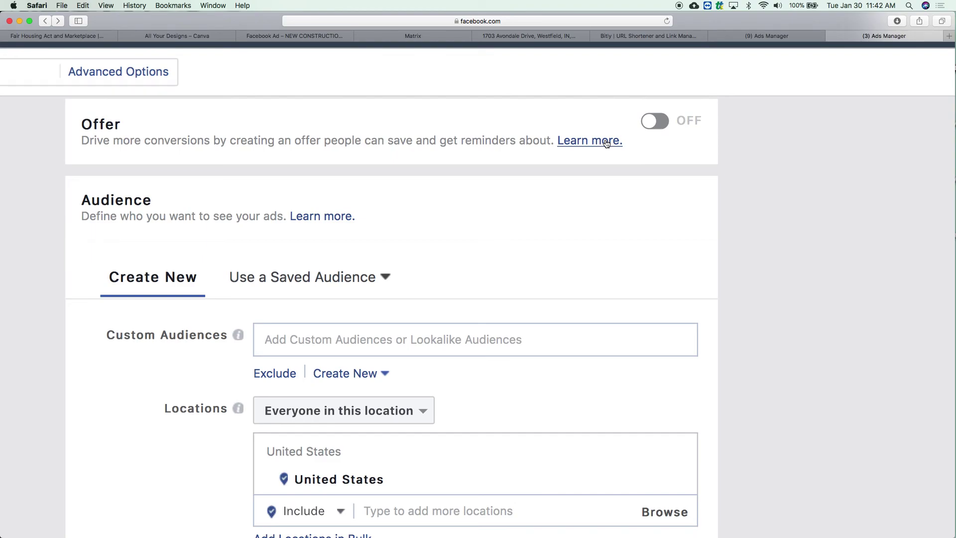
pyautogui.scroll(-5, 583, 148)
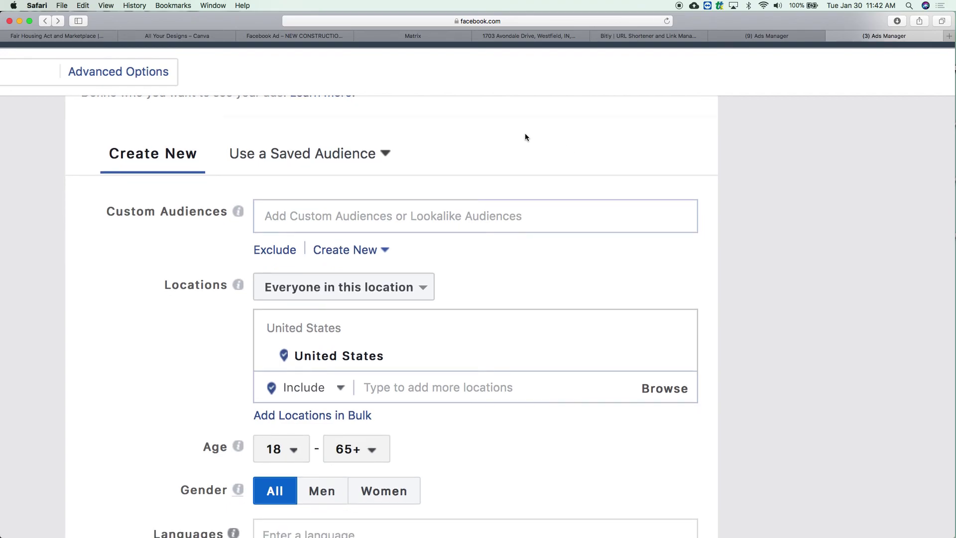
pyautogui.scroll(-2, 479, 133)
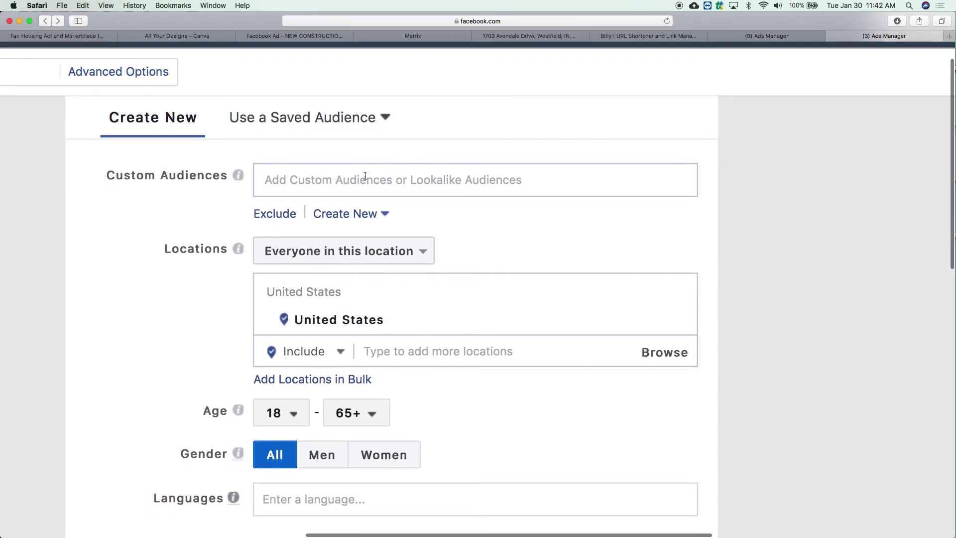
pyautogui.scroll(-3, 317, 176)
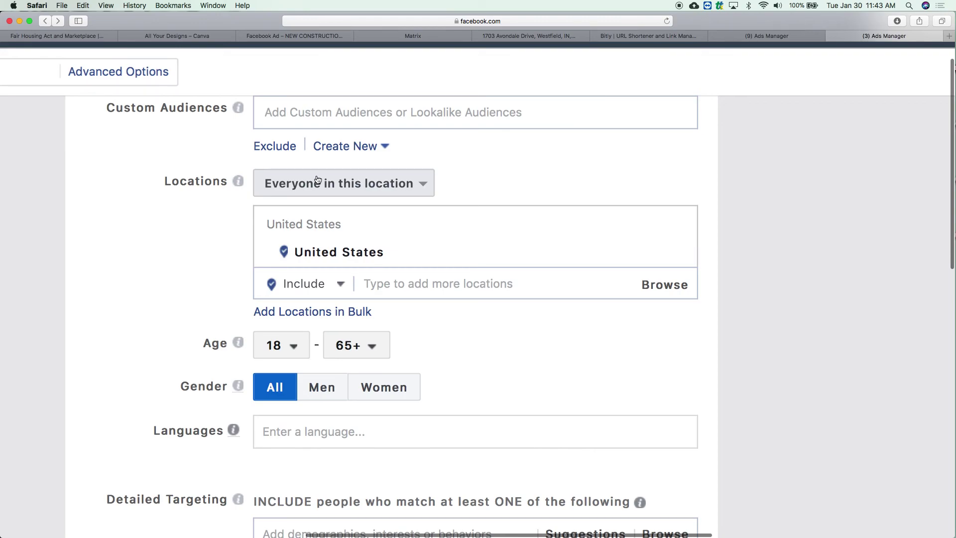
pyautogui.click(305, 39)
# Read the Fair Housing Act and Marketplace article's protected categories, like race, religion and disability.
pyautogui.click(209, 35)
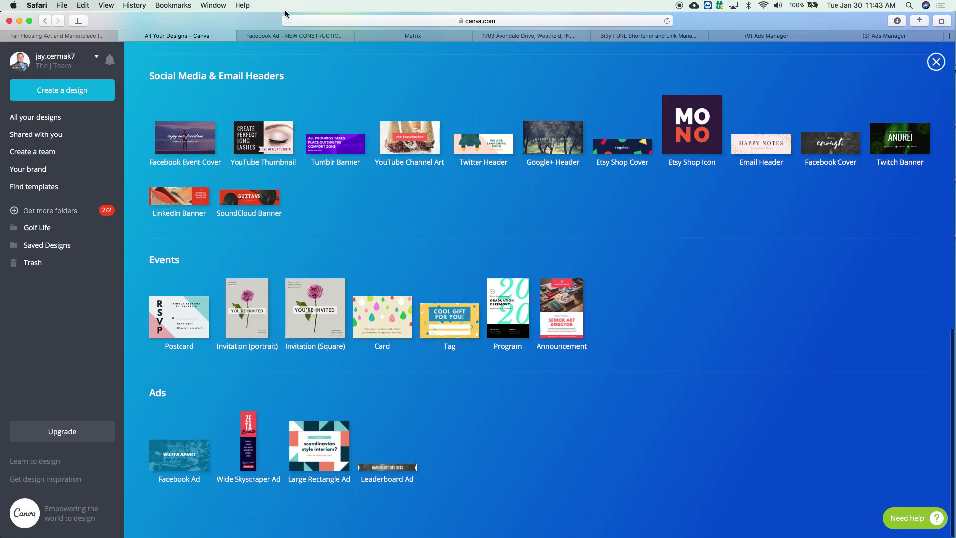
pyautogui.click(60, 37)
pyautogui.scroll(5, 488, 265)
pyautogui.scroll(-3, 488, 270)
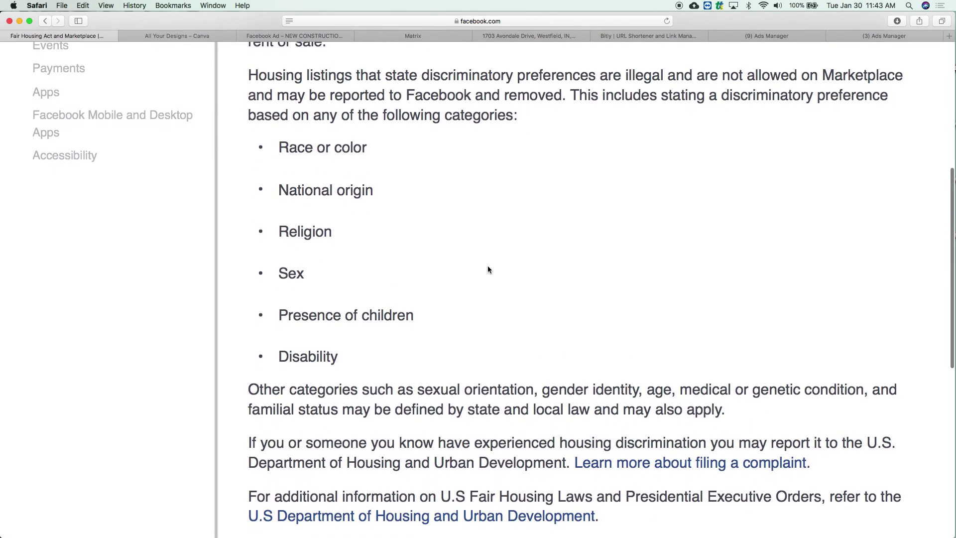
pyautogui.scroll(5, 488, 269)
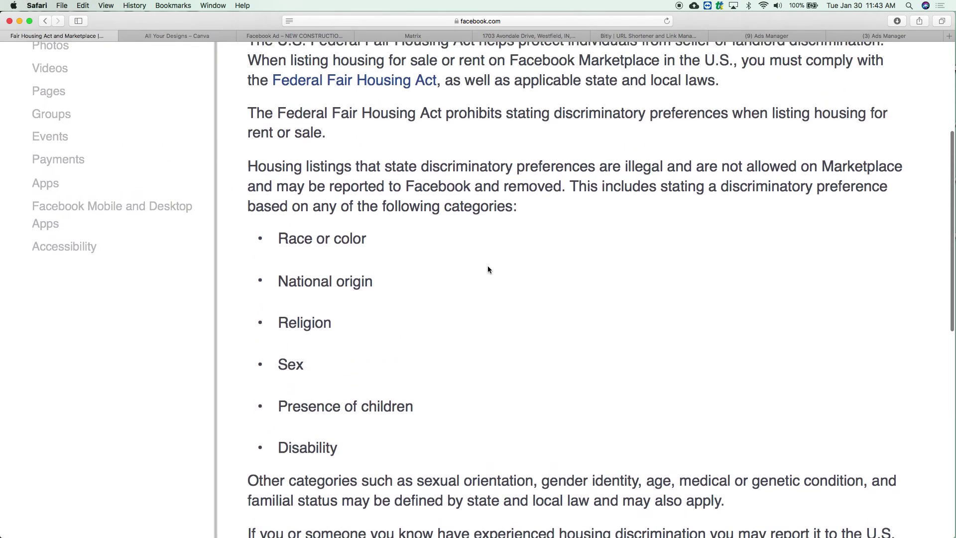
pyautogui.hscroll(5, 488, 269)
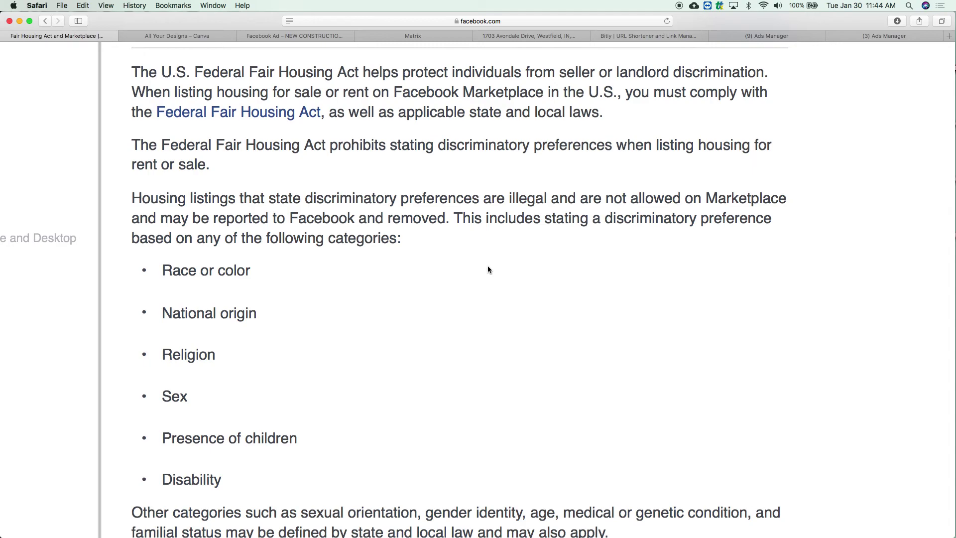
pyautogui.scroll(1, 488, 269)
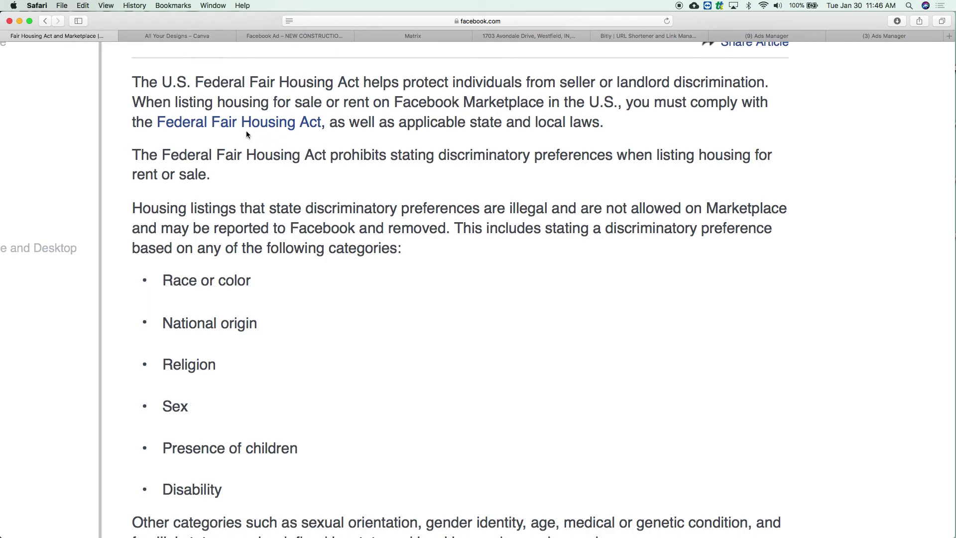
pyautogui.scroll(5, 244, 180)
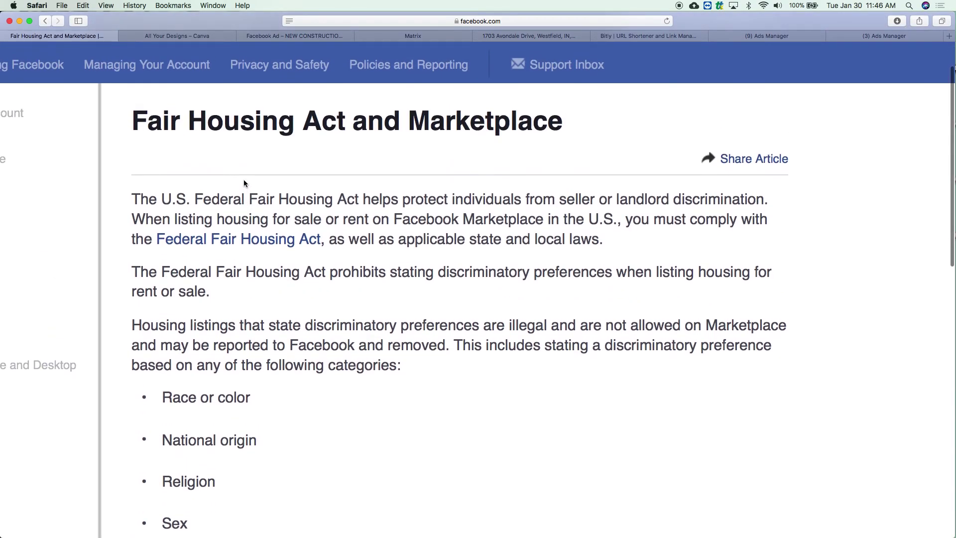
# Pass through the Matrix, listing and Bitly tabs back to the Ads Manager campaigns list.
pyautogui.click(417, 35)
pyautogui.click(532, 37)
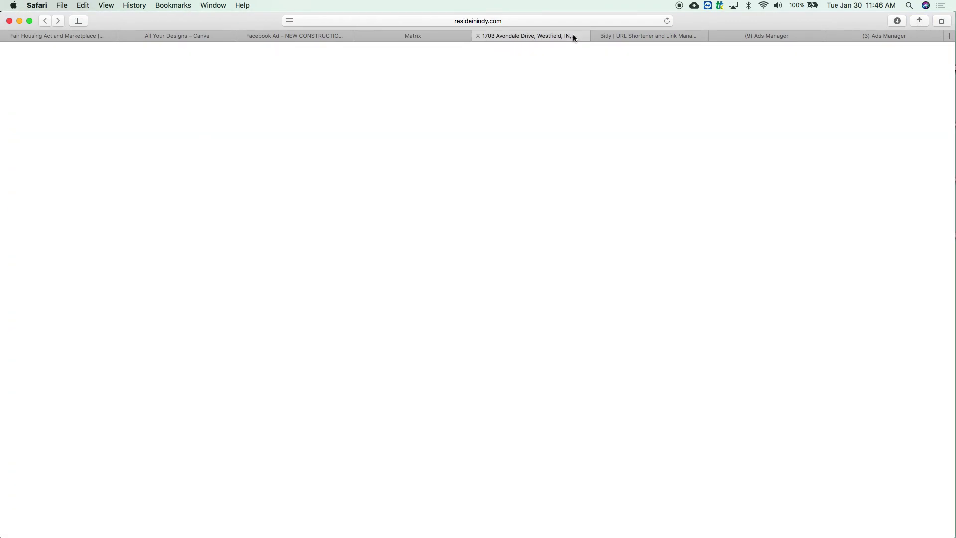
pyautogui.click(647, 35)
pyautogui.click(762, 35)
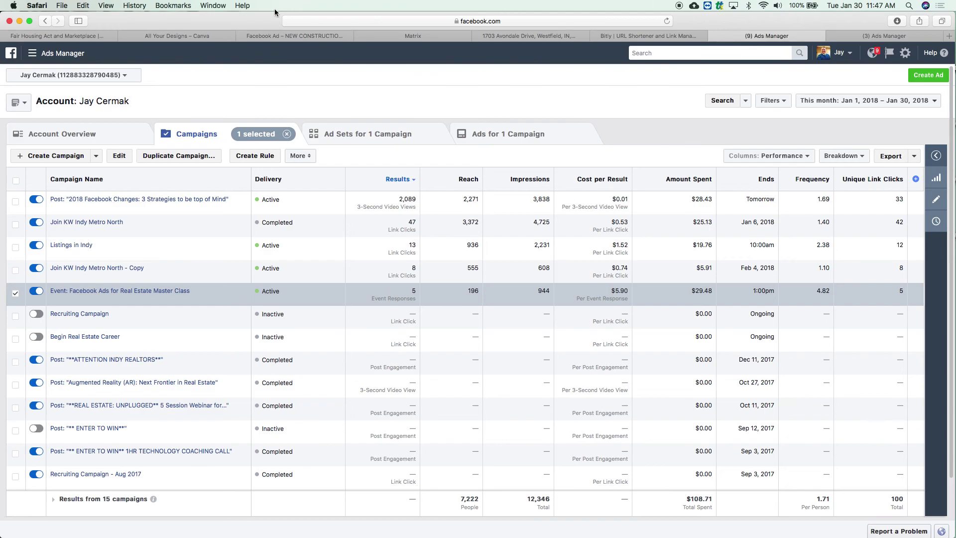
# Bring up the Fair Housing Act and Marketplace help article from the first browser tab.
pyautogui.click(69, 37)
pyautogui.moveTo(99, 65)
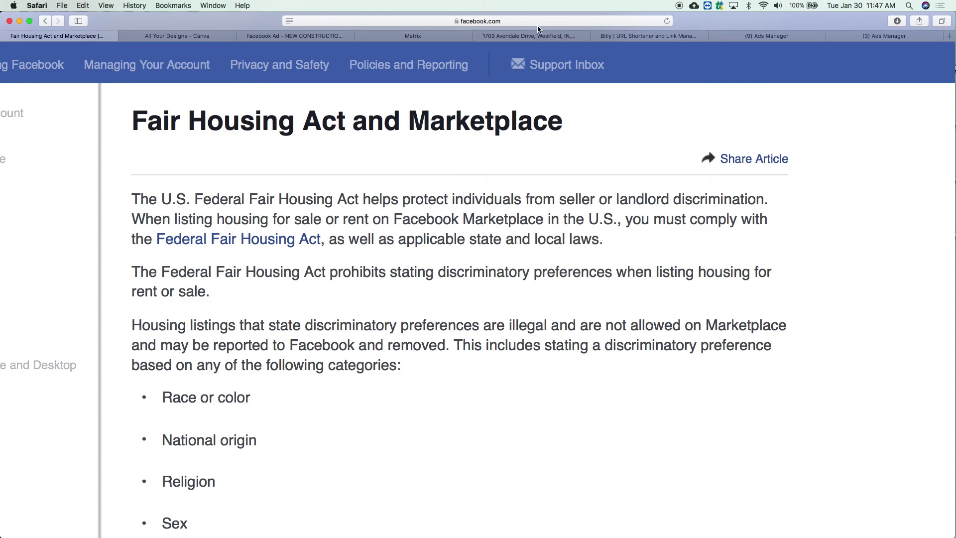
# Review the $369,900 1703 Avondale Drive Westfield listing, browsing its photos and description.
pyautogui.click(549, 36)
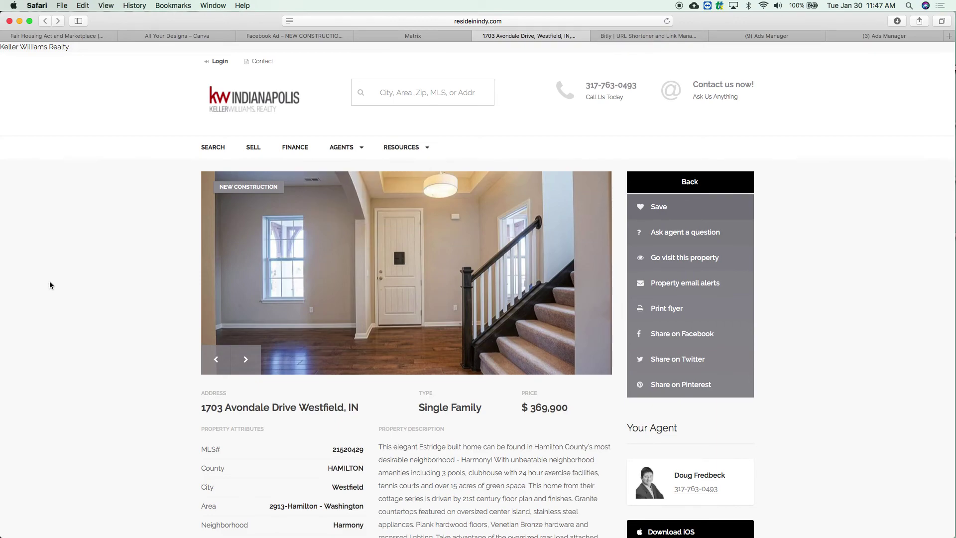
pyautogui.click(215, 359)
pyautogui.click(215, 361)
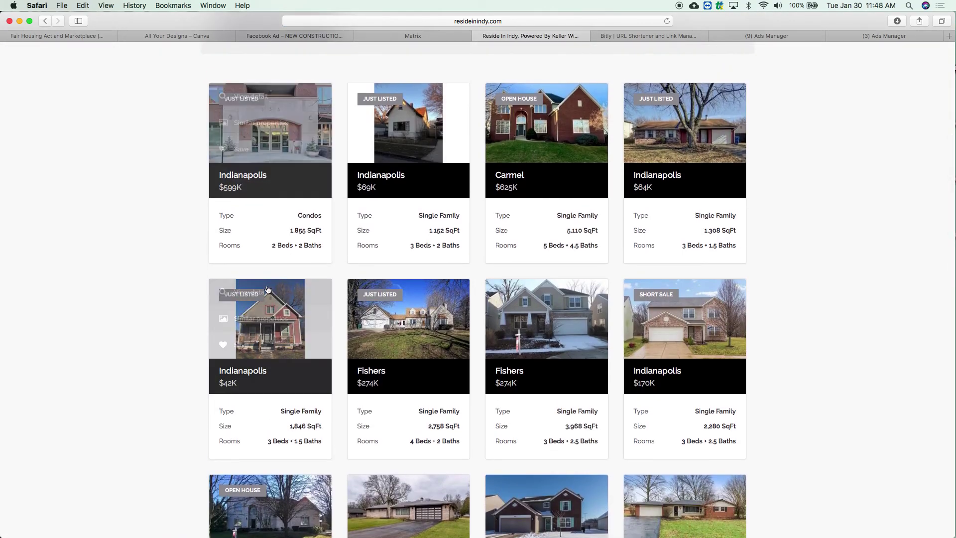
pyautogui.scroll(-2, 267, 290)
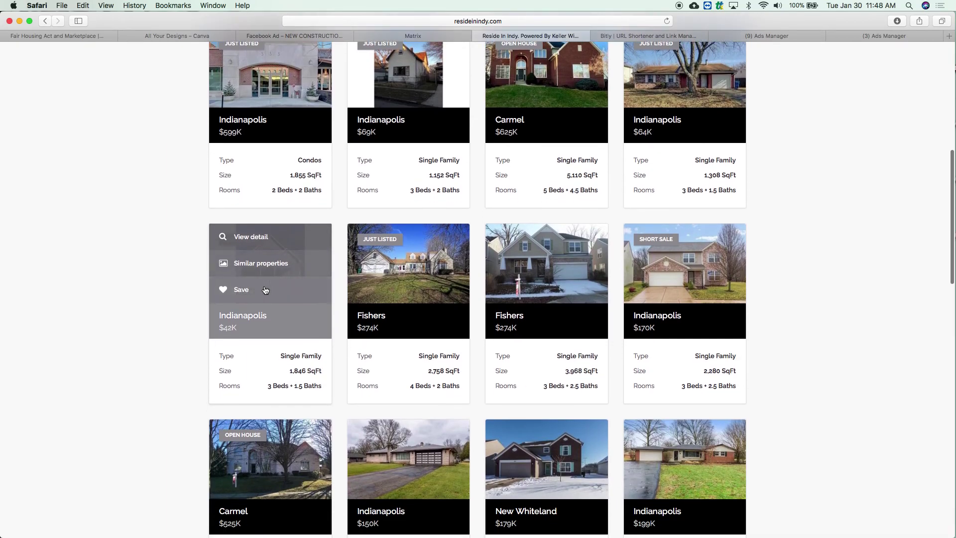
pyautogui.scroll(1, 128, 280)
pyautogui.scroll(4, 128, 280)
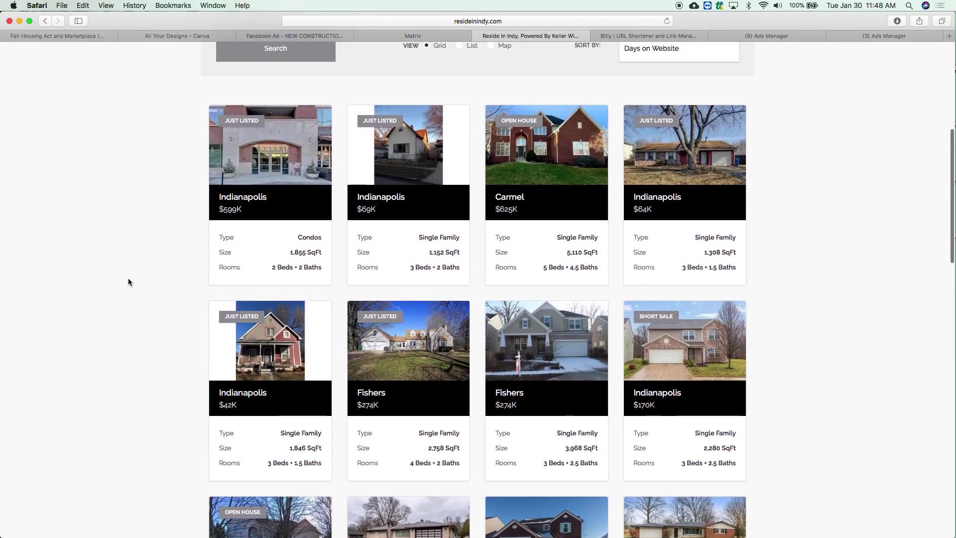
pyautogui.click(44, 21)
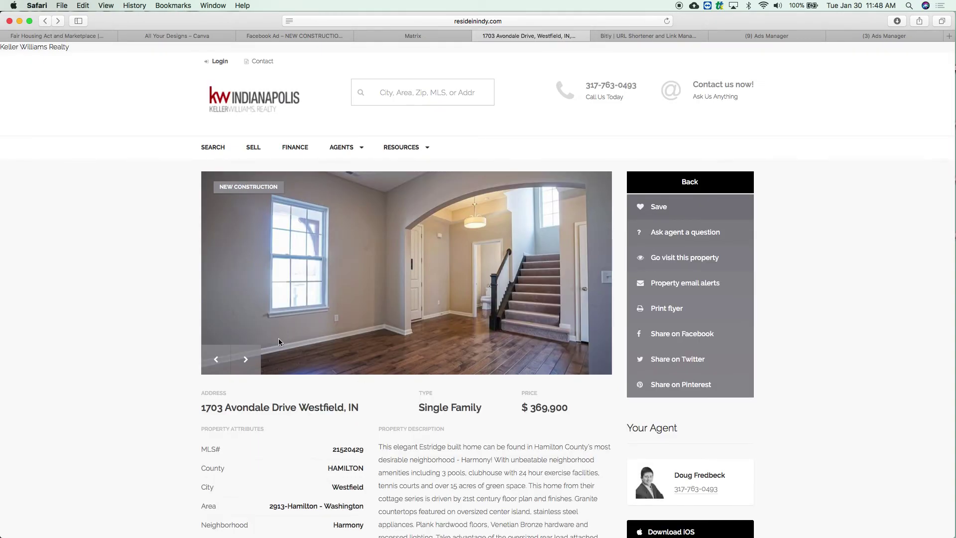
pyautogui.scroll(-3, 265, 377)
pyautogui.scroll(-1, 265, 379)
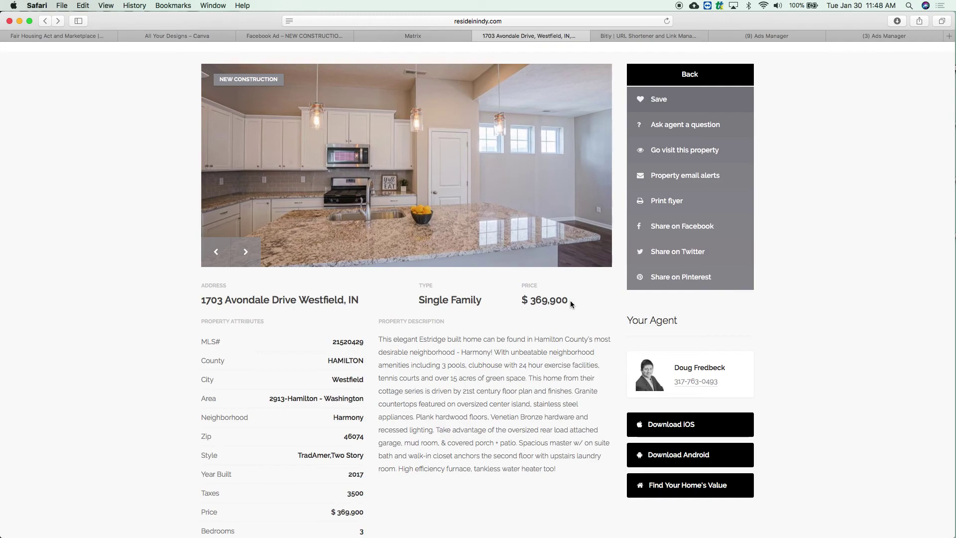
pyautogui.scroll(3, 570, 300)
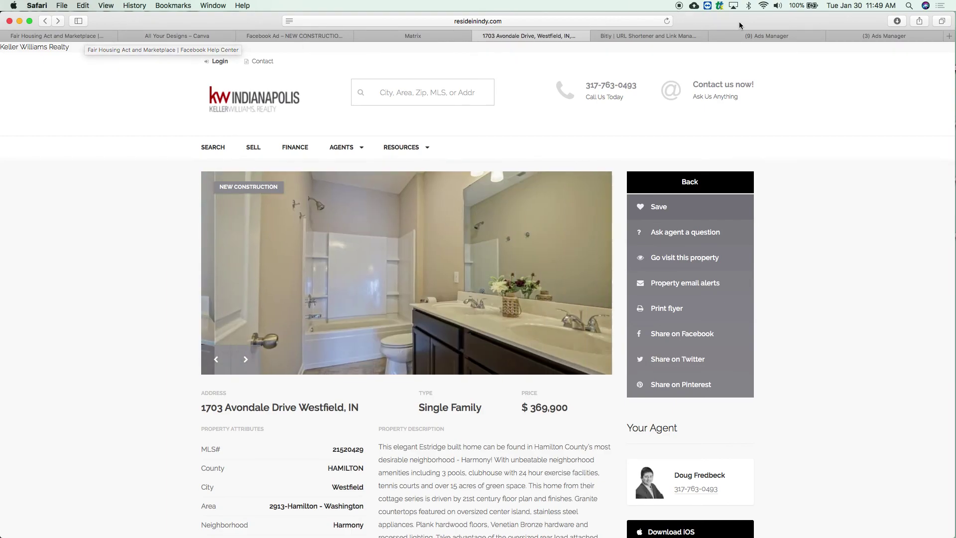
pyautogui.click(858, 36)
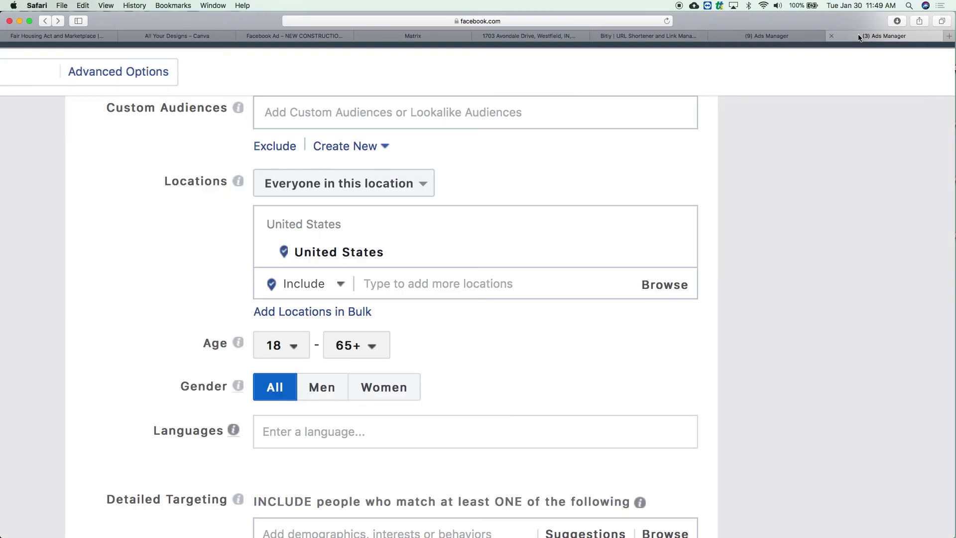
pyautogui.scroll(2, 461, 206)
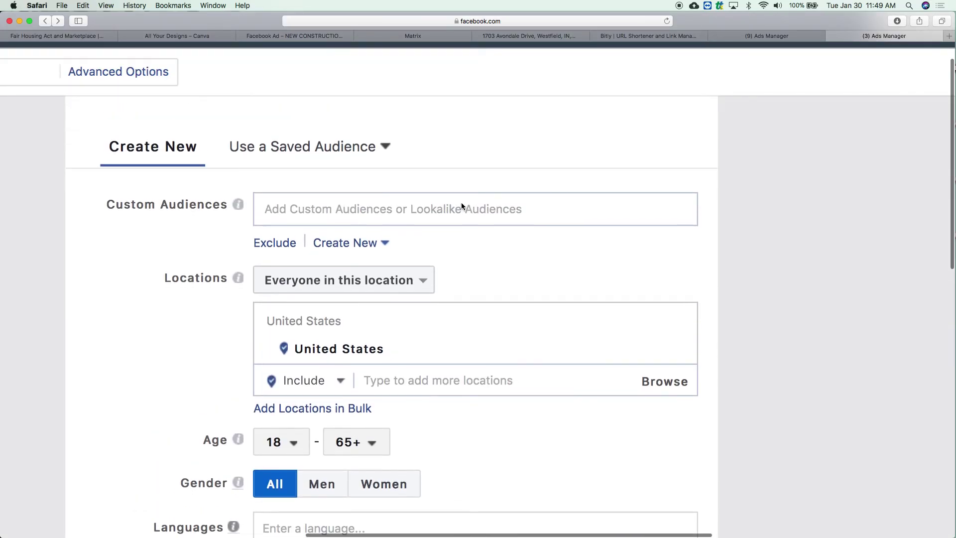
pyautogui.scroll(-3, 461, 205)
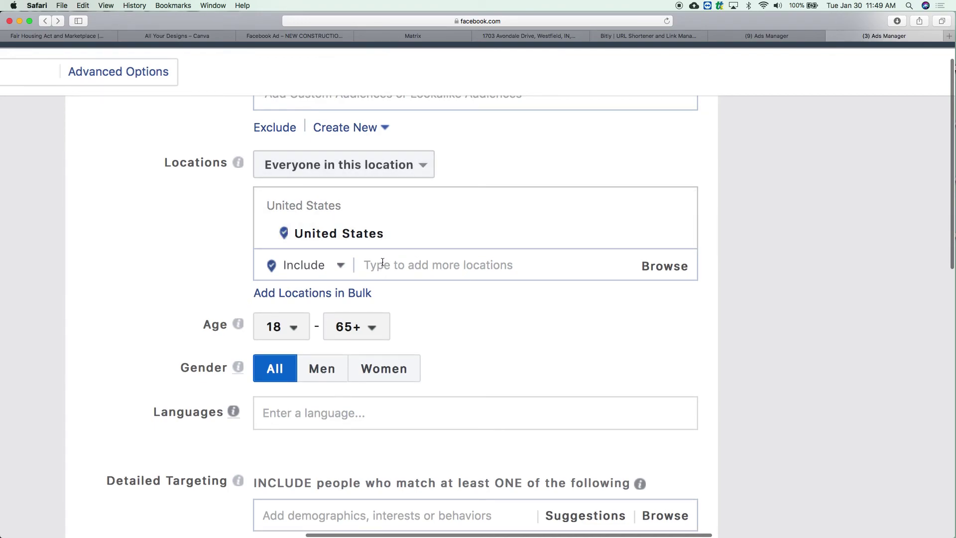
pyautogui.click(528, 36)
pyautogui.scroll(-3, 352, 286)
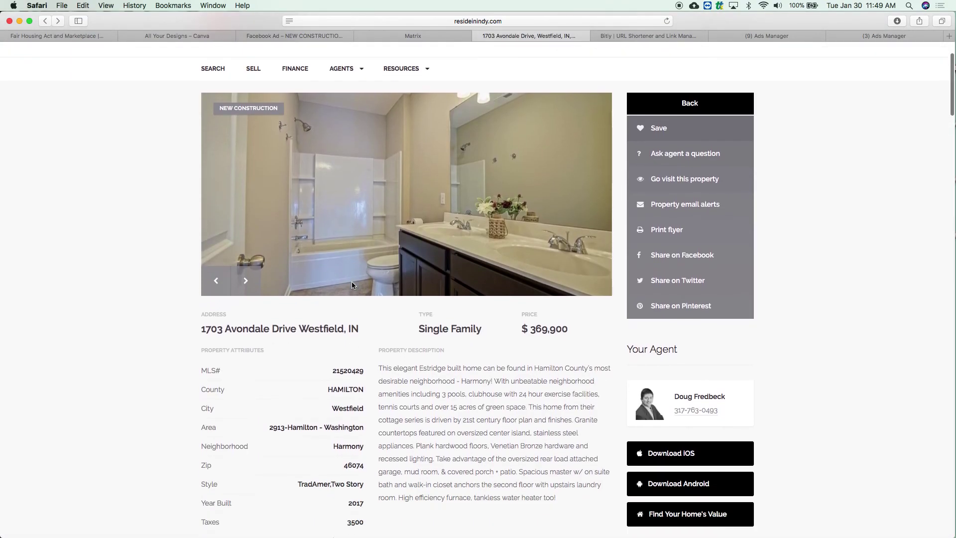
pyautogui.scroll(3, 352, 286)
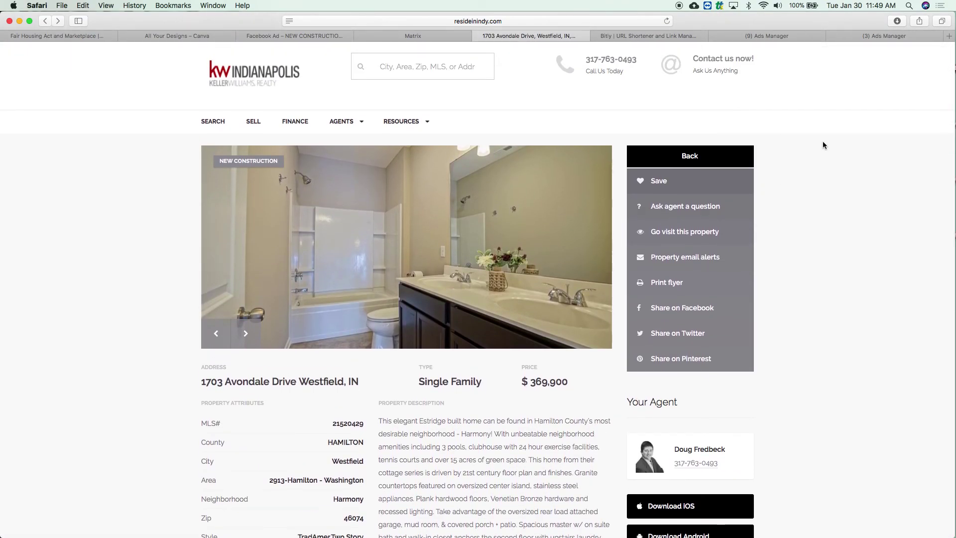
pyautogui.click(800, 36)
pyautogui.click(870, 36)
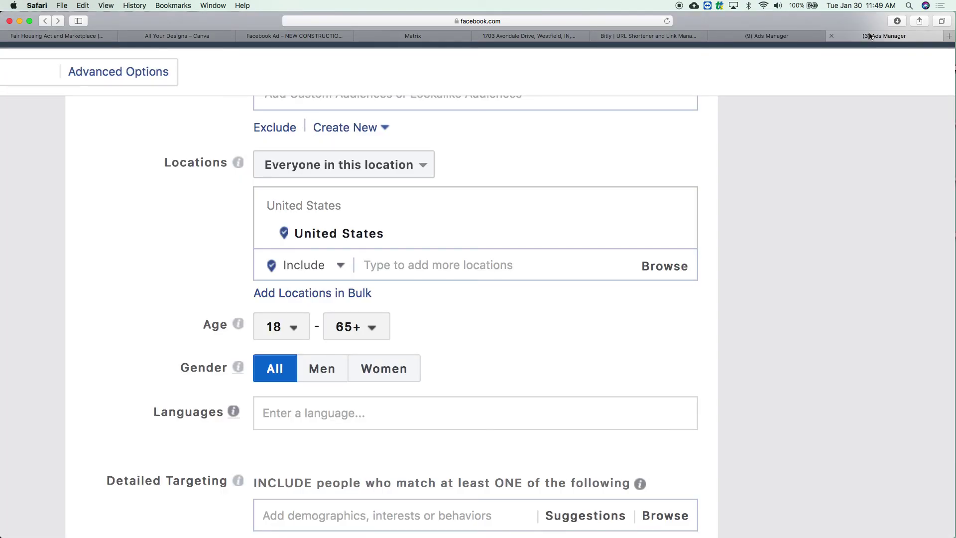
# Replace the United States audience location with Westfield, Indiana ZIP code 46074.
pyautogui.click(396, 264)
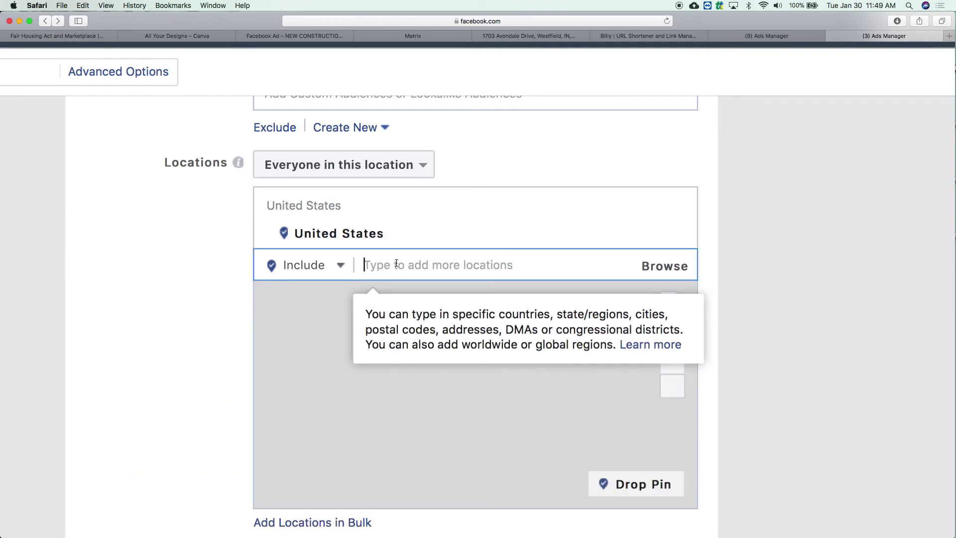
pyautogui.write('46074')
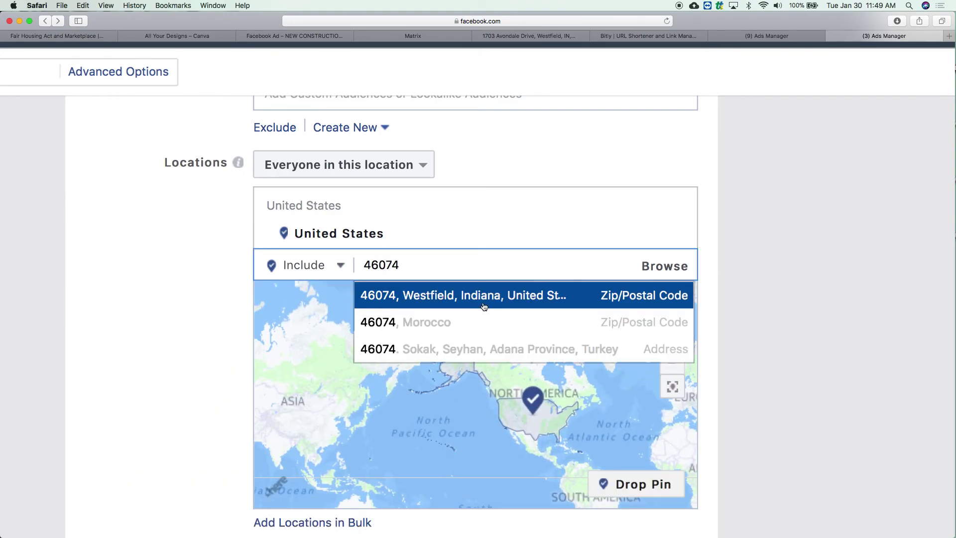
pyautogui.click(486, 302)
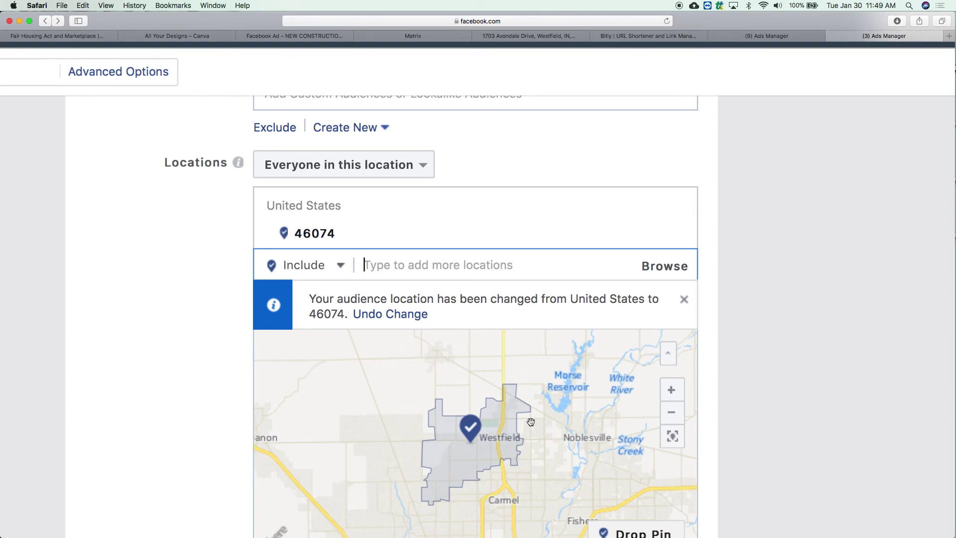
pyautogui.scroll(-3, 733, 337)
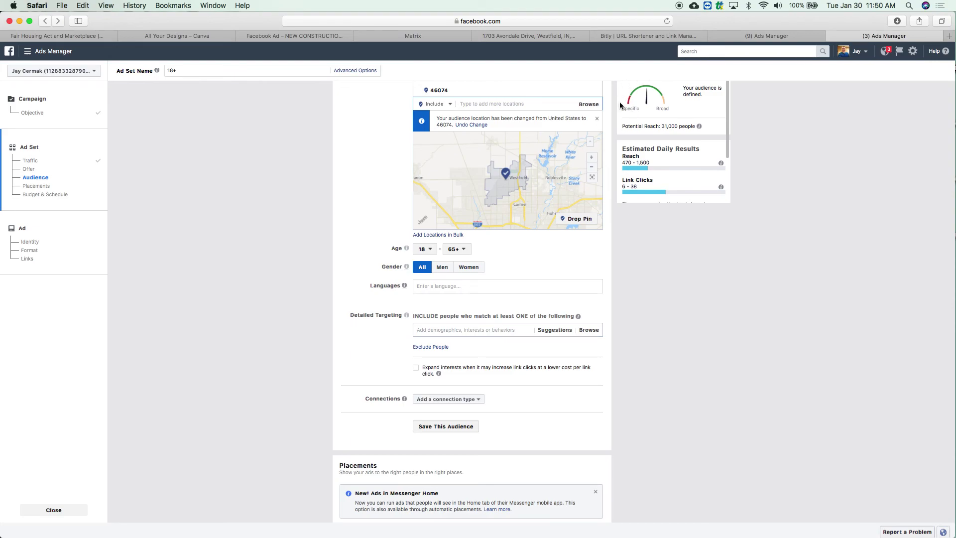
# Add Carmel, Indiana beside 46074 and set its radius from 25 to 10 miles.
pyautogui.scroll(1, 549, 108)
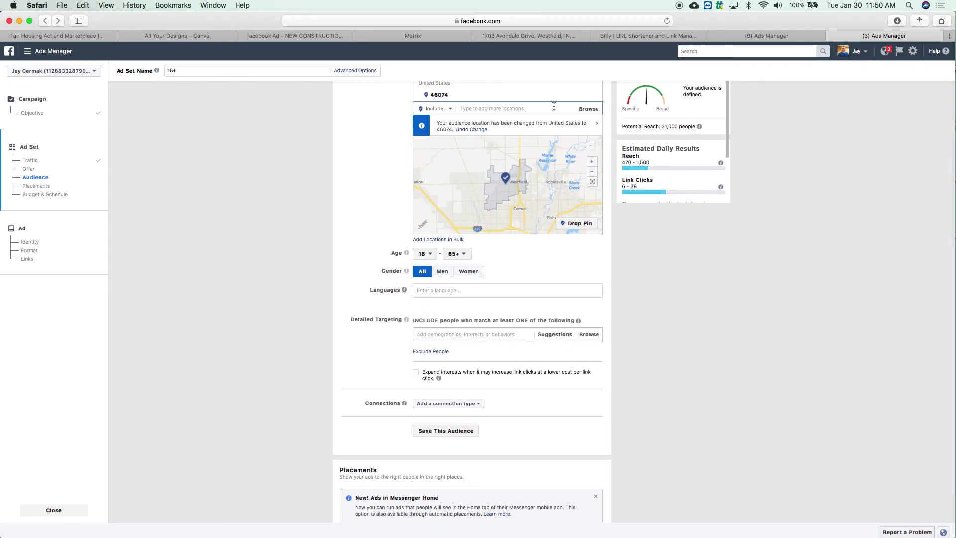
pyautogui.scroll(5, 550, 107)
pyautogui.scroll(3, 554, 106)
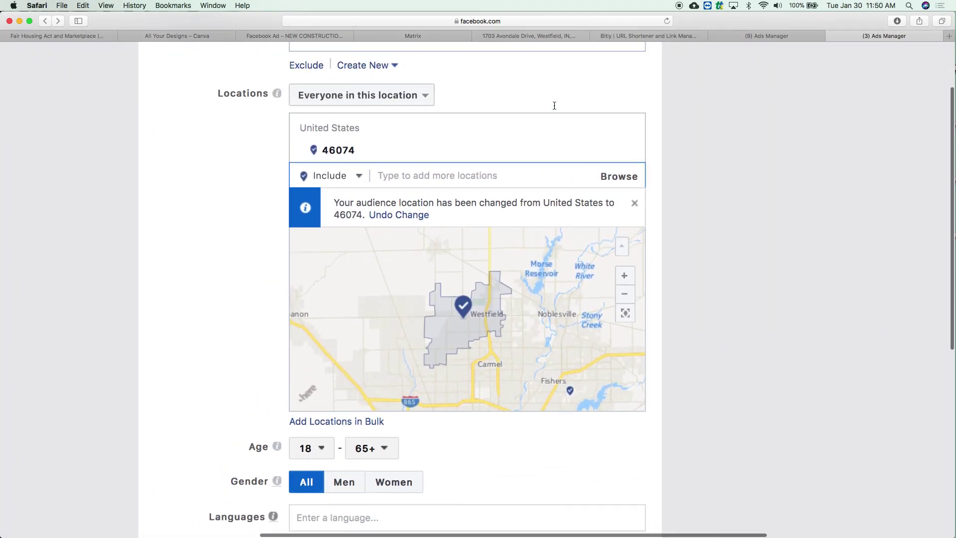
pyautogui.write('carmel')
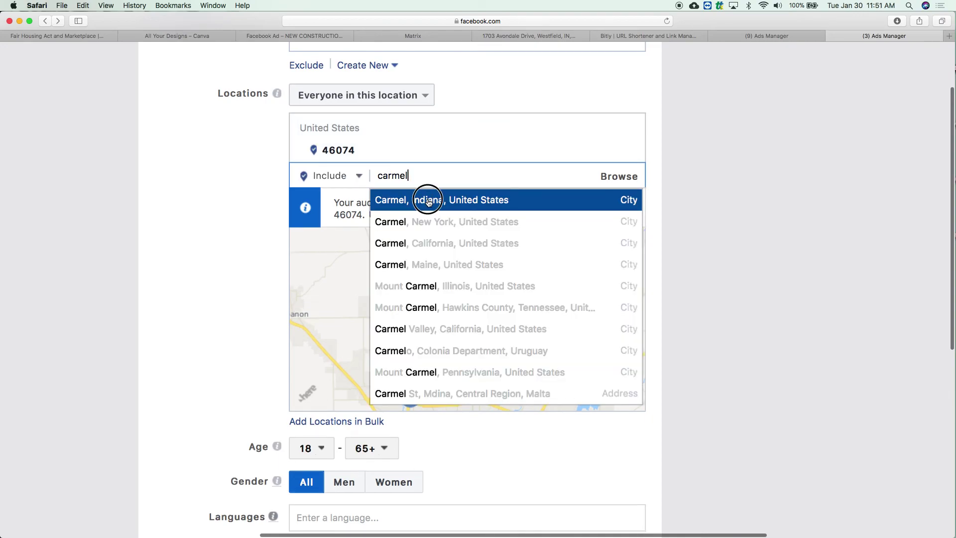
pyautogui.click(431, 199)
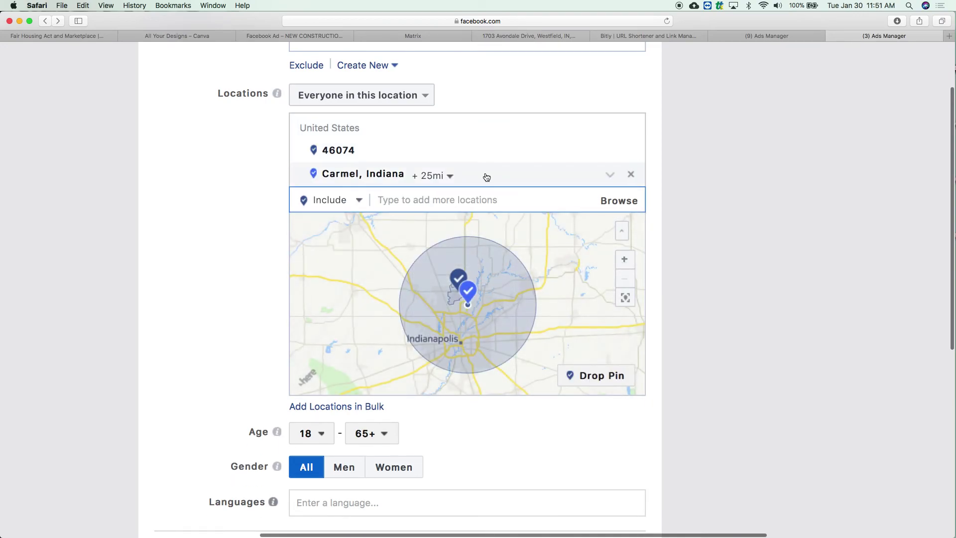
pyautogui.click(447, 176)
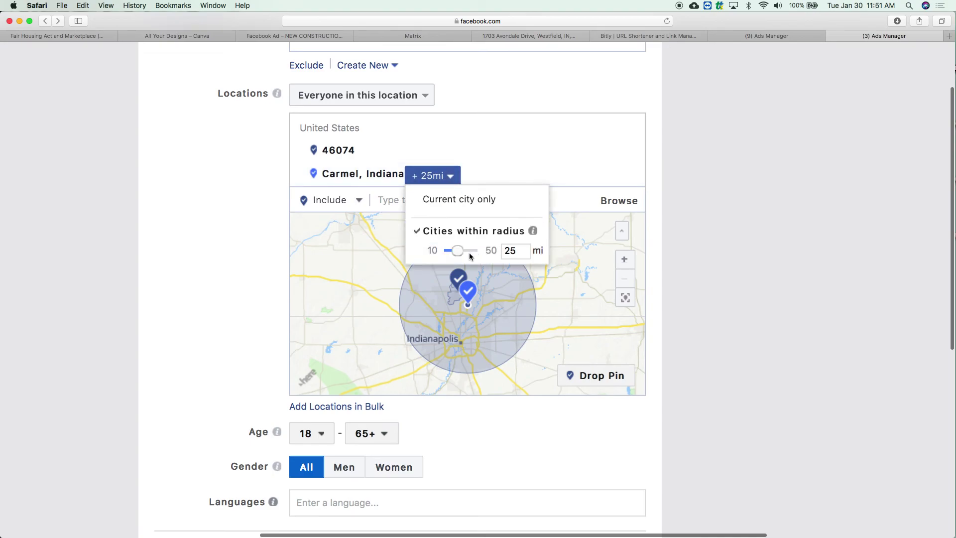
pyautogui.moveTo(457, 251); pyautogui.dragTo(485, 249)
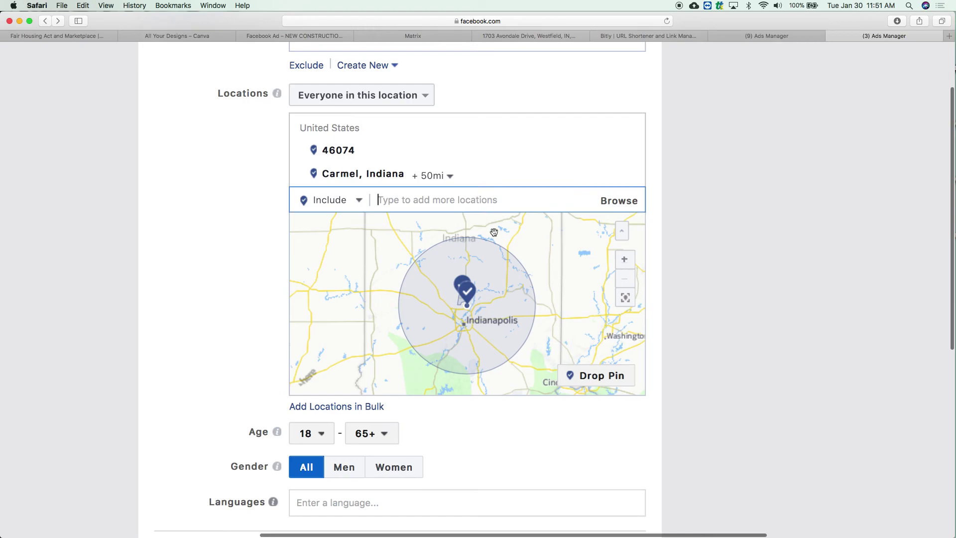
pyautogui.click(443, 178)
pyautogui.moveTo(486, 251); pyautogui.dragTo(416, 249)
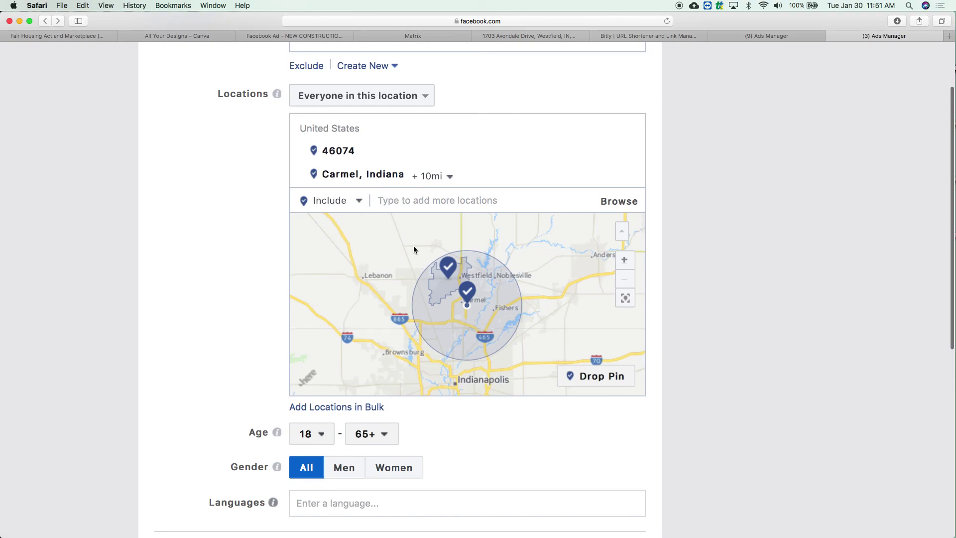
pyautogui.moveTo(404, 273); pyautogui.dragTo(378, 252)
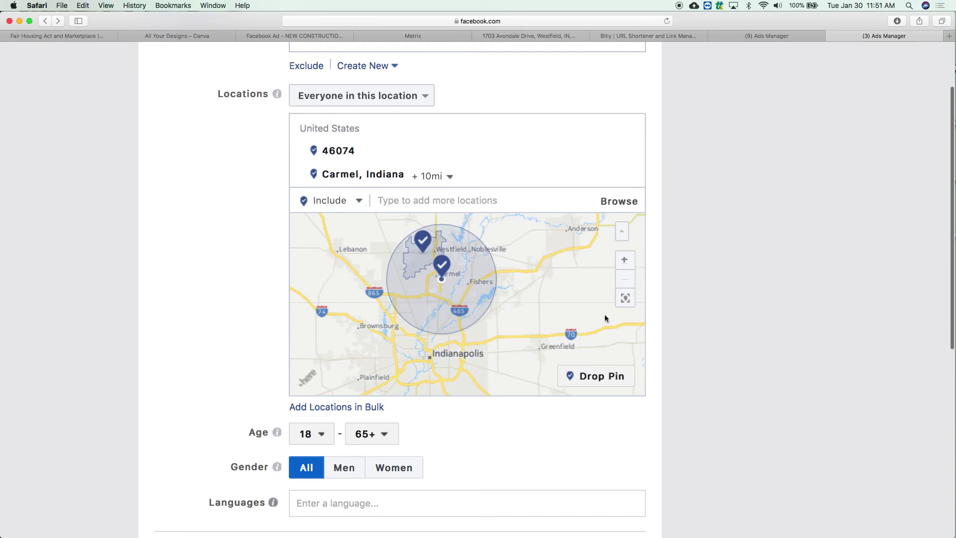
# Drop a map pin south of Carmel, then remove Carmel and the pin, leaving only 46074.
pyautogui.click(590, 376)
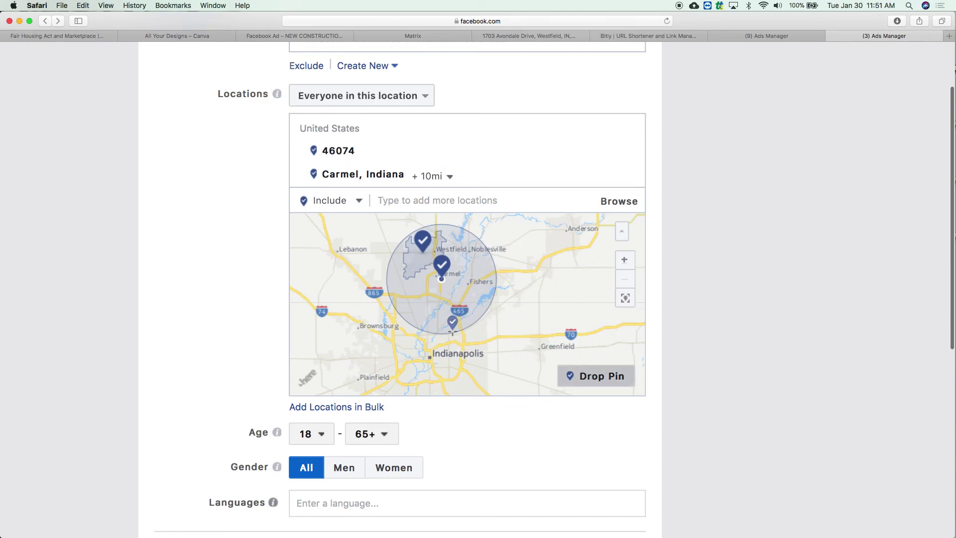
pyautogui.click(430, 326)
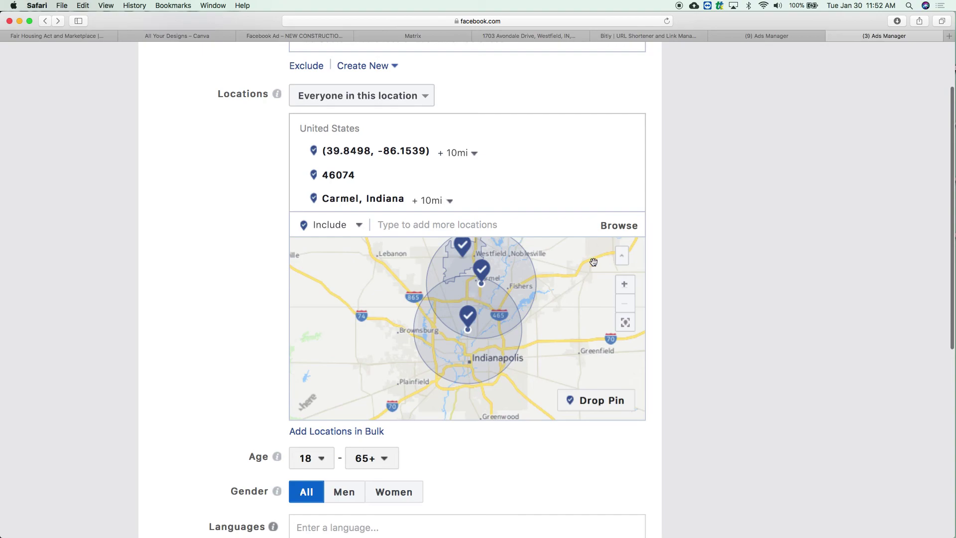
pyautogui.click(631, 199)
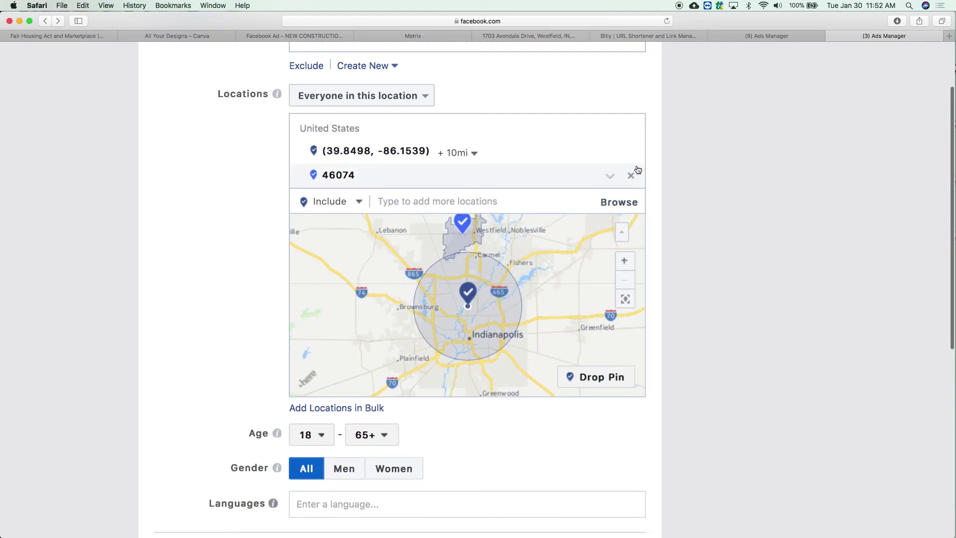
pyautogui.click(631, 152)
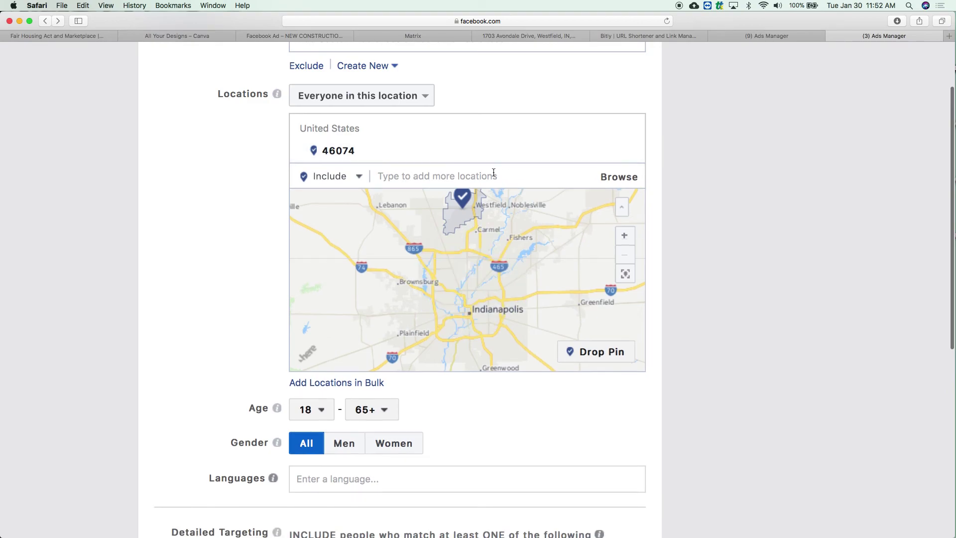
pyautogui.moveTo(474, 216); pyautogui.dragTo(478, 234)
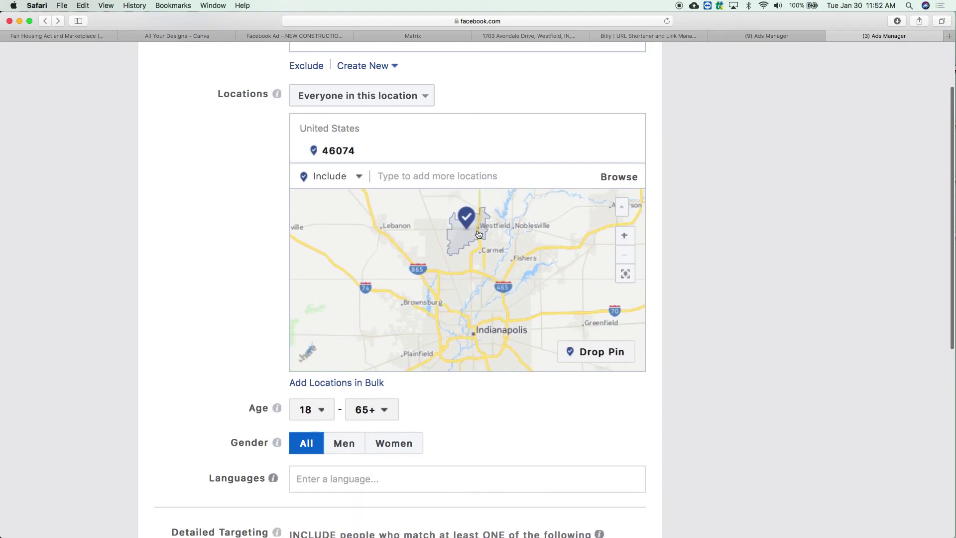
pyautogui.click(453, 177)
pyautogui.write('46032')
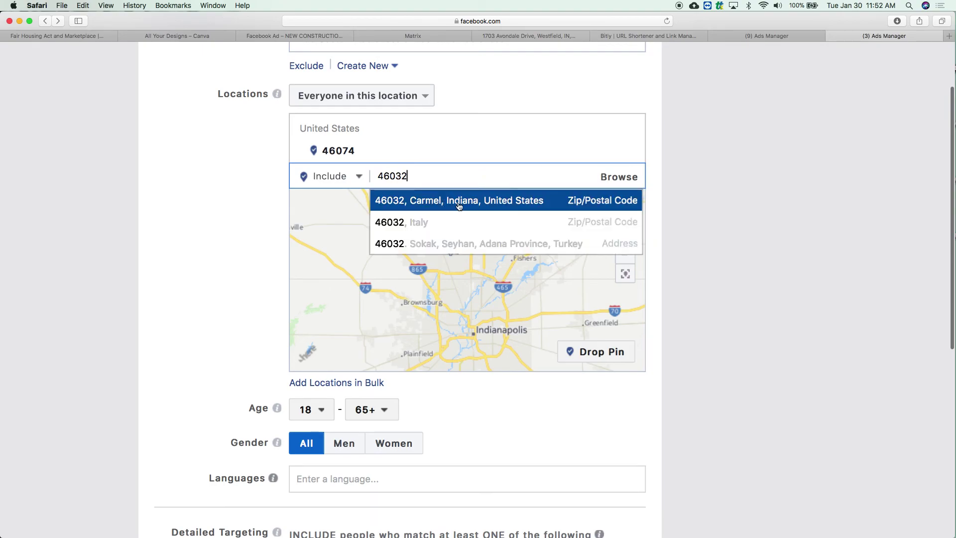
pyautogui.click(459, 200)
pyautogui.moveTo(580, 269); pyautogui.dragTo(538, 279)
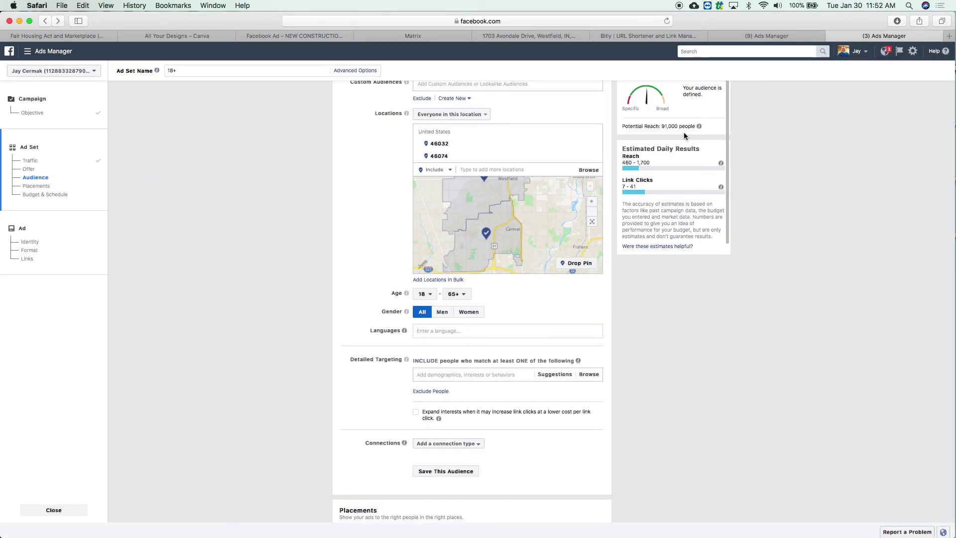
pyautogui.moveTo(565, 151)
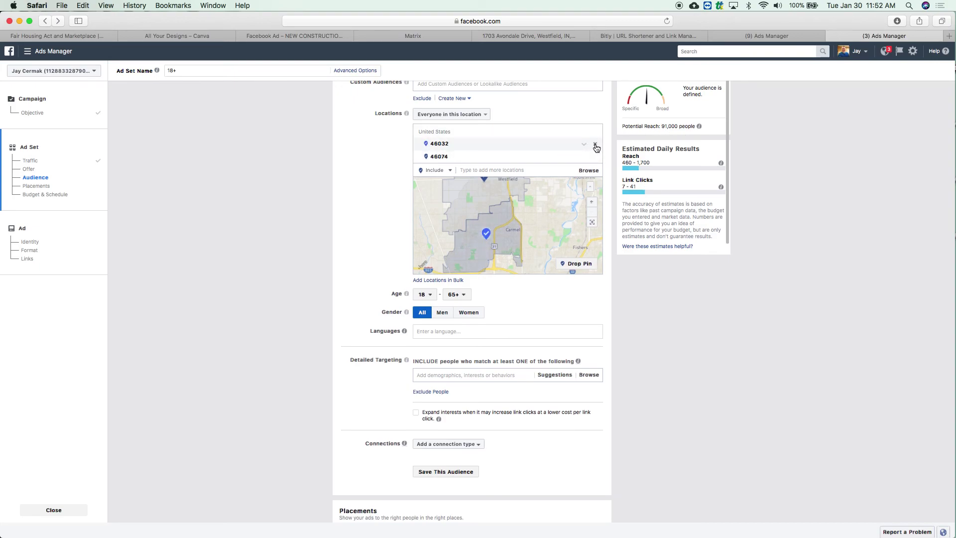
pyautogui.click(596, 144)
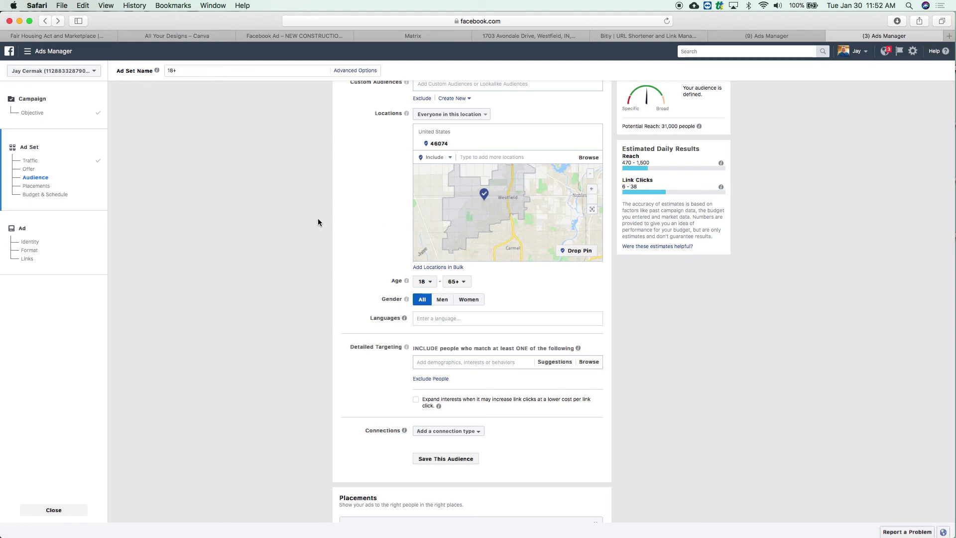
pyautogui.scroll(2, 345, 218)
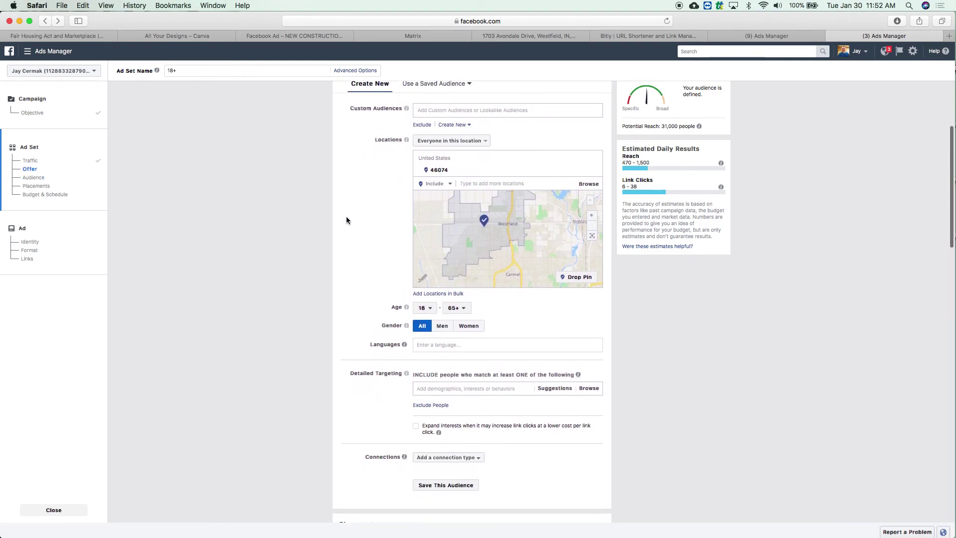
pyautogui.scroll(-2, 347, 220)
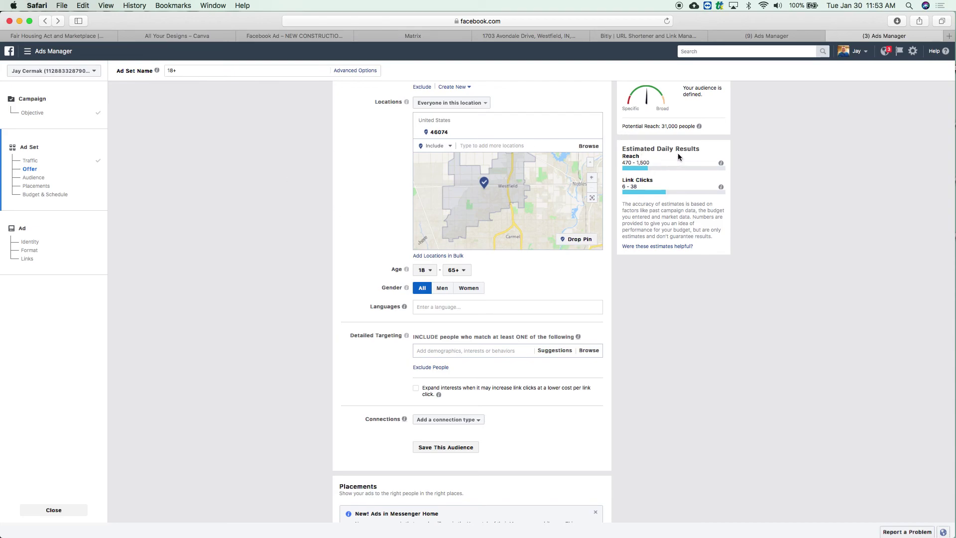
pyautogui.scroll(5, 682, 143)
pyautogui.scroll(10, 682, 145)
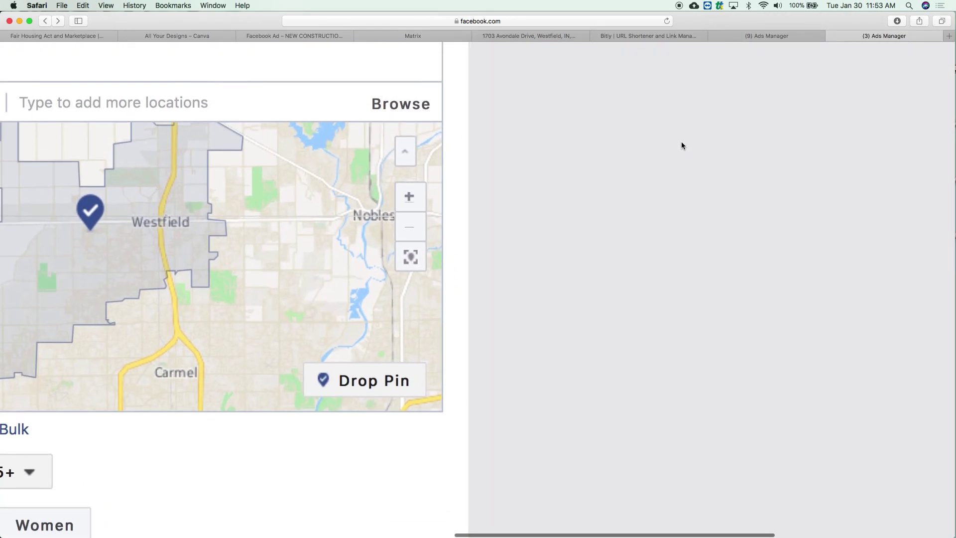
pyautogui.scroll(-2, 682, 144)
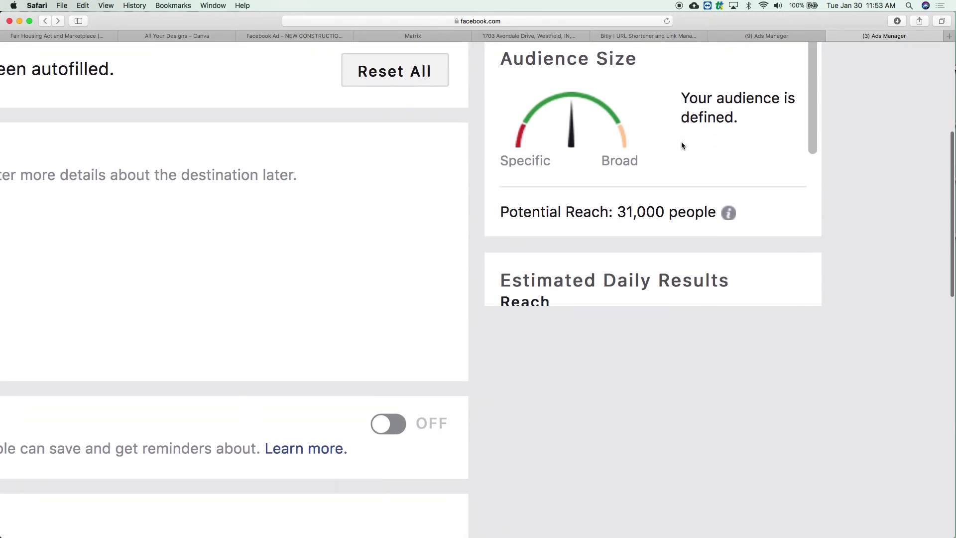
pyautogui.scroll(-5, 617, 214)
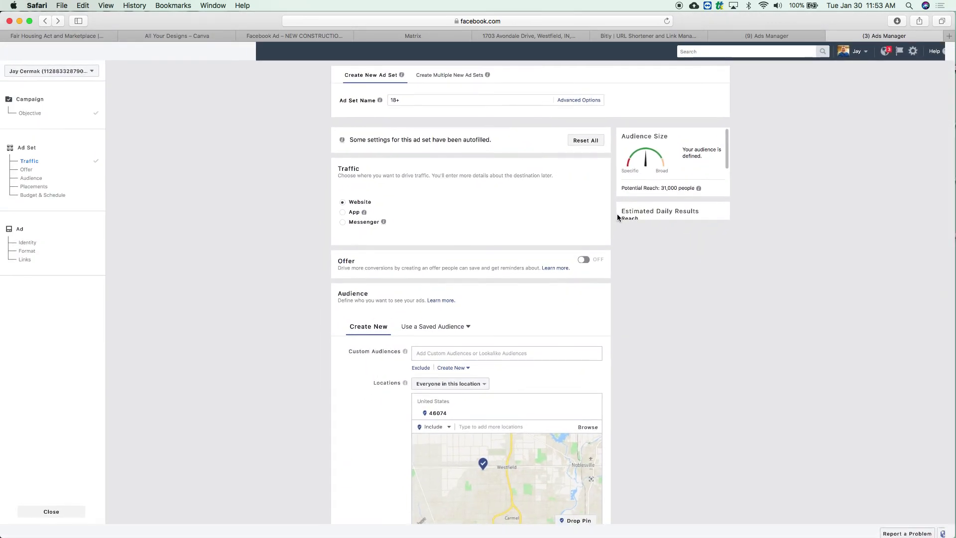
pyautogui.scroll(-3, 675, 229)
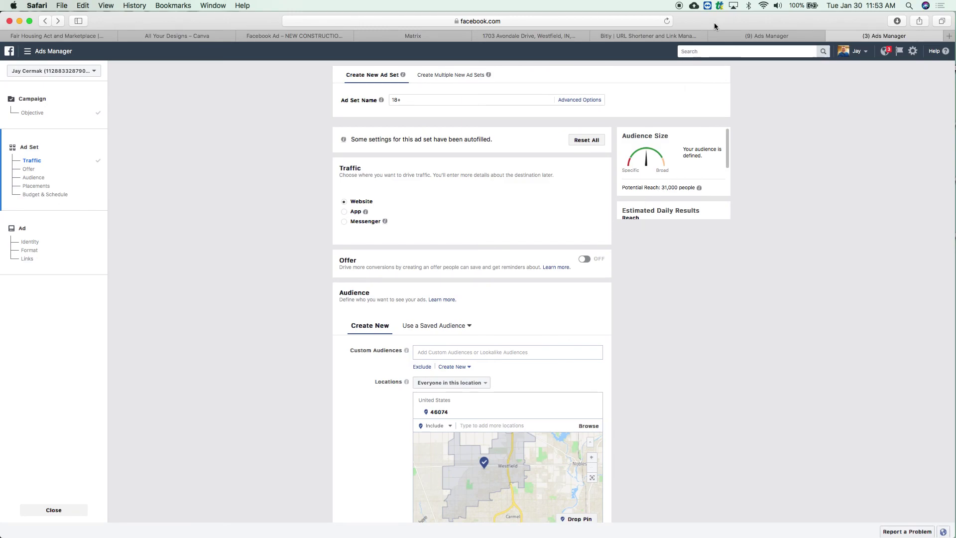
pyautogui.scroll(-2, 607, 142)
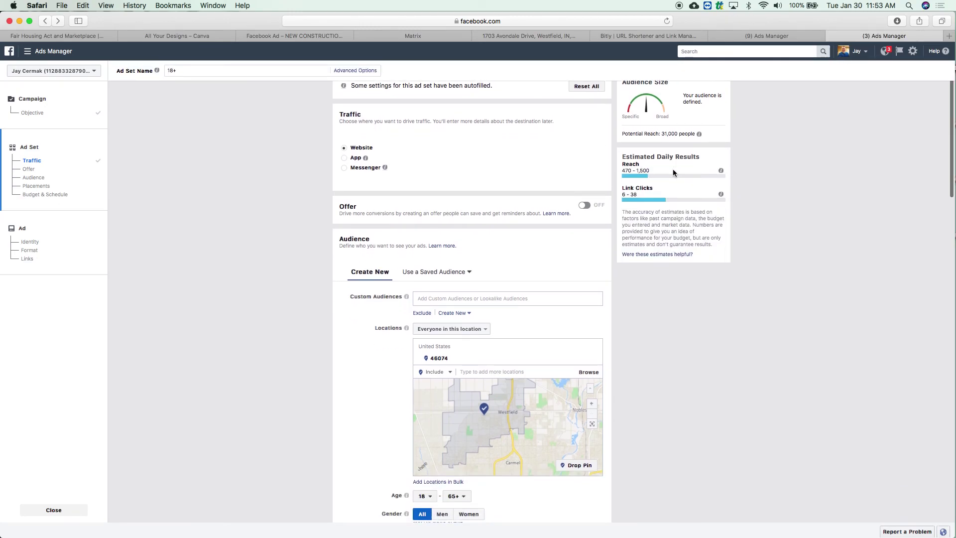
pyautogui.scroll(3, 674, 167)
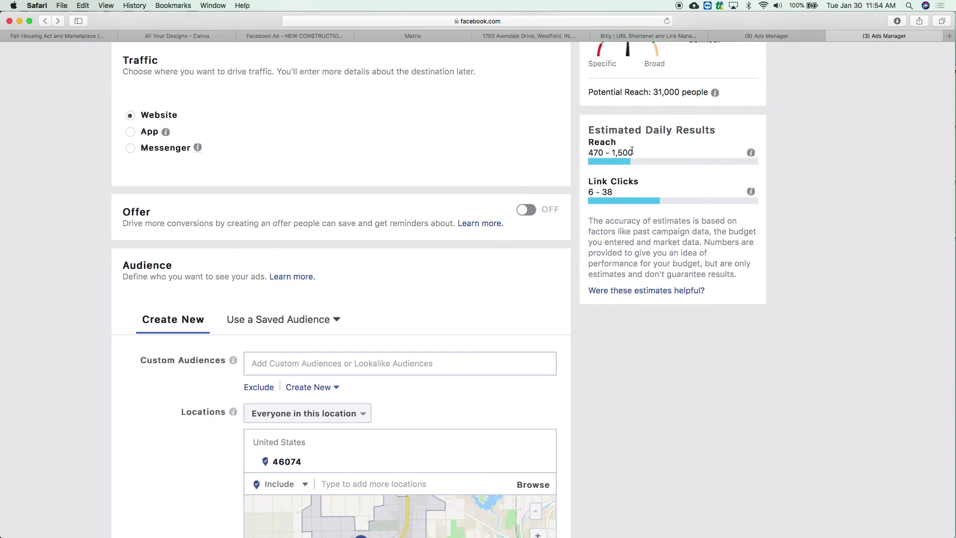
pyautogui.scroll(-1, 632, 151)
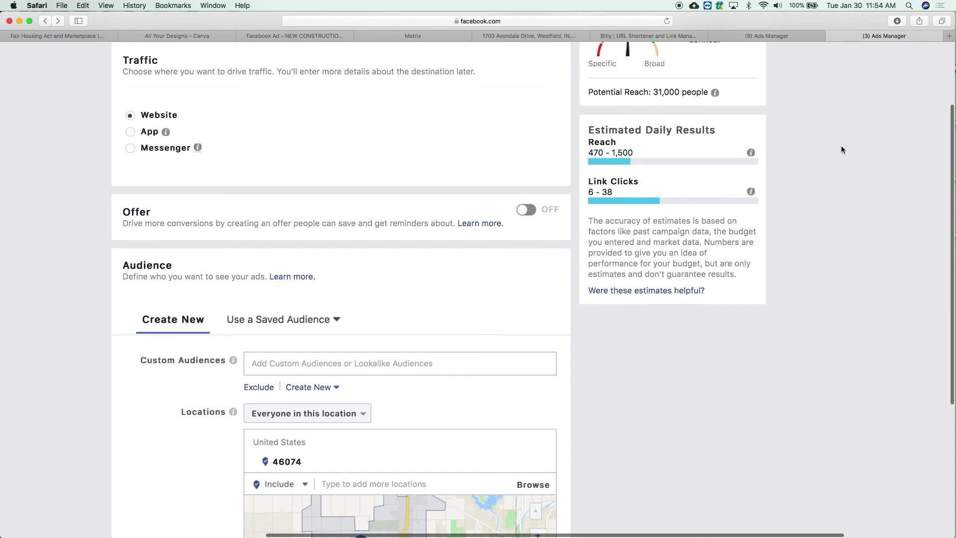
pyautogui.scroll(2, 842, 145)
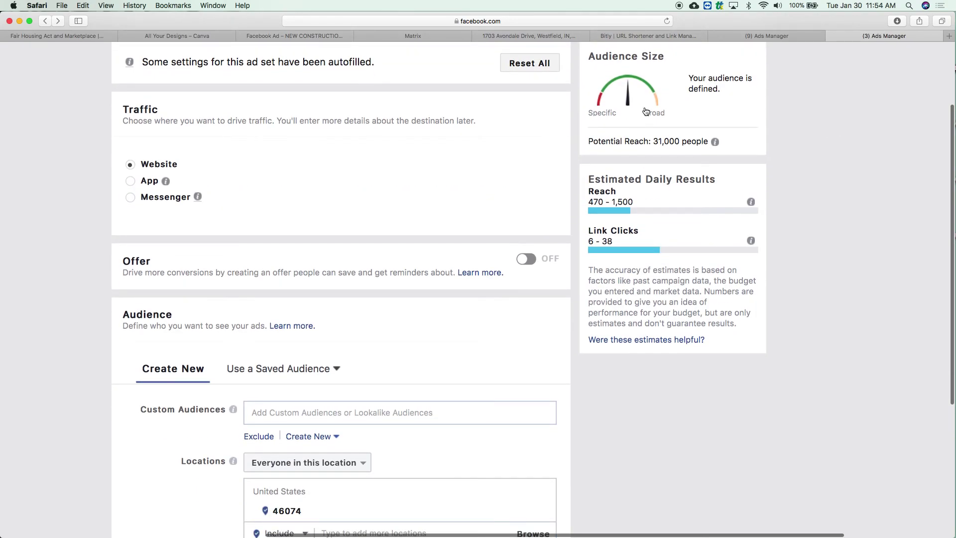
pyautogui.scroll(-5, 404, 269)
pyautogui.rightClick(403, 269)
pyautogui.click(404, 239)
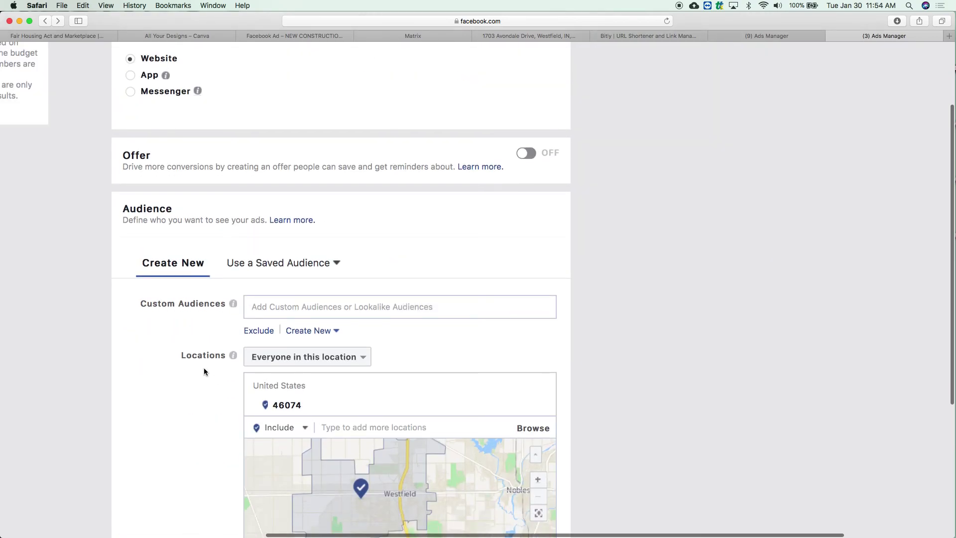
pyautogui.scroll(-2, 205, 371)
pyautogui.click(357, 317)
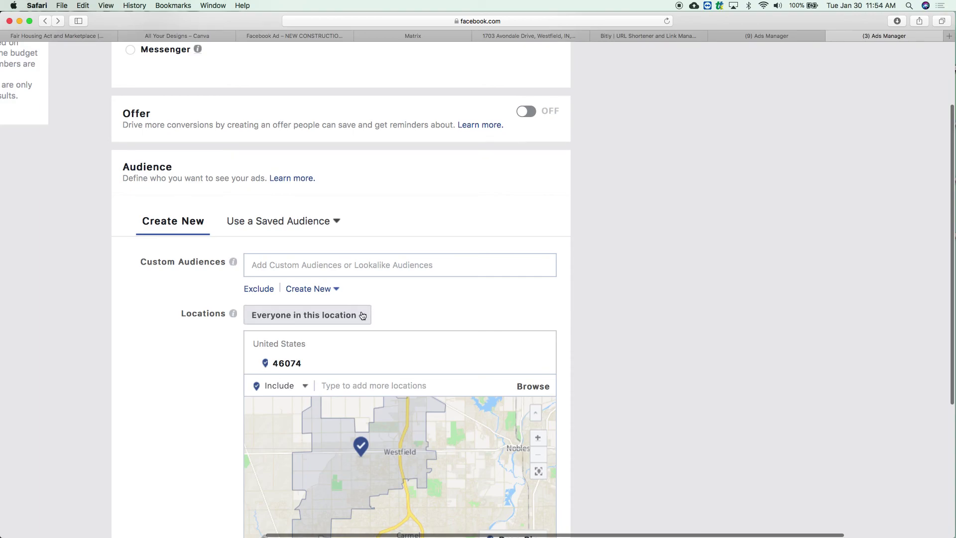
pyautogui.click(361, 316)
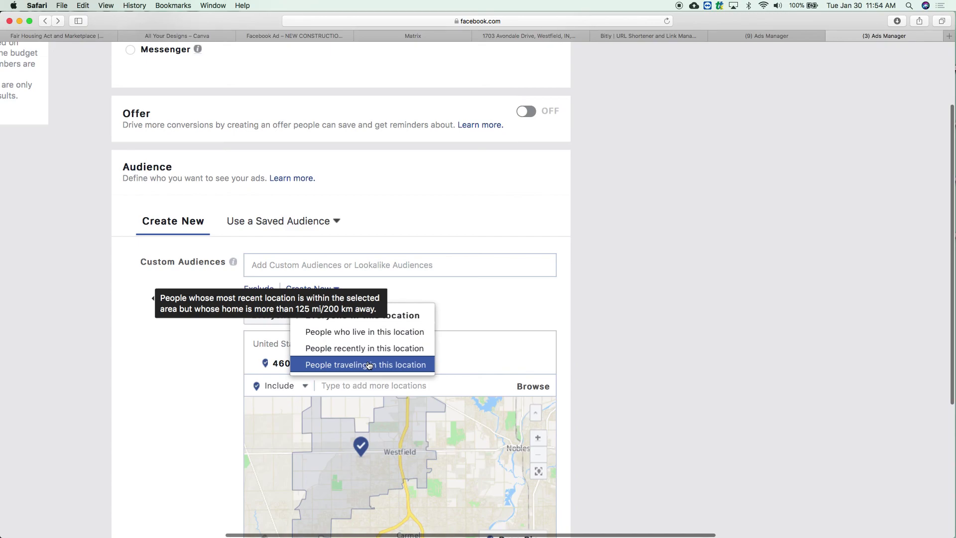
pyautogui.click(385, 332)
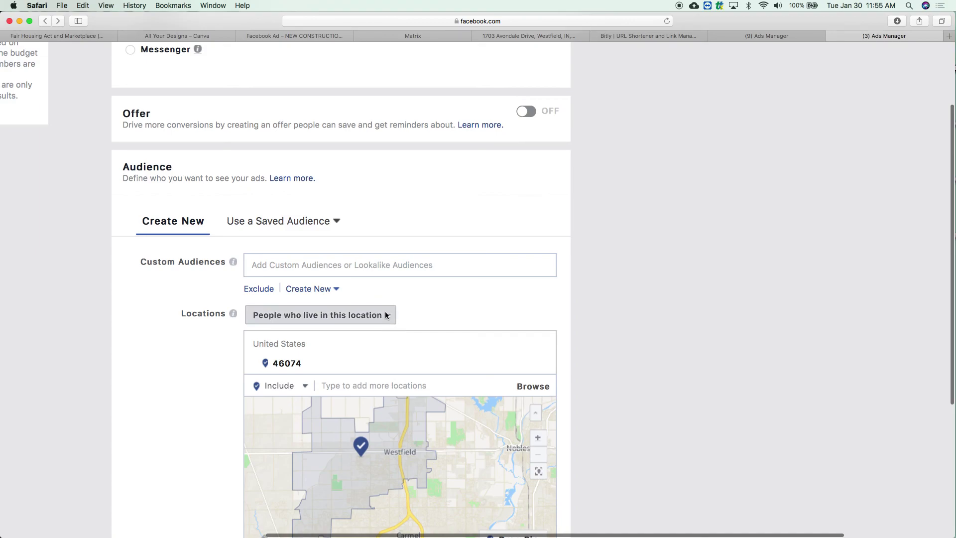
pyautogui.click(390, 314)
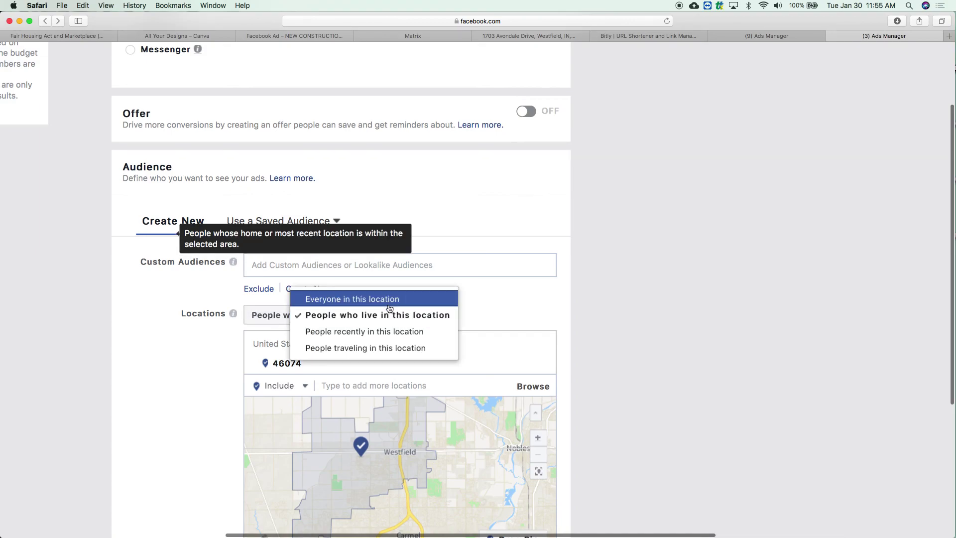
pyautogui.click(389, 305)
# Set the minimum age to 25 and the maximum age to 45.
pyautogui.scroll(-3, 497, 295)
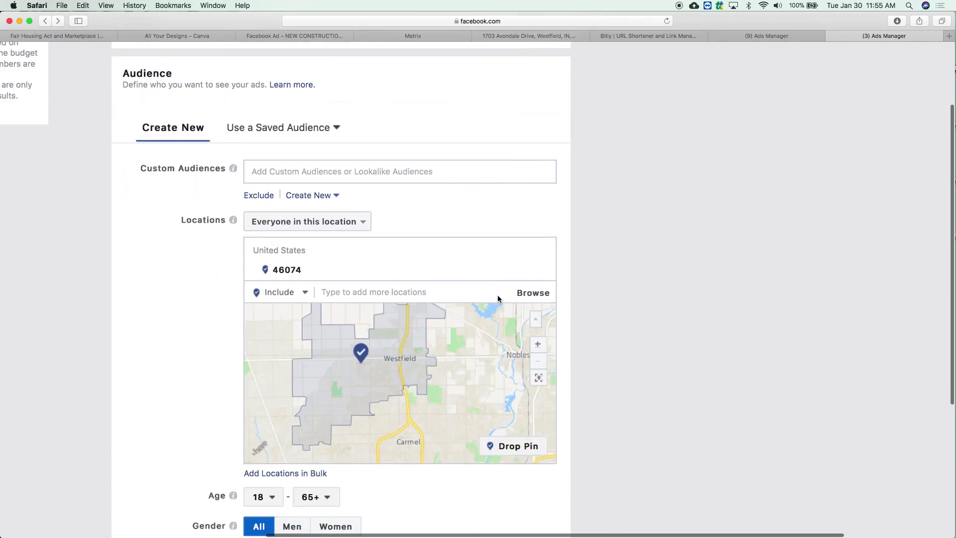
pyautogui.scroll(-3, 498, 295)
pyautogui.scroll(-3, 338, 352)
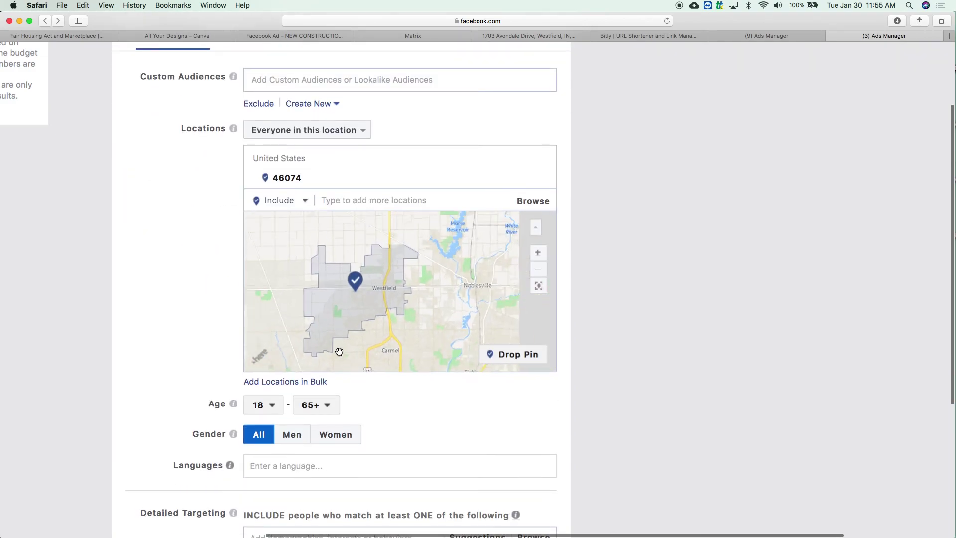
pyautogui.scroll(-5, 563, 311)
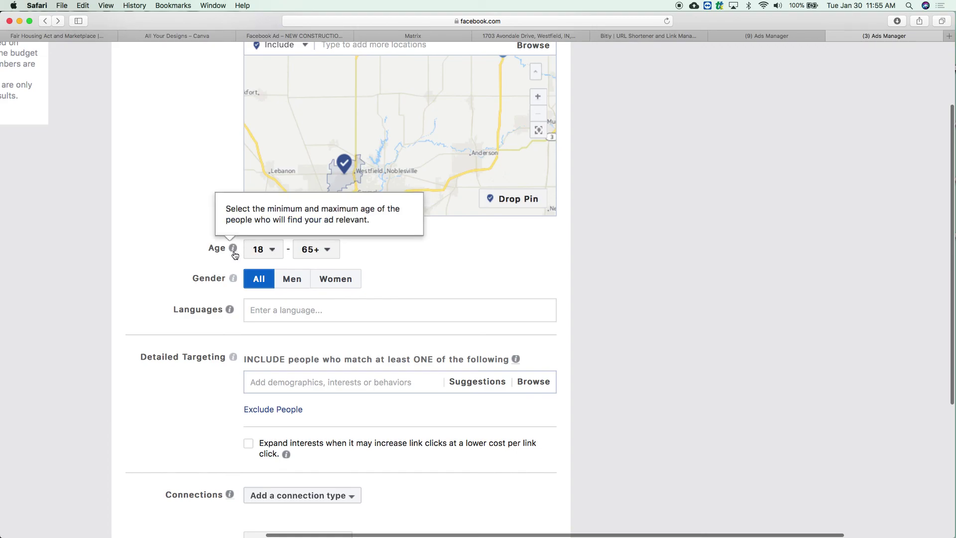
pyautogui.click(284, 252)
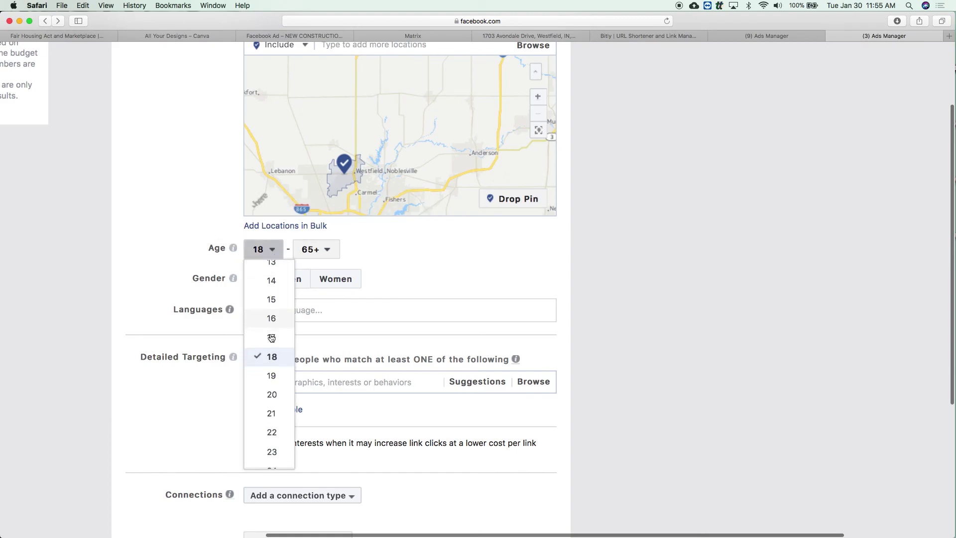
pyautogui.scroll(-2, 271, 336)
pyautogui.scroll(-2, 271, 339)
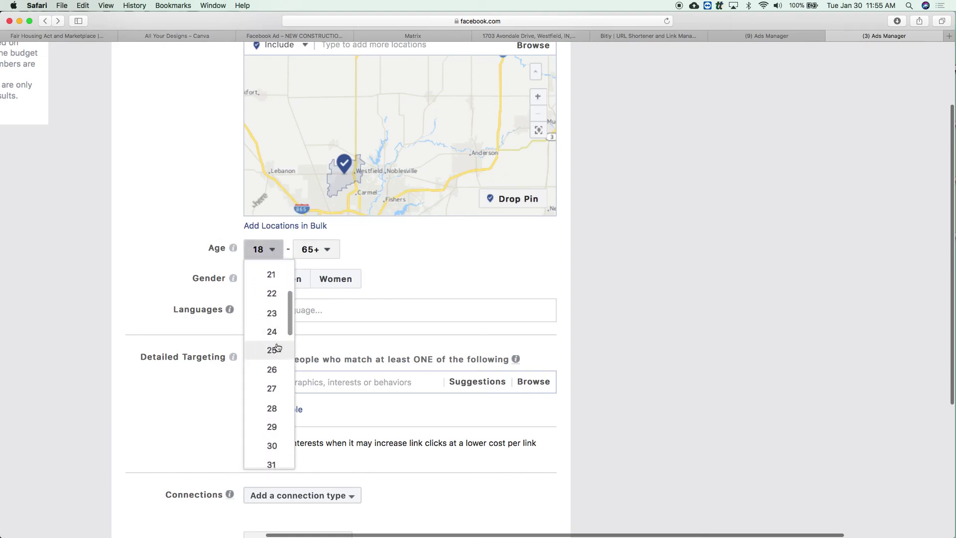
pyautogui.click(271, 349)
pyautogui.click(320, 252)
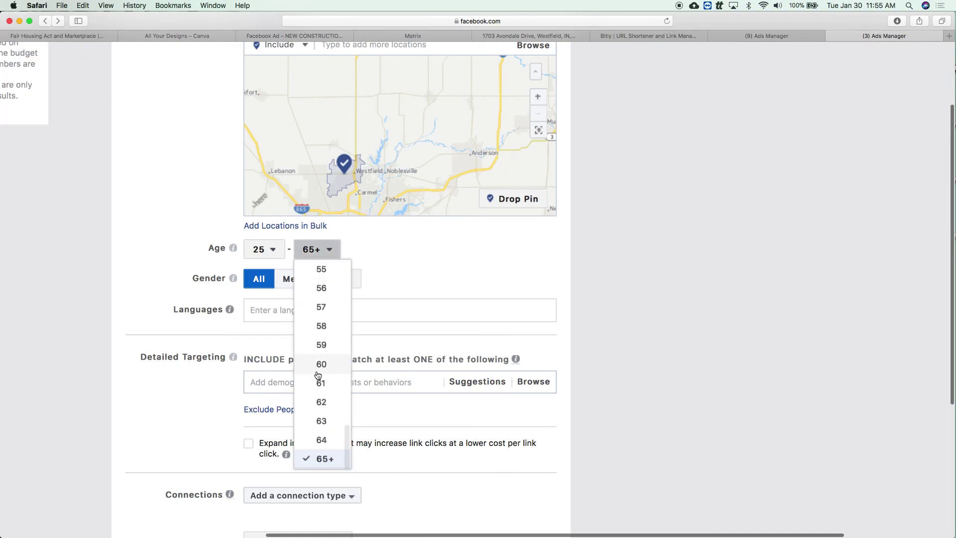
pyautogui.scroll(2, 319, 375)
pyautogui.scroll(3, 319, 375)
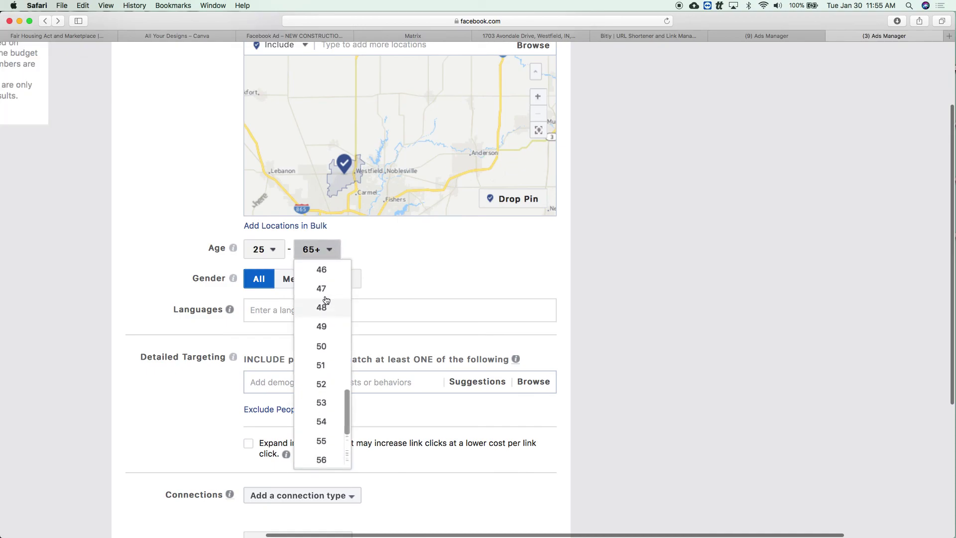
pyautogui.click(323, 284)
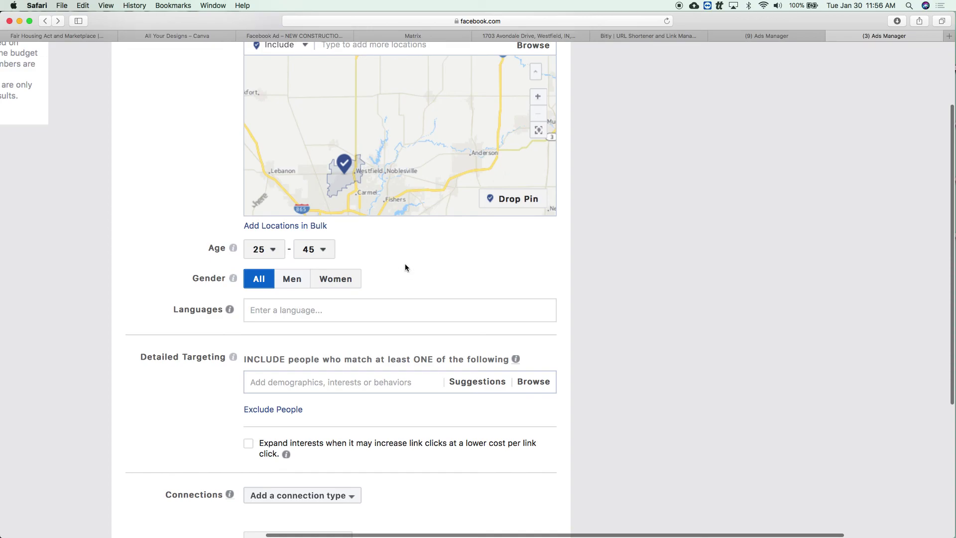
pyautogui.scroll(-3, 330, 267)
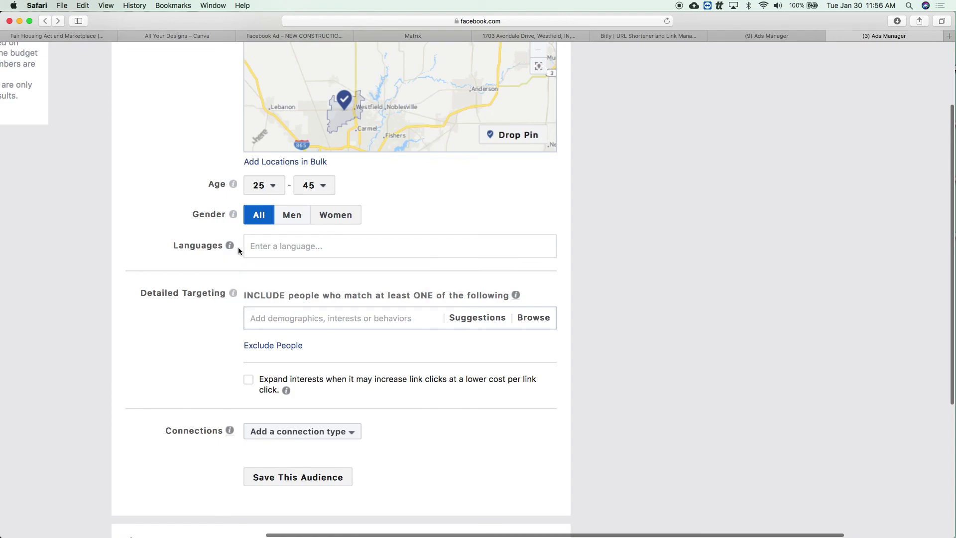
pyautogui.moveTo(225, 245)
pyautogui.scroll(-3, 162, 258)
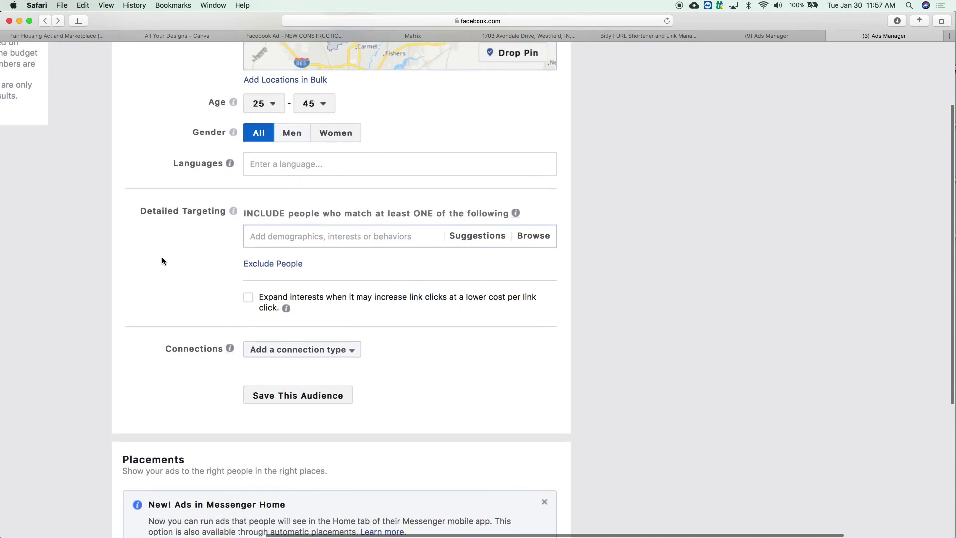
pyautogui.scroll(-1, 162, 260)
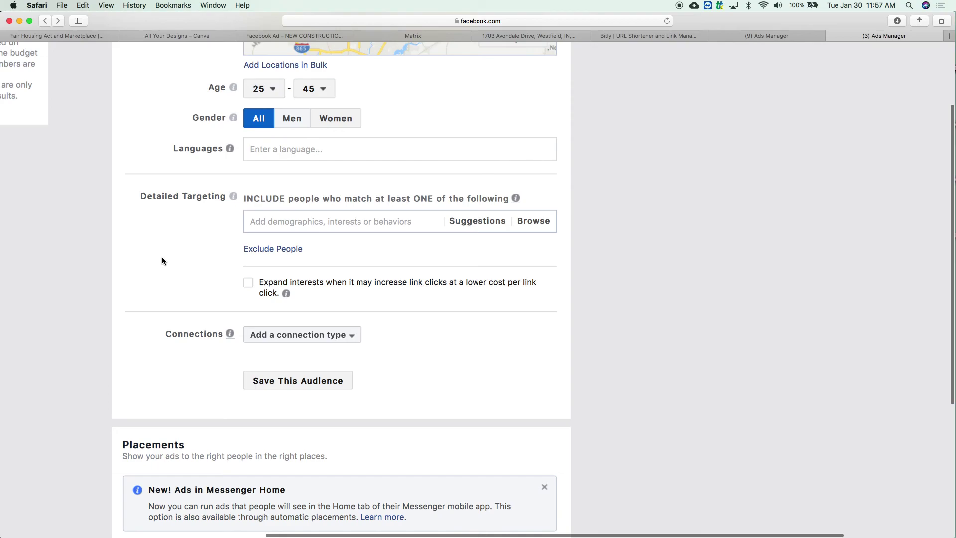
pyautogui.scroll(-3, 162, 256)
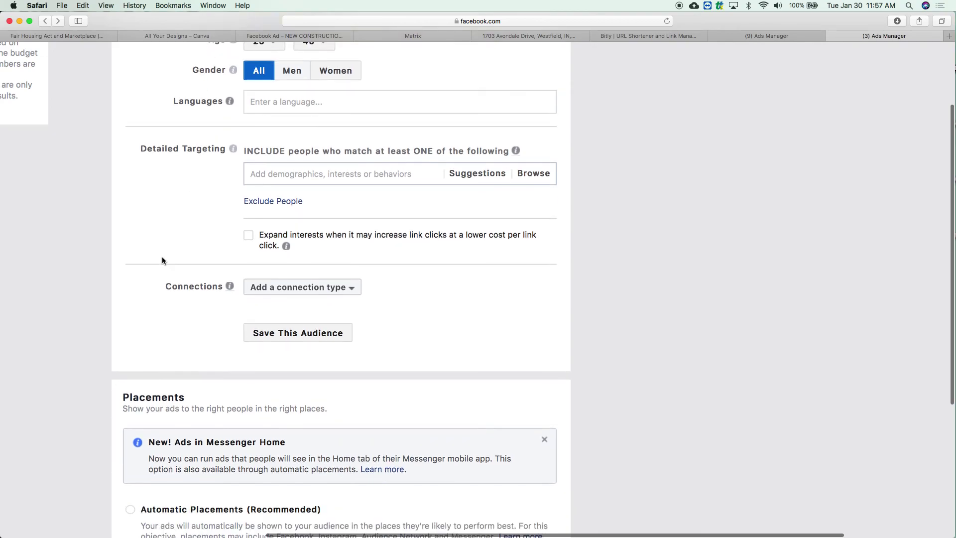
pyautogui.moveTo(136, 131); pyautogui.dragTo(472, 234)
pyautogui.click(472, 235)
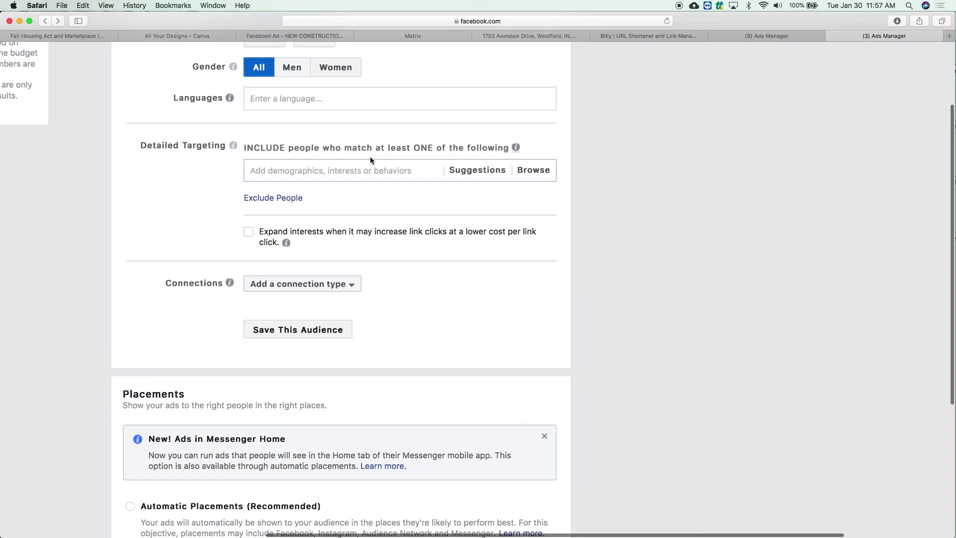
# Search 'homeowner' and add the Homeowners demographic (Home > Home Ownership) to detailed targeting.
pyautogui.click(347, 171)
pyautogui.write('homeowner')
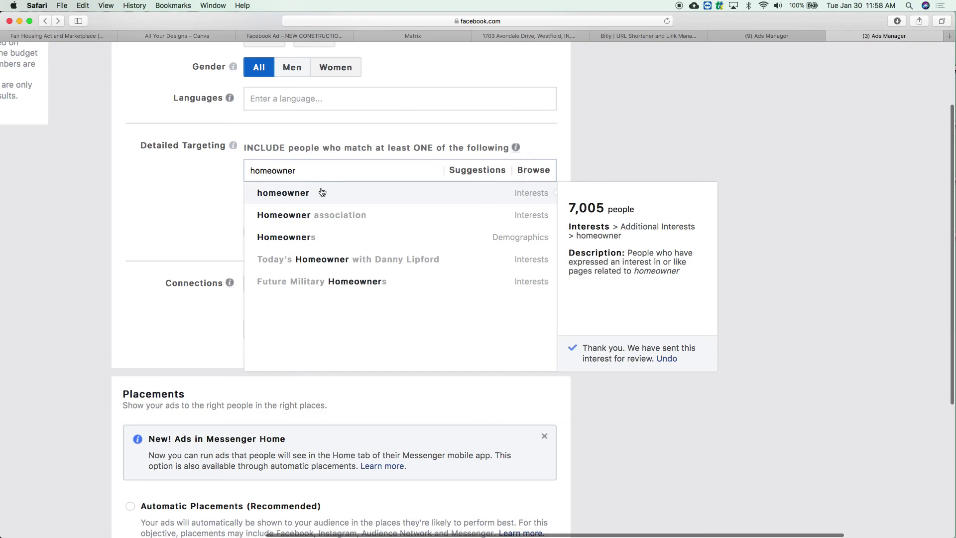
pyautogui.click(310, 238)
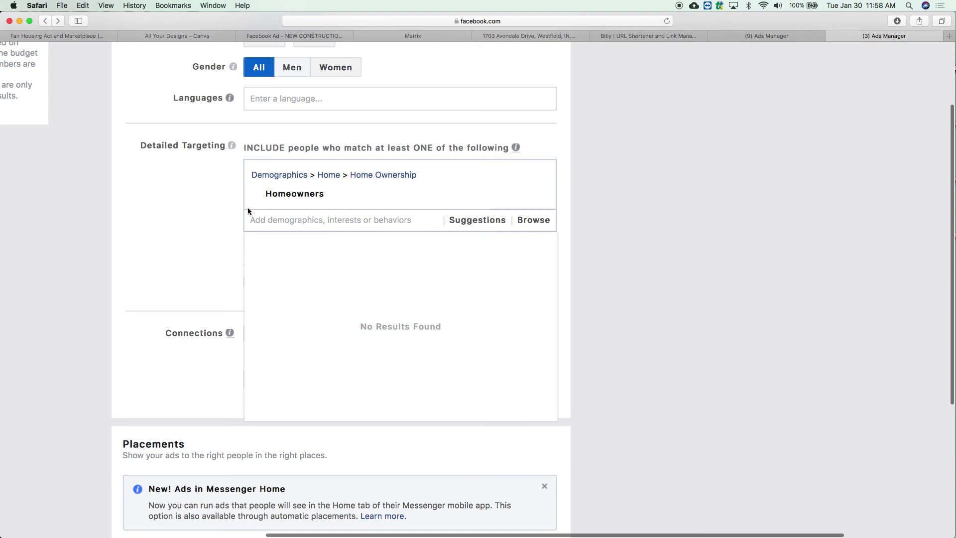
pyautogui.click(171, 213)
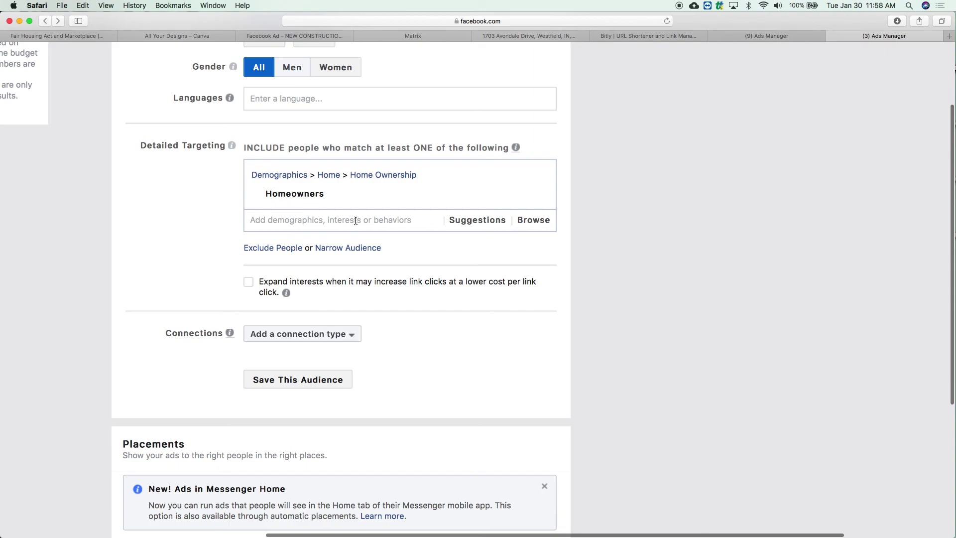
# Add a 'must also match' group and search it for 'likely to move', reviewing its 4,600,000-person card.
pyautogui.click(341, 253)
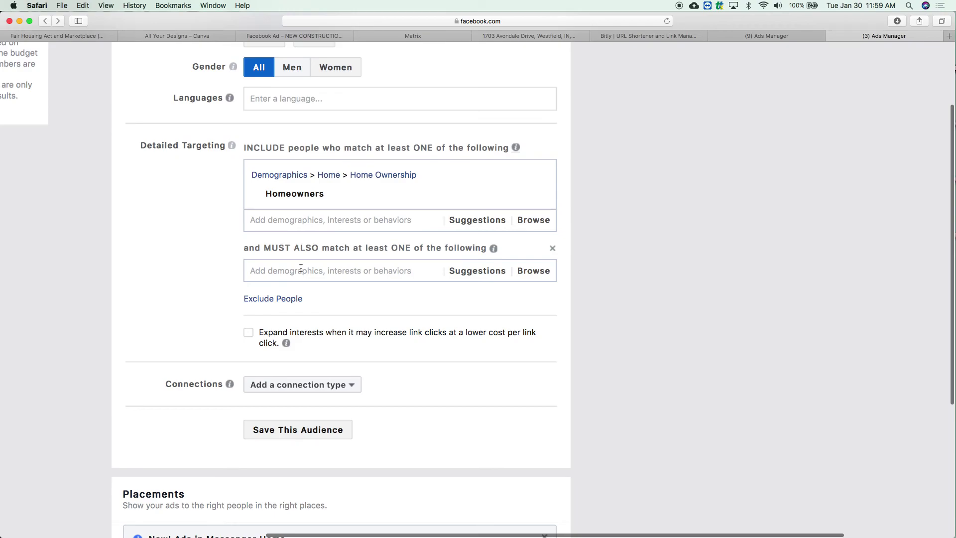
pyautogui.click(301, 269)
pyautogui.write('likely to move')
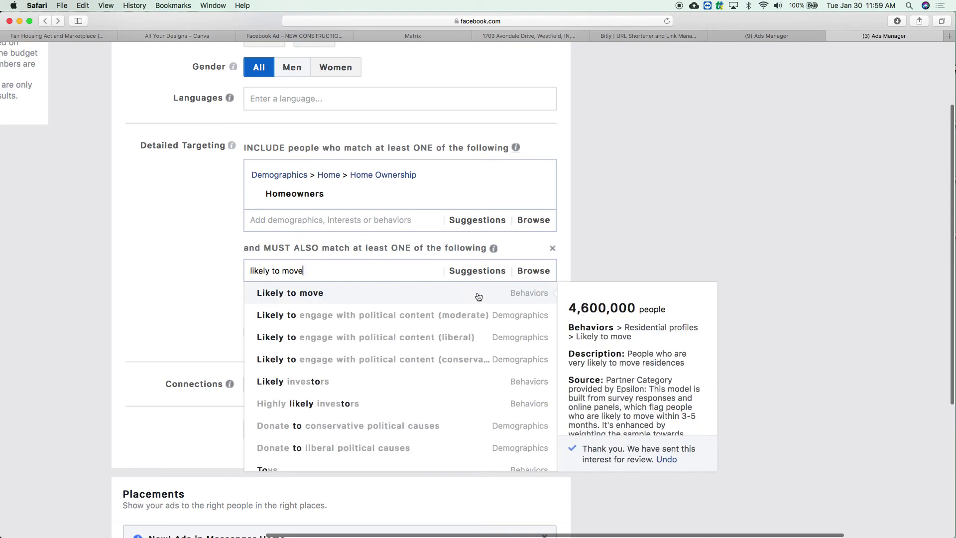
pyautogui.scroll(-3, 589, 326)
pyautogui.scroll(3, 590, 326)
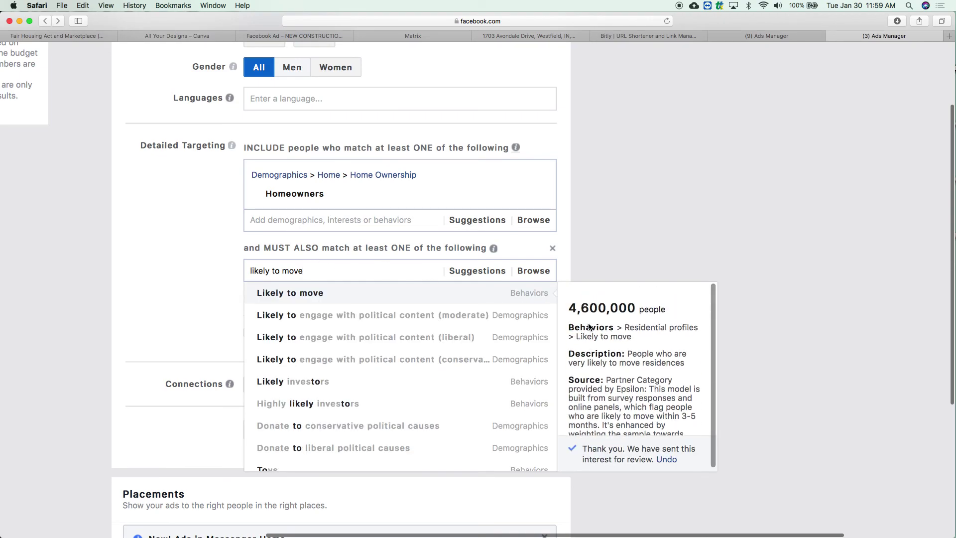
pyautogui.moveTo(521, 294)
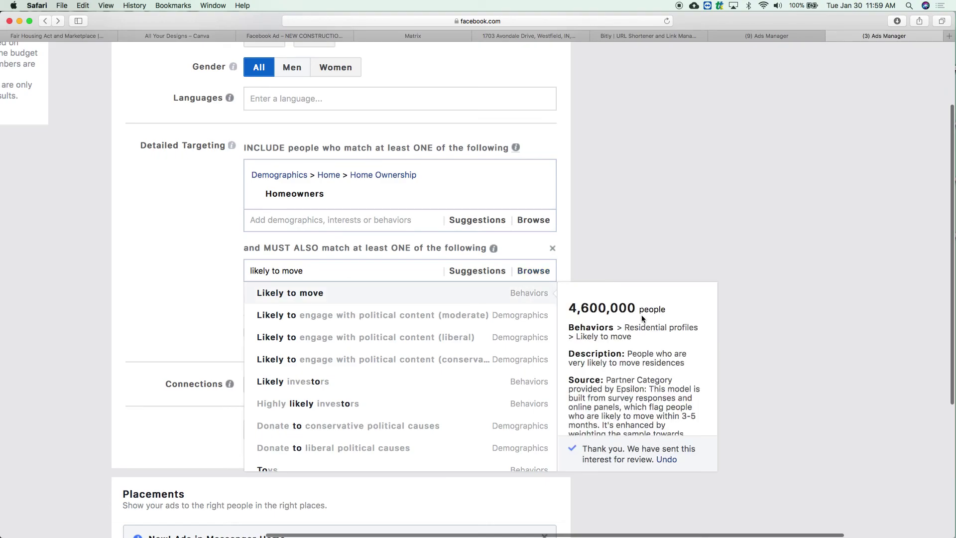
pyautogui.scroll(-1, 641, 316)
pyautogui.scroll(-3, 642, 319)
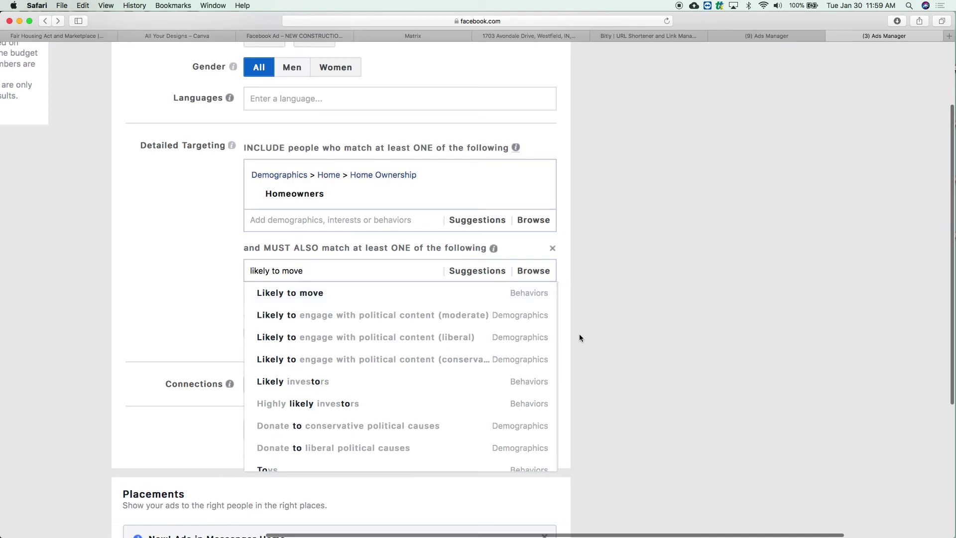
pyautogui.scroll(-2, 613, 395)
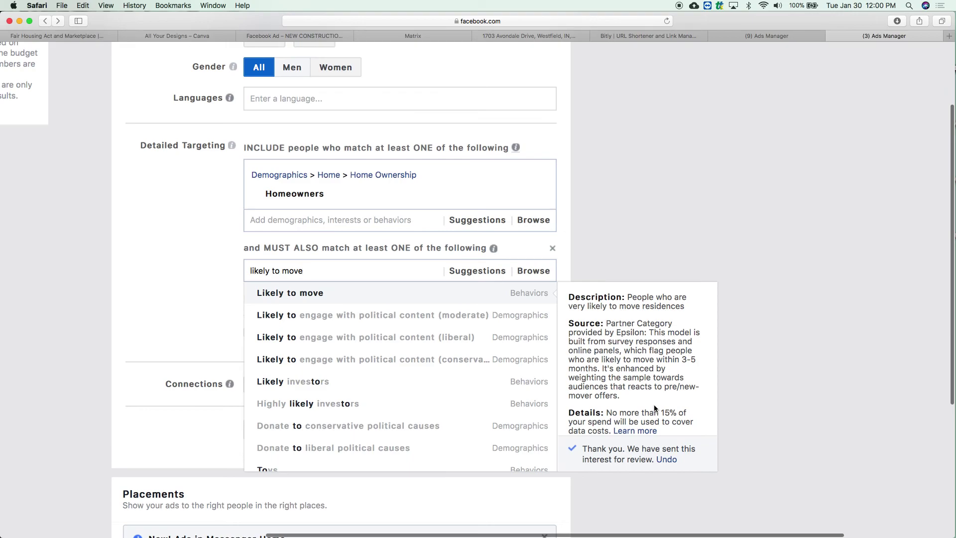
# Add Likely to move as a required behavior, dropping potential reach below 1,000 people.
pyautogui.click(518, 302)
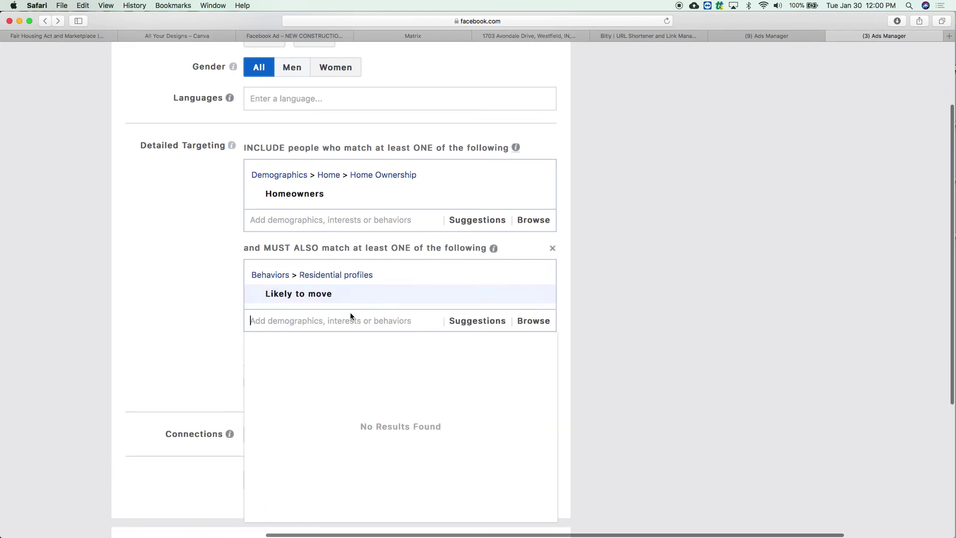
pyautogui.click(530, 325)
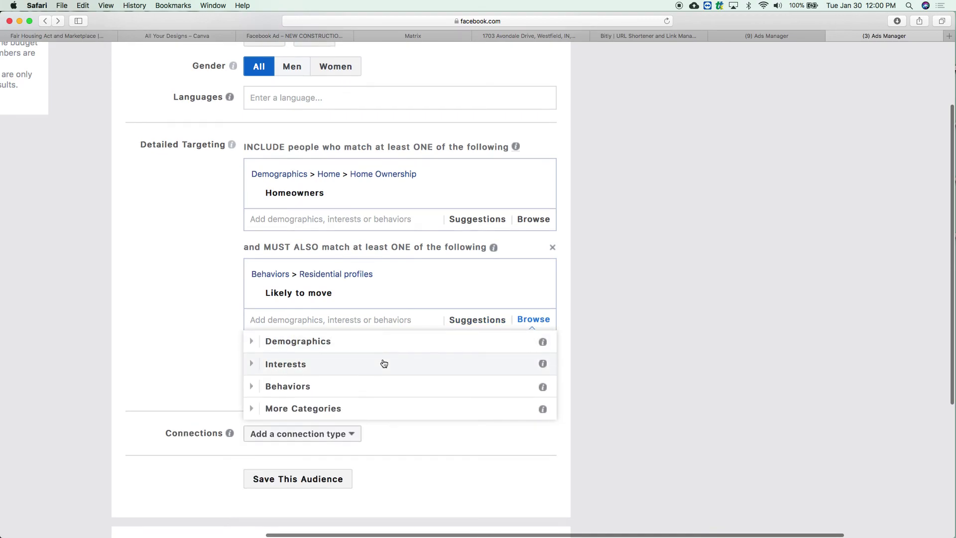
pyautogui.scroll(-1, 382, 363)
pyautogui.click(254, 367)
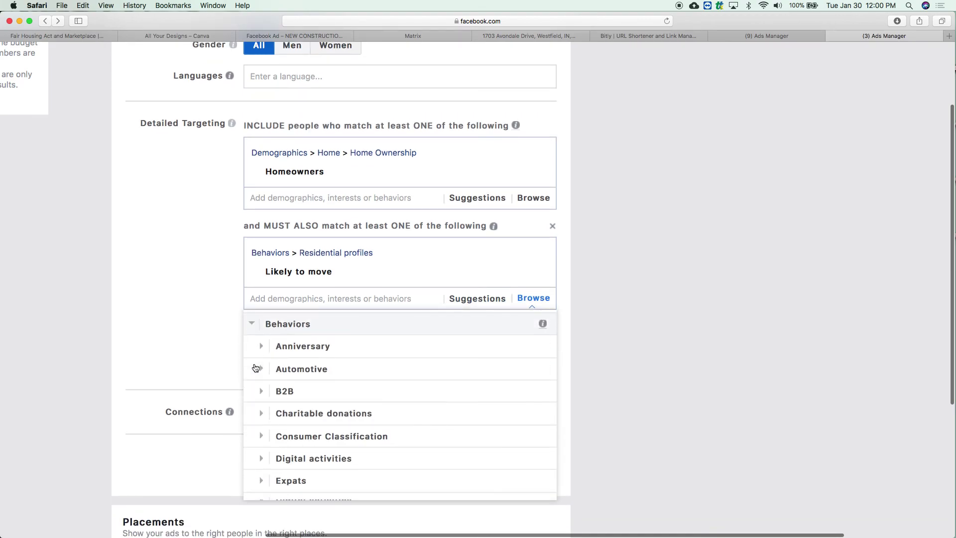
pyautogui.click(252, 322)
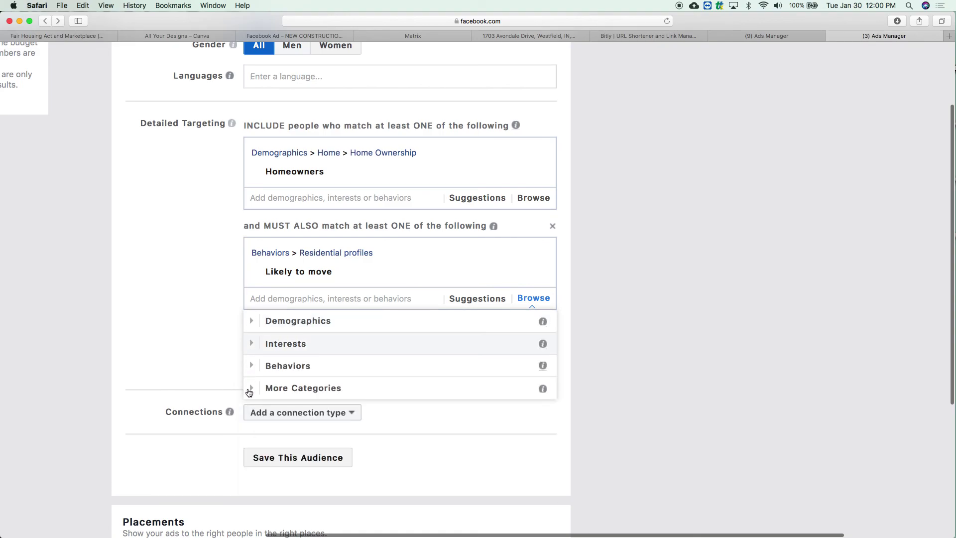
# Browse the Demographics category, expanding Education, Financial, Life Events and Birthday.
pyautogui.click(252, 320)
pyautogui.click(263, 342)
pyautogui.scroll(-3, 265, 349)
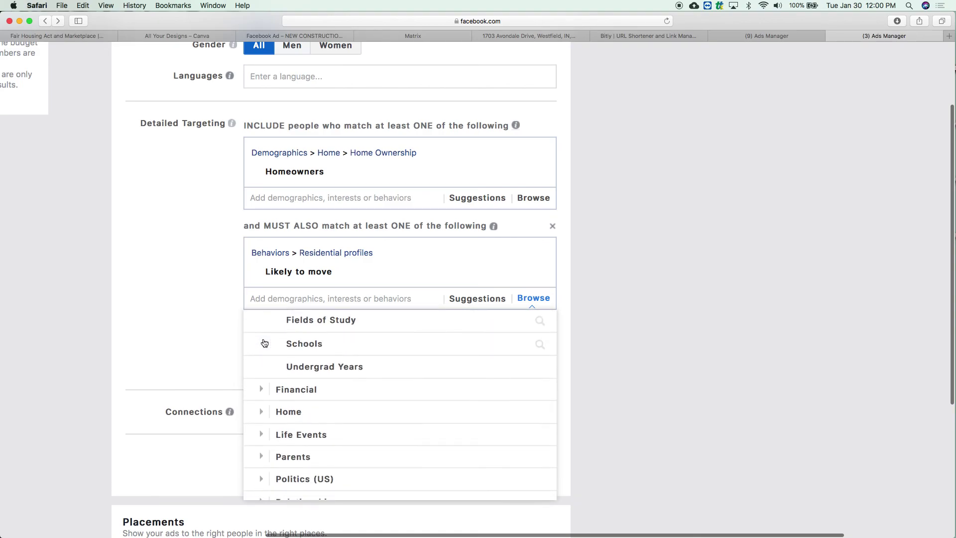
pyautogui.click(261, 377)
pyautogui.scroll(-3, 265, 376)
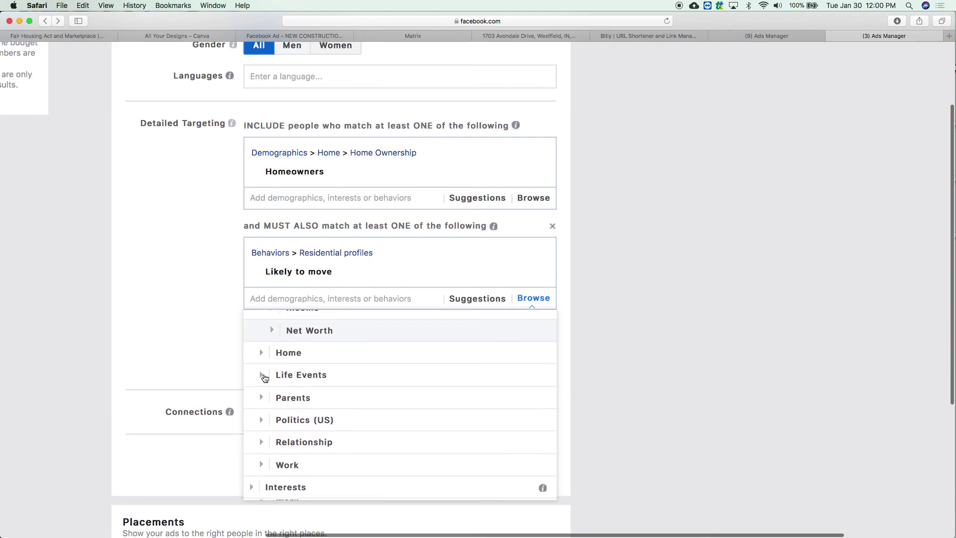
pyautogui.scroll(1, 268, 323)
pyautogui.scroll(-3, 267, 323)
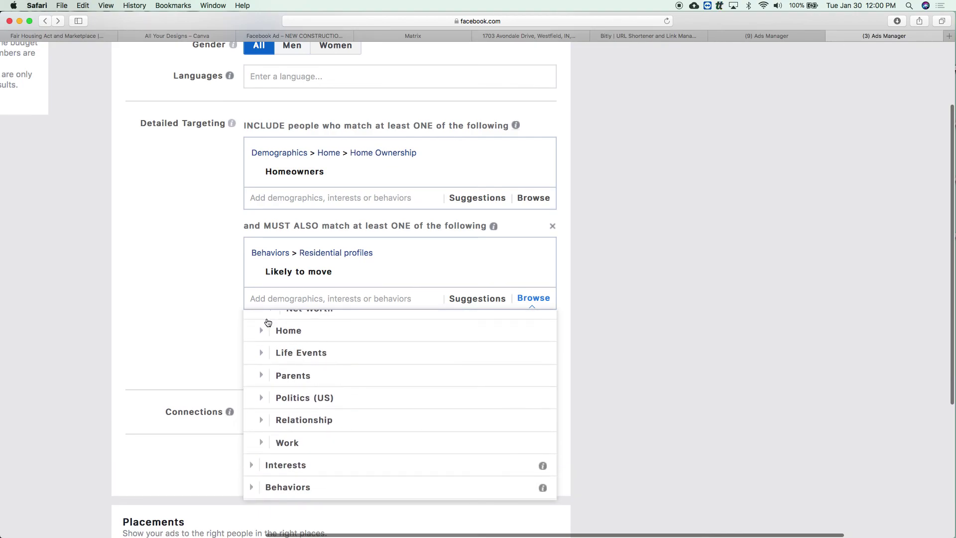
pyautogui.click(261, 353)
pyautogui.scroll(-2, 262, 357)
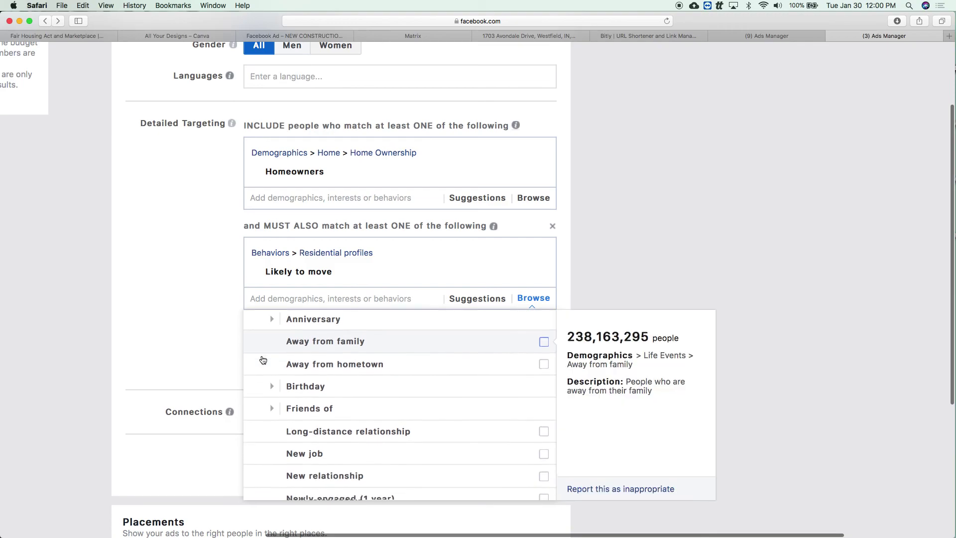
pyautogui.scroll(-1, 263, 360)
pyautogui.click(269, 366)
# Continue browsing by expanding the Work subcategory and the Behaviors category.
pyautogui.scroll(-1, 270, 369)
pyautogui.scroll(-3, 271, 369)
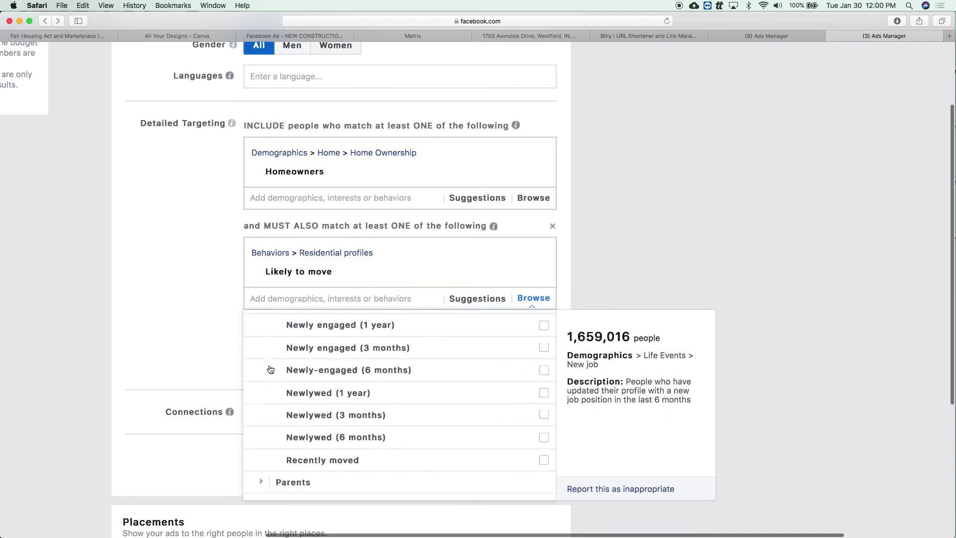
pyautogui.scroll(-1, 271, 369)
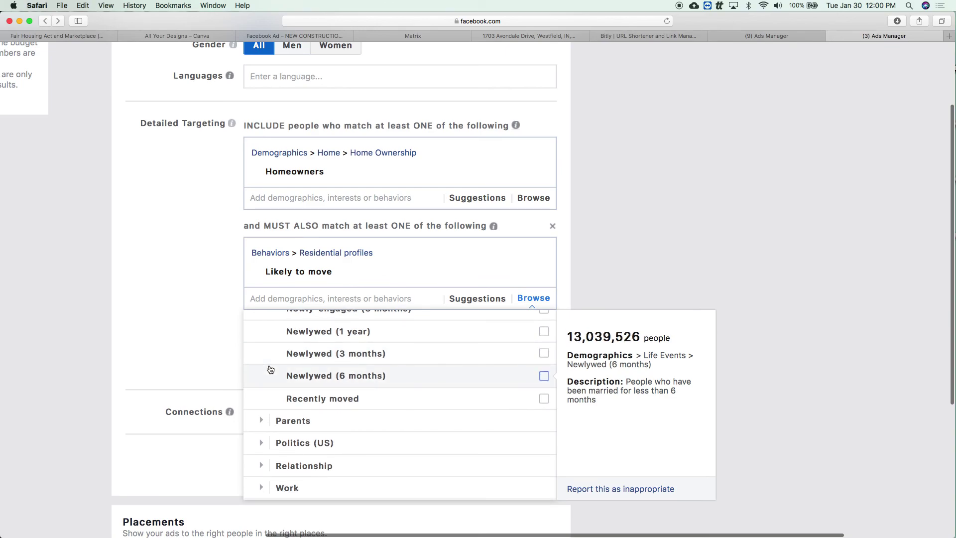
pyautogui.scroll(-3, 269, 367)
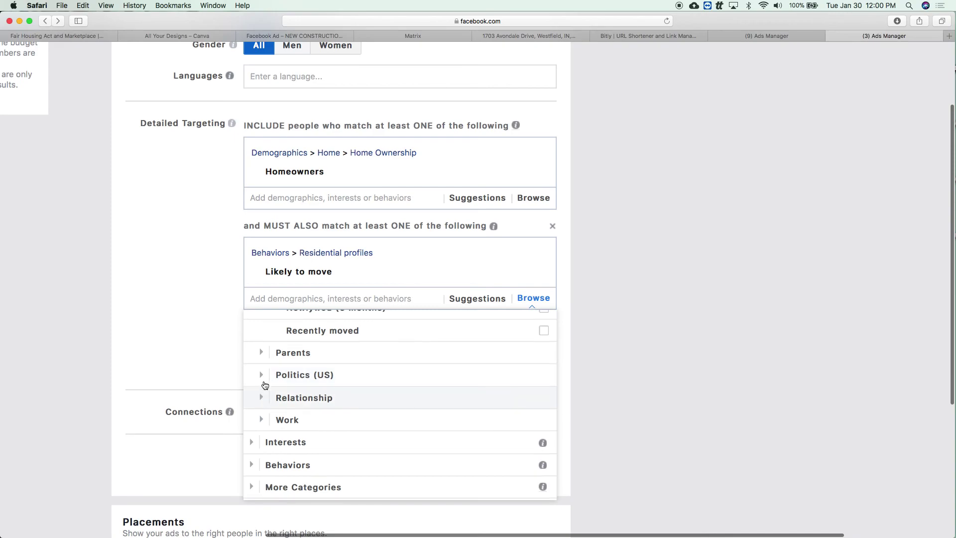
pyautogui.click(263, 420)
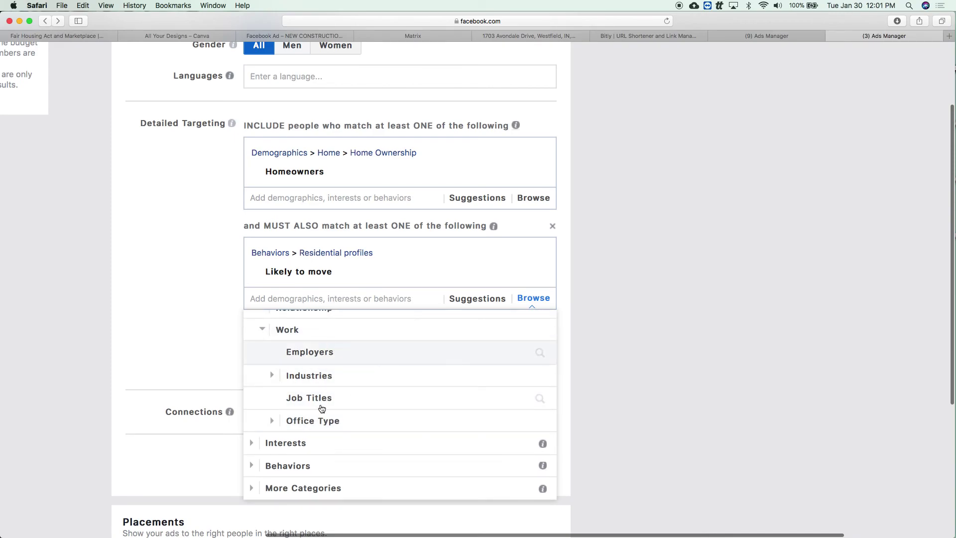
pyautogui.click(258, 466)
pyautogui.scroll(-10, 253, 471)
pyautogui.scroll(15, 253, 471)
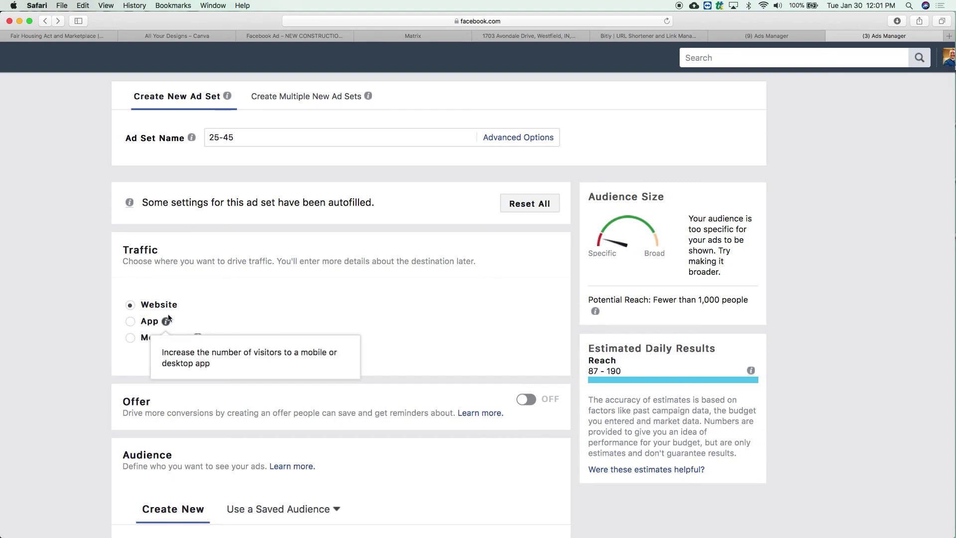
# Close the Browse category list, keeping Homeowners and Likely to move as detailed targeting.
pyautogui.scroll(-10, 227, 286)
pyautogui.scroll(-10, 227, 286)
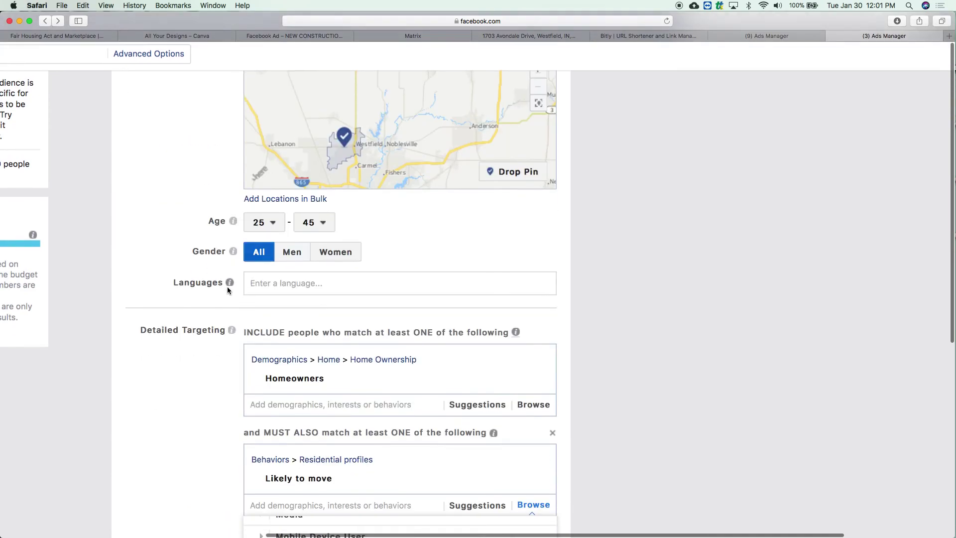
pyautogui.click(202, 306)
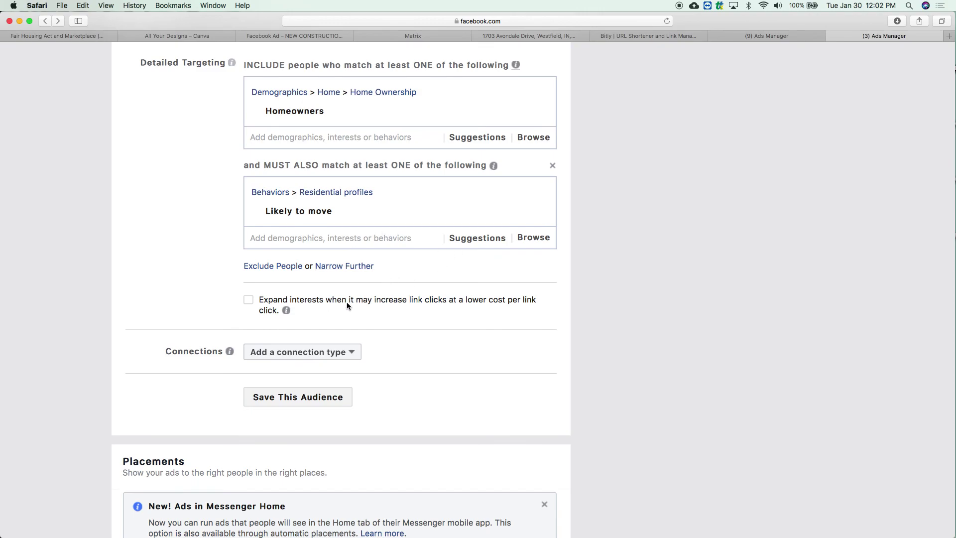
# Exclude the Residential profiles behaviors Recent homebuyer, Recent mortgage borrower and New mover.
pyautogui.click(274, 269)
pyautogui.click(298, 313)
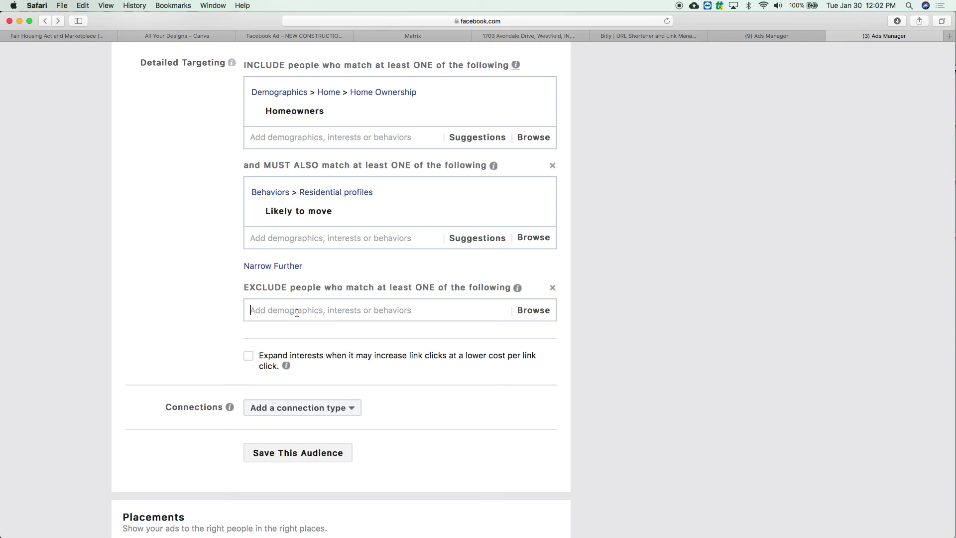
pyautogui.write('residential profiles')
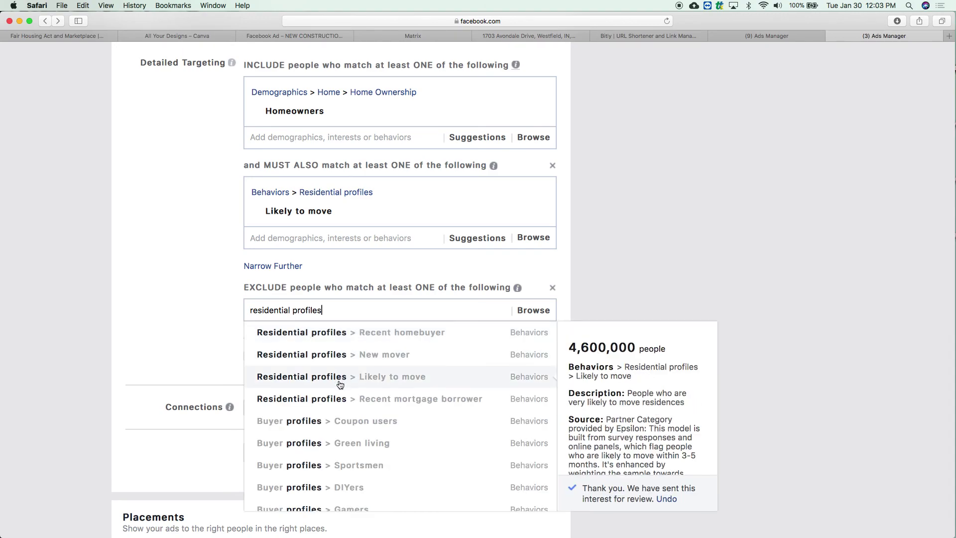
pyautogui.click(362, 334)
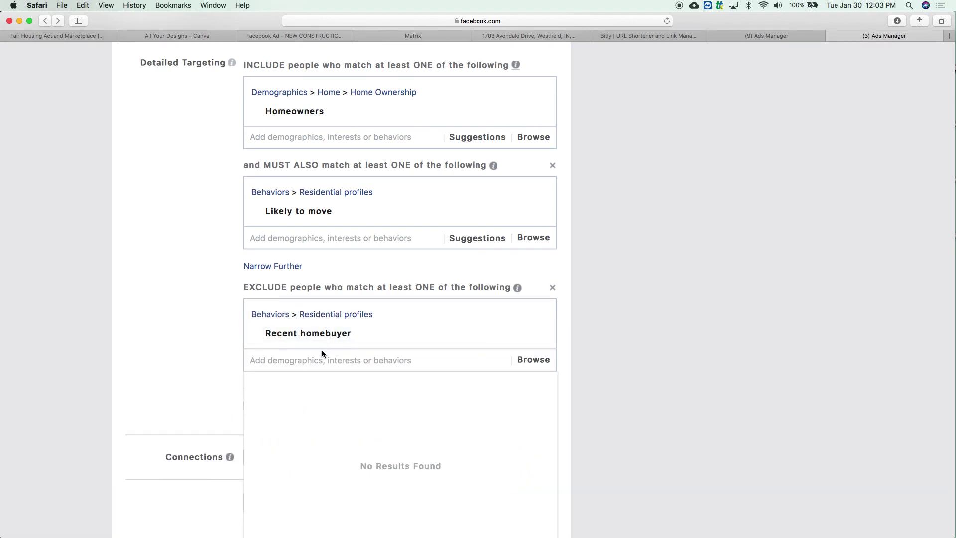
pyautogui.write('resi')
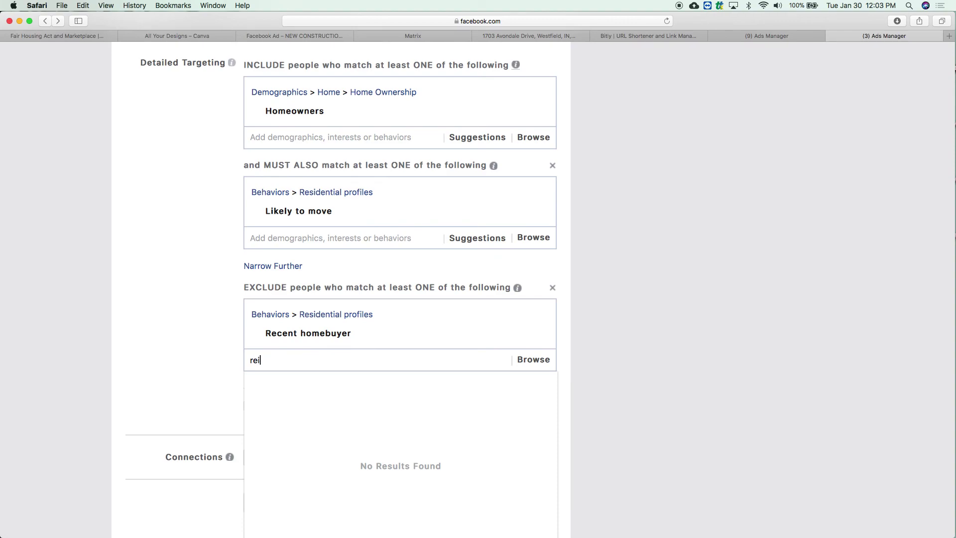
pyautogui.write('dential profile')
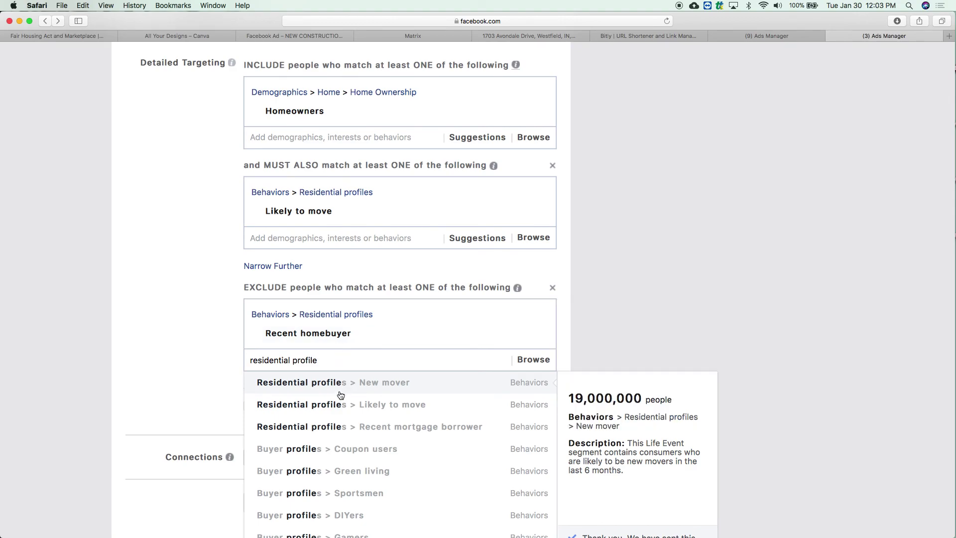
pyautogui.click(330, 426)
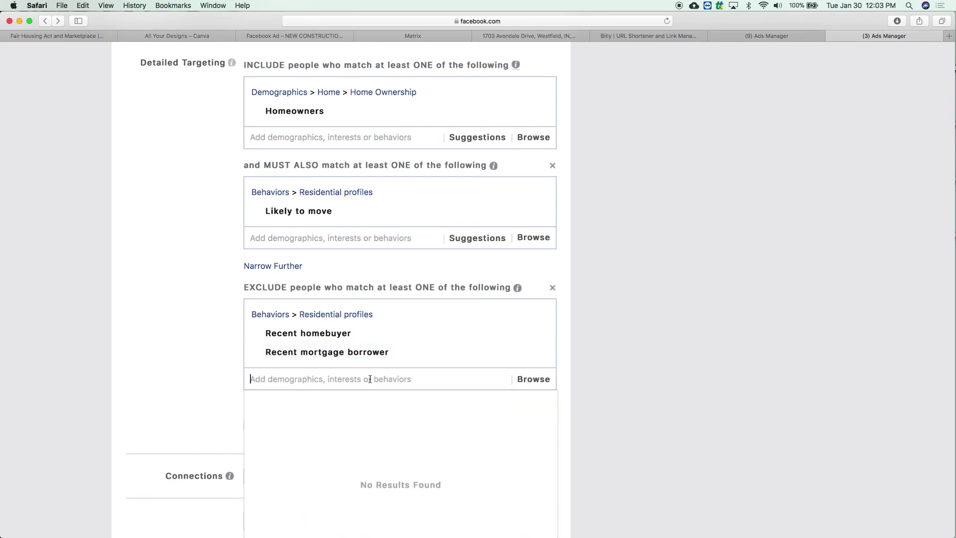
pyautogui.write('re')
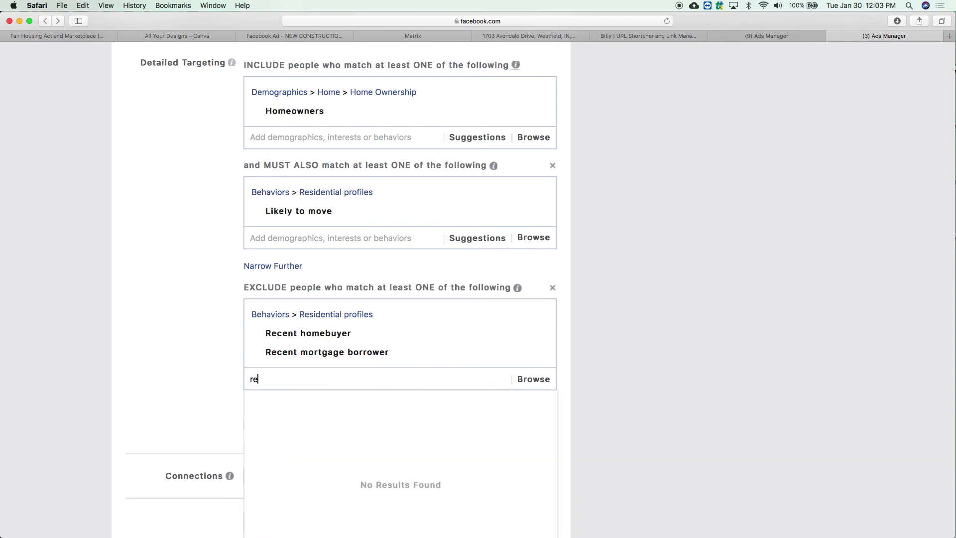
pyautogui.write('sidential profiles')
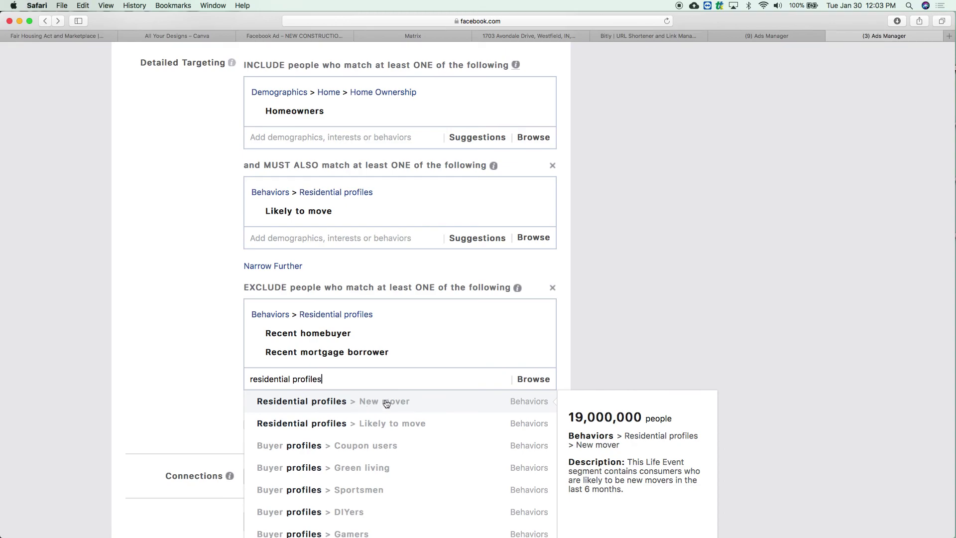
pyautogui.click(395, 407)
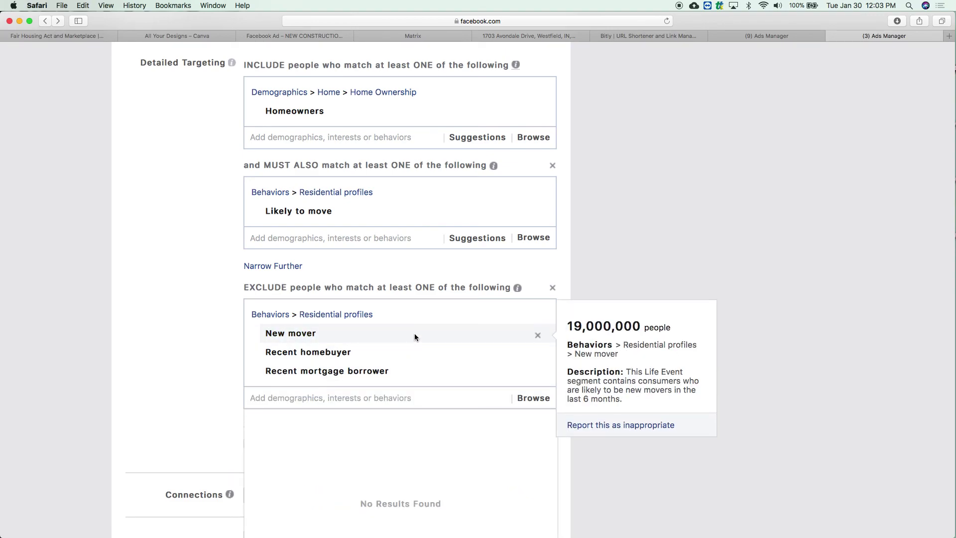
pyautogui.scroll(-3, 701, 307)
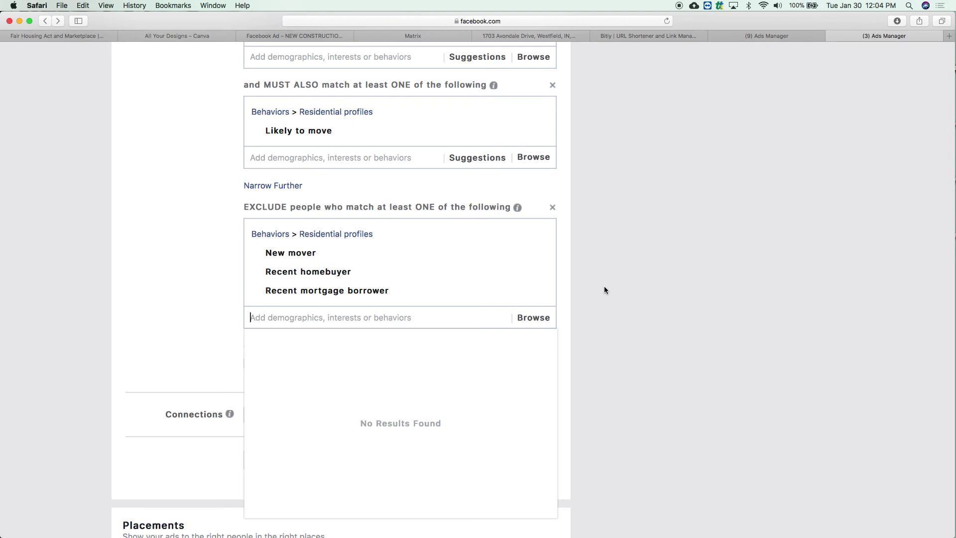
# Add job titles Real Estate Agent/Broker, Real estate broker and Realtor to the exclusions.
pyautogui.write('real estate agent/')
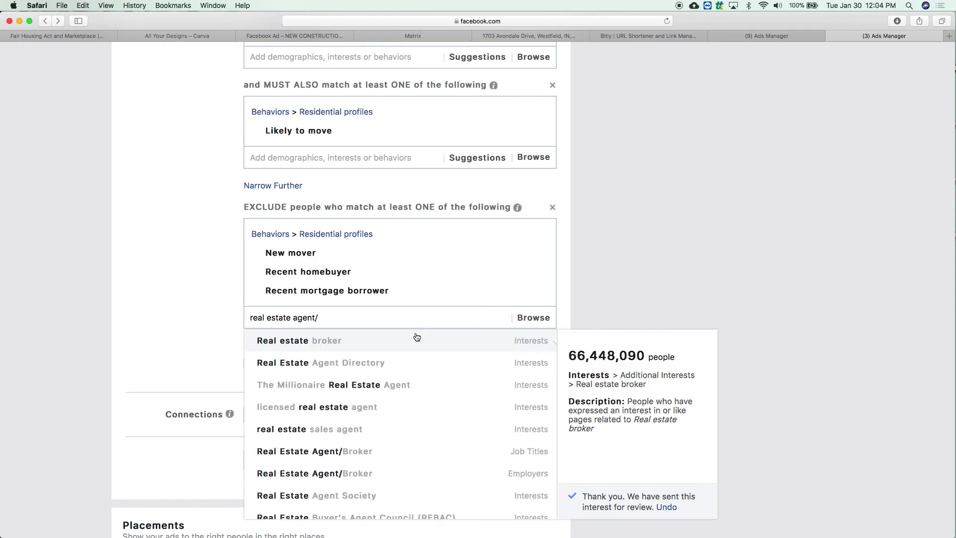
pyautogui.click(387, 457)
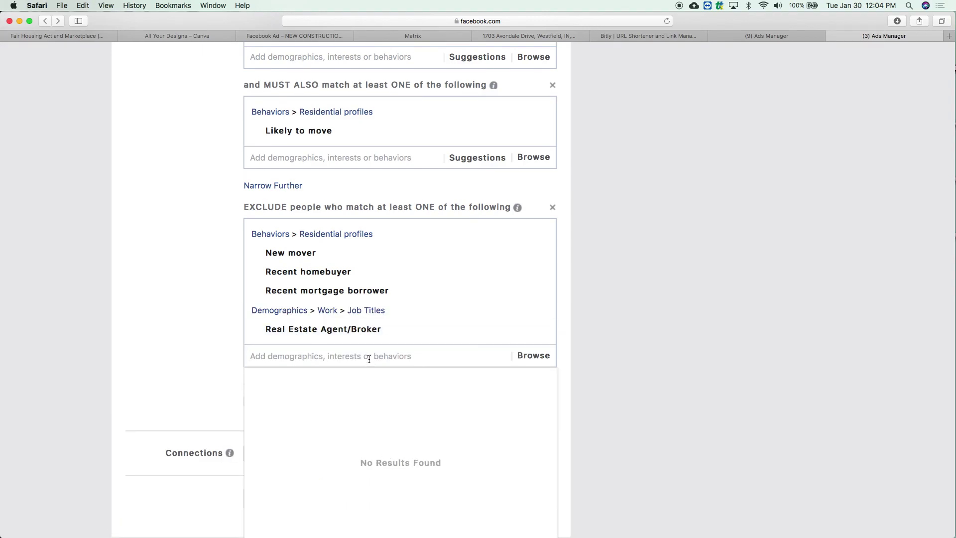
pyautogui.write('real ')
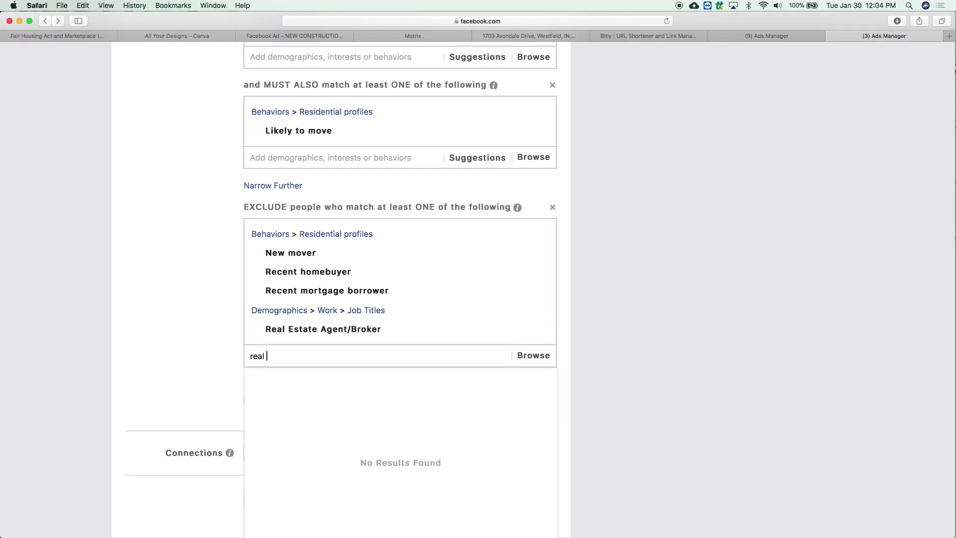
pyautogui.write('estate broker')
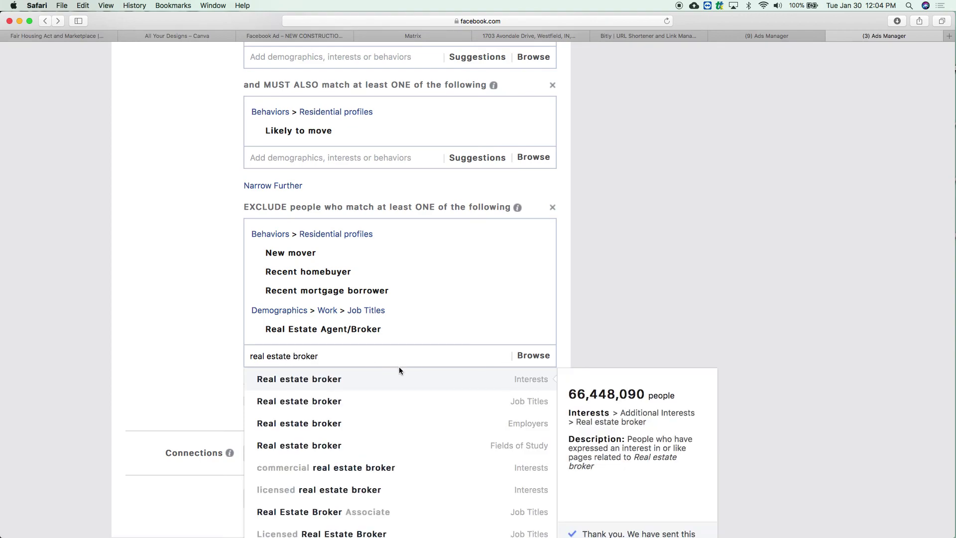
pyautogui.click(375, 373)
pyautogui.write('realtor')
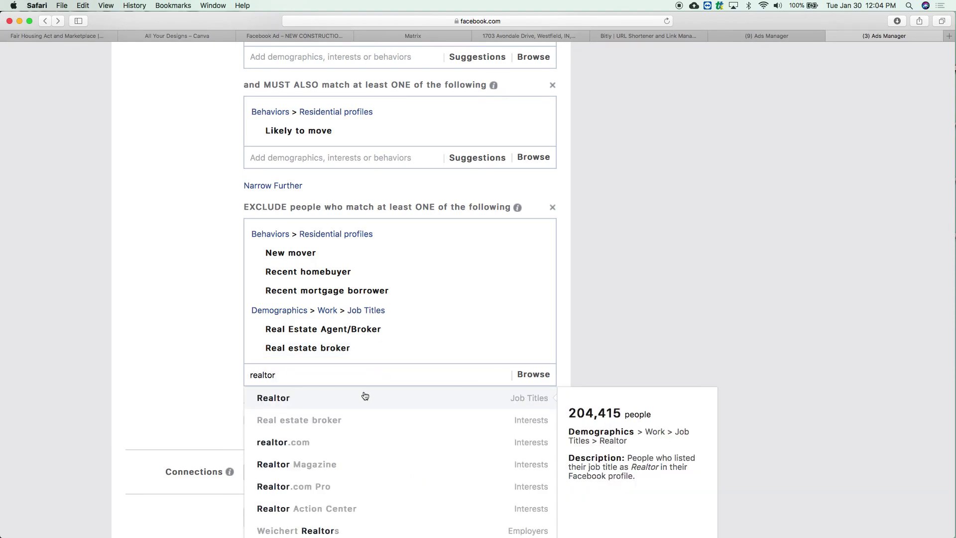
pyautogui.press('Return')
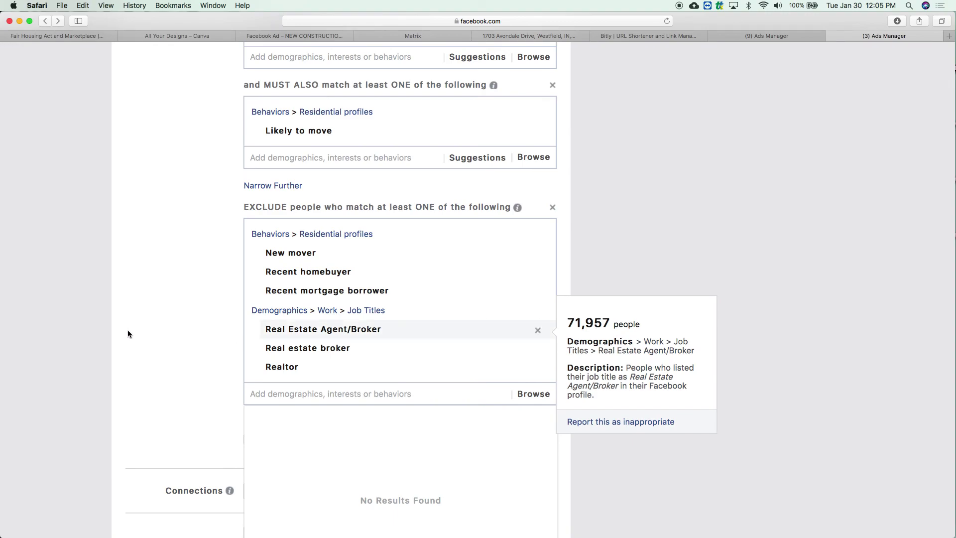
pyautogui.click(155, 333)
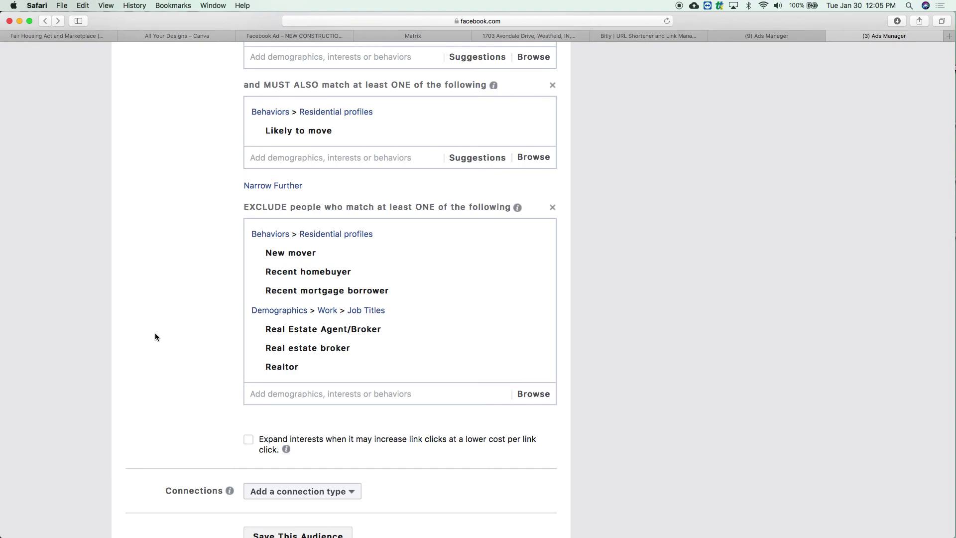
# Set the Facebook Pages connection to exclude people who like your Page.
pyautogui.scroll(-5, 156, 333)
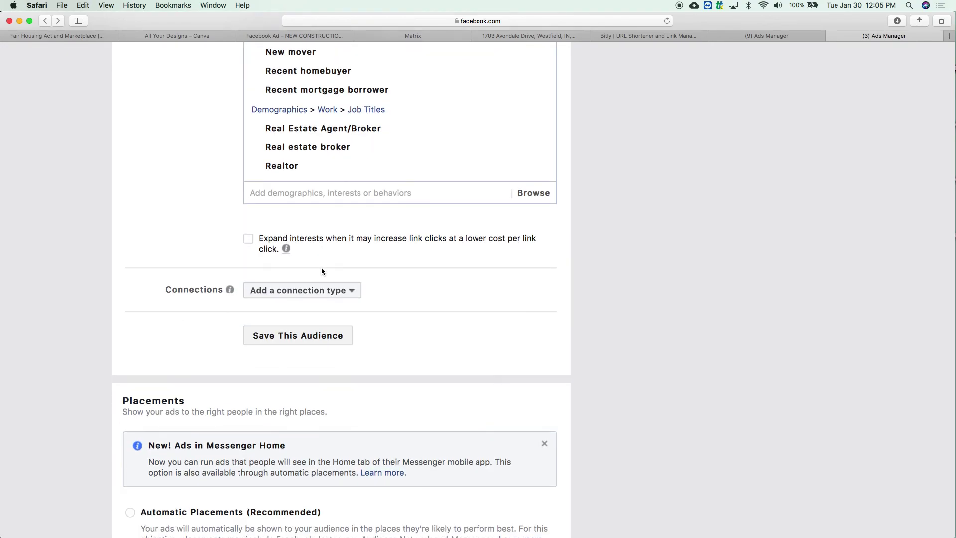
pyautogui.scroll(-3, 321, 272)
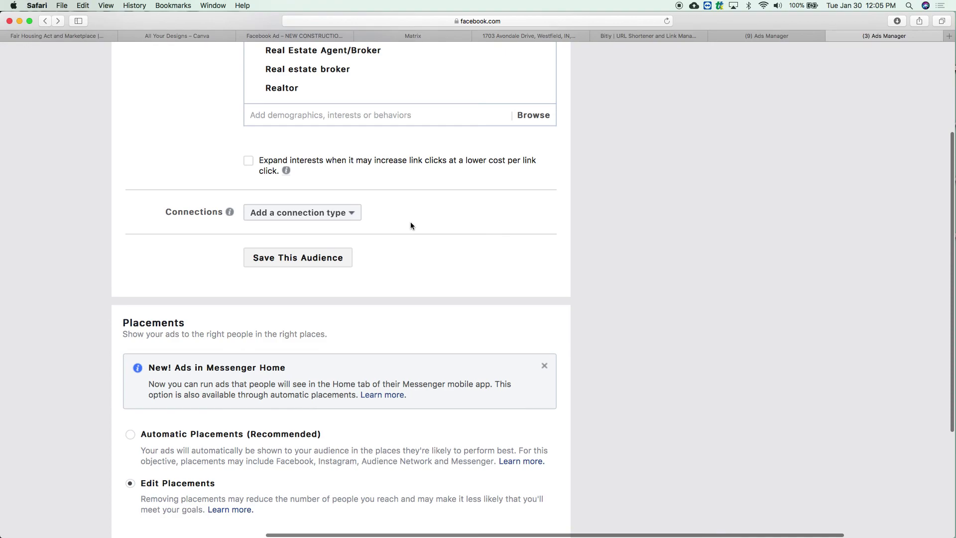
pyautogui.click(358, 215)
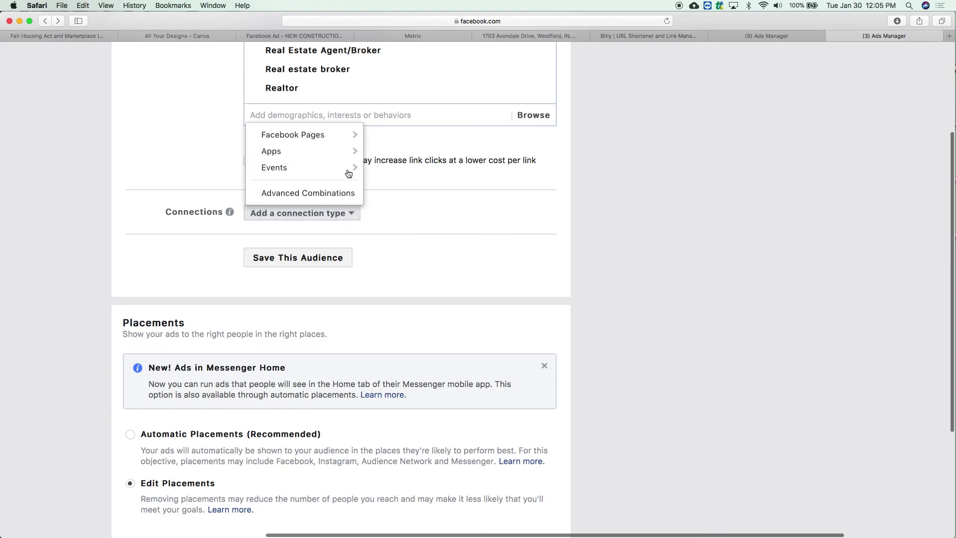
pyautogui.moveTo(353, 137)
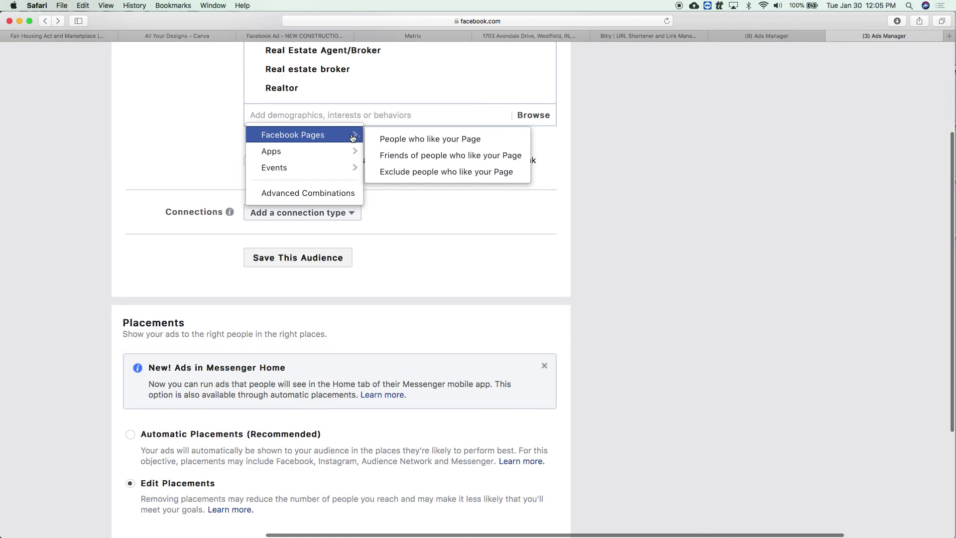
pyautogui.click(406, 172)
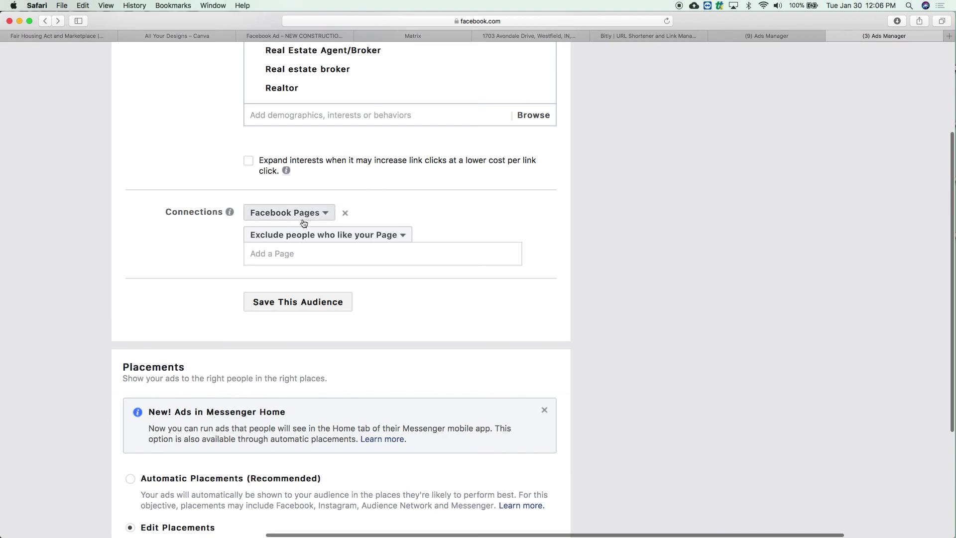
# Look over the other connection type options, then dismiss the connection menu.
pyautogui.click(304, 237)
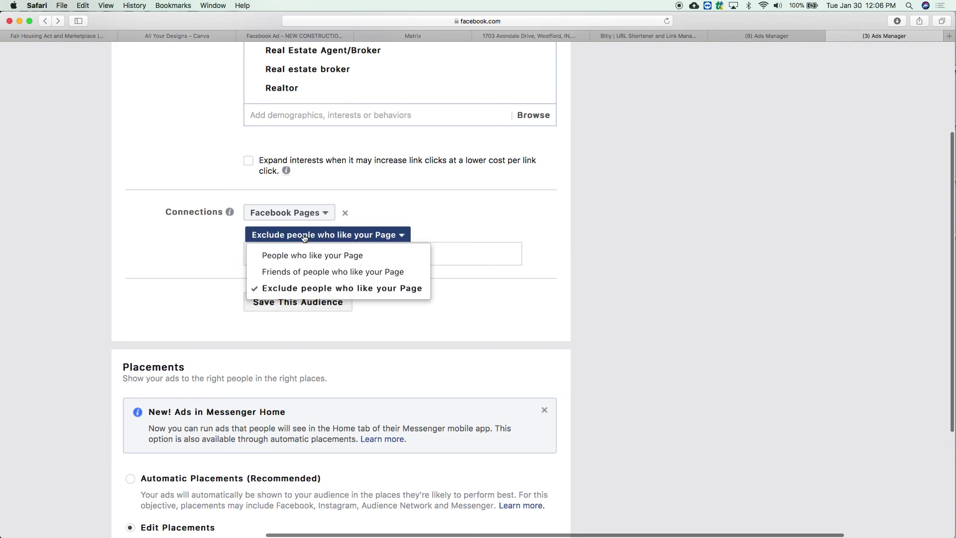
pyautogui.click(294, 194)
pyautogui.click(292, 211)
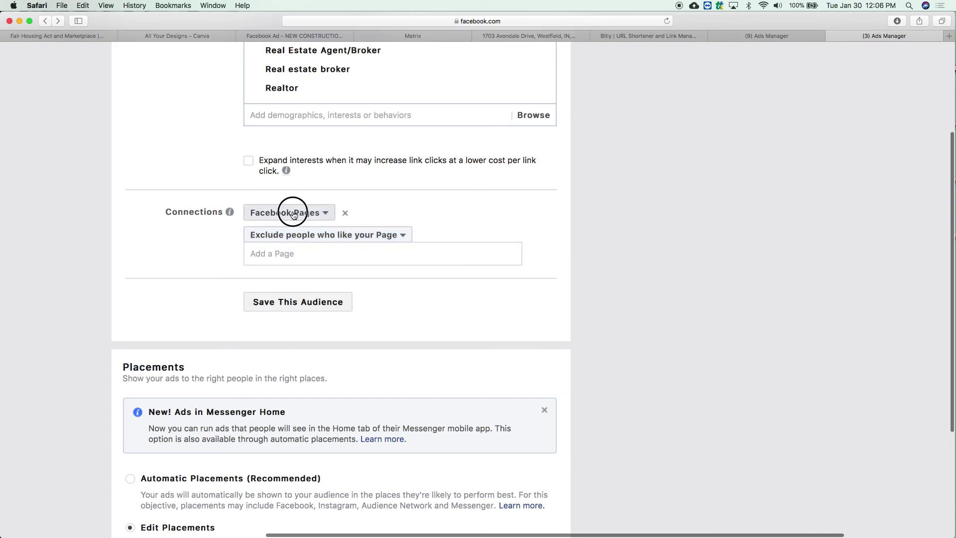
pyautogui.moveTo(317, 165)
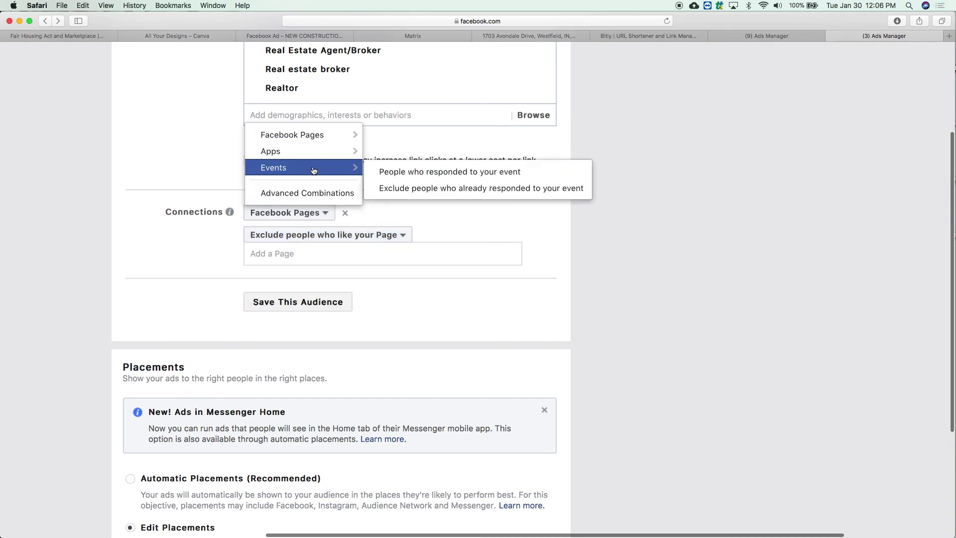
pyautogui.click(446, 210)
pyautogui.scroll(-1, 446, 209)
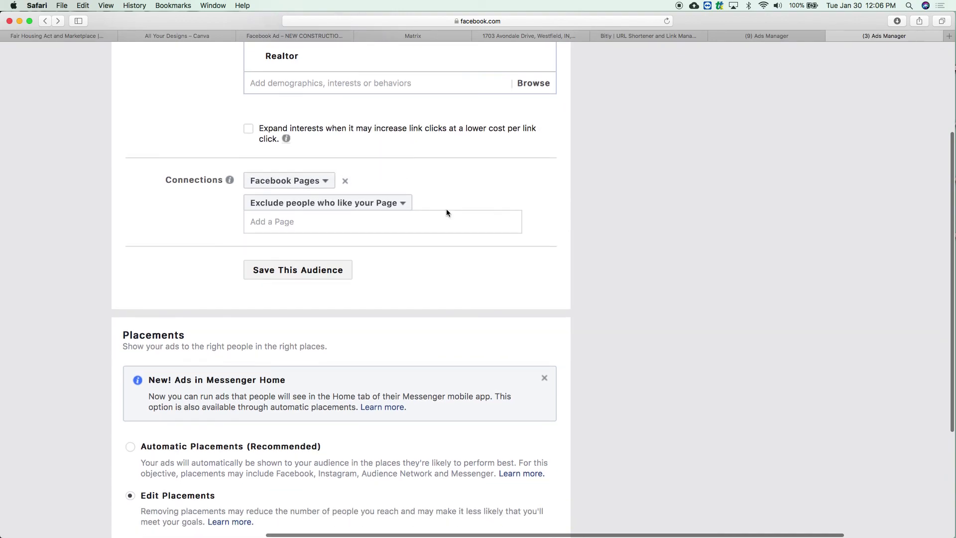
# Save the current targeting as a reusable audience named 'Westfield 46074'.
pyautogui.click(321, 270)
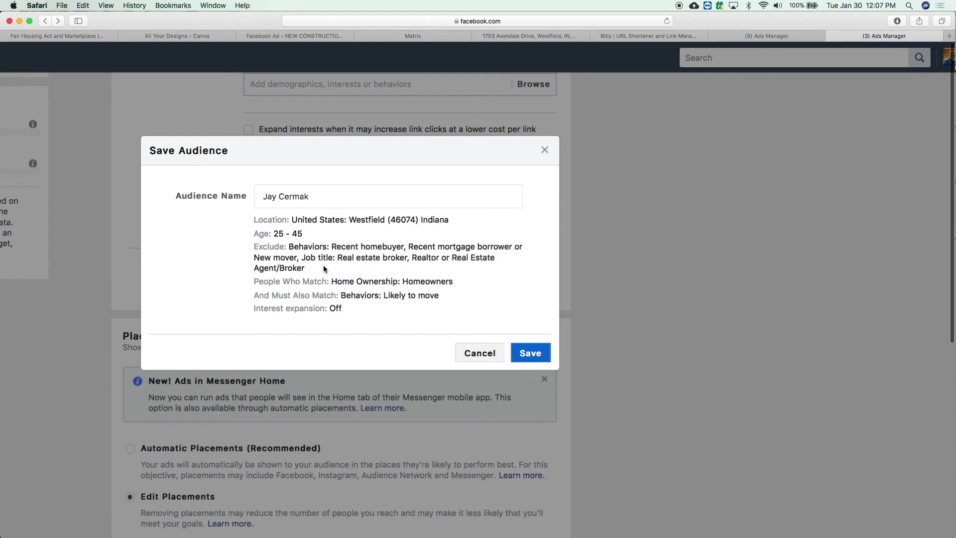
pyautogui.click(404, 192)
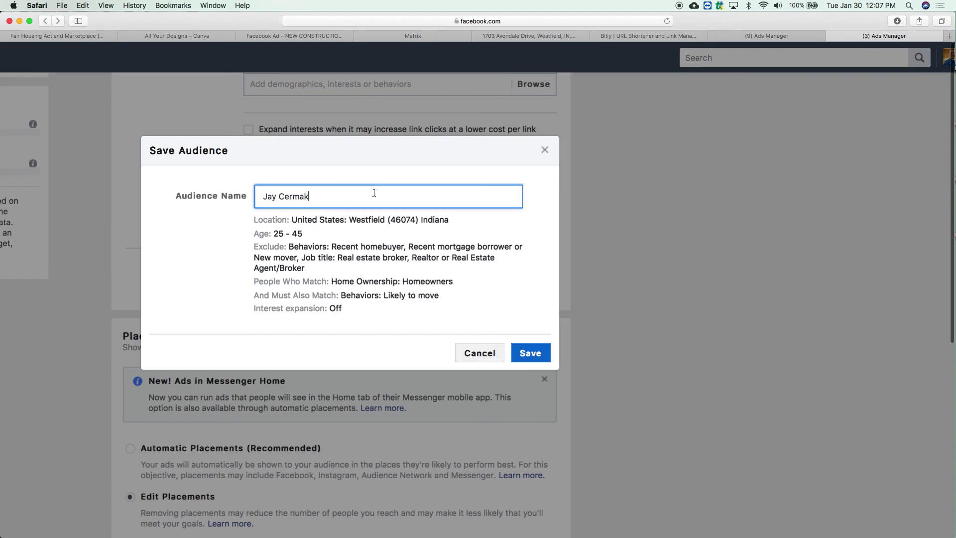
pyautogui.tripleClick(374, 192)
pyautogui.write('Westfield 46074')
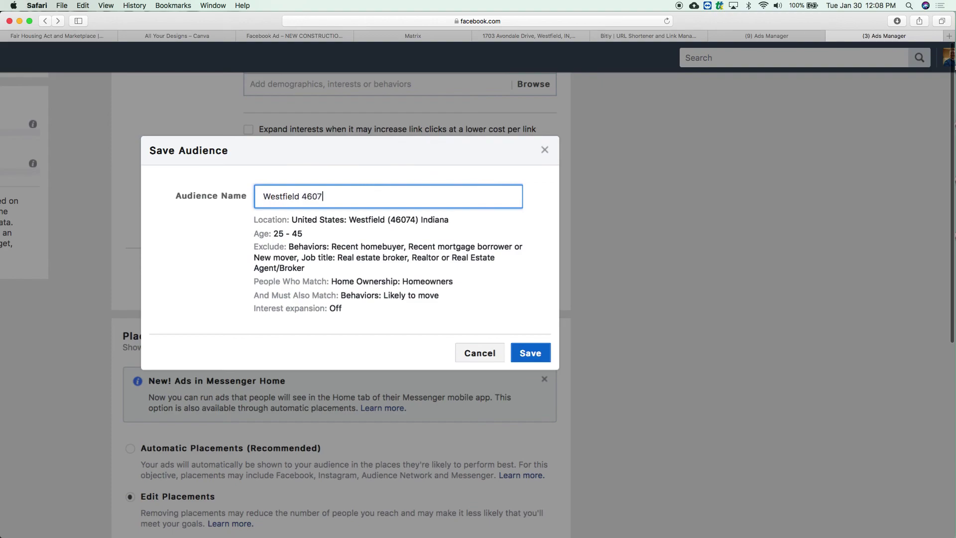
pyautogui.click(529, 352)
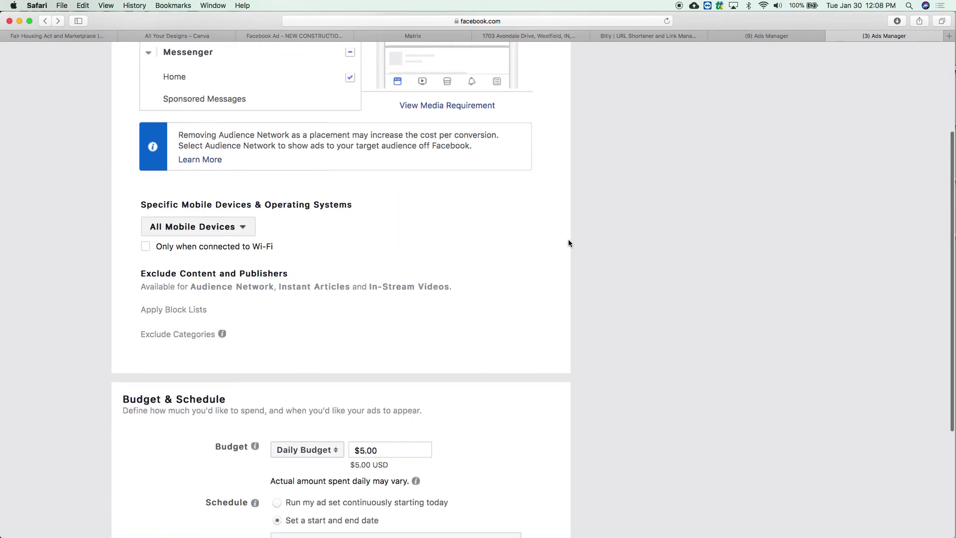
pyautogui.click(234, 226)
pyautogui.click(362, 231)
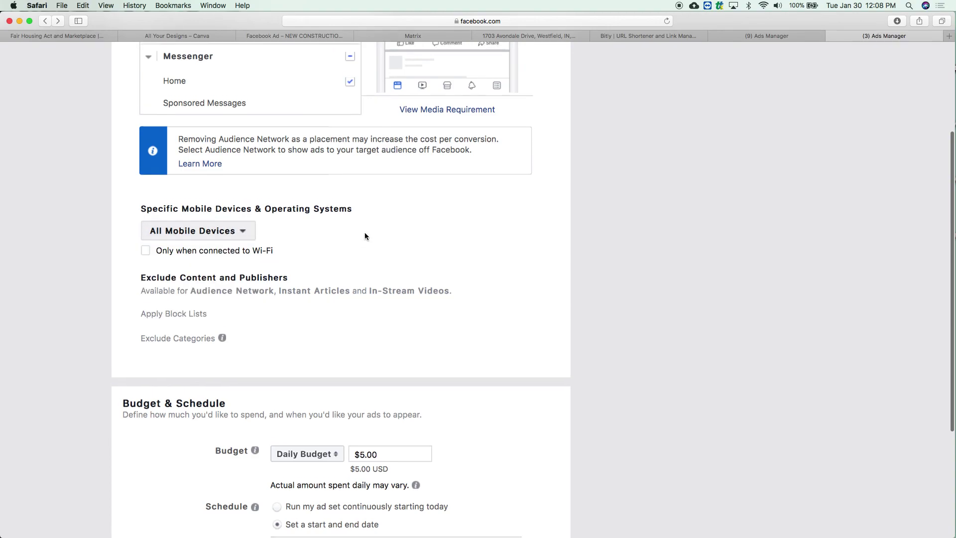
pyautogui.scroll(3, 365, 236)
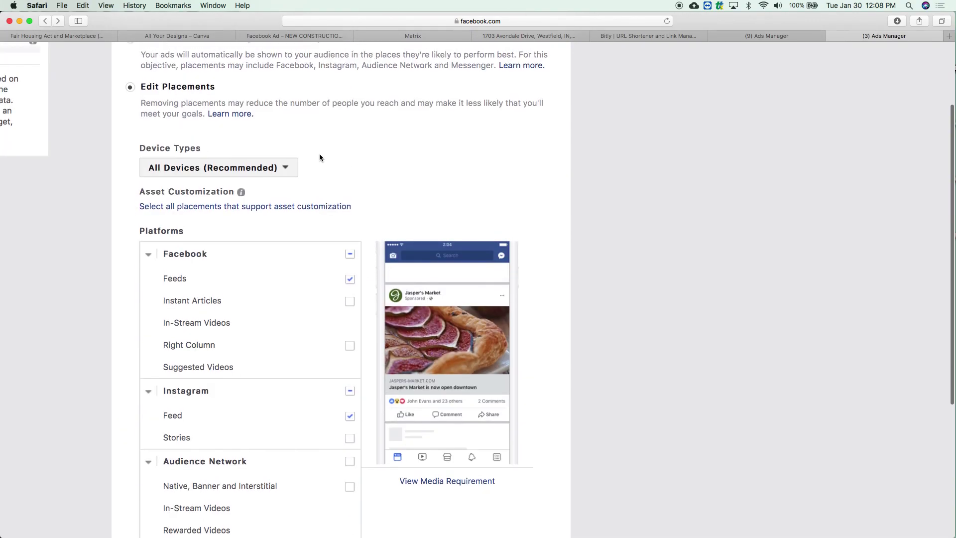
pyautogui.scroll(3, 320, 158)
pyautogui.scroll(1, 320, 155)
pyautogui.click(130, 160)
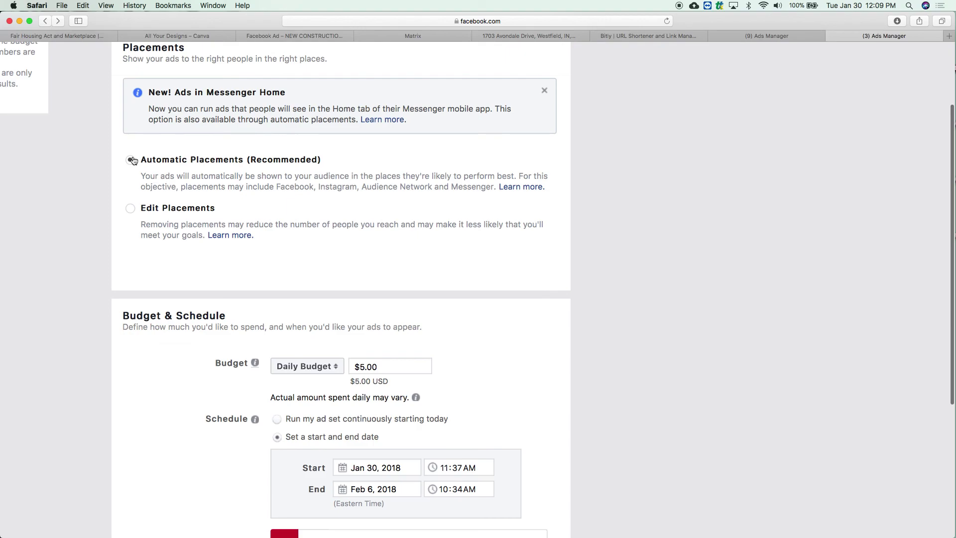
# Use manual placements, unchecking Instant Articles, Right Column, Instagram, Audience Network and Messenger.
pyautogui.click(130, 208)
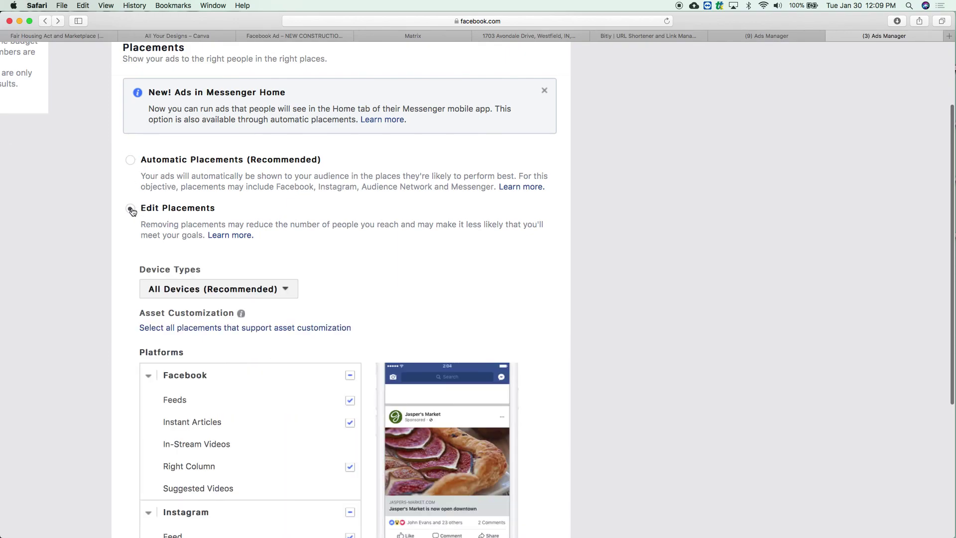
pyautogui.scroll(-5, 132, 212)
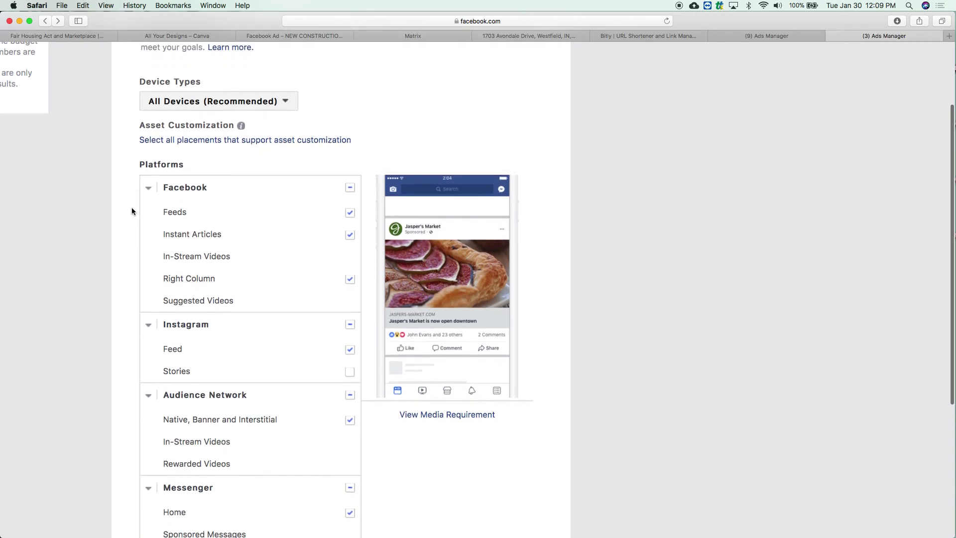
pyautogui.scroll(-1, 132, 207)
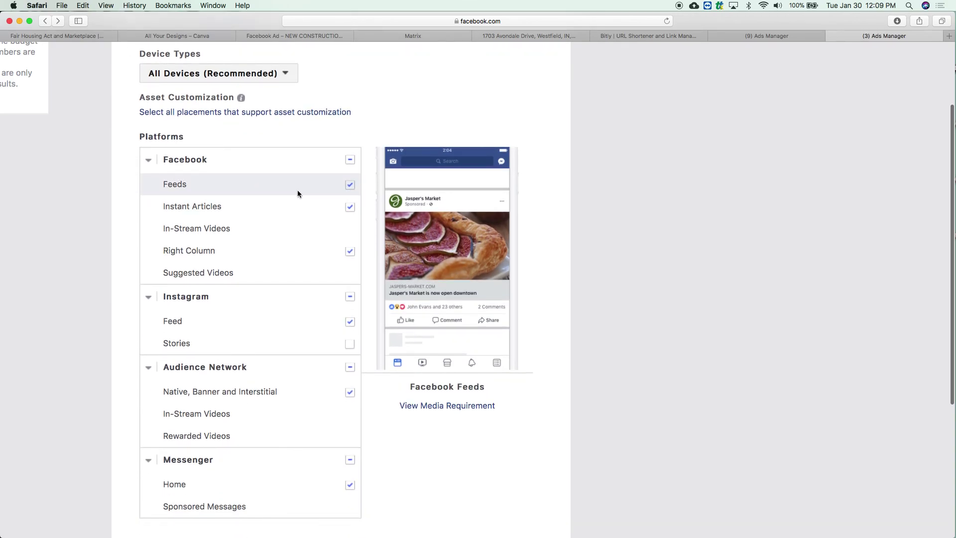
pyautogui.click(350, 207)
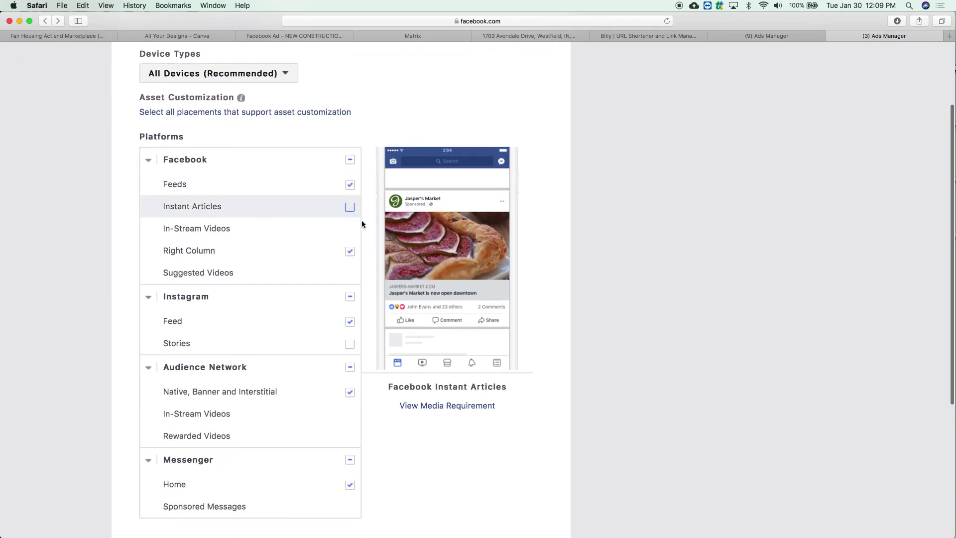
pyautogui.click(351, 250)
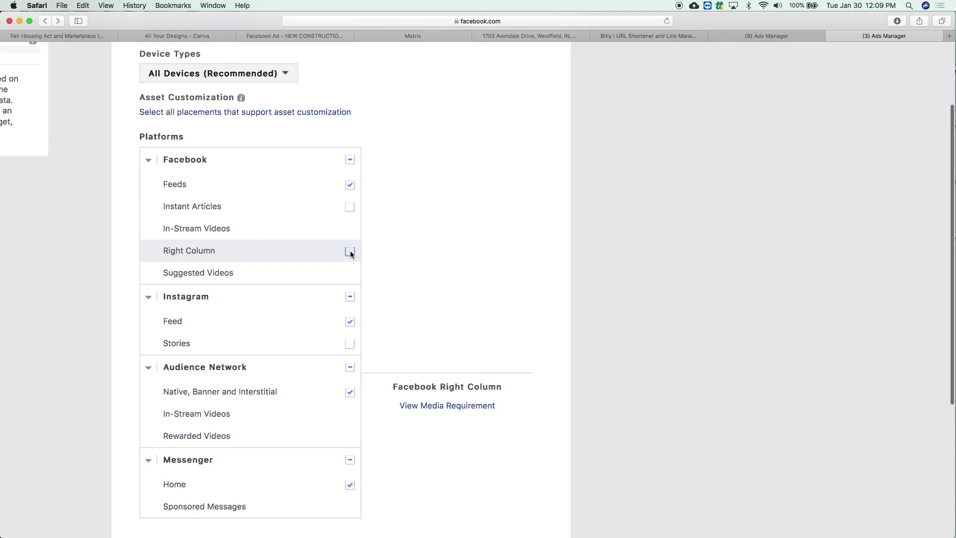
pyautogui.click(349, 297)
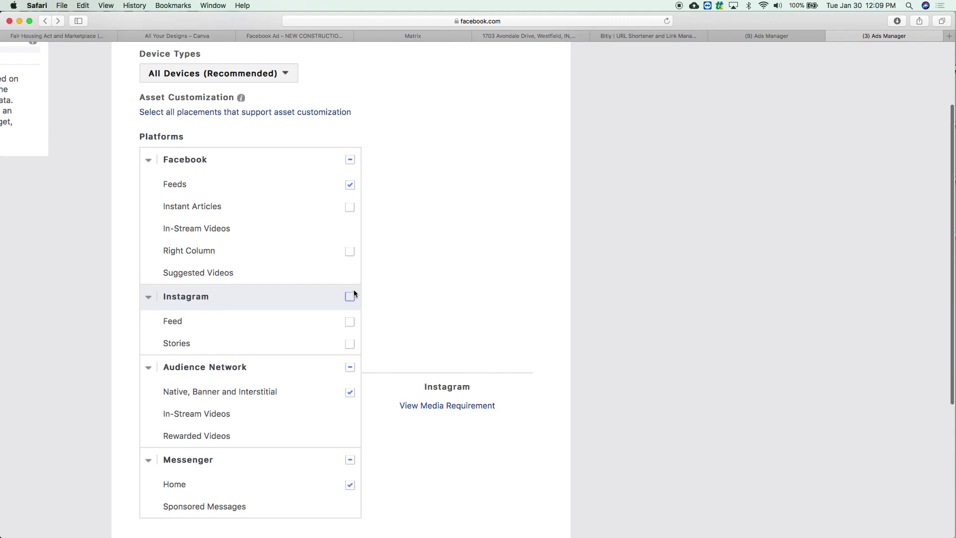
pyautogui.scroll(-2, 354, 294)
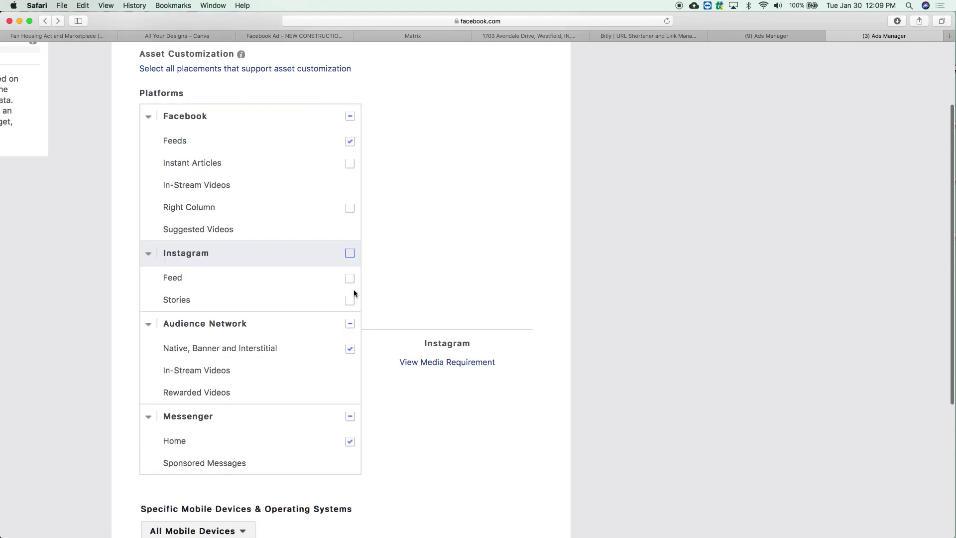
pyautogui.click(349, 323)
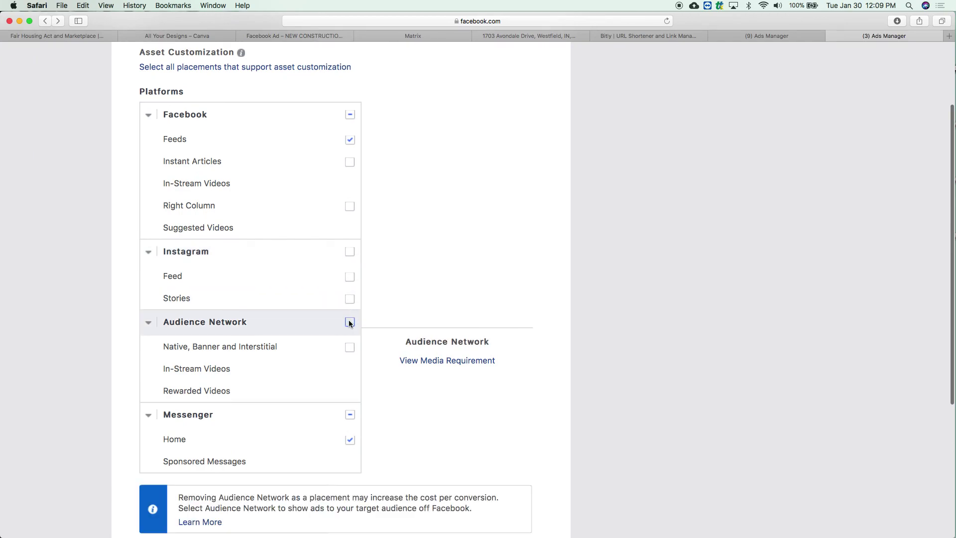
pyautogui.scroll(-1, 350, 317)
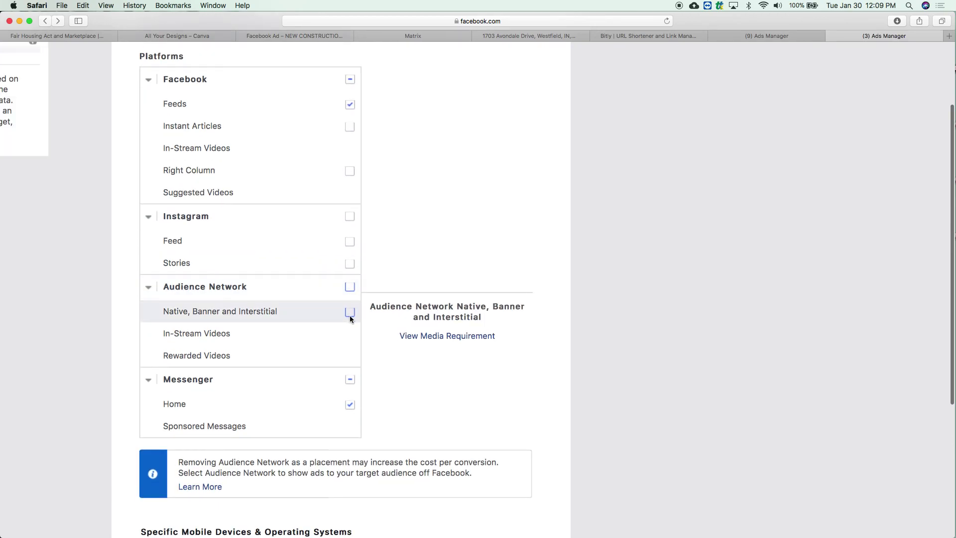
pyautogui.click(350, 380)
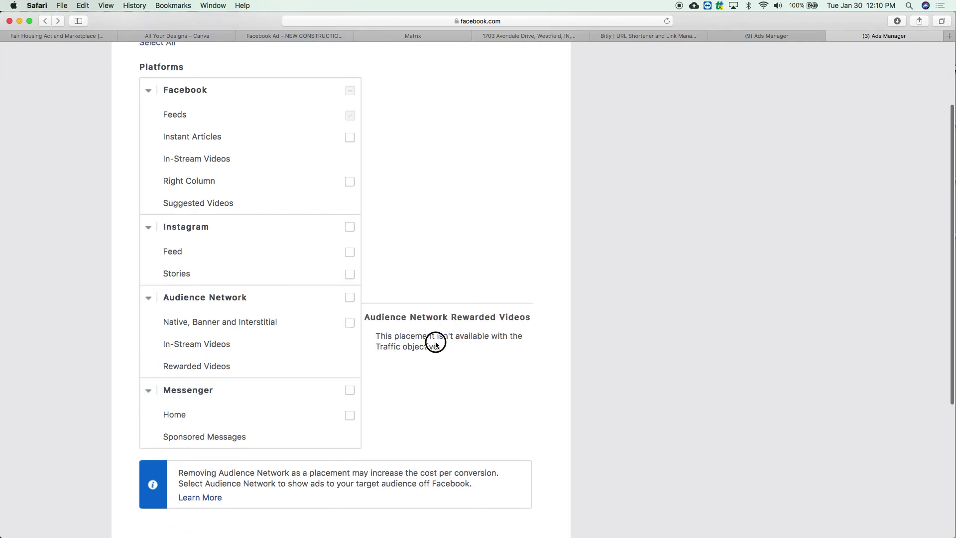
pyautogui.scroll(2, 433, 343)
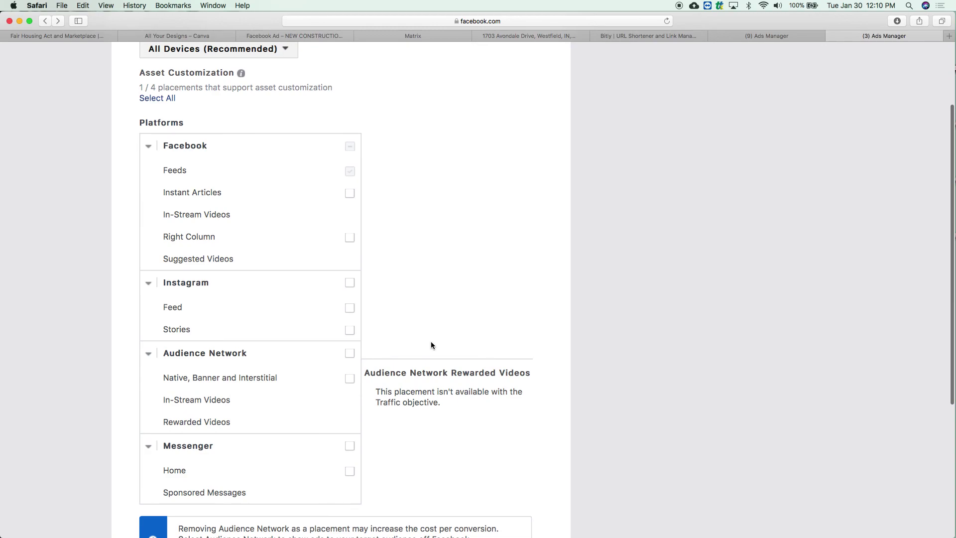
pyautogui.scroll(1, 431, 342)
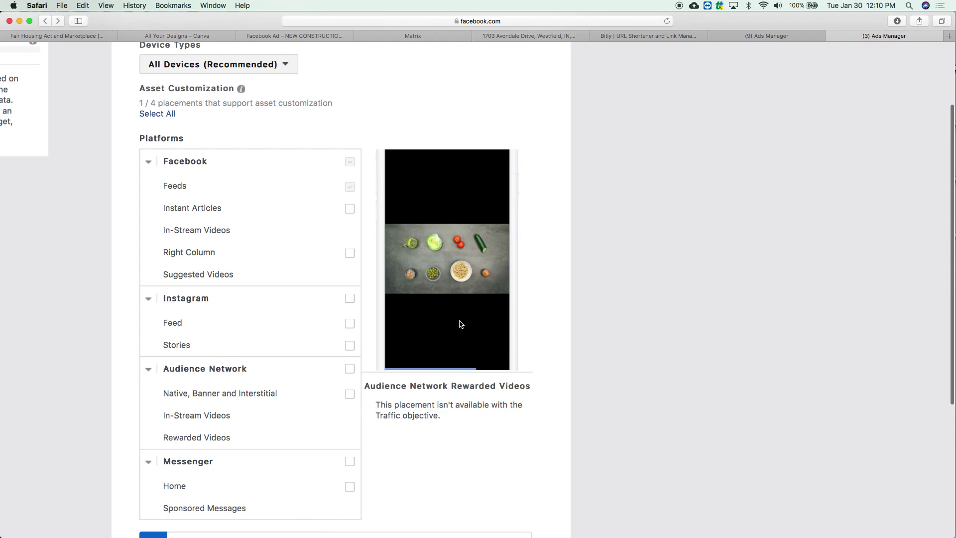
pyautogui.scroll(-1, 502, 282)
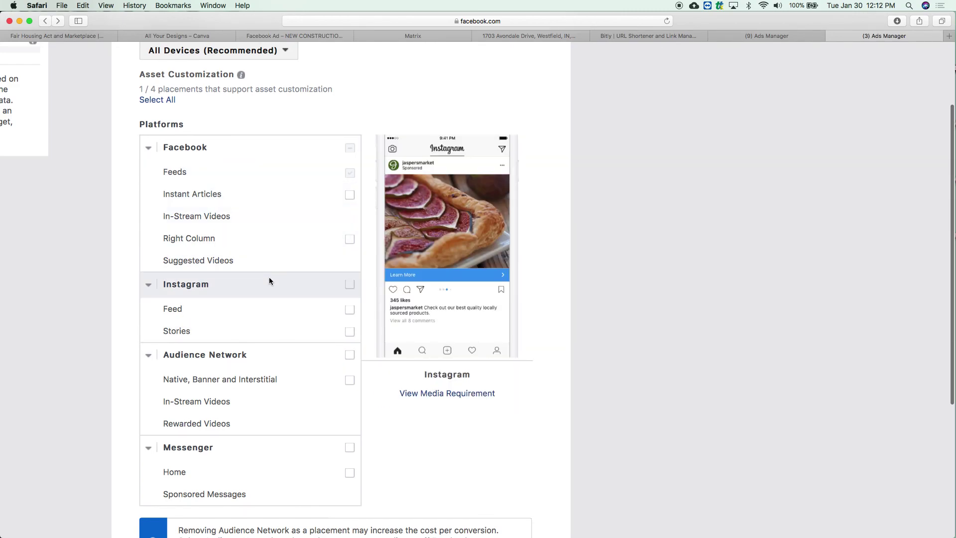
pyautogui.scroll(-6, 269, 281)
pyautogui.scroll(-2, 269, 281)
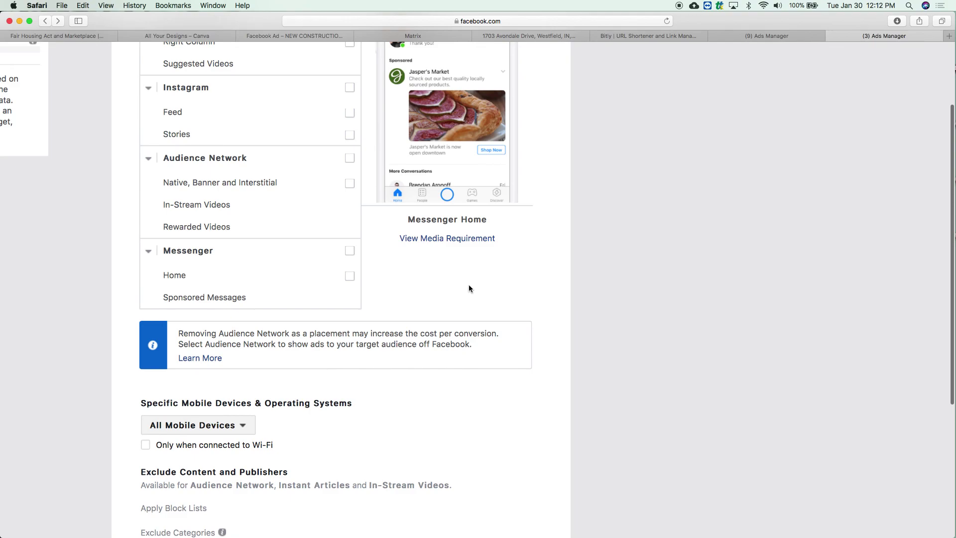
pyautogui.scroll(-4, 567, 307)
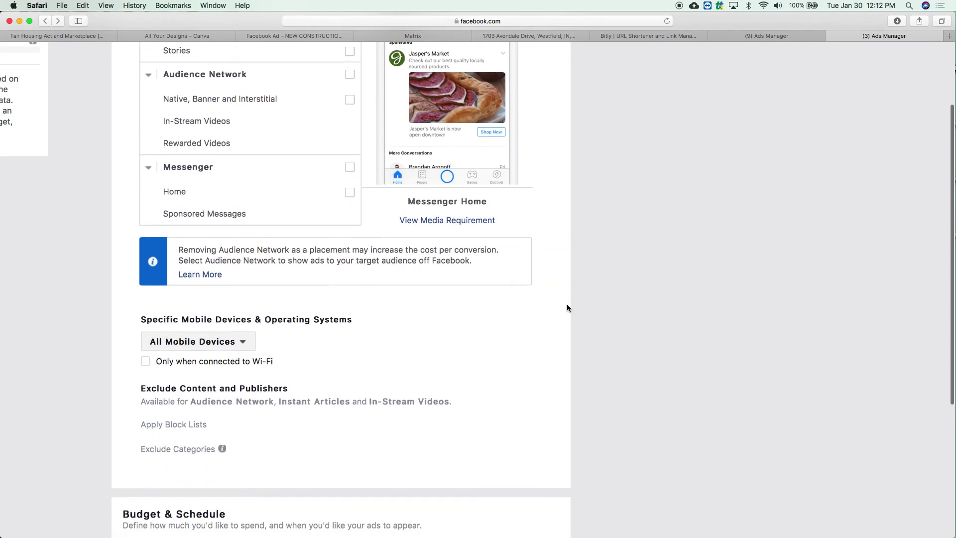
pyautogui.scroll(-1, 567, 307)
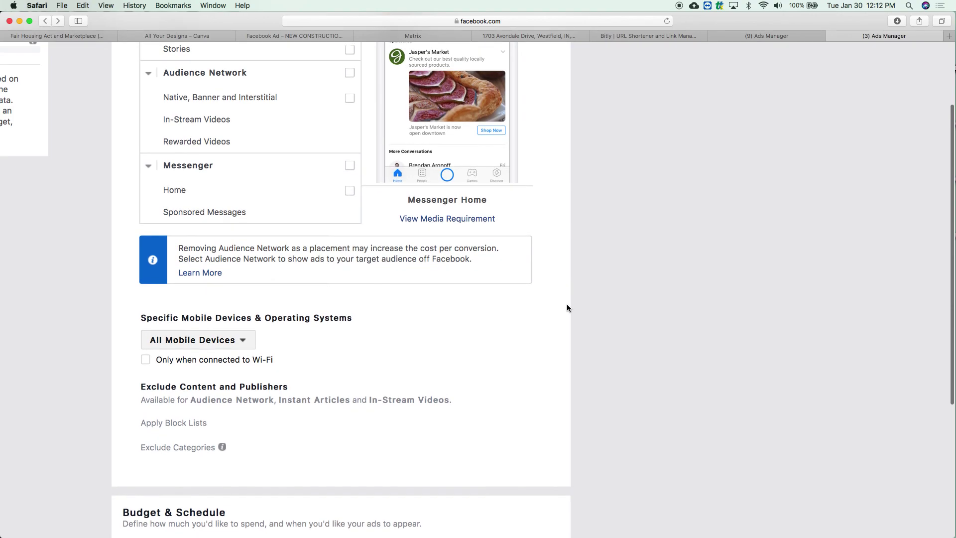
pyautogui.scroll(-1, 566, 308)
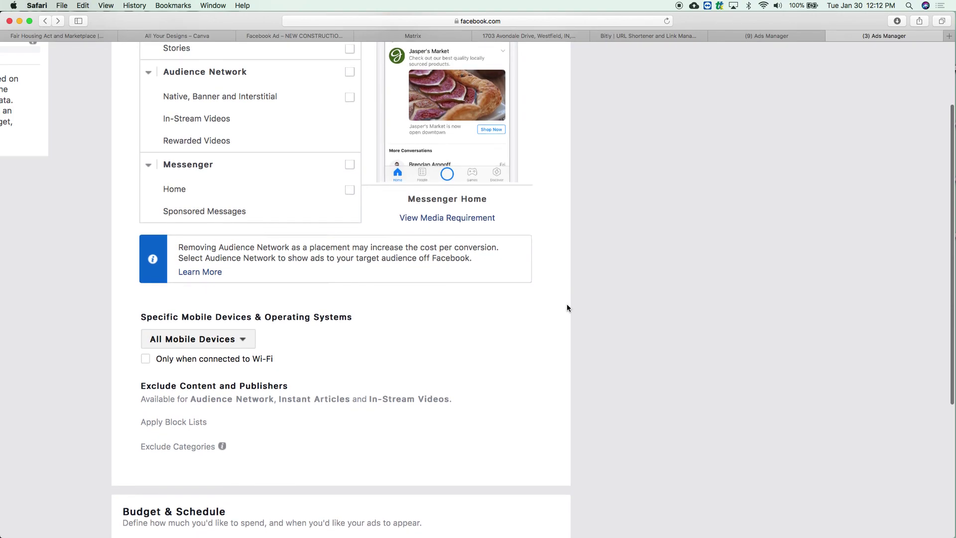
pyautogui.scroll(-1, 567, 308)
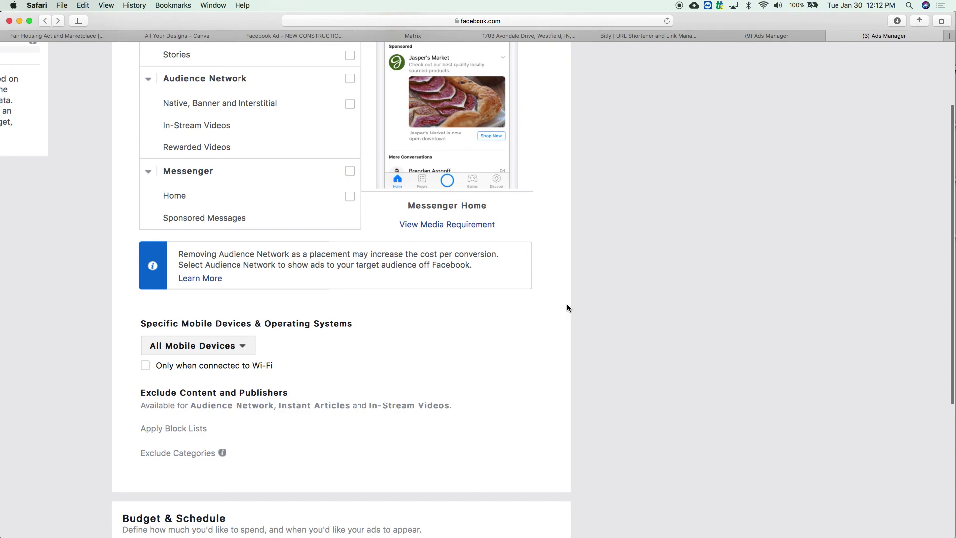
pyautogui.scroll(-4, 433, 316)
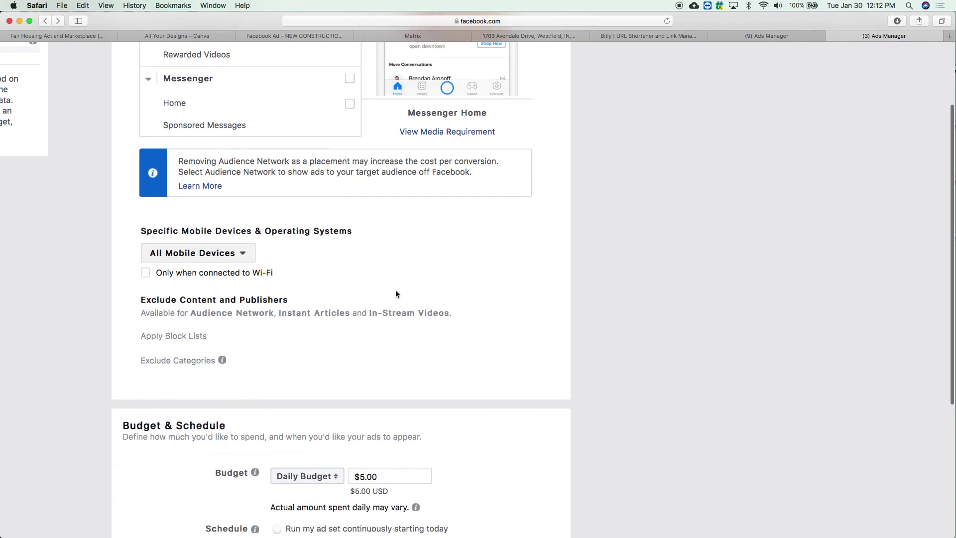
pyautogui.click(248, 255)
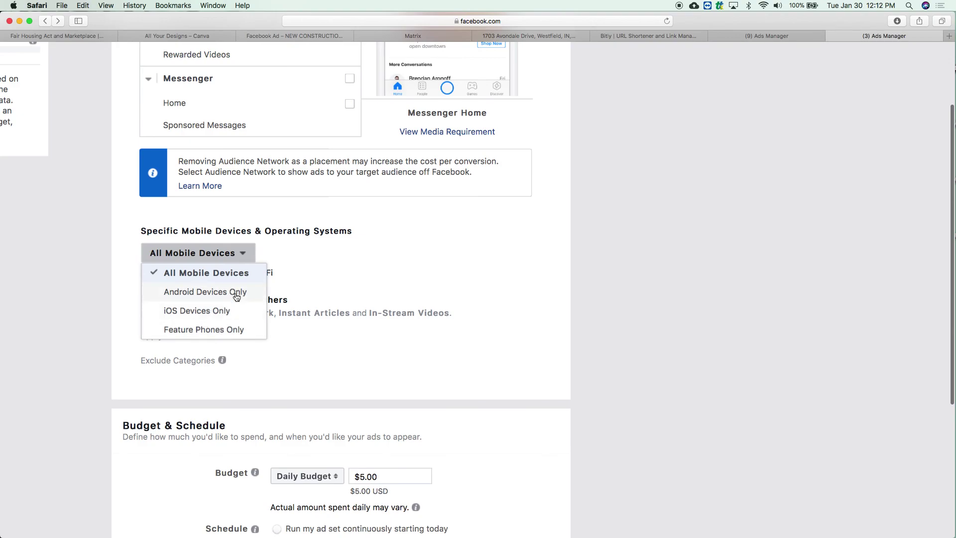
pyautogui.click(326, 248)
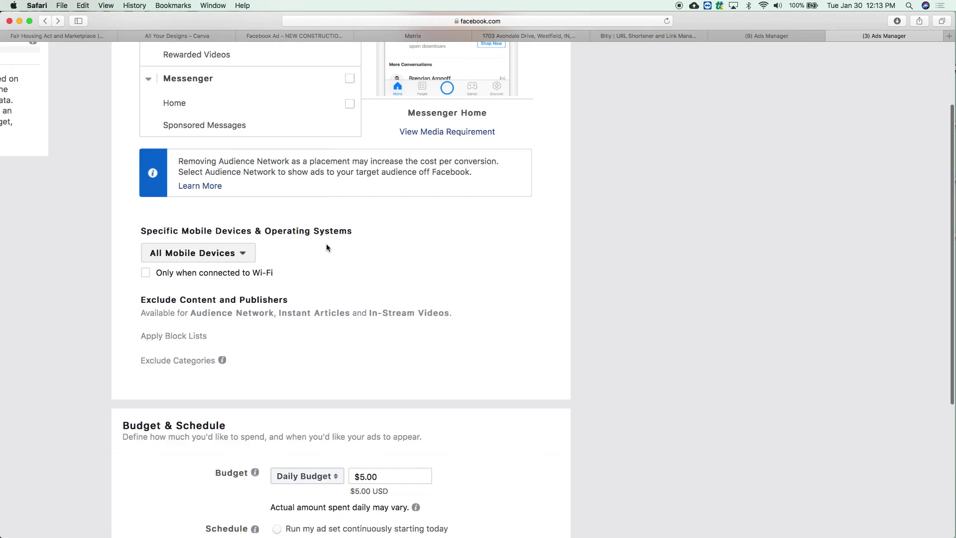
pyautogui.scroll(-4, 327, 245)
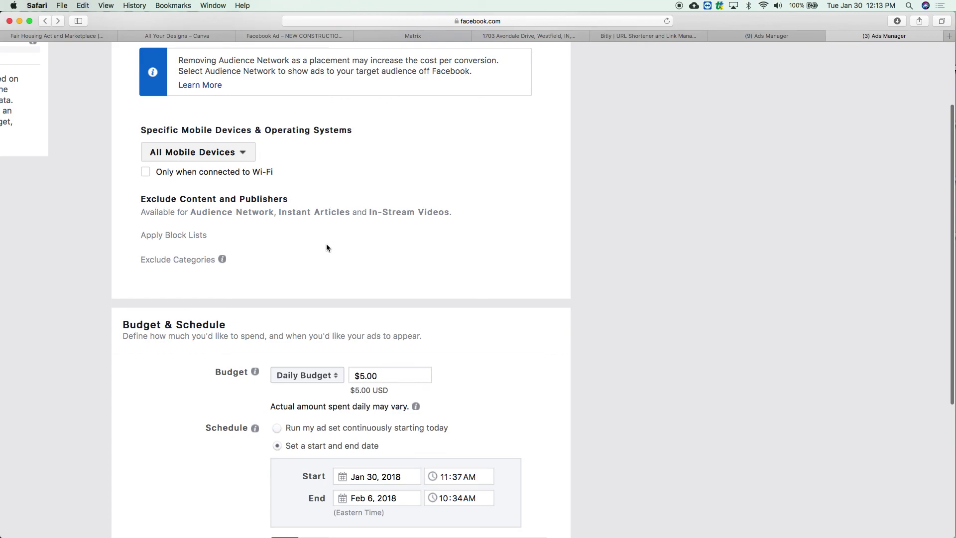
# Scroll to Budget & Schedule and select the $5.00 daily budget amount.
pyautogui.scroll(-5, 327, 247)
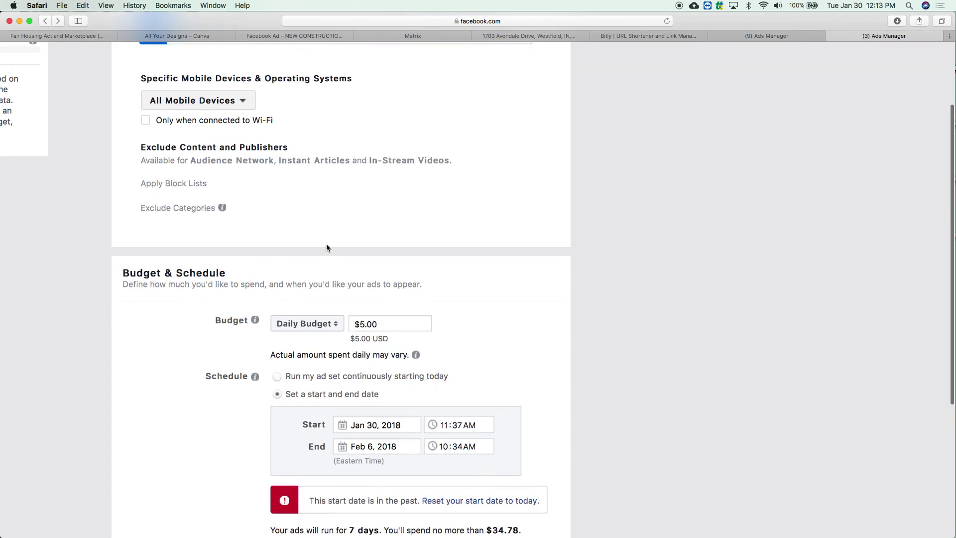
pyautogui.scroll(-1, 326, 247)
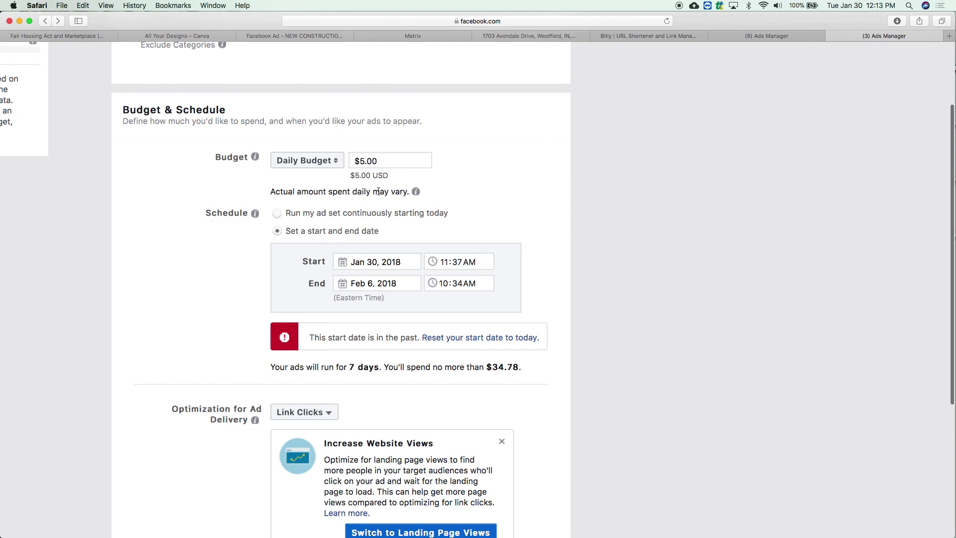
pyautogui.doubleClick(386, 159)
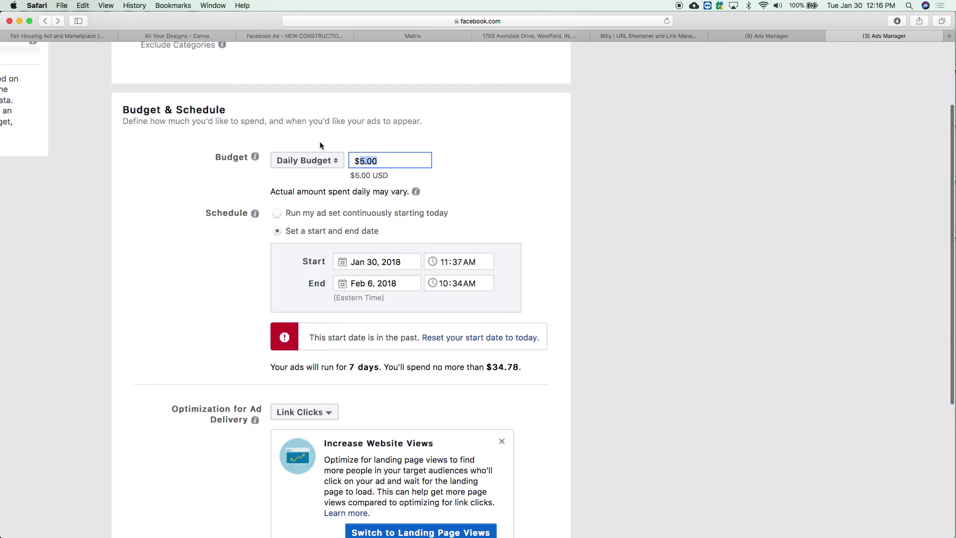
# Try a Lifetime Budget, then return to the $20.00 Daily Budget capped at $139.13 over 7 days.
pyautogui.click(336, 162)
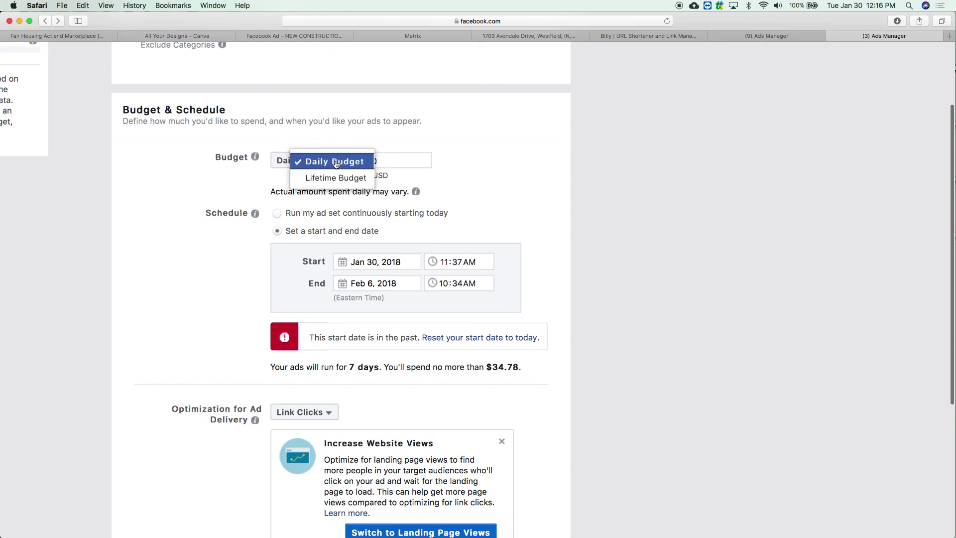
pyautogui.click(336, 162)
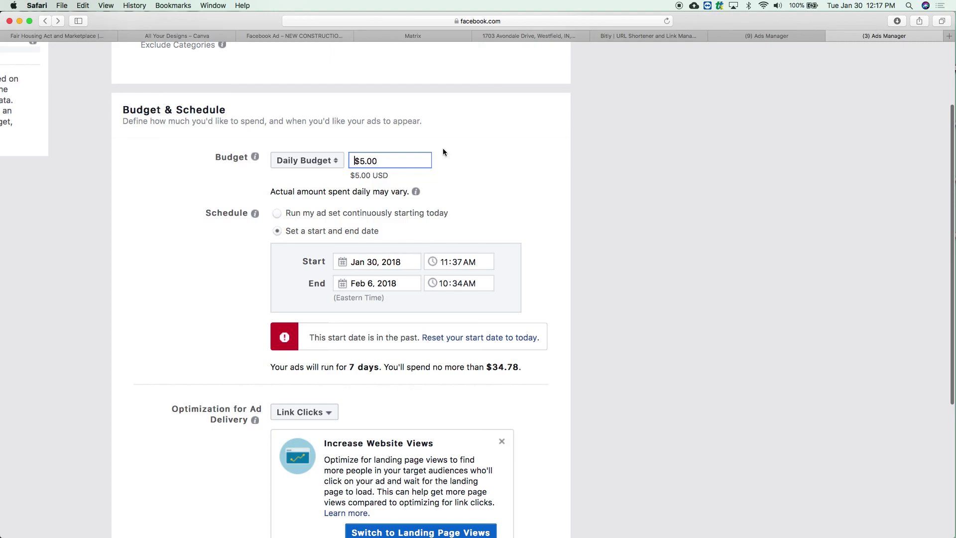
pyautogui.click(337, 159)
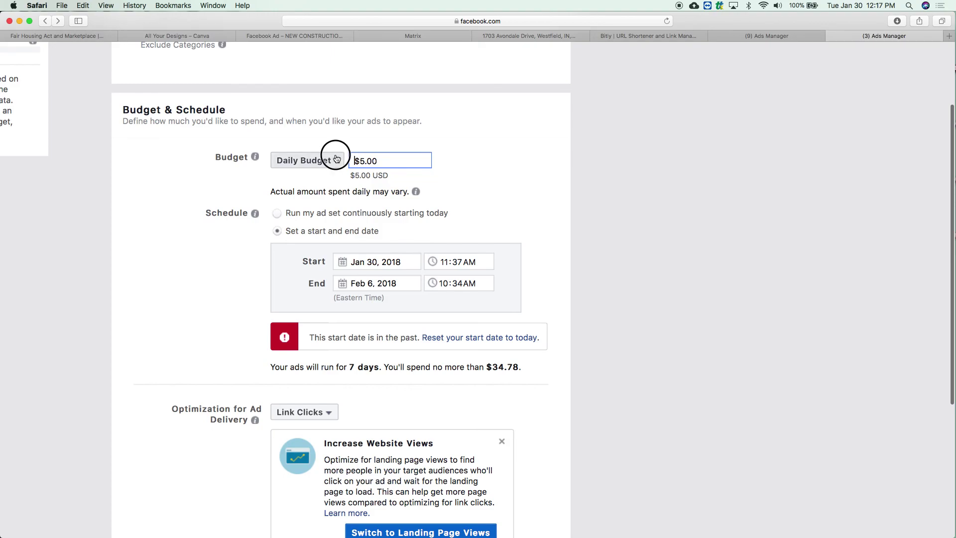
pyautogui.click(331, 178)
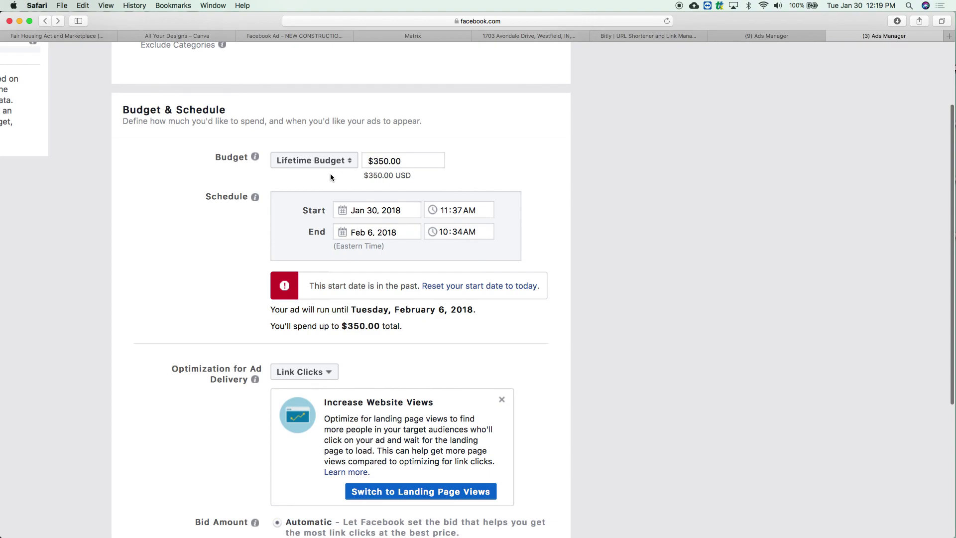
pyautogui.click(422, 158)
pyautogui.click(316, 160)
pyautogui.click(329, 152)
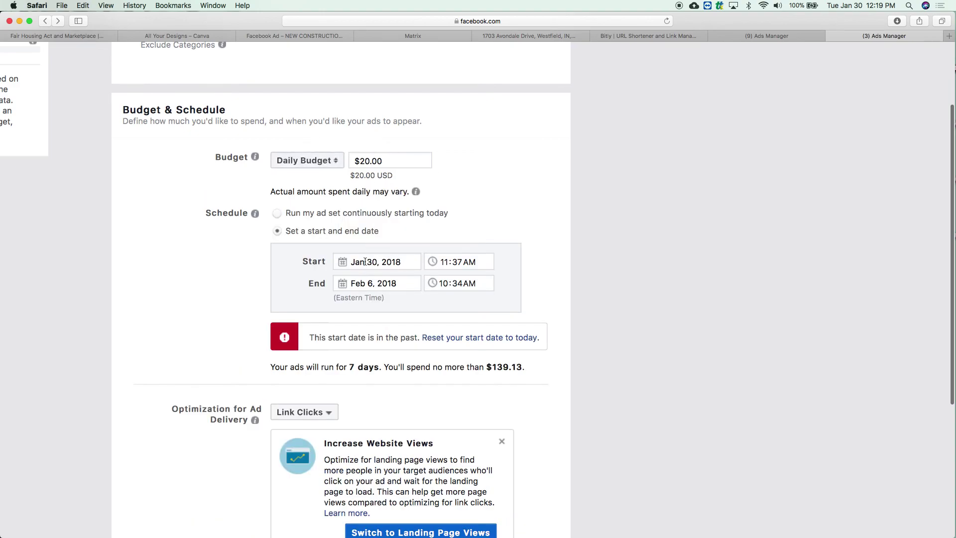
# Schedule the ad set to start Jan 31, 2018, keeping Feb 6 as the end date.
pyautogui.click(380, 283)
pyautogui.click(382, 261)
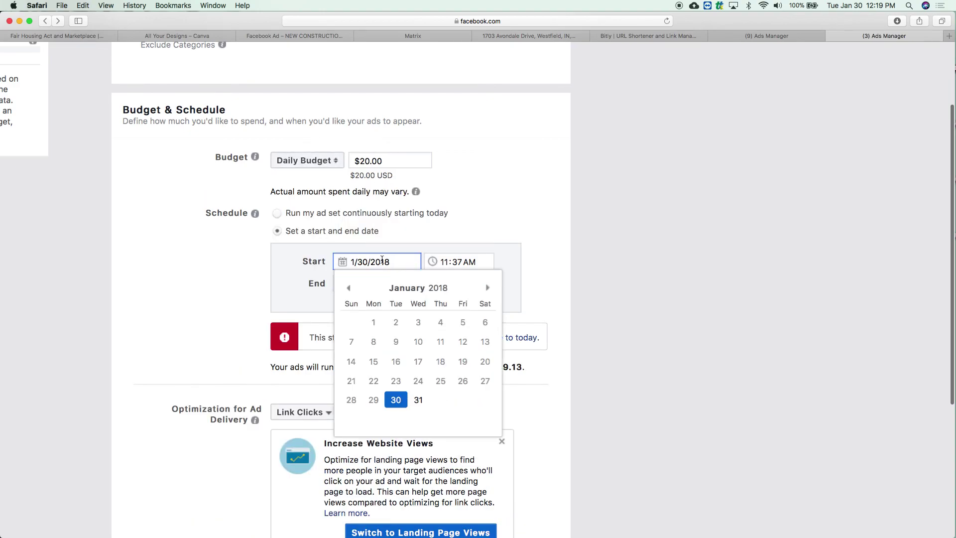
pyautogui.click(417, 399)
pyautogui.click(394, 283)
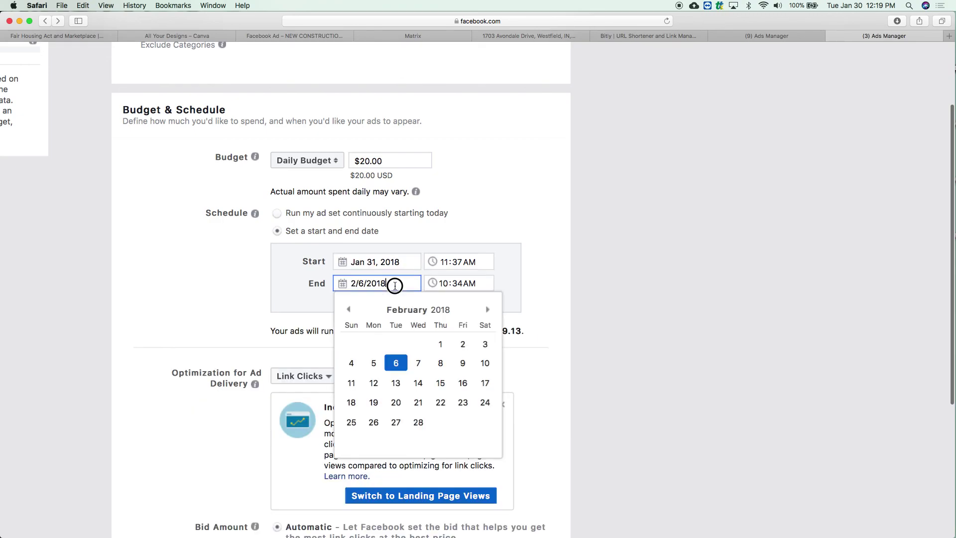
pyautogui.click(396, 361)
pyautogui.click(559, 269)
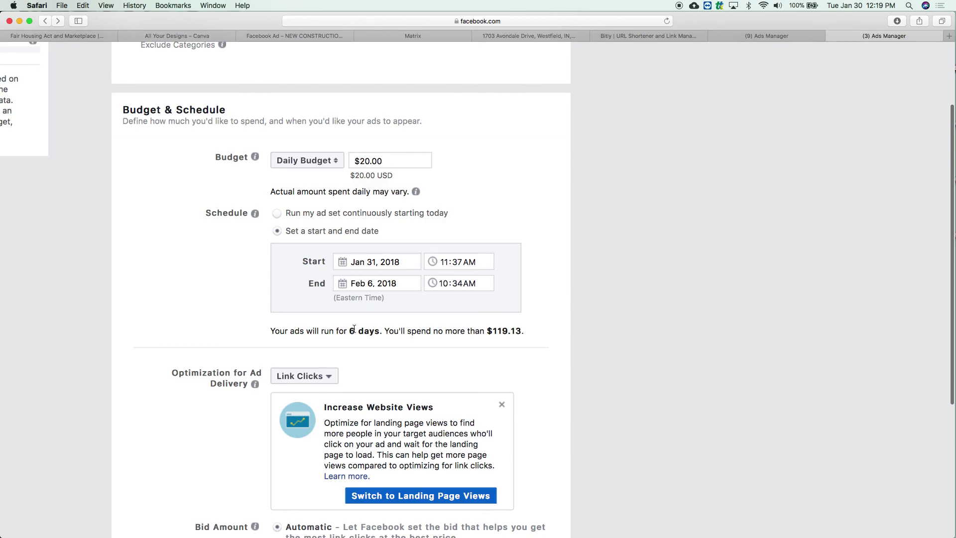
# Change the daily budget from $20.00 to $5.00, capping total spend at $29.78.
pyautogui.tripleClick(384, 160)
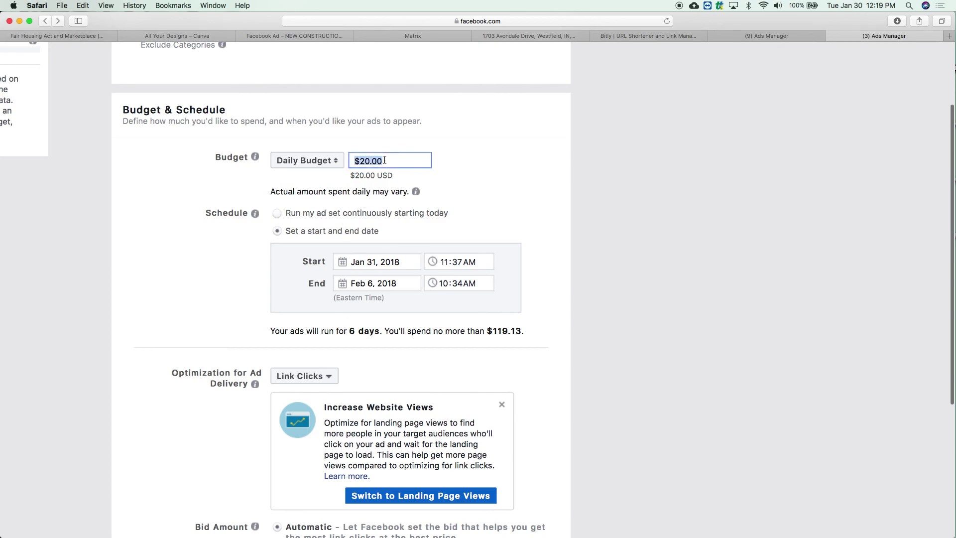
pyautogui.write('5')
pyautogui.click(492, 165)
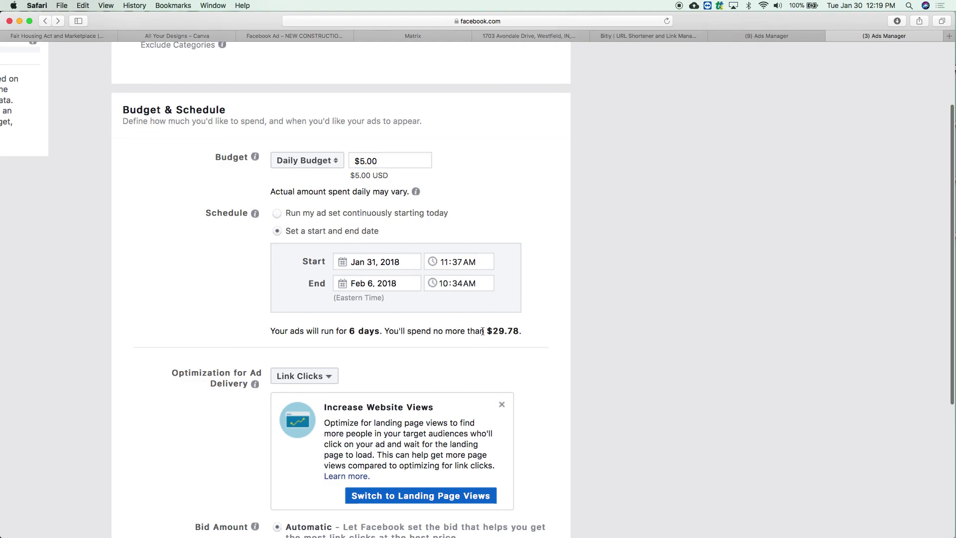
pyautogui.scroll(-2, 482, 331)
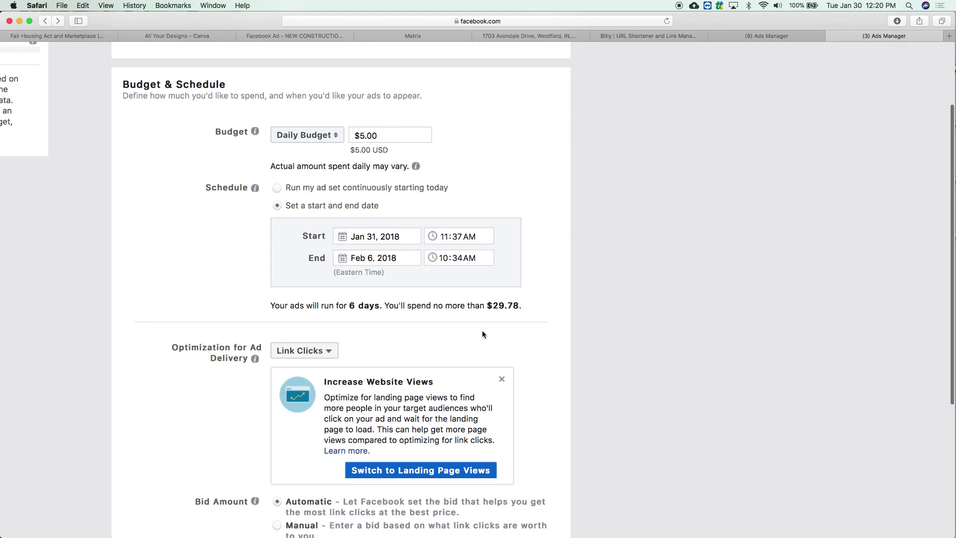
# Open the Optimization for Ad Delivery list showing Link Clicks, Landing Page Views, Impressions and Daily Unique Reach.
pyautogui.scroll(-3, 190, 296)
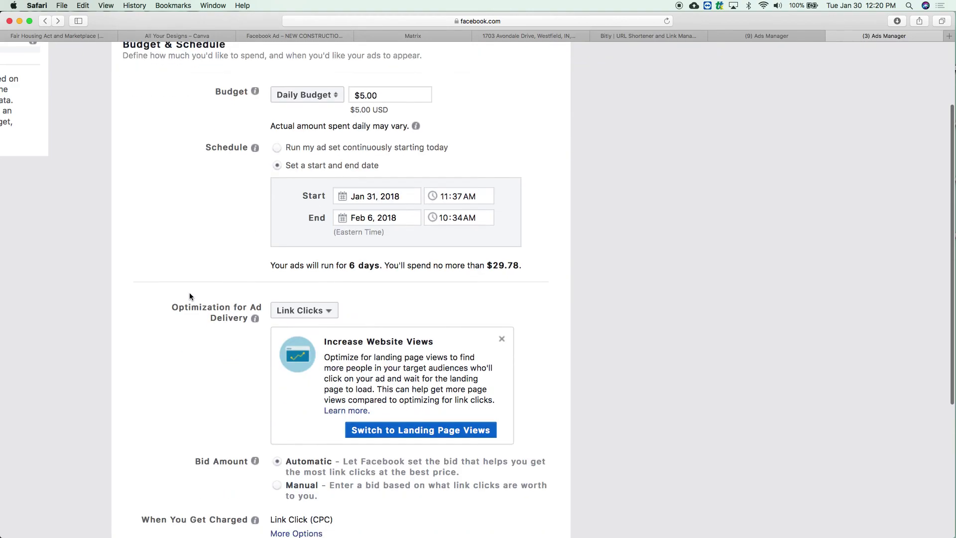
pyautogui.scroll(-3, 189, 296)
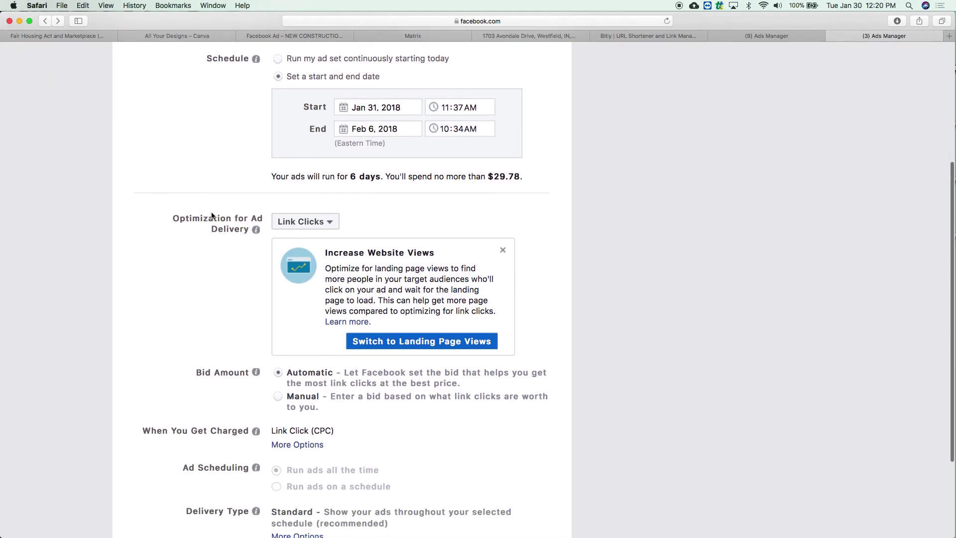
pyautogui.click(321, 221)
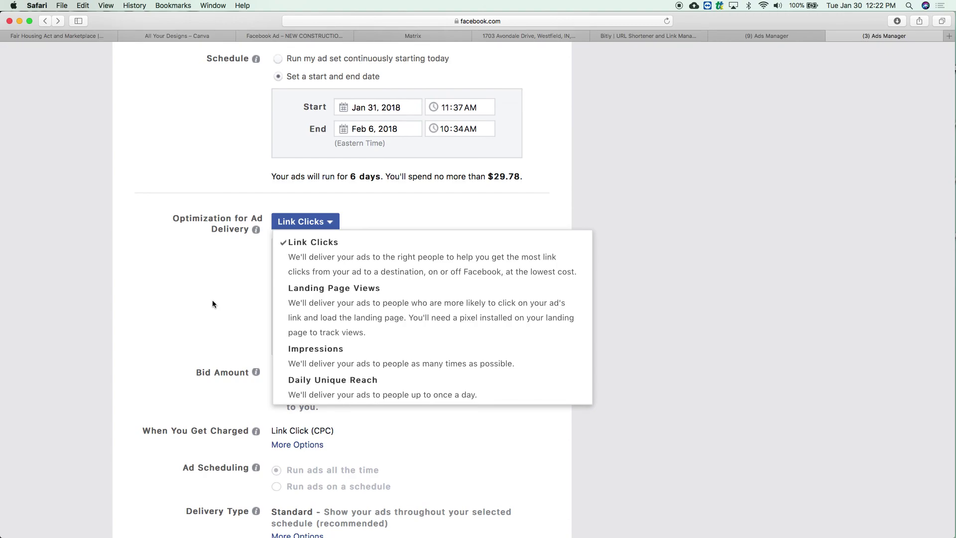
# Close the optimization list keeping Link Clicks, and scroll down to the Continue button.
pyautogui.click(416, 221)
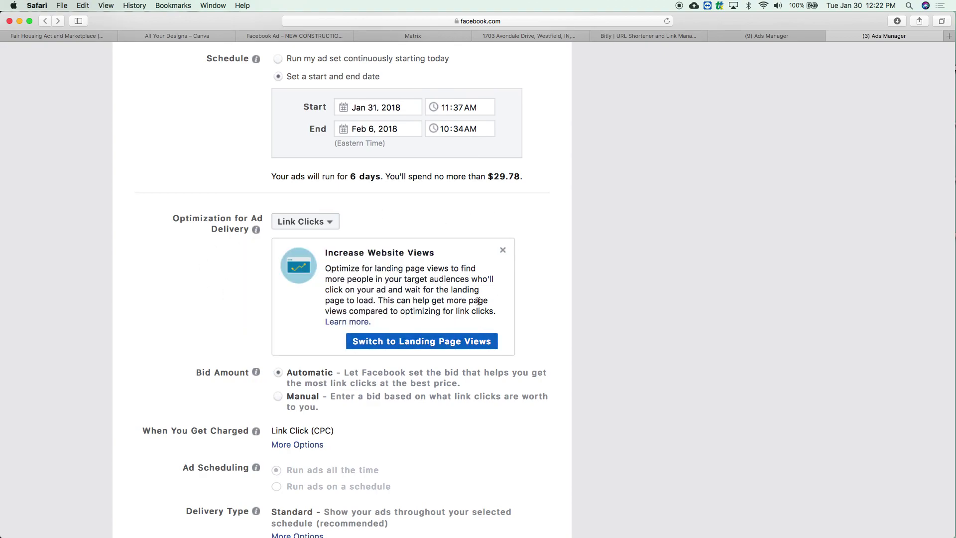
pyautogui.scroll(-5, 545, 230)
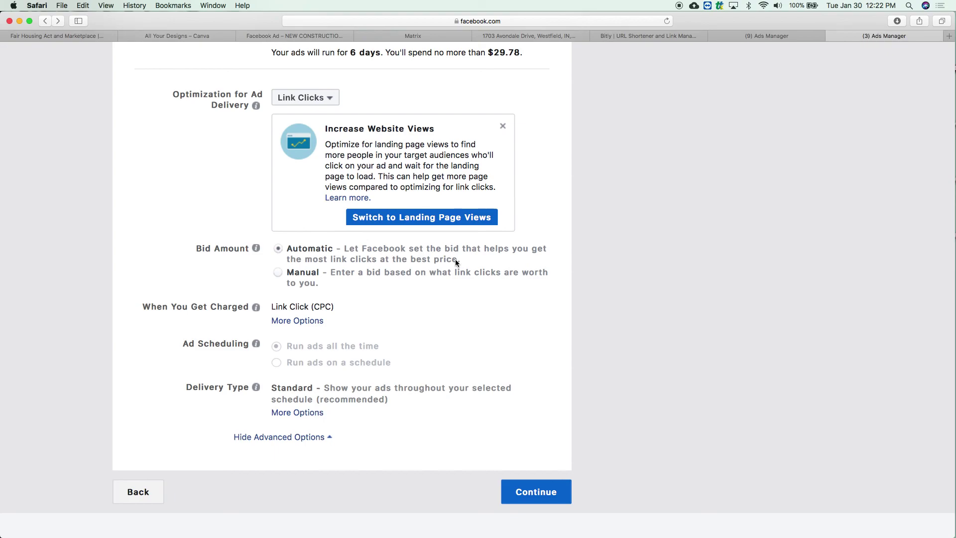
pyautogui.click(278, 273)
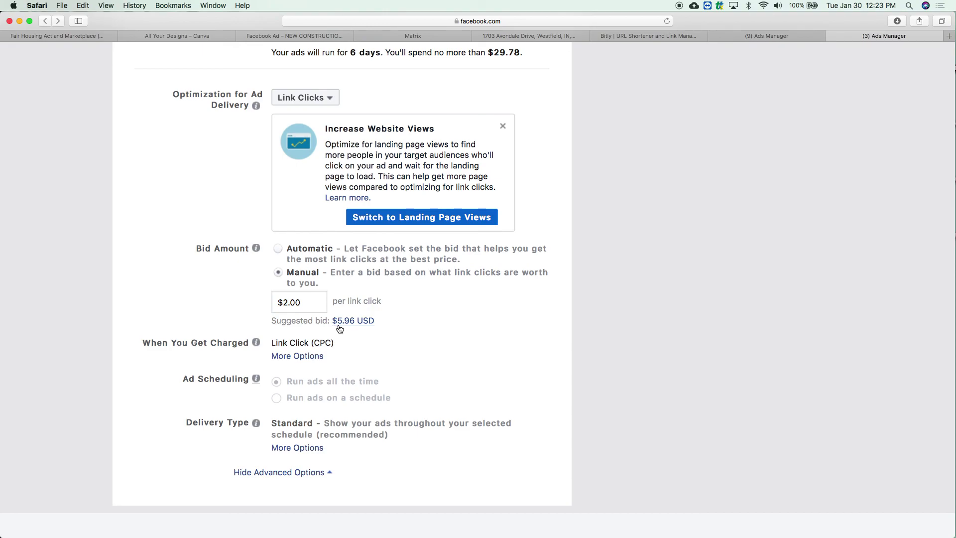
pyautogui.click(288, 251)
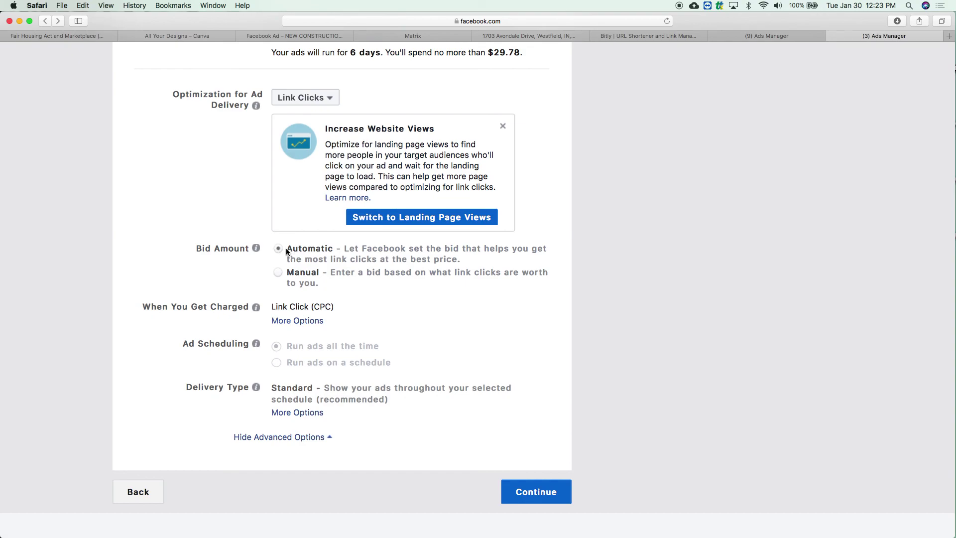
pyautogui.scroll(-1, 287, 251)
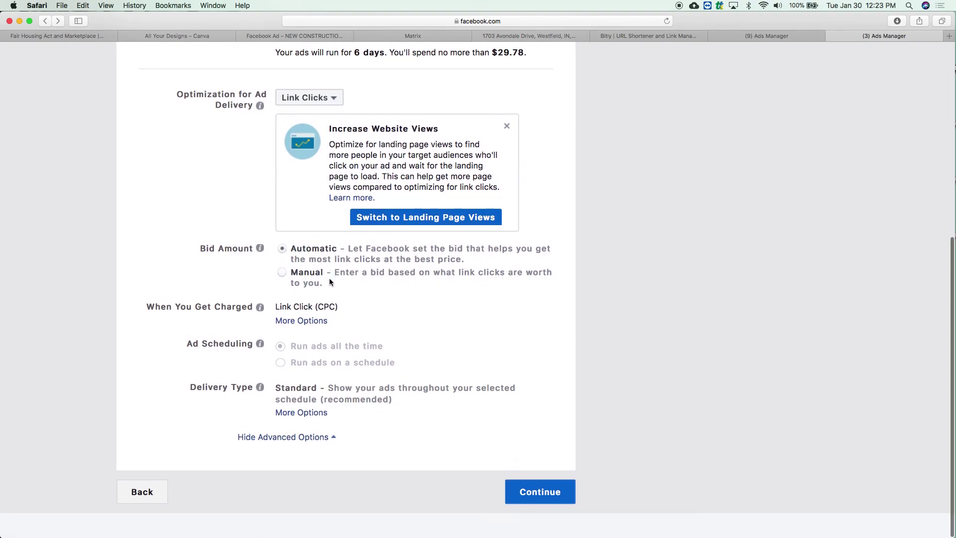
pyautogui.click(306, 323)
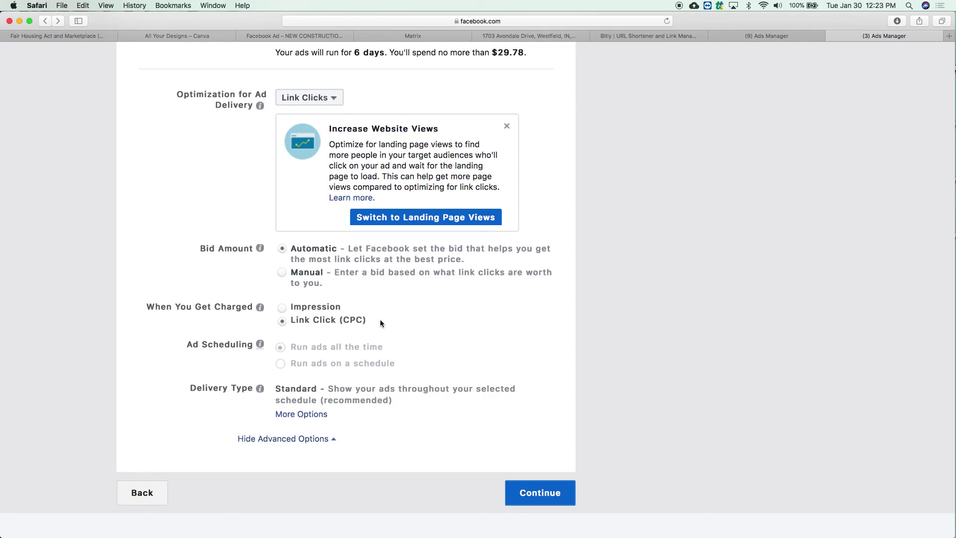
pyautogui.moveTo(280, 366)
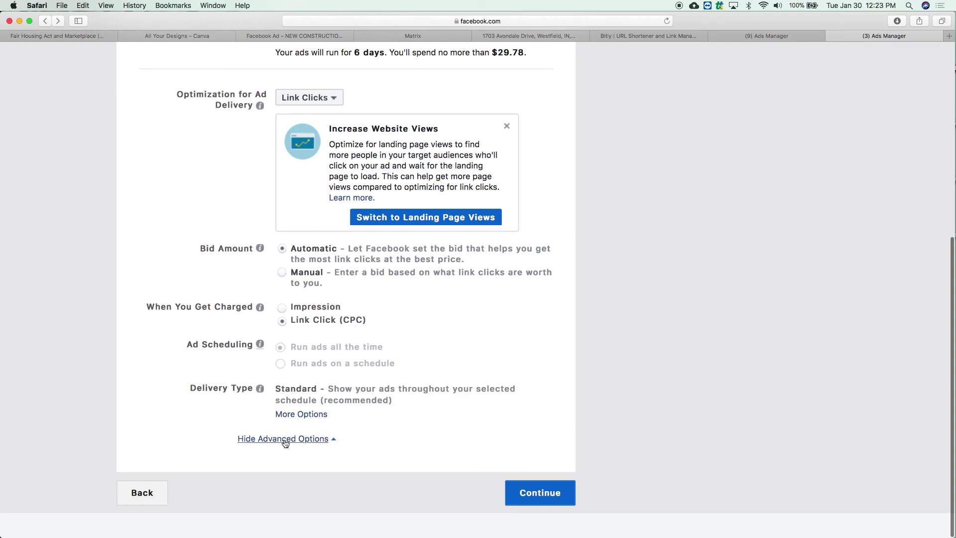
pyautogui.scroll(5, 469, 297)
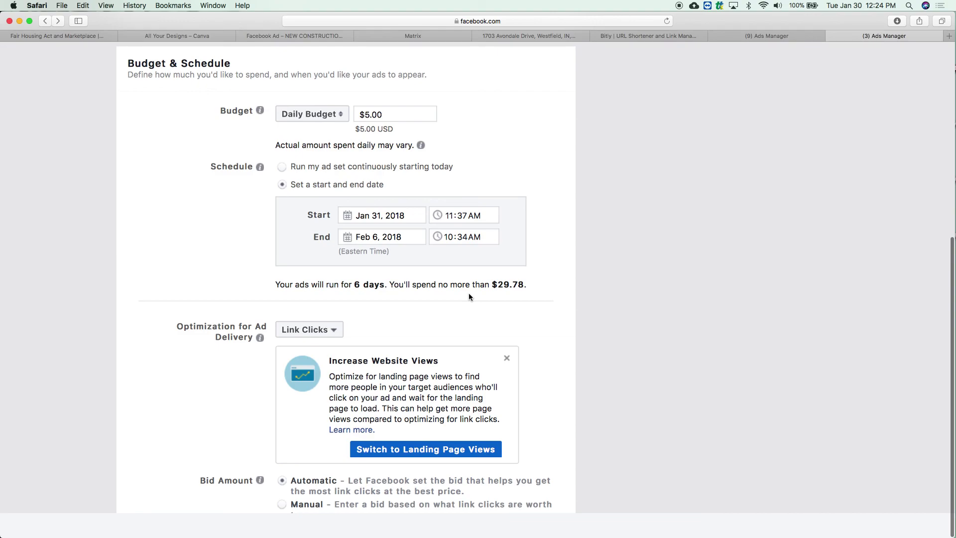
pyautogui.scroll(-5, 569, 252)
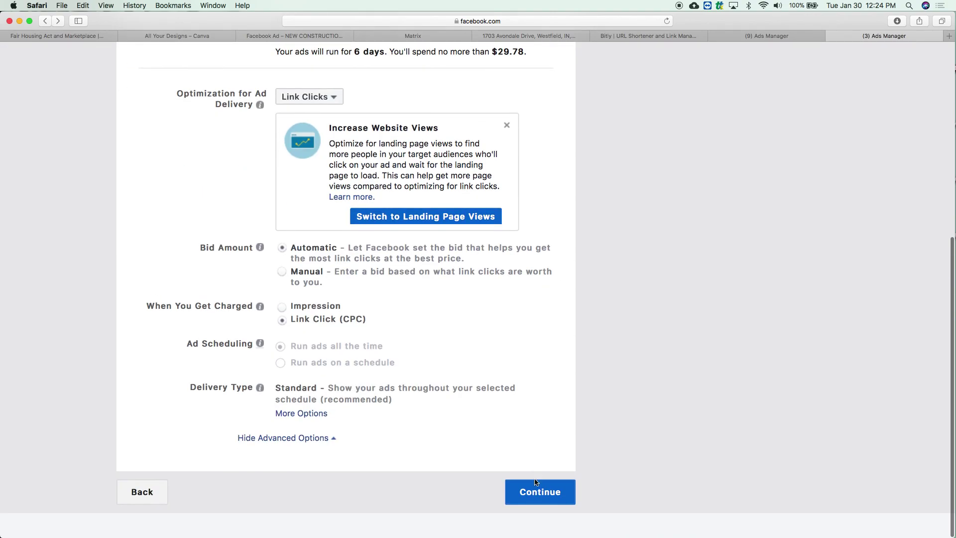
# Accept the ad set settings and check the Facebook Page list, keeping KW INDY Metro North.
pyautogui.click(534, 493)
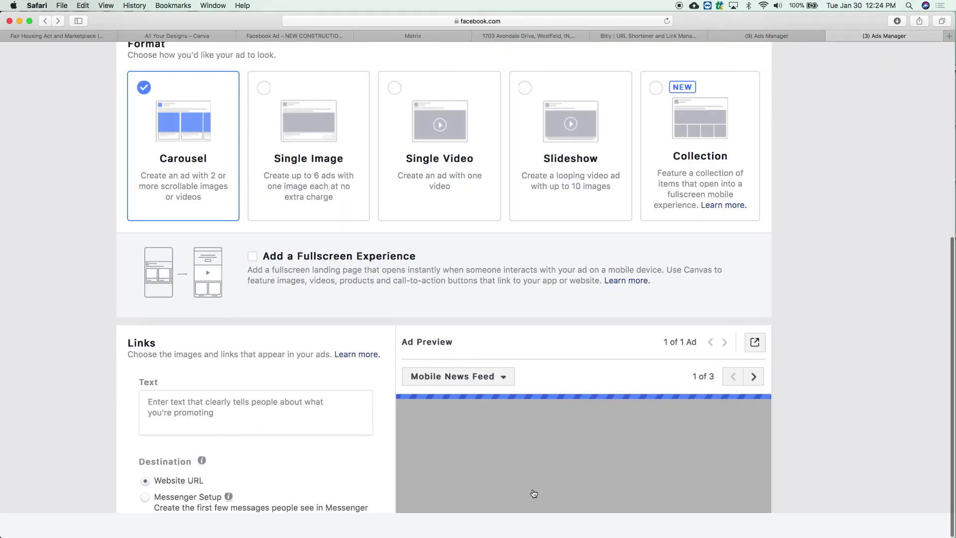
pyautogui.scroll(8, 532, 491)
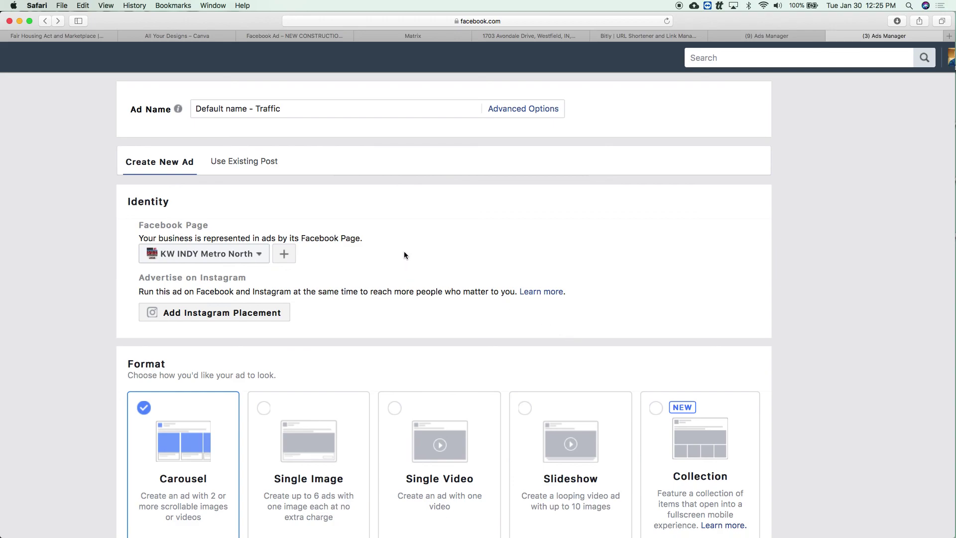
pyautogui.scroll(-2, 397, 241)
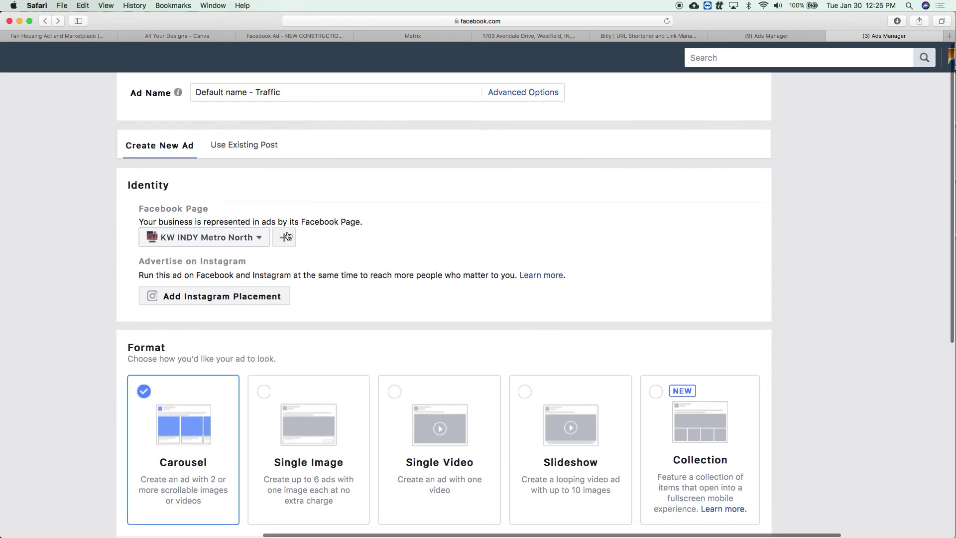
pyautogui.click(257, 238)
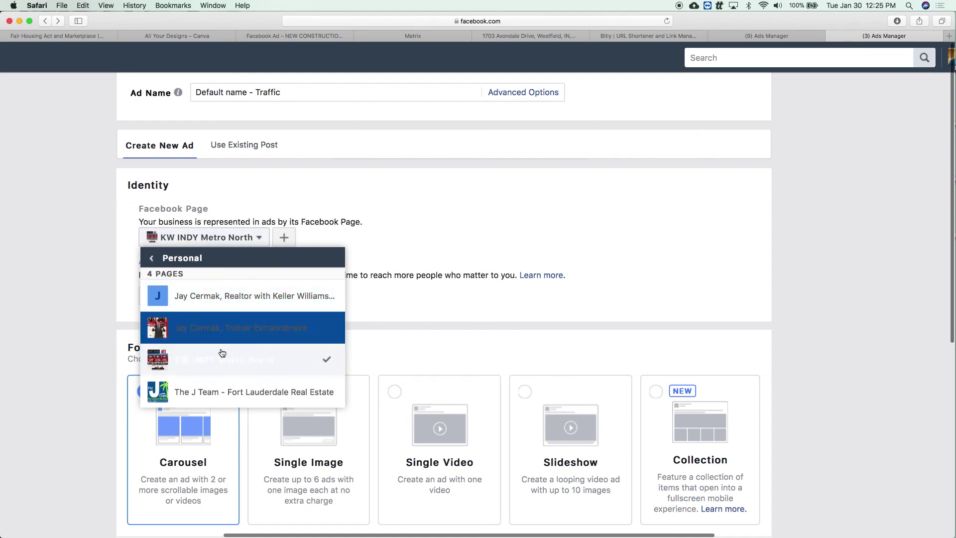
pyautogui.click(407, 306)
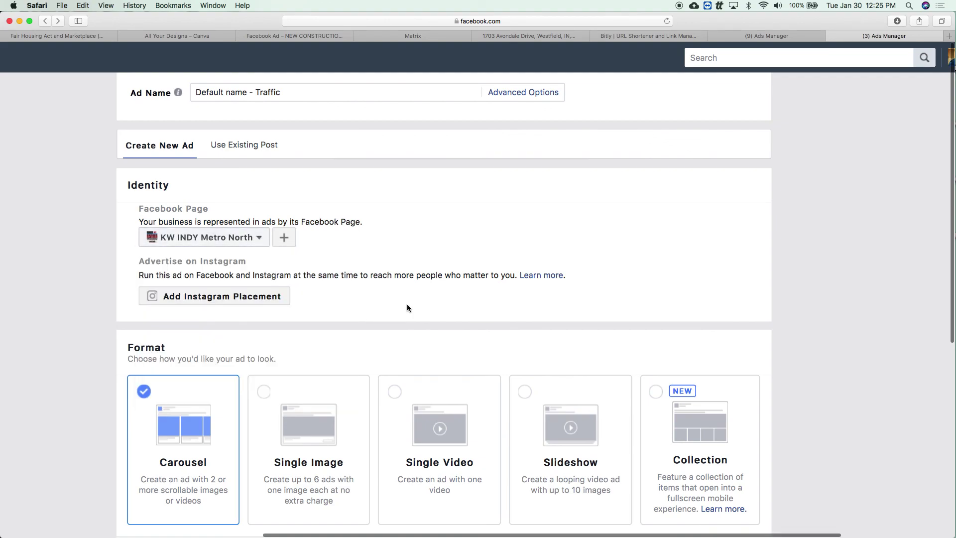
pyautogui.scroll(-3, 406, 192)
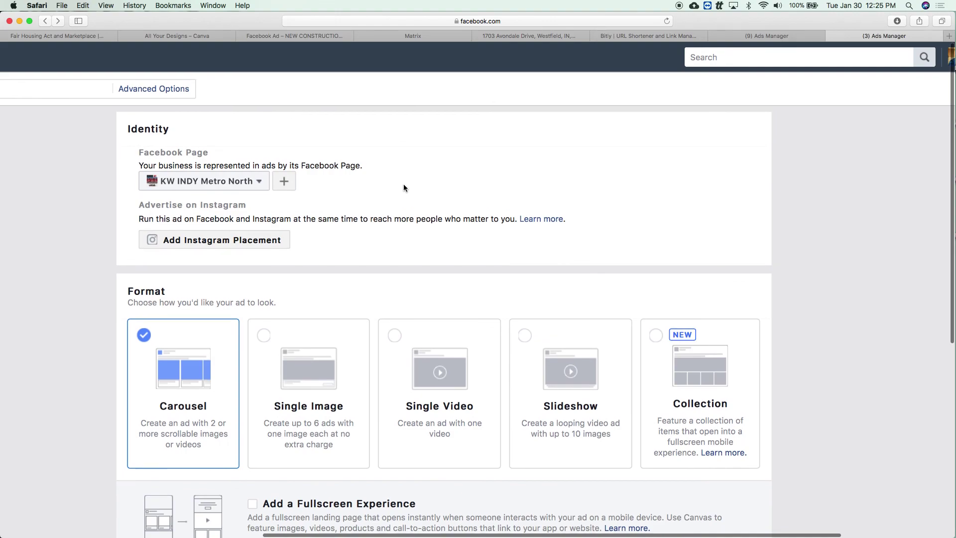
pyautogui.scroll(-2, 404, 187)
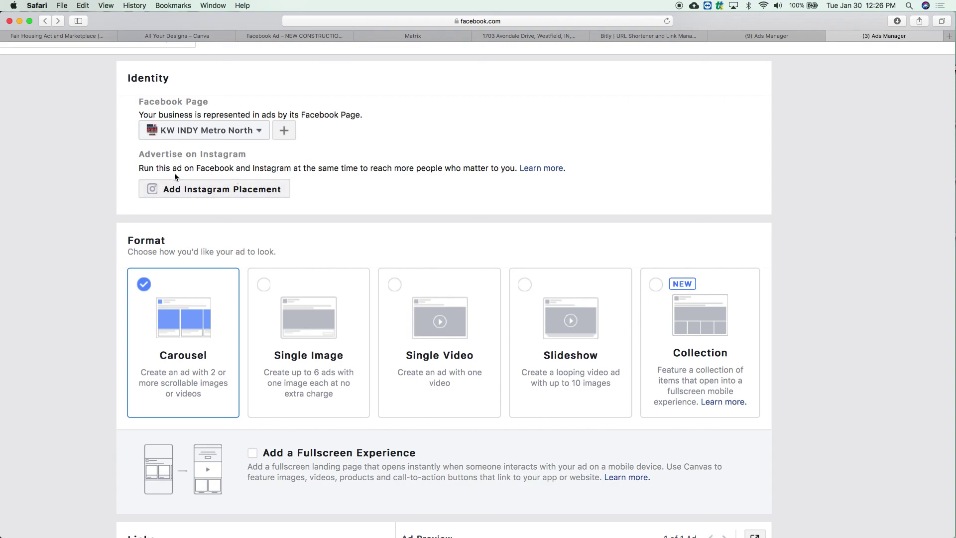
pyautogui.scroll(-2, 210, 214)
pyautogui.scroll(-1, 210, 212)
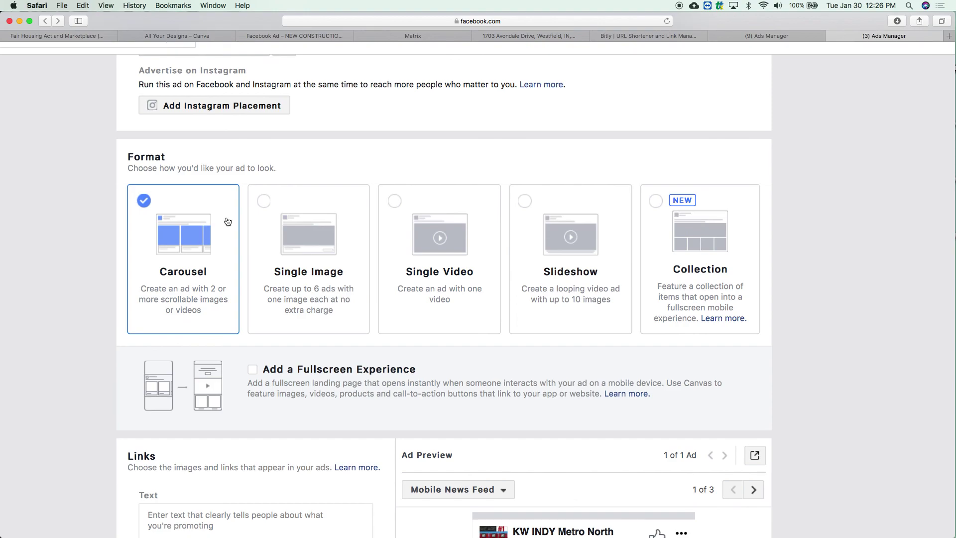
pyautogui.scroll(-1, 204, 255)
pyautogui.scroll(-2, 205, 255)
pyautogui.scroll(3, 204, 255)
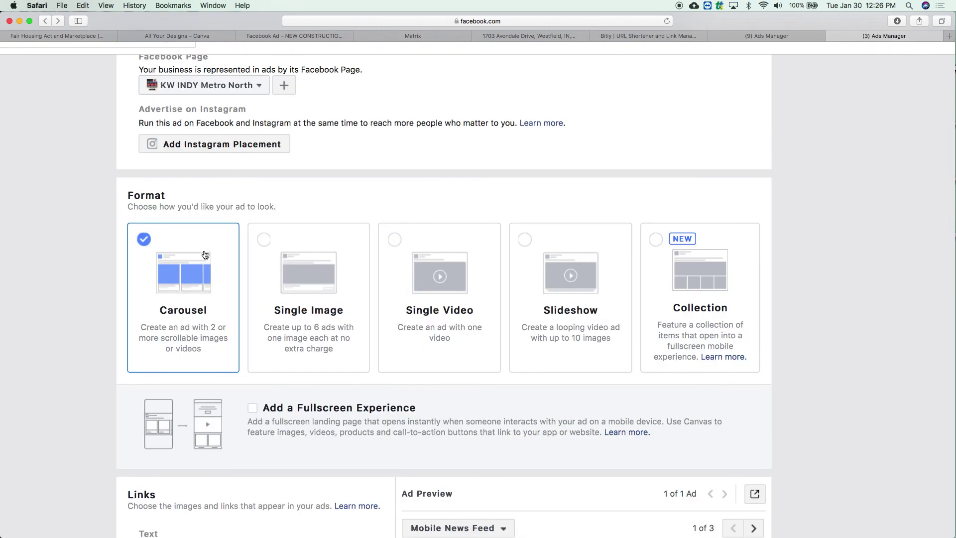
# Compare the Single Video and Slideshow formats, then settle on Single Image and reach its Images section.
pyautogui.click(288, 265)
pyautogui.scroll(-1, 288, 265)
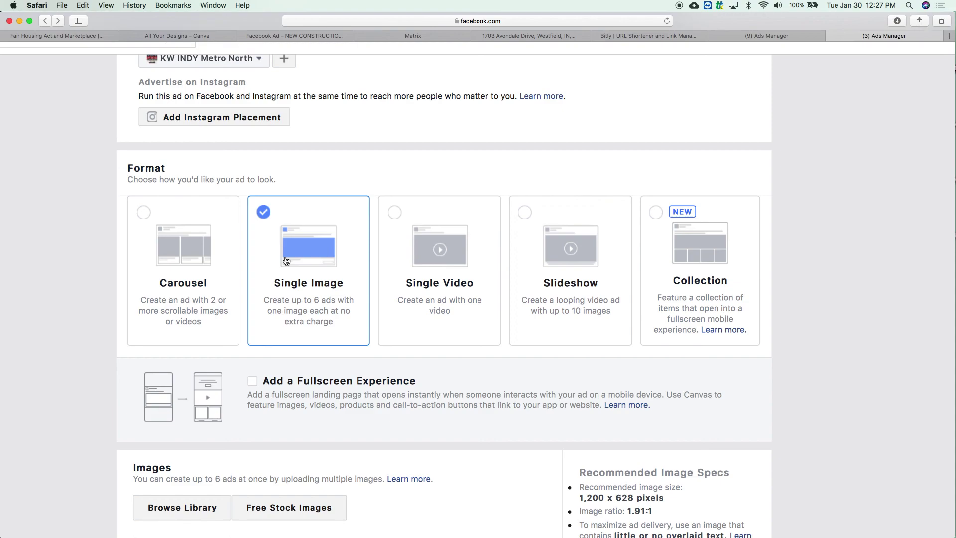
pyautogui.click(425, 212)
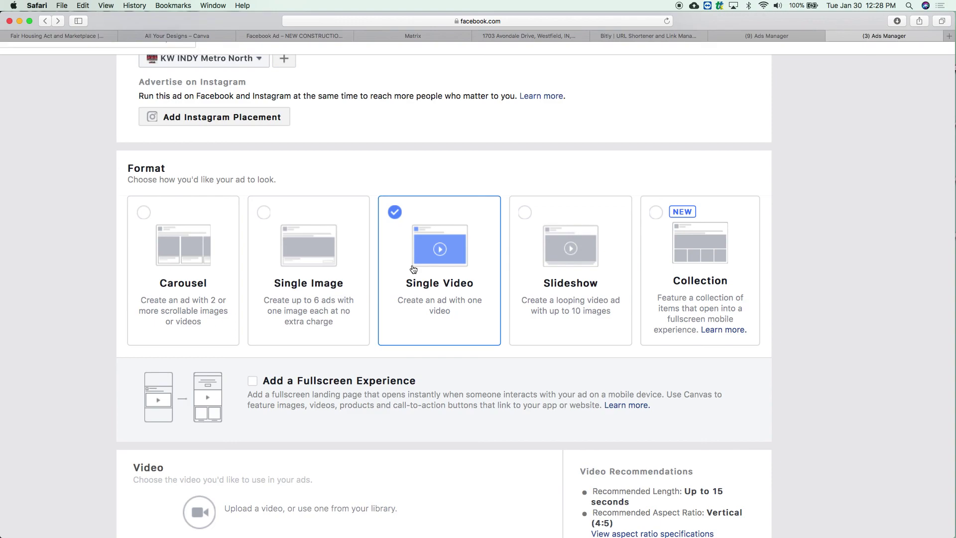
pyautogui.click(573, 217)
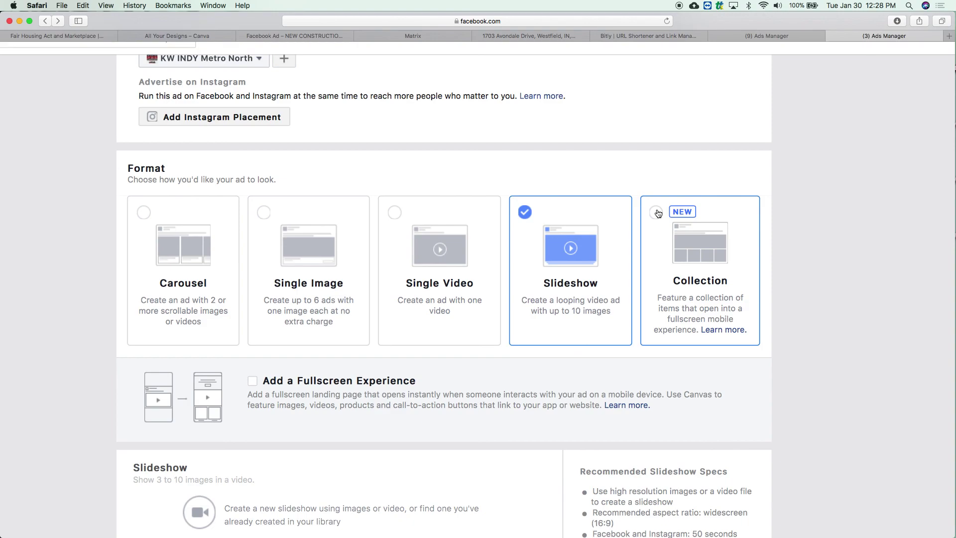
pyautogui.scroll(-1, 335, 240)
pyautogui.click(335, 240)
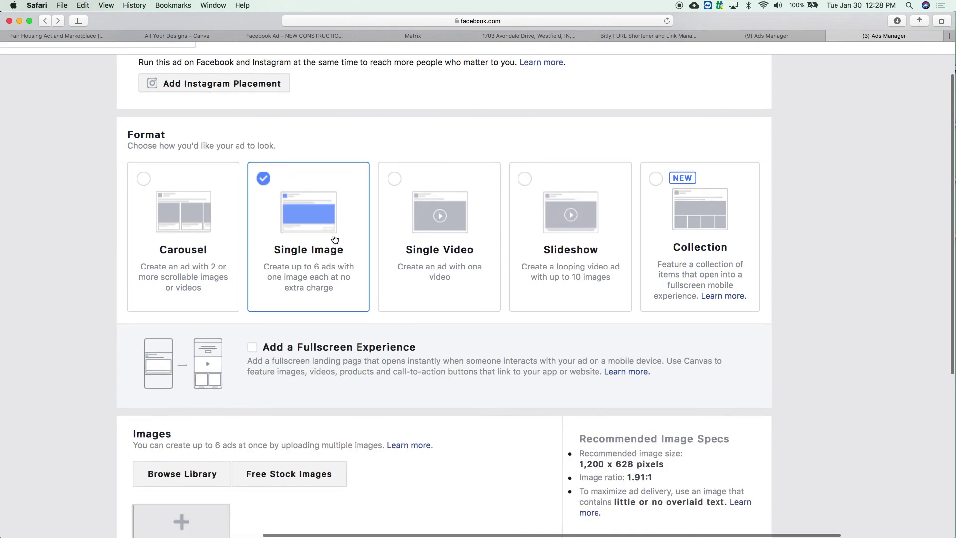
pyautogui.scroll(-5, 334, 240)
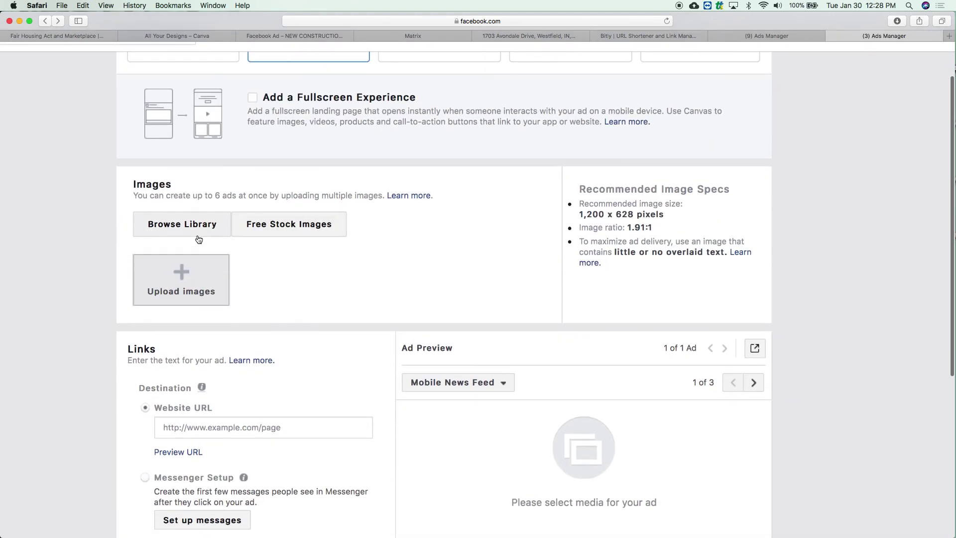
# Search the free stock images for 'home sold', then close the picker without choosing one.
pyautogui.click(307, 229)
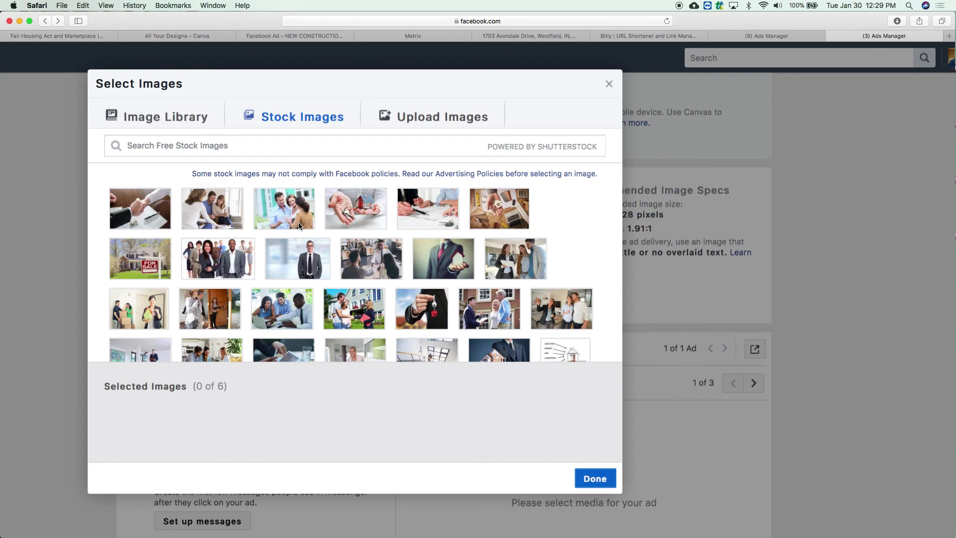
pyautogui.click(243, 146)
pyautogui.write('home sold')
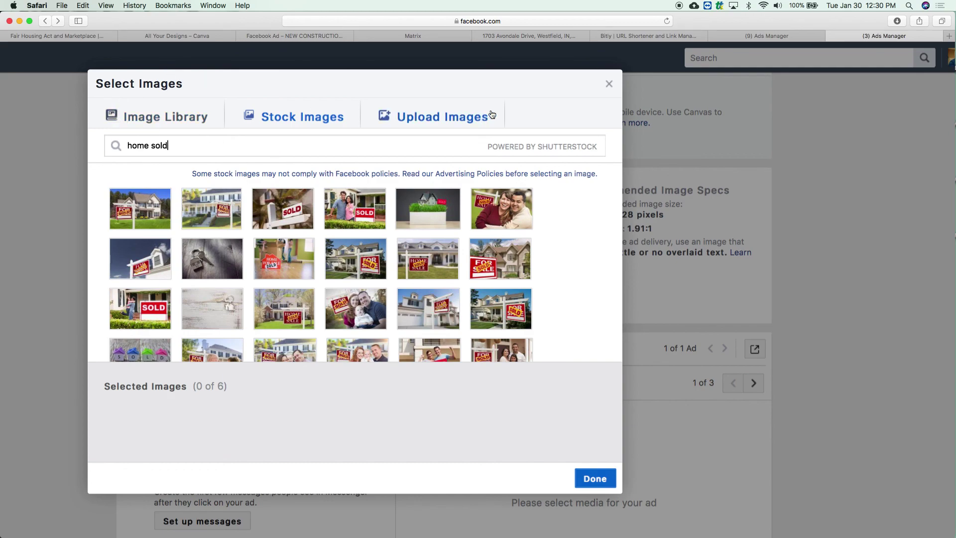
pyautogui.click(608, 83)
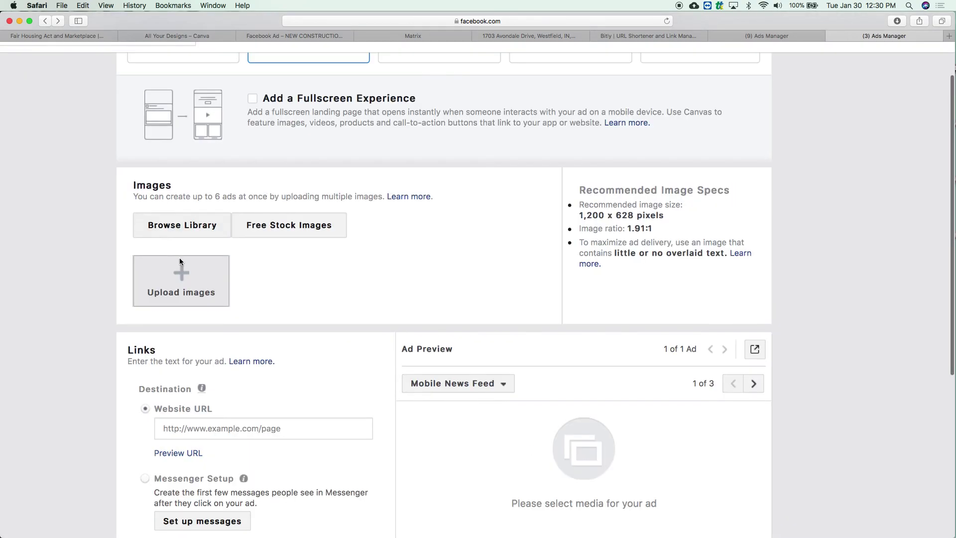
# Switch to Canva and open the NEW CONSTRUCTION Westfield collage design.
pyautogui.click(199, 35)
pyautogui.click(279, 35)
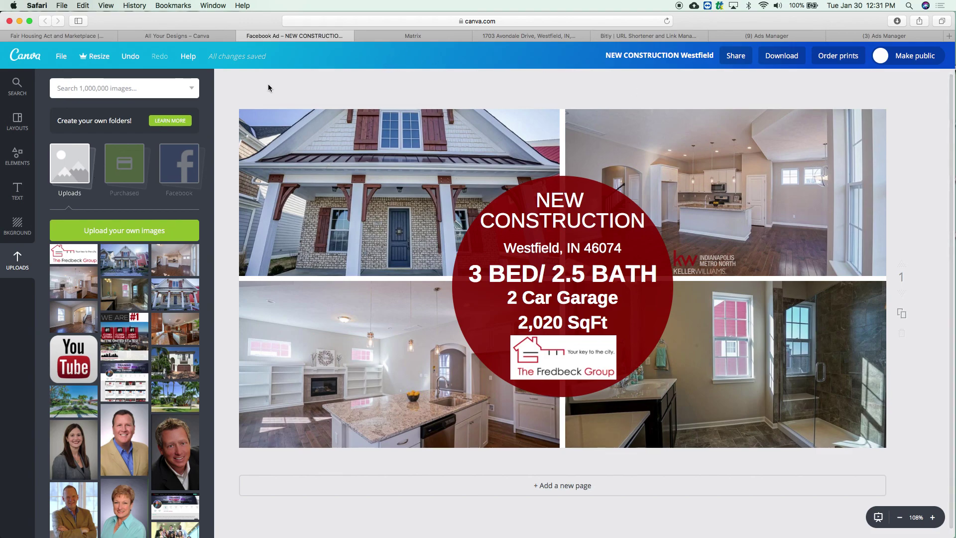
# Browse Canva's Elements grid layouts without changing the collage, then go back to the Ads Manager ad form.
pyautogui.click(18, 157)
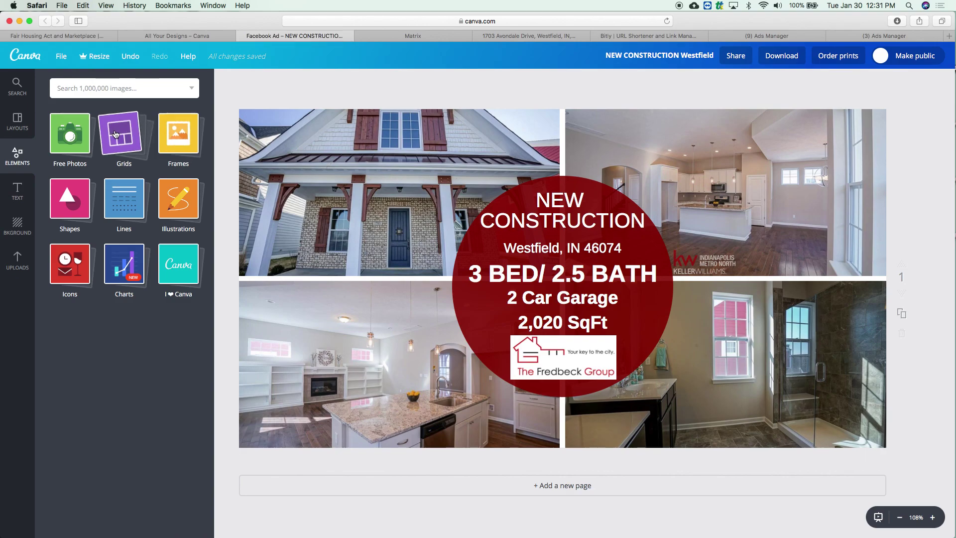
pyautogui.click(114, 133)
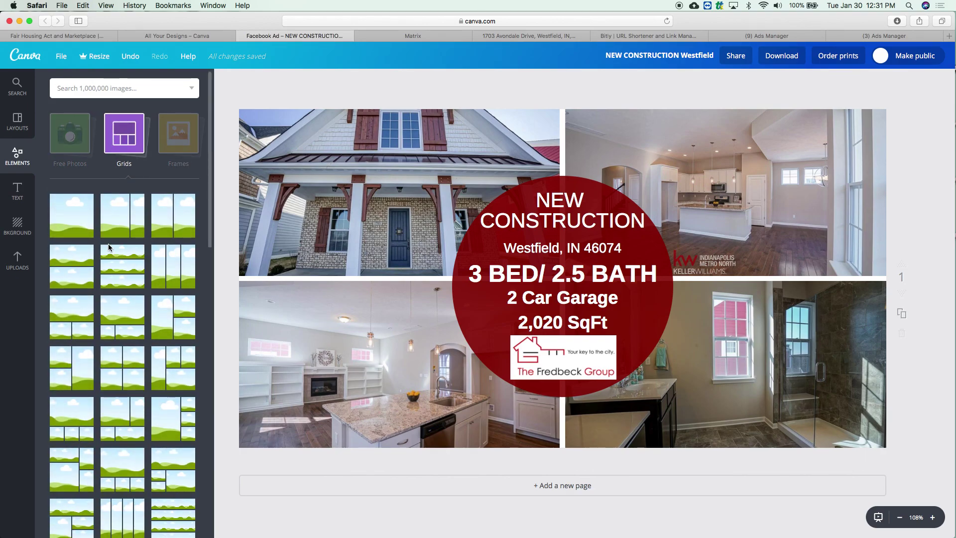
pyautogui.scroll(-5, 109, 244)
pyautogui.scroll(-5, 109, 247)
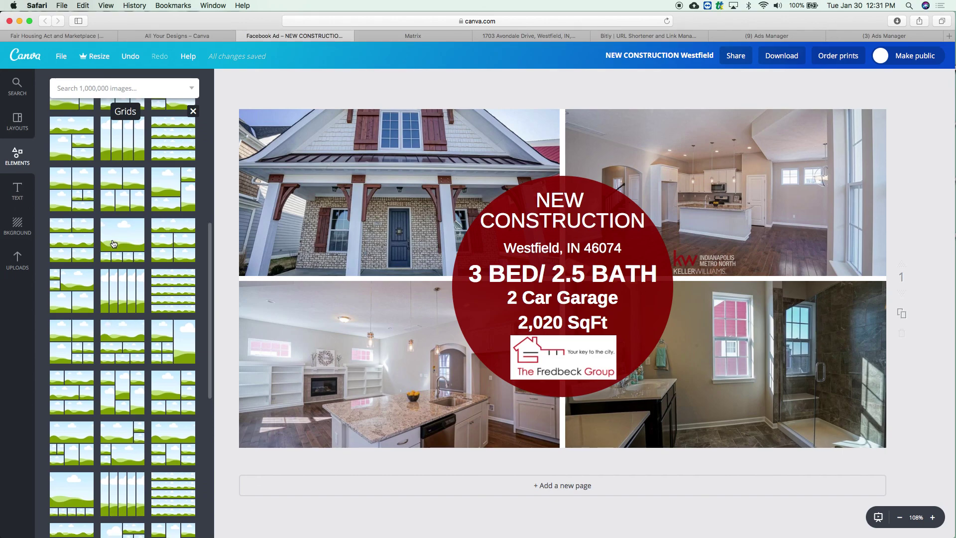
pyautogui.scroll(10, 113, 242)
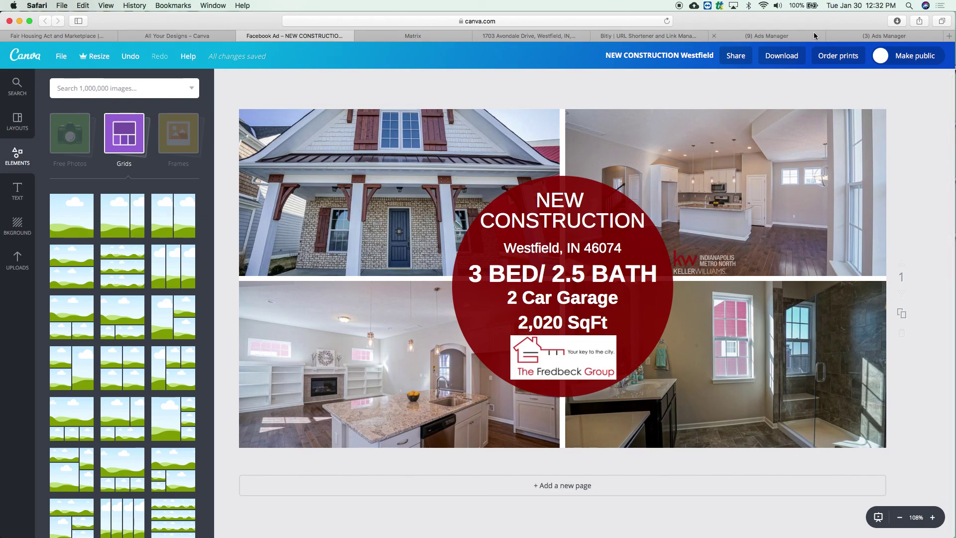
pyautogui.click(853, 38)
# Upload NEW CONSTRUCTION Westfield.jpg from Downloads as the ad image.
pyautogui.click(184, 274)
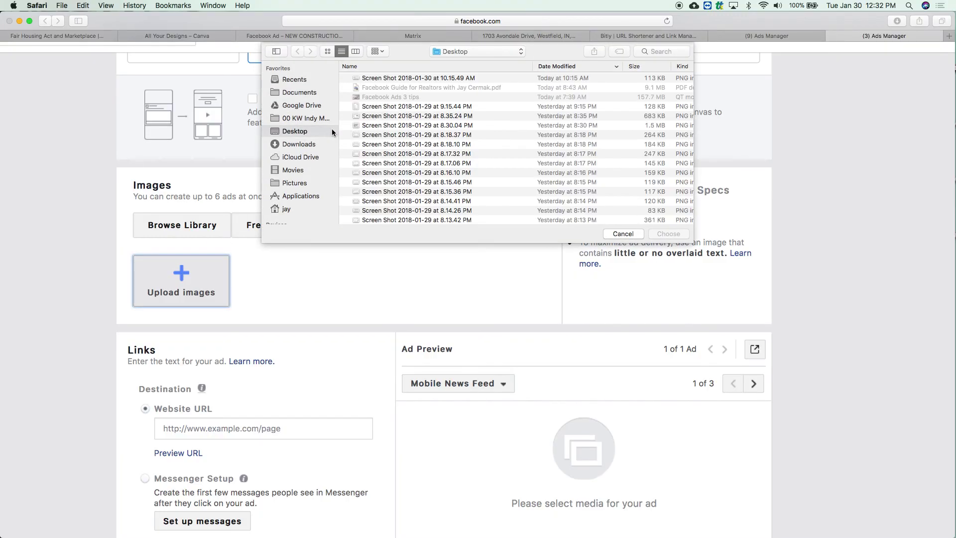
pyautogui.click(306, 144)
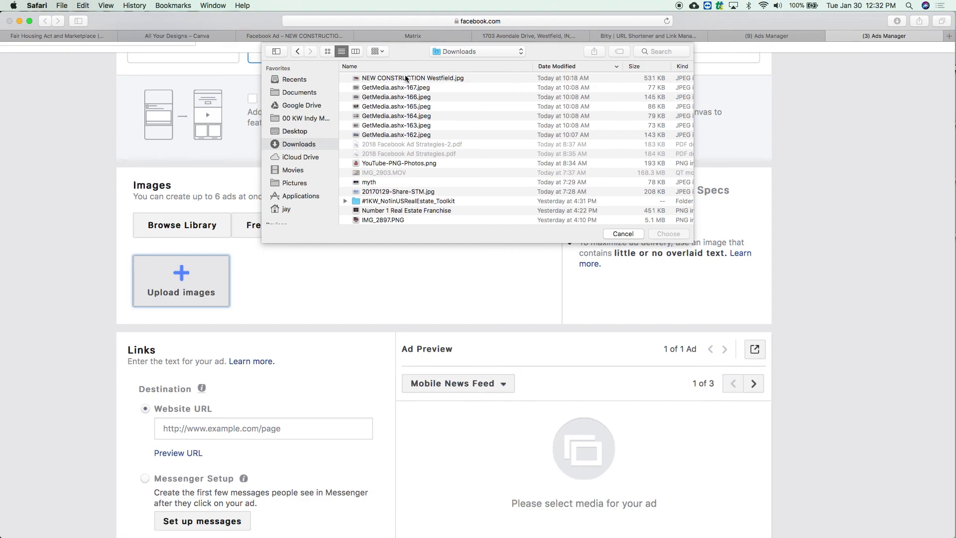
pyautogui.doubleClick(406, 78)
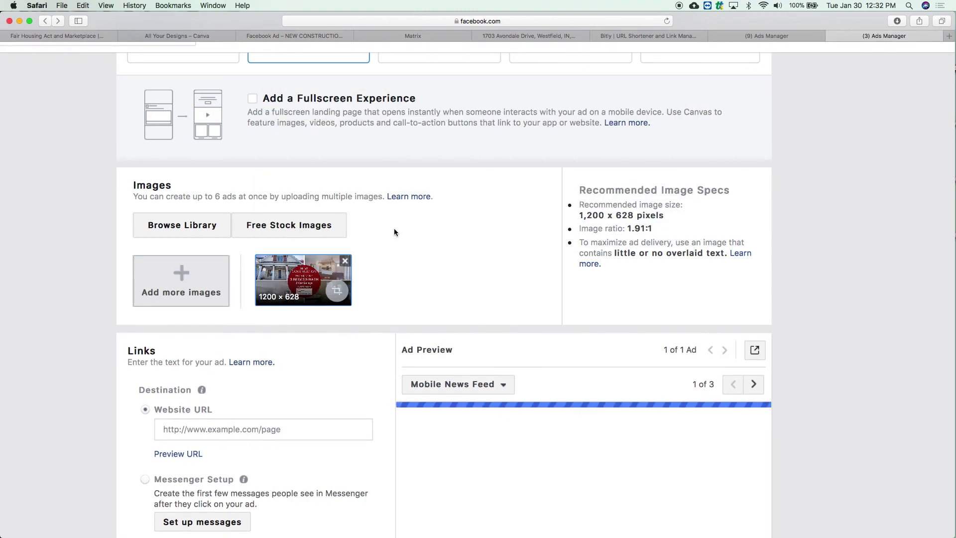
# Scroll down to the Links section and put the cursor in the empty Website URL field.
pyautogui.scroll(-8, 394, 230)
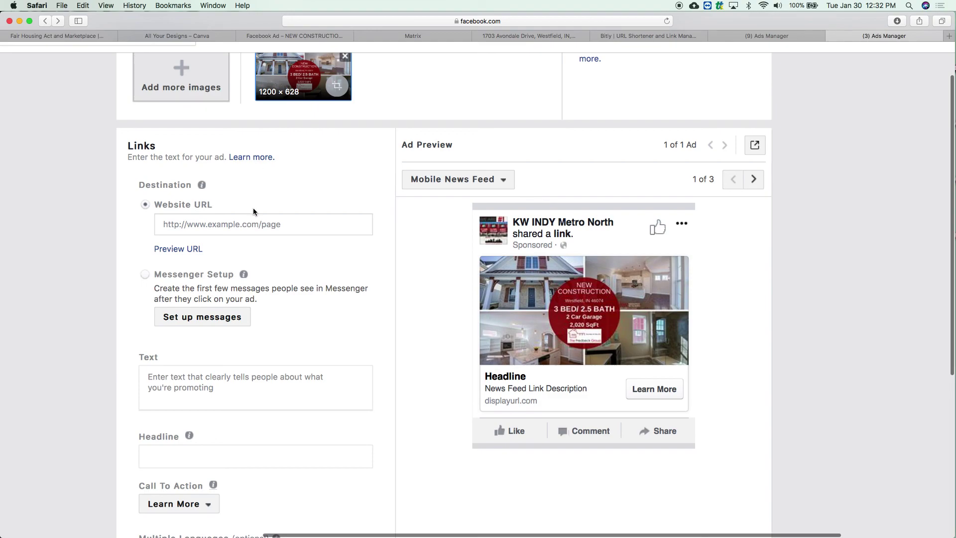
pyautogui.click(256, 225)
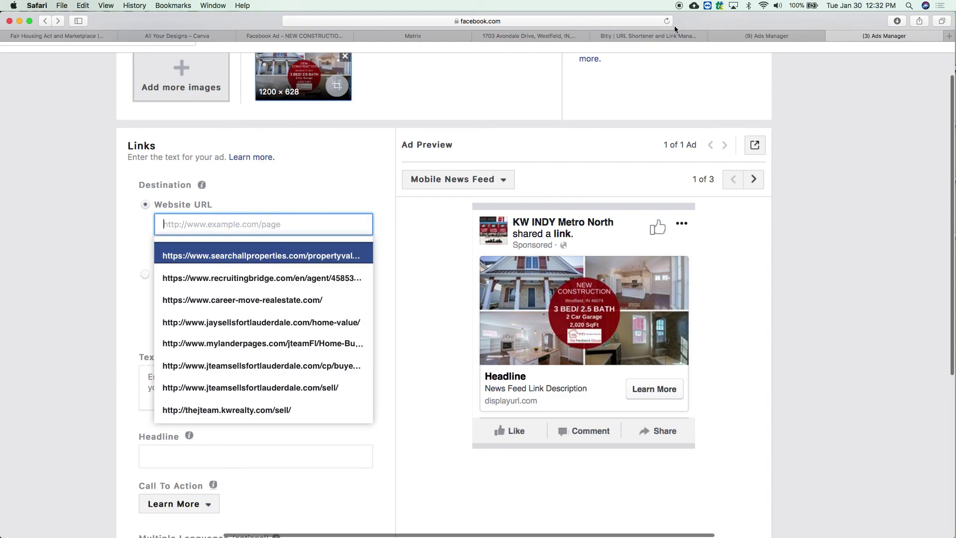
# Copy the KW Indianapolis listing page's web address and switch to the Bitly shortener.
pyautogui.click(534, 36)
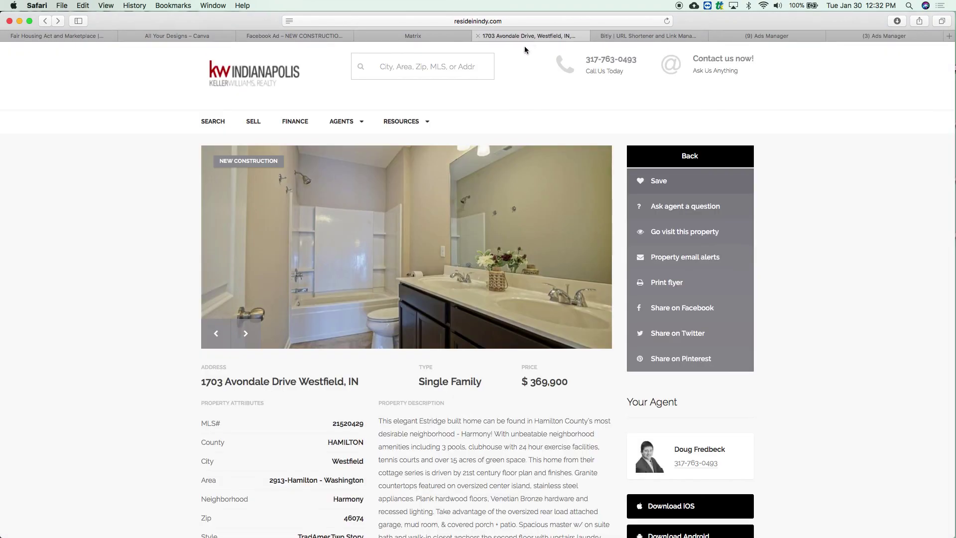
pyautogui.click(501, 20)
pyautogui.press('super+c')
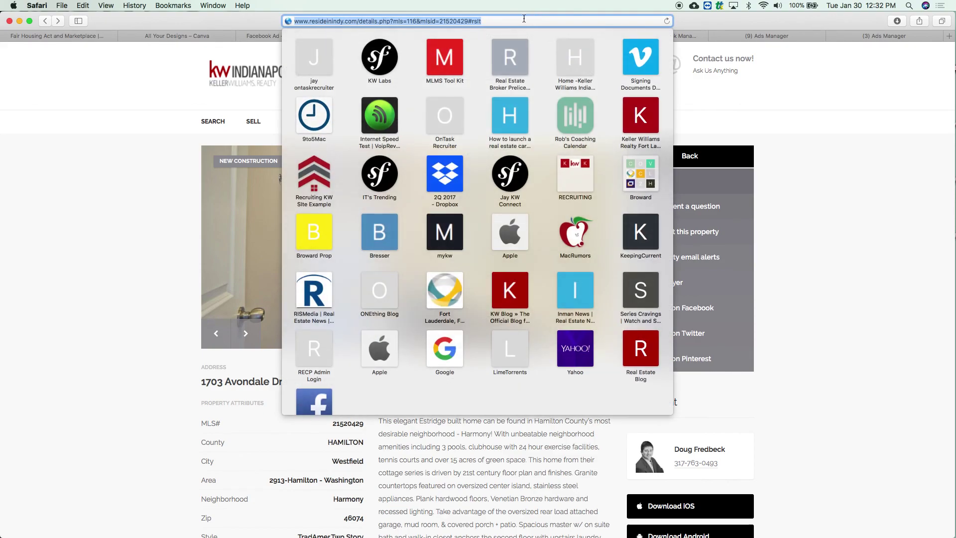
pyautogui.rightClick(463, 20)
pyautogui.click(468, 16)
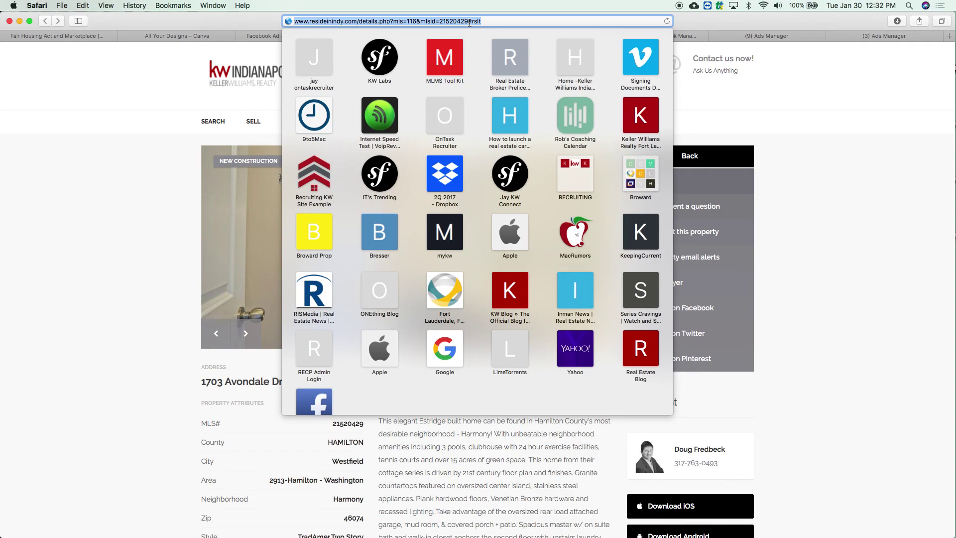
pyautogui.click(740, 22)
pyautogui.click(655, 35)
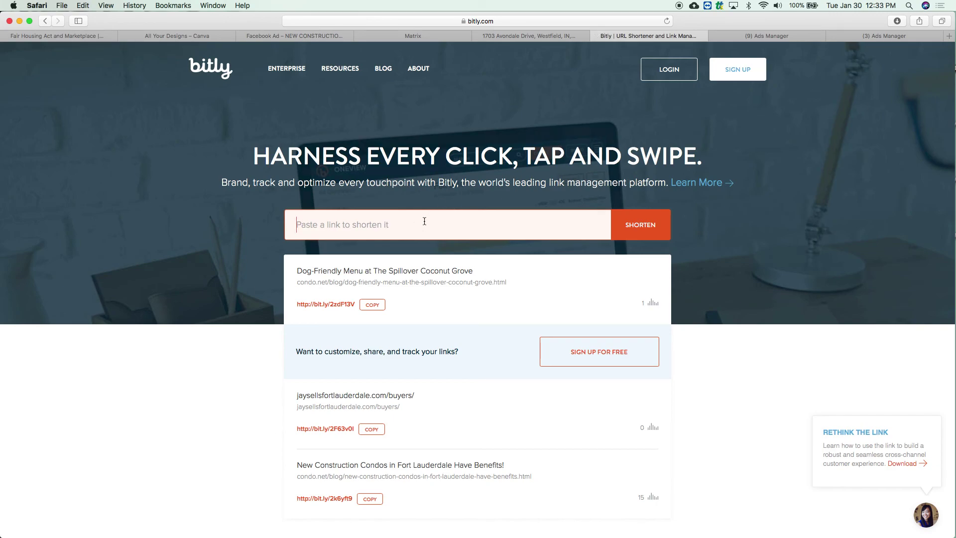
pyautogui.rightClick(317, 223)
pyautogui.click(331, 246)
pyautogui.press('Return')
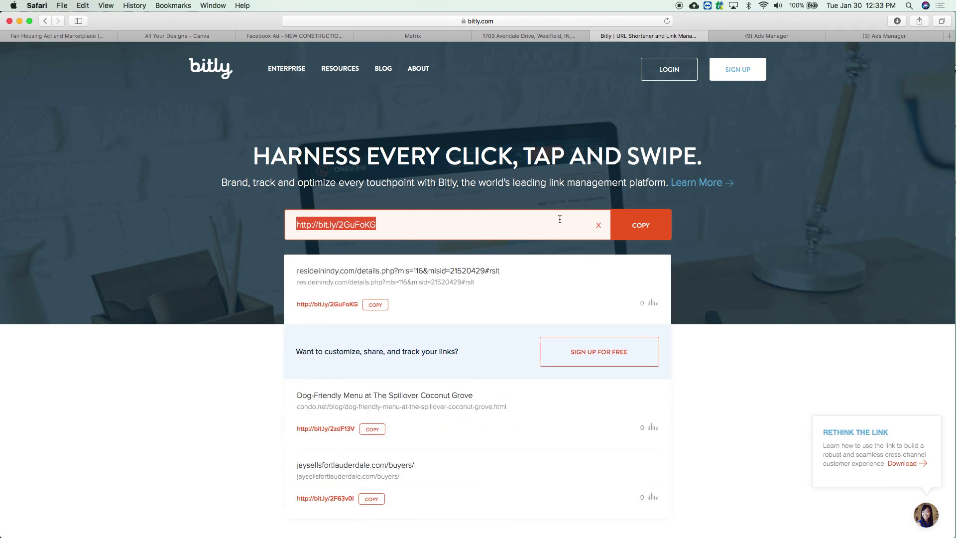
pyautogui.click(661, 226)
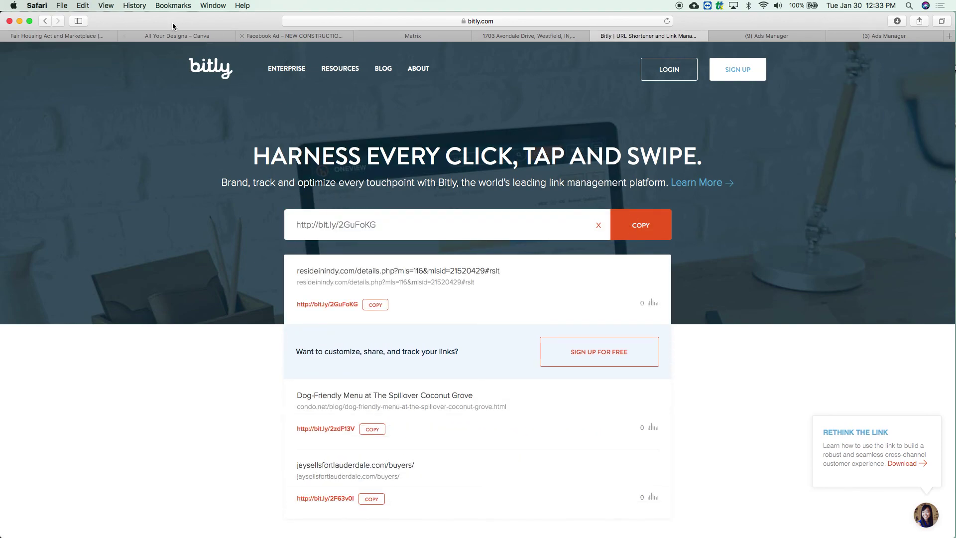
pyautogui.click(863, 36)
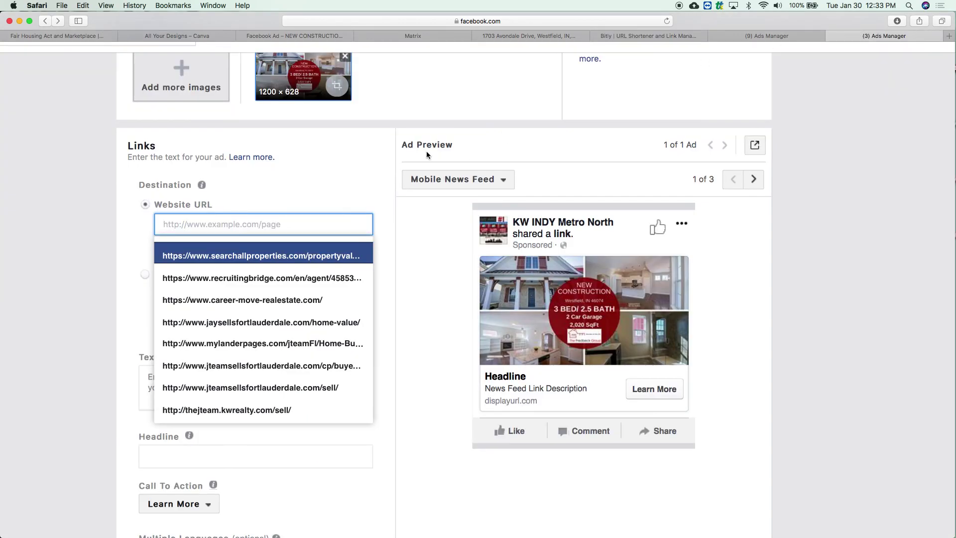
pyautogui.rightClick(228, 232)
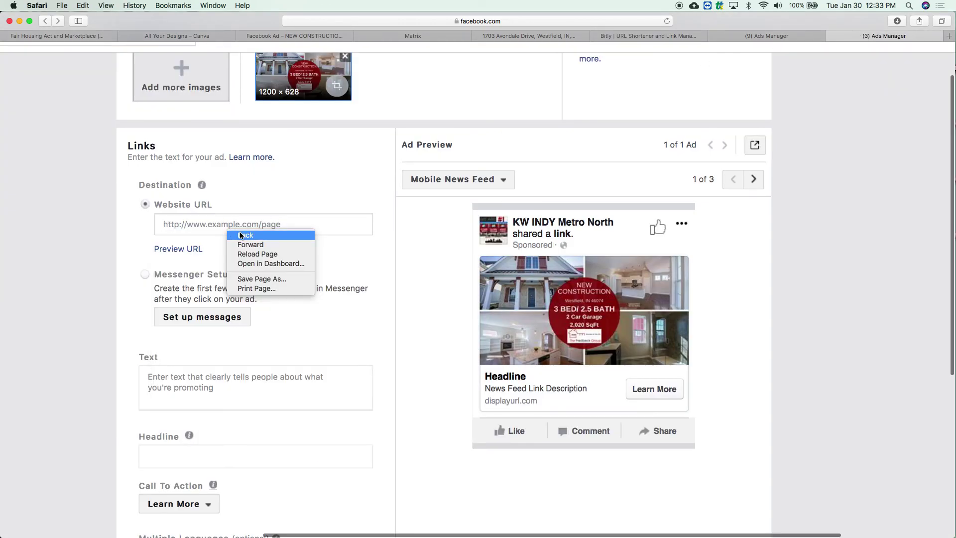
pyautogui.click(193, 224)
pyautogui.click(194, 224)
pyautogui.rightClick(198, 227)
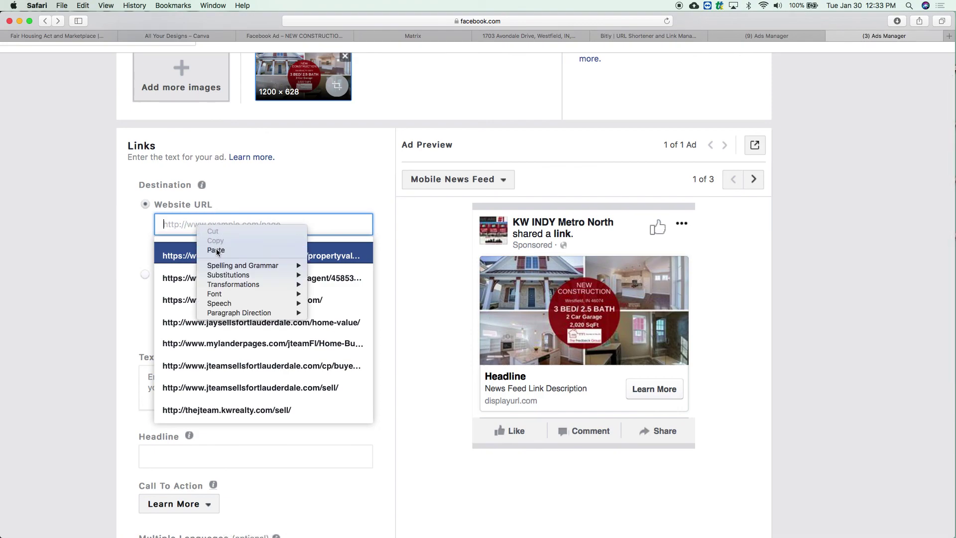
pyautogui.click(216, 250)
pyautogui.click(140, 232)
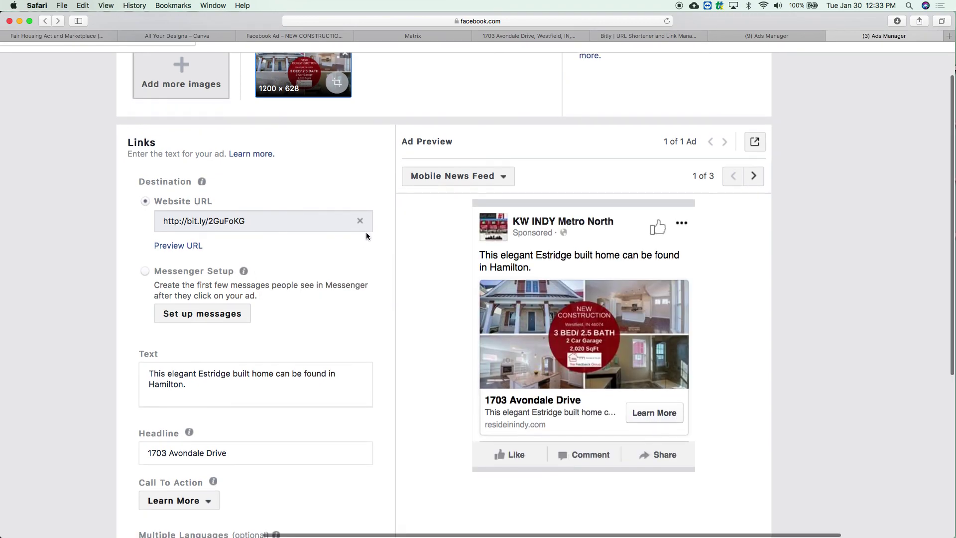
pyautogui.scroll(-1, 366, 235)
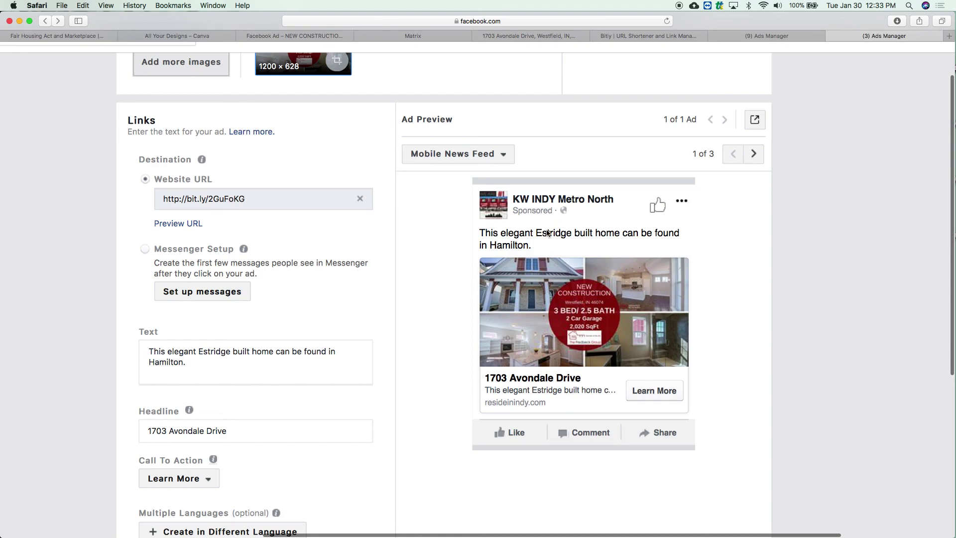
pyautogui.scroll(-1, 211, 380)
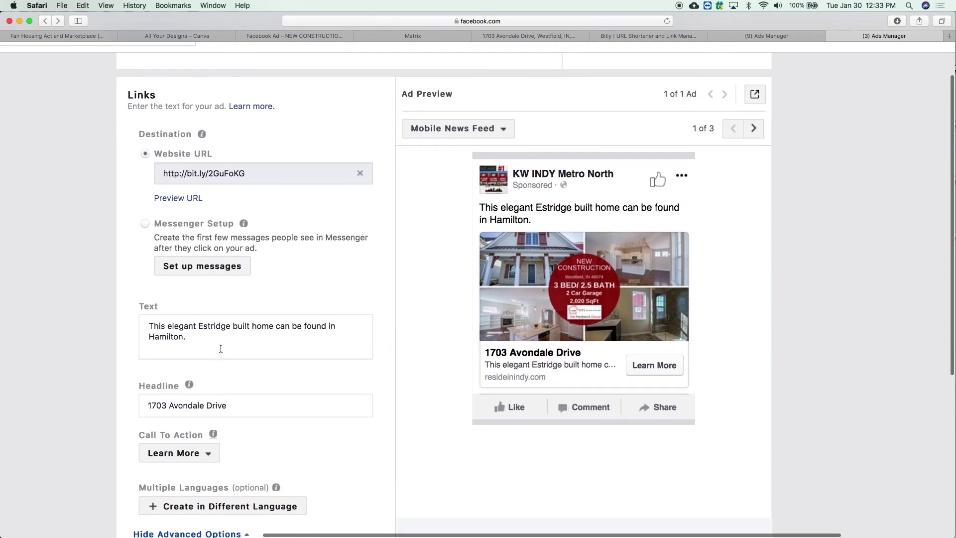
# Scroll to Advanced Options and clear a mistakenly entered price from the Display Link field.
pyautogui.scroll(-6, 213, 338)
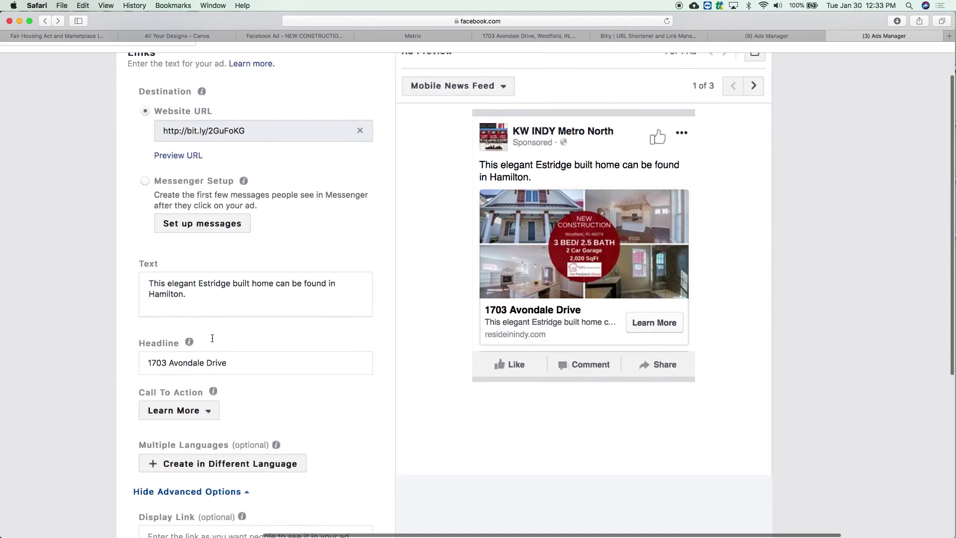
pyautogui.scroll(-3, 212, 338)
pyautogui.scroll(-2, 212, 338)
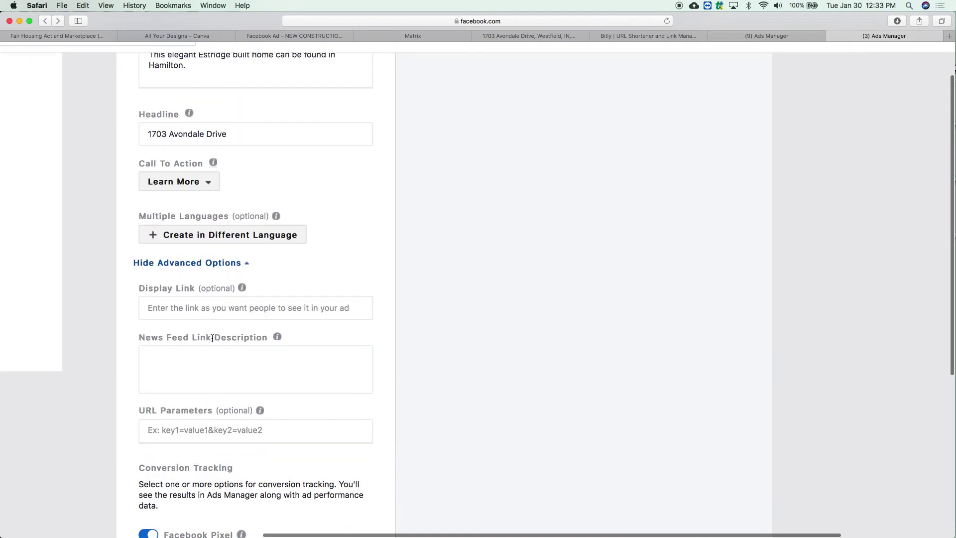
pyautogui.click(215, 311)
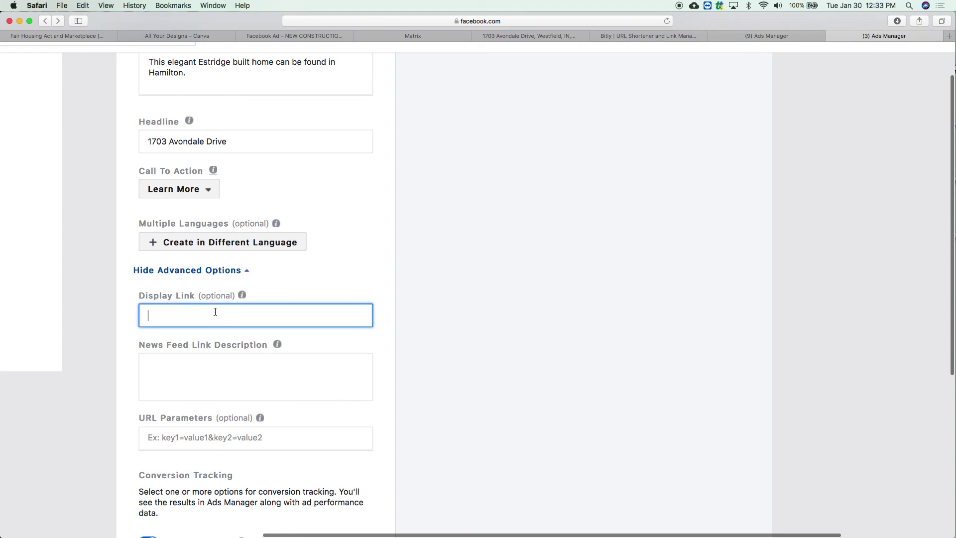
pyautogui.write('$369,')
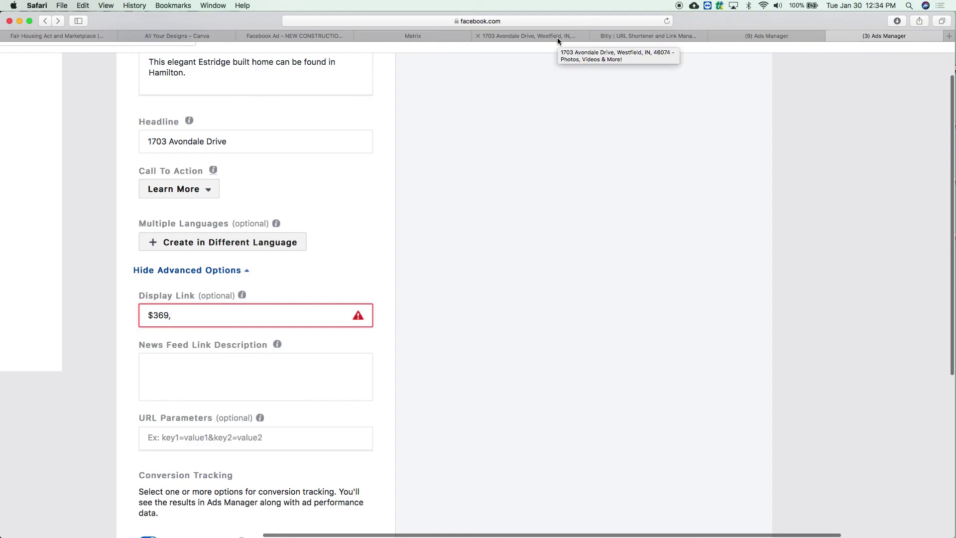
pyautogui.write('i')
pyautogui.write('899')
pyautogui.click(209, 373)
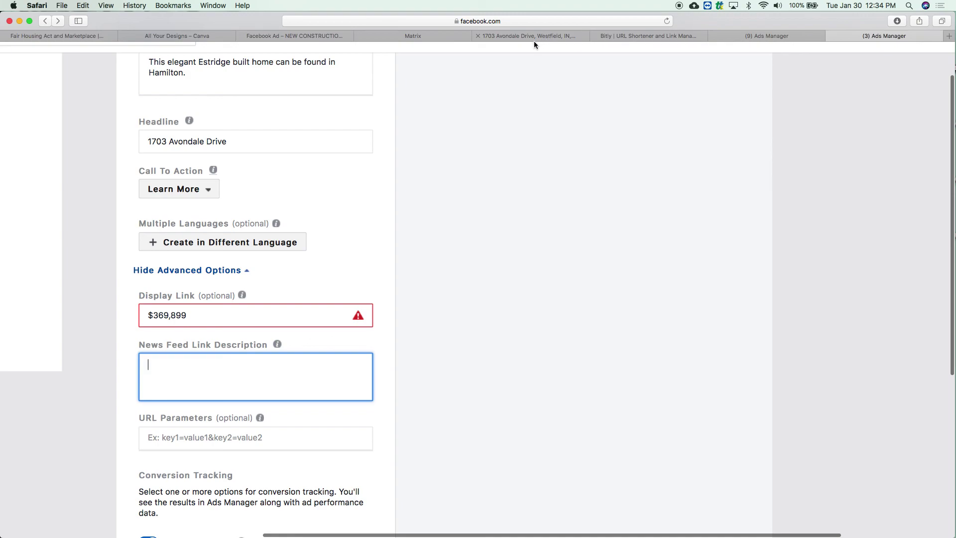
pyautogui.tripleClick(253, 313)
pyautogui.press('BackSpace')
# Enter $369,900 as the News Feed Link Description and check it in the preview.
pyautogui.click(230, 364)
pyautogui.write('$369,900')
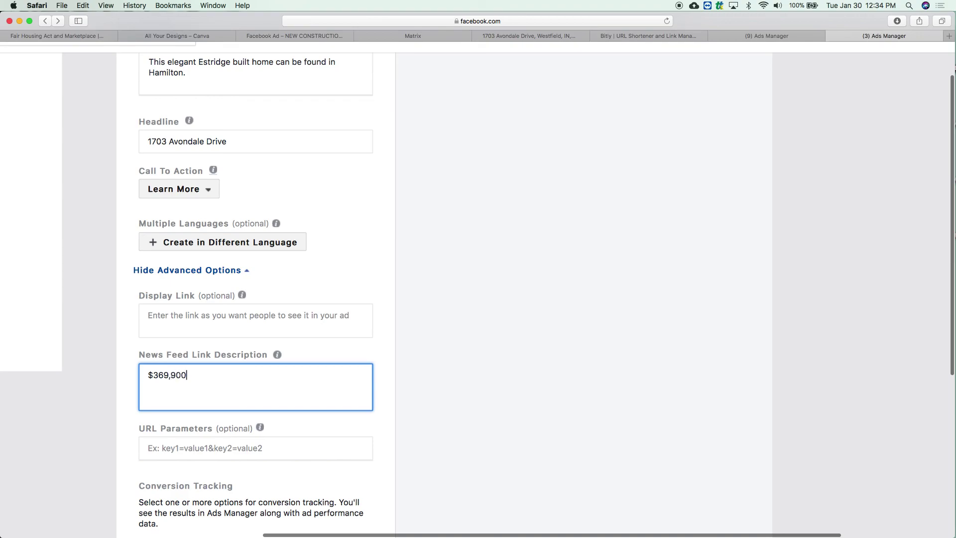
pyautogui.click(388, 324)
pyautogui.scroll(5, 436, 314)
pyautogui.scroll(10, 436, 315)
pyautogui.scroll(-8, 436, 316)
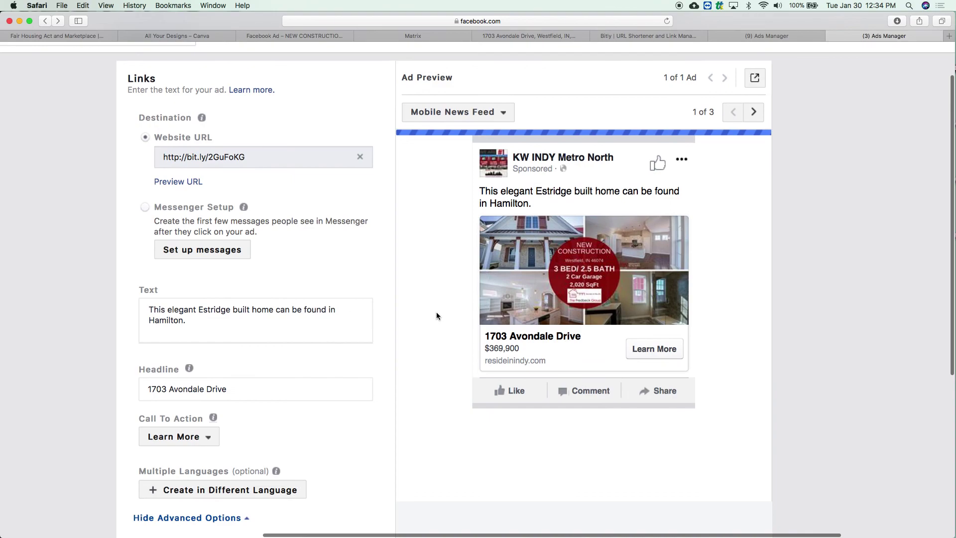
pyautogui.scroll(-1, 437, 313)
pyautogui.scroll(6, 436, 313)
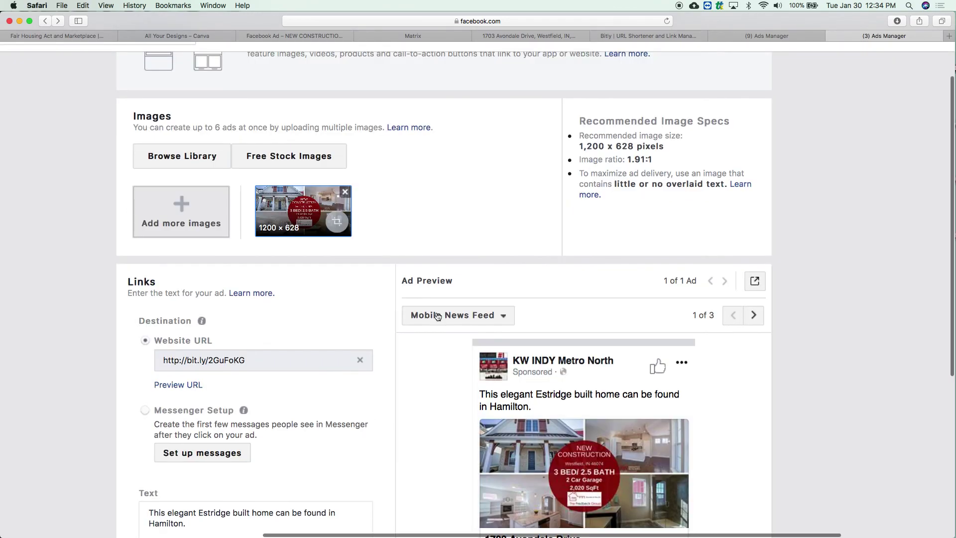
pyautogui.scroll(-2, 436, 314)
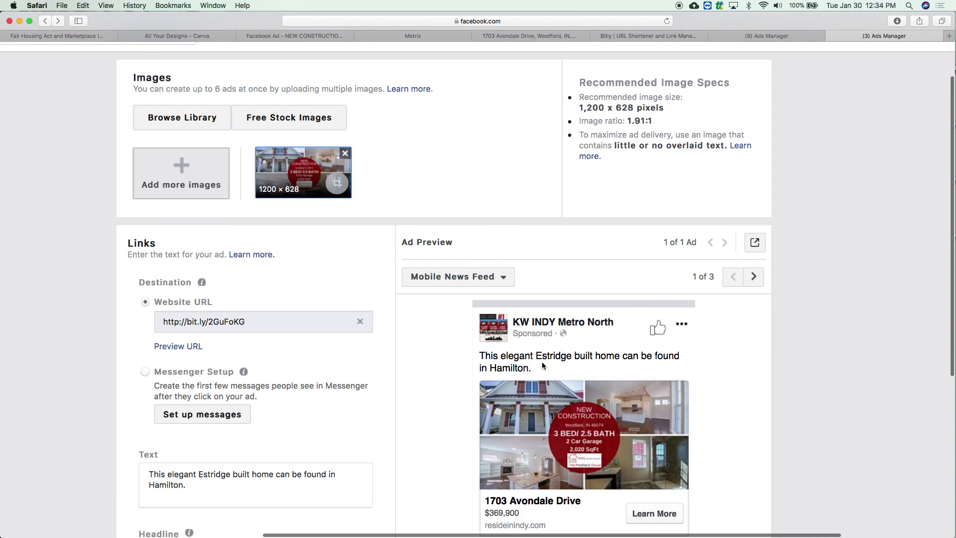
pyautogui.scroll(-3, 542, 365)
pyautogui.scroll(1, 542, 362)
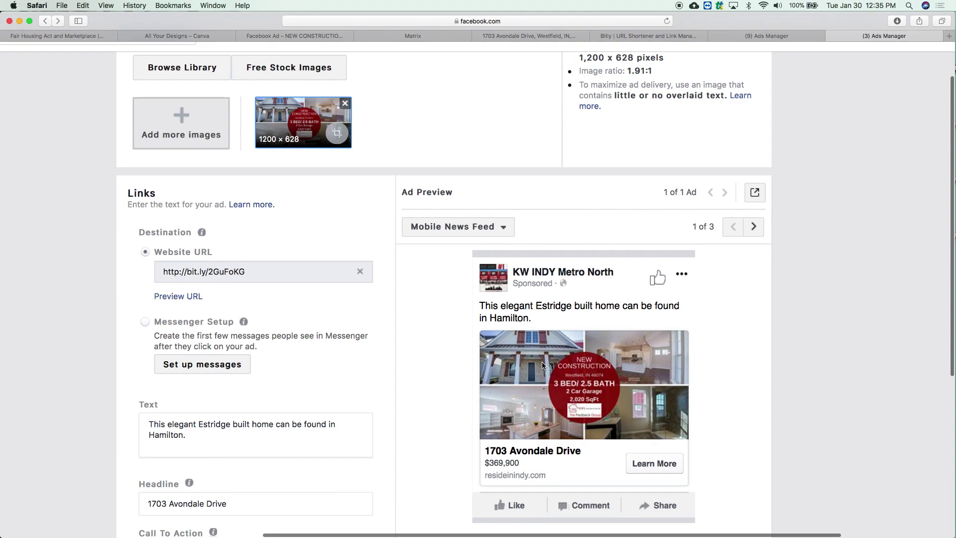
pyautogui.click(223, 438)
pyautogui.scroll(-2, 222, 438)
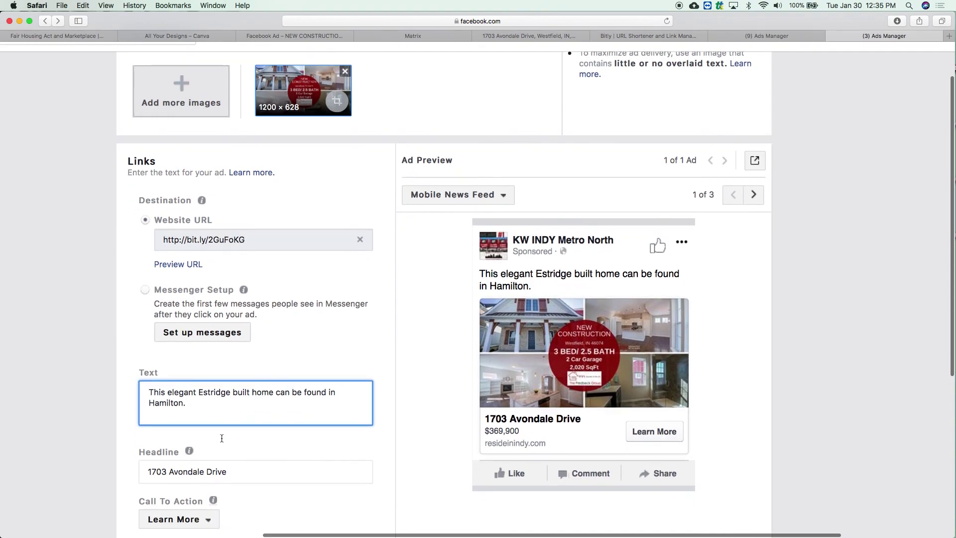
pyautogui.scroll(-4, 222, 438)
pyautogui.doubleClick(276, 364)
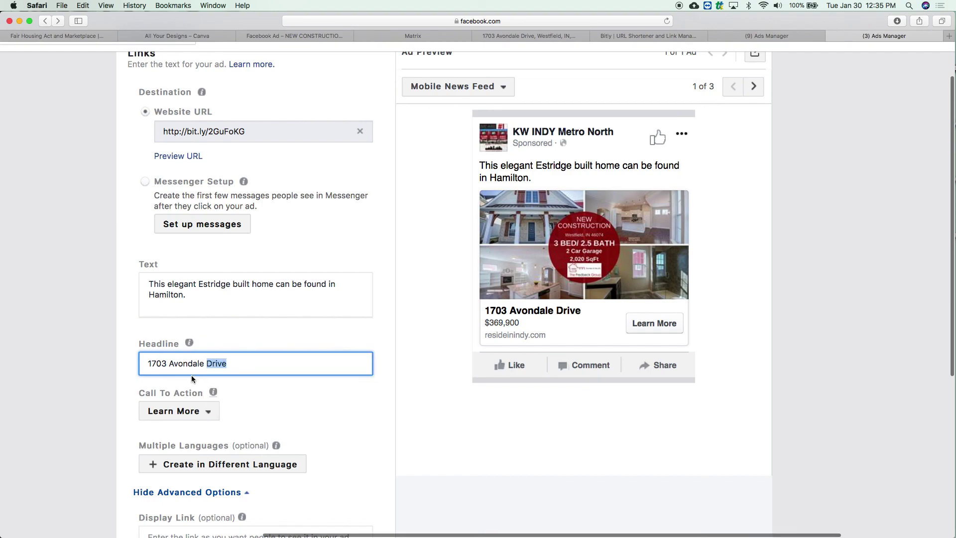
pyautogui.scroll(-2, 232, 319)
pyautogui.click(255, 325)
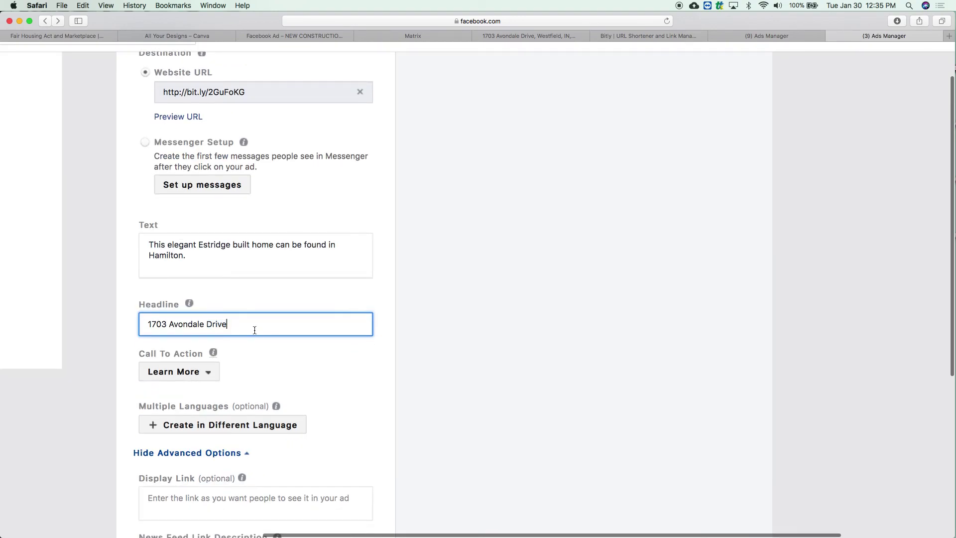
# Show the Call To Action choices, with Learn More still selected.
pyautogui.click(203, 372)
pyautogui.scroll(-2, 199, 399)
pyautogui.scroll(2, 199, 398)
pyautogui.scroll(-5, 378, 268)
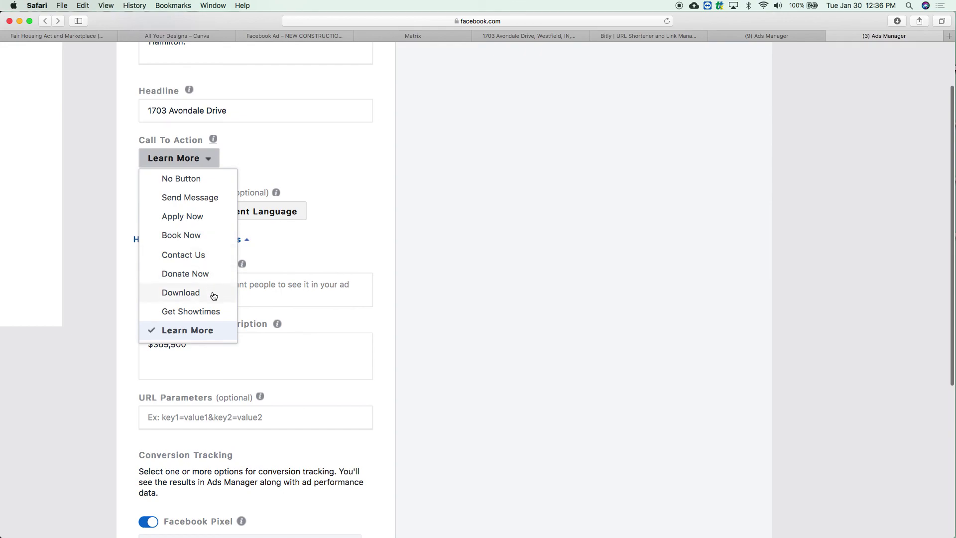
# Browse the call-to-action options and close the list, keeping Learn More.
pyautogui.scroll(-5, 214, 296)
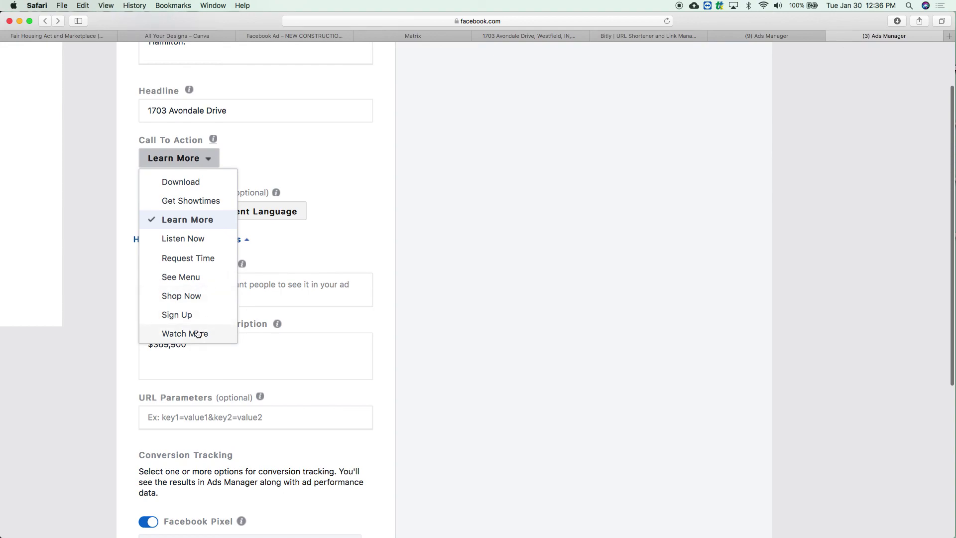
pyautogui.scroll(5, 198, 241)
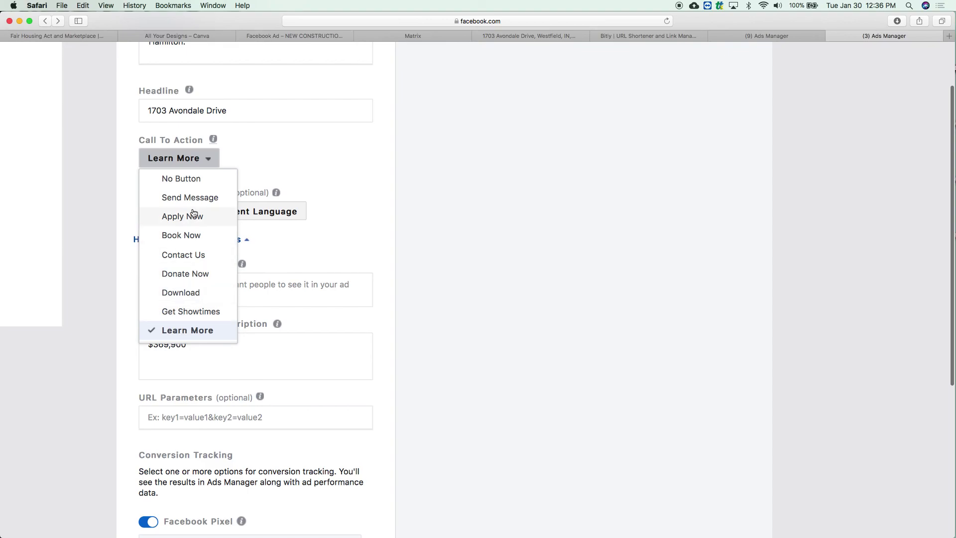
pyautogui.click(364, 206)
pyautogui.scroll(5, 364, 209)
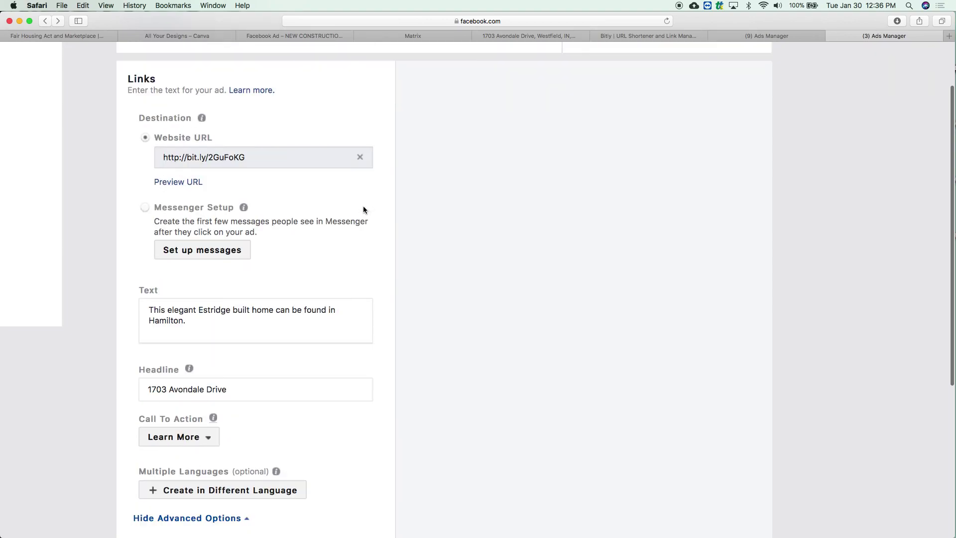
pyautogui.scroll(2, 363, 207)
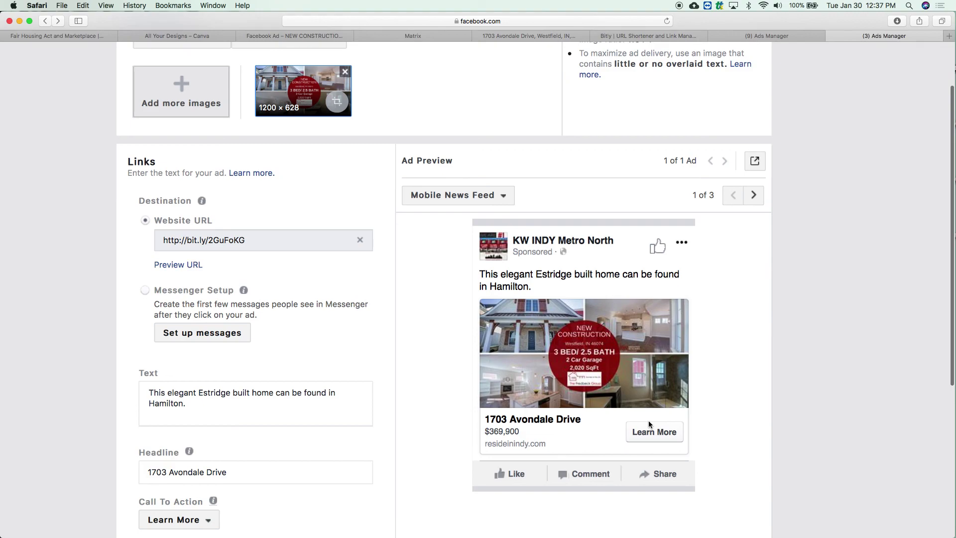
pyautogui.scroll(-5, 649, 421)
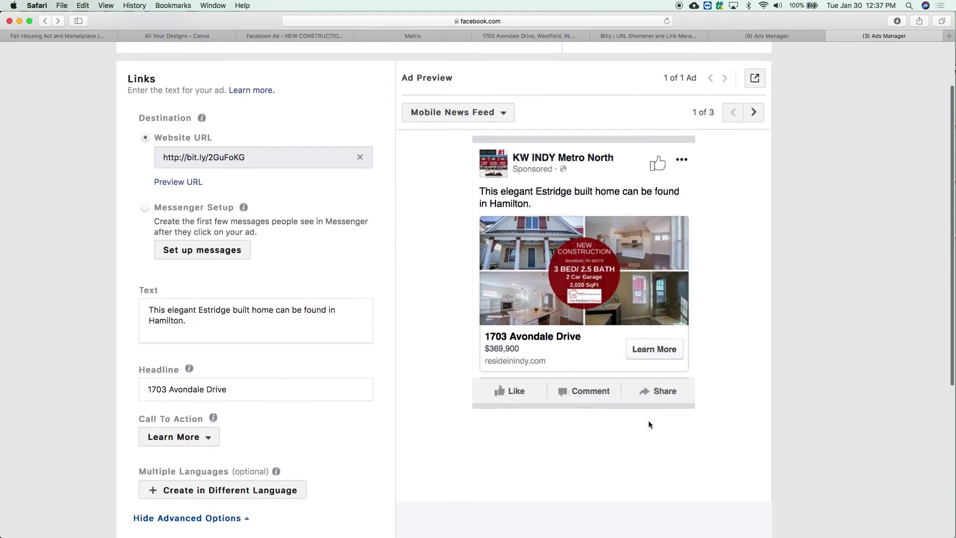
pyautogui.scroll(-3, 370, 303)
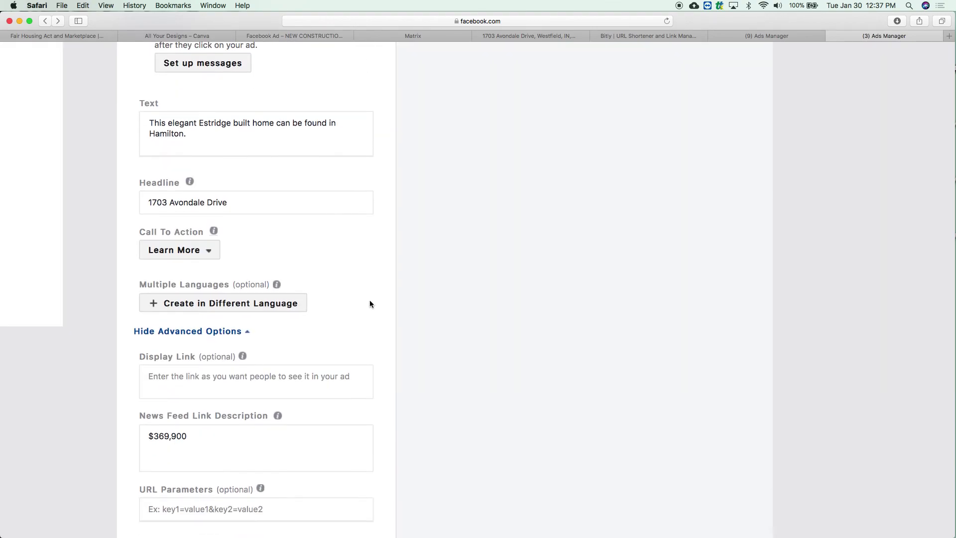
pyautogui.click(199, 333)
pyautogui.scroll(5, 518, 134)
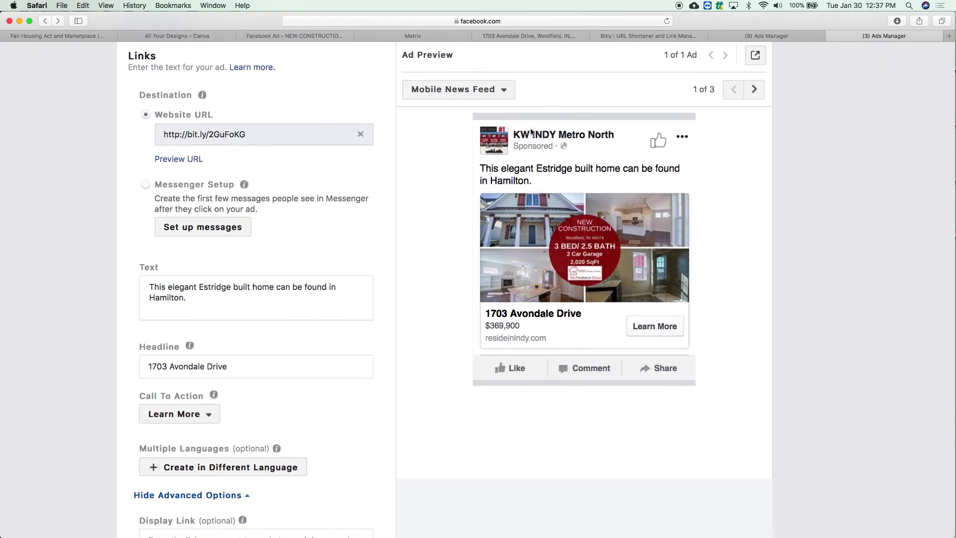
pyautogui.scroll(4, 531, 132)
pyautogui.scroll(-2, 531, 132)
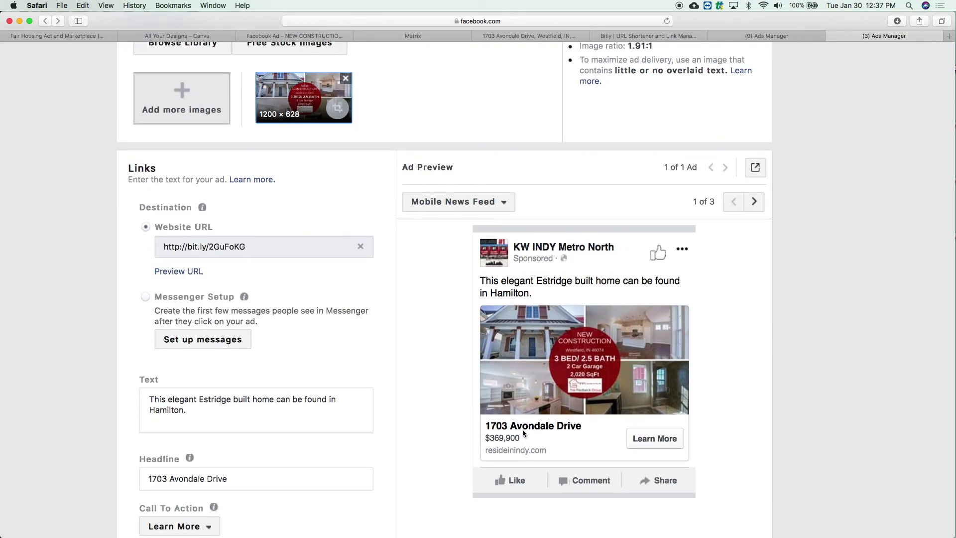
pyautogui.scroll(-10, 523, 433)
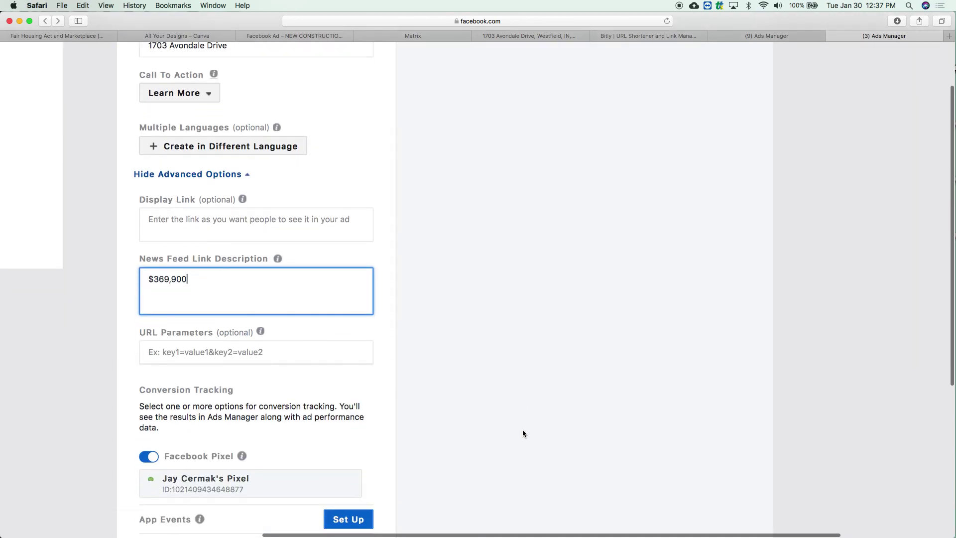
pyautogui.scroll(-3, 523, 433)
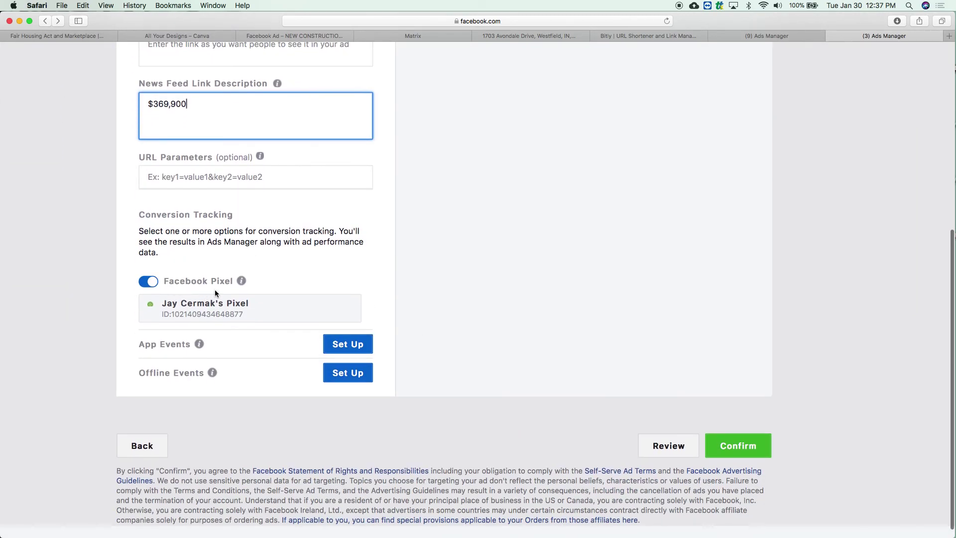
pyautogui.moveTo(242, 282)
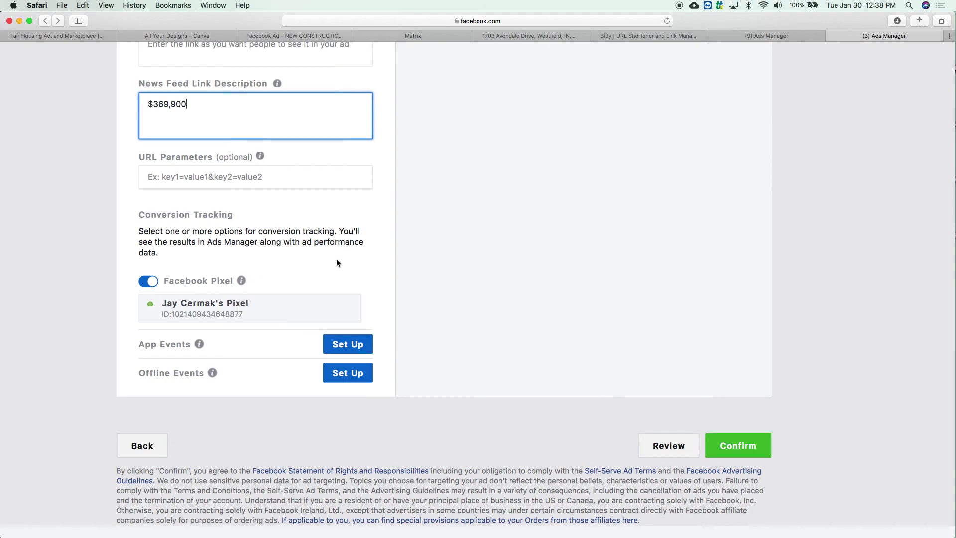
pyautogui.moveTo(240, 283)
pyautogui.moveTo(248, 316); pyautogui.dragTo(173, 317)
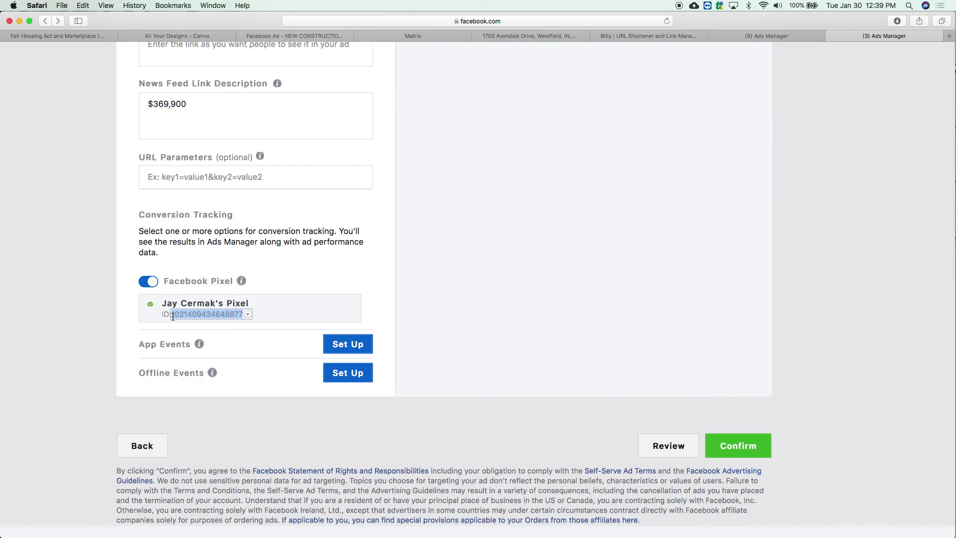
pyautogui.click(375, 218)
pyautogui.scroll(10, 372, 249)
pyautogui.scroll(7, 372, 254)
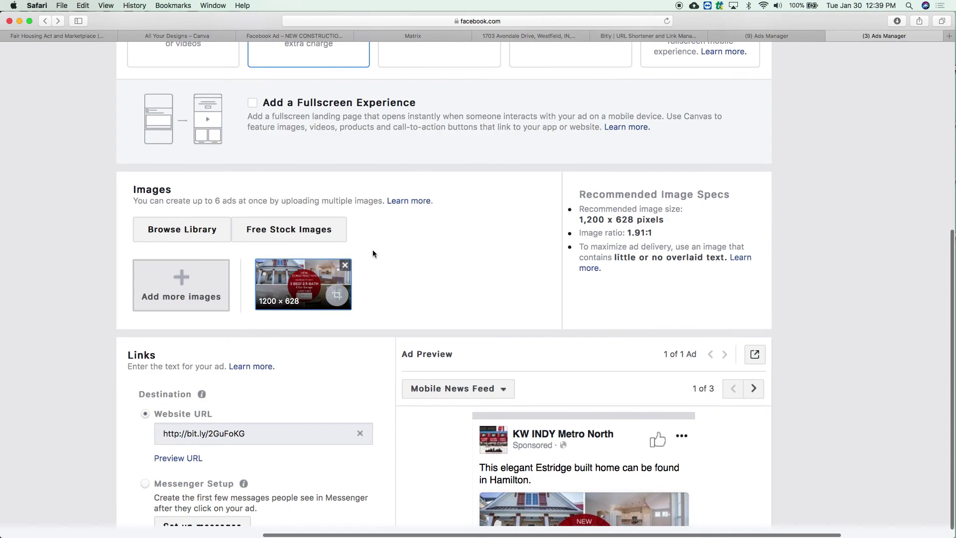
pyautogui.scroll(-3, 373, 253)
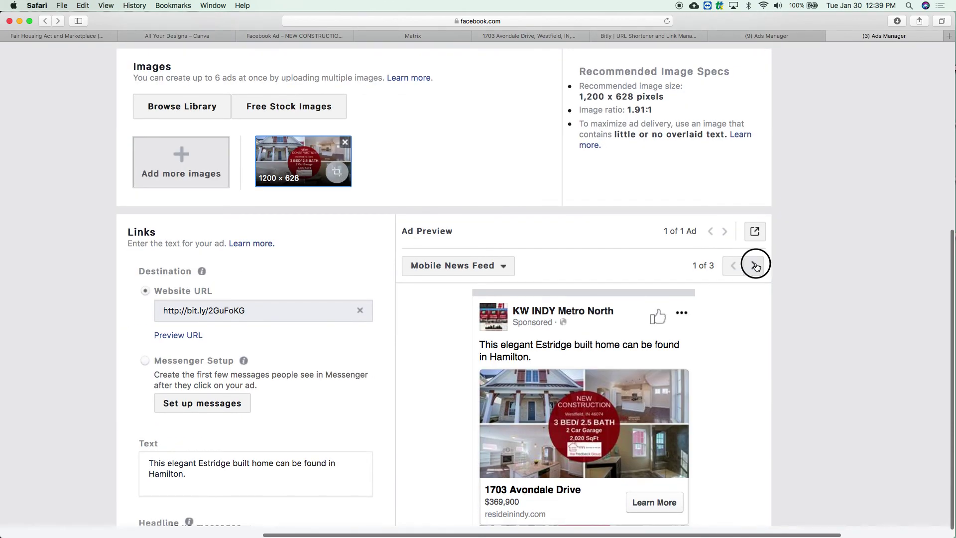
pyautogui.click(755, 267)
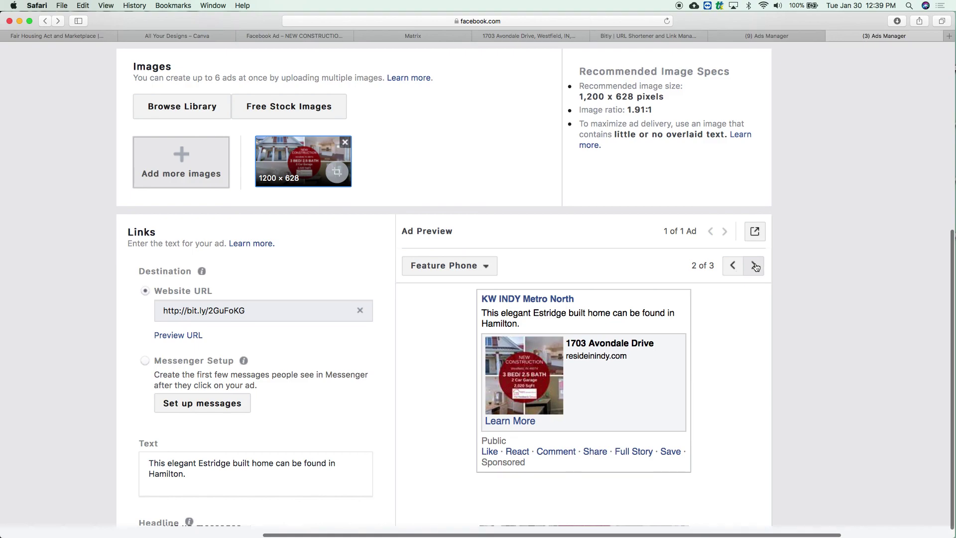
pyautogui.click(755, 266)
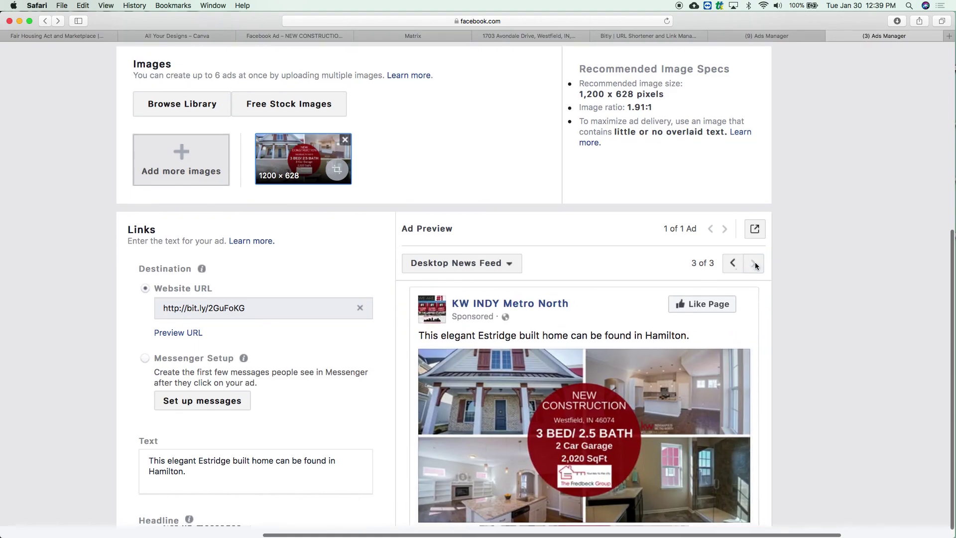
pyautogui.scroll(-3, 756, 266)
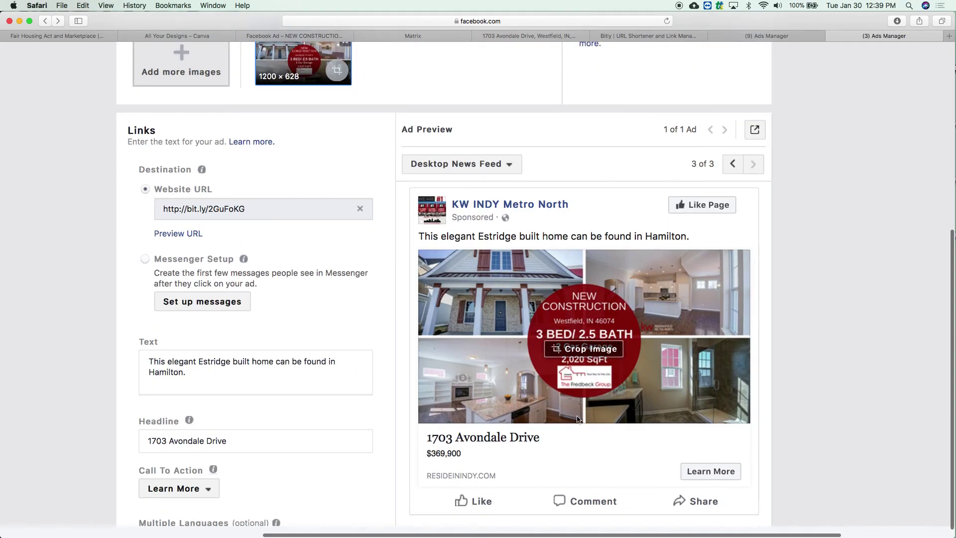
pyautogui.click(732, 166)
pyautogui.click(732, 164)
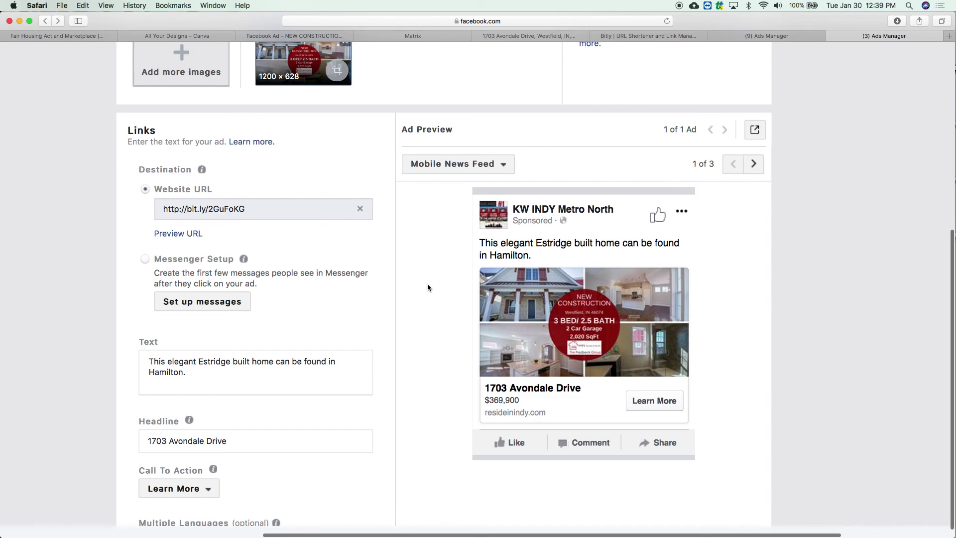
pyautogui.scroll(-15, 427, 283)
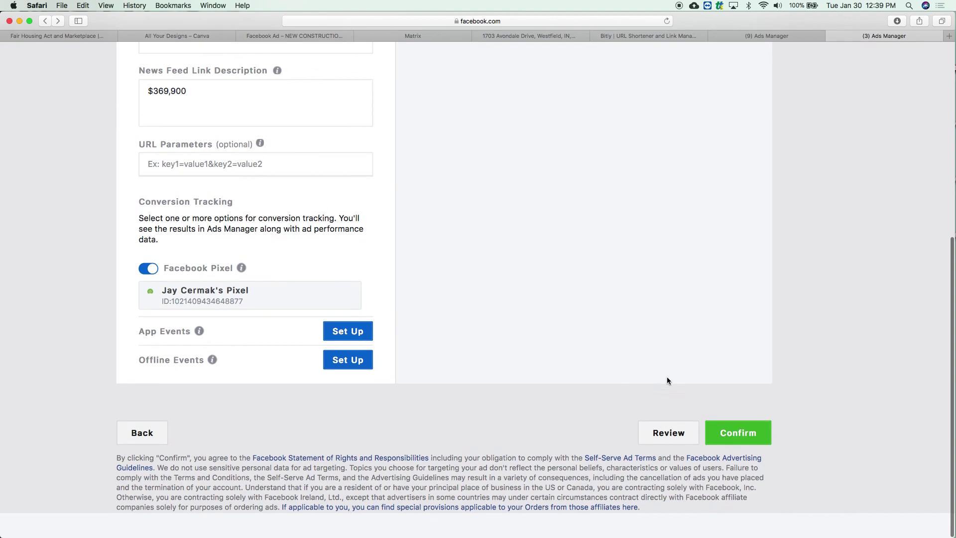
pyautogui.click(723, 440)
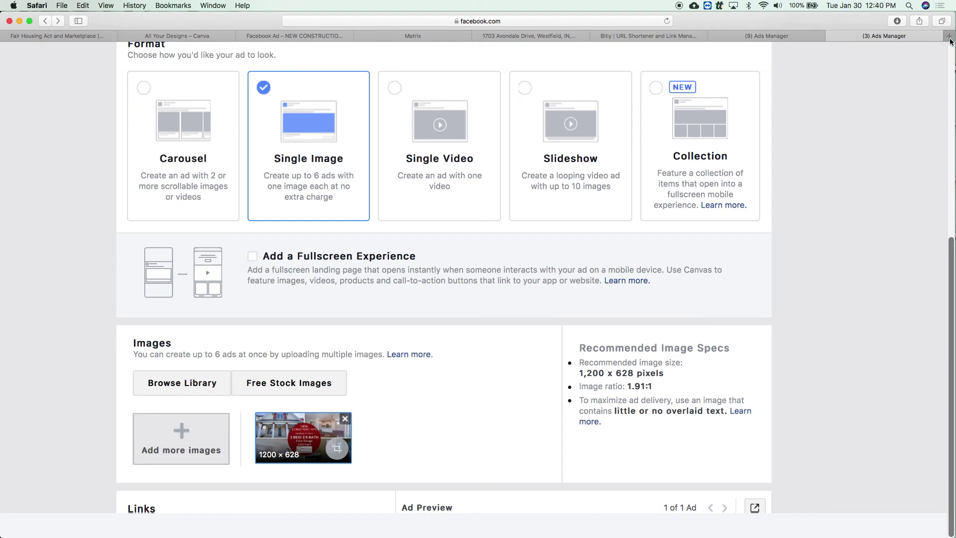
# Load listings2leads.com in a new Safari tab.
pyautogui.click(951, 40)
pyautogui.write('listings2')
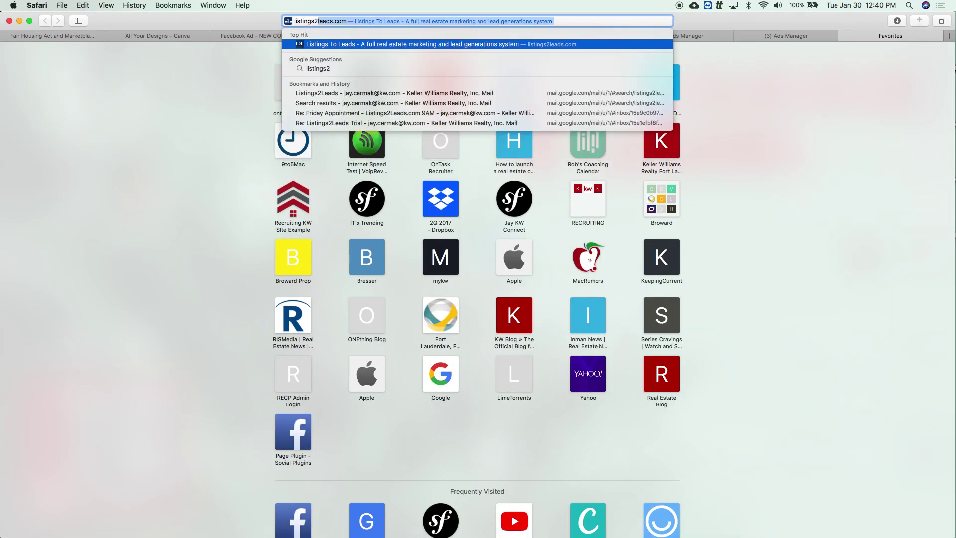
pyautogui.press('Return')
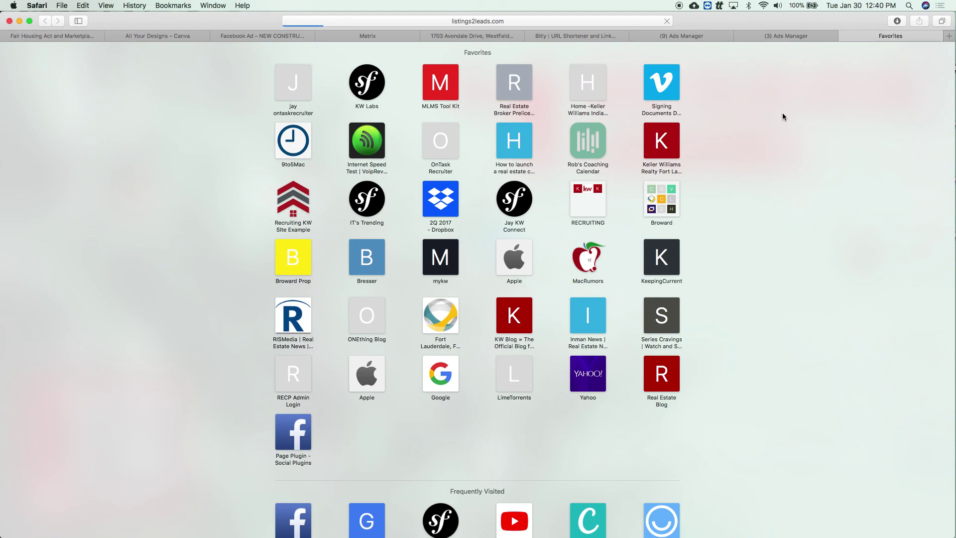
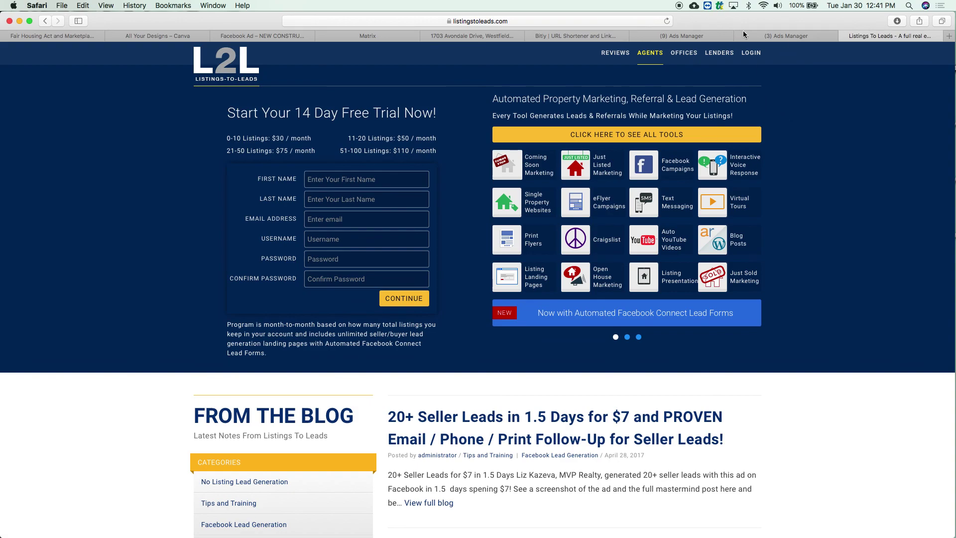
# Switch back to Ads Manager to show the Campaigns table listing all 15 campaigns.
pyautogui.click(789, 39)
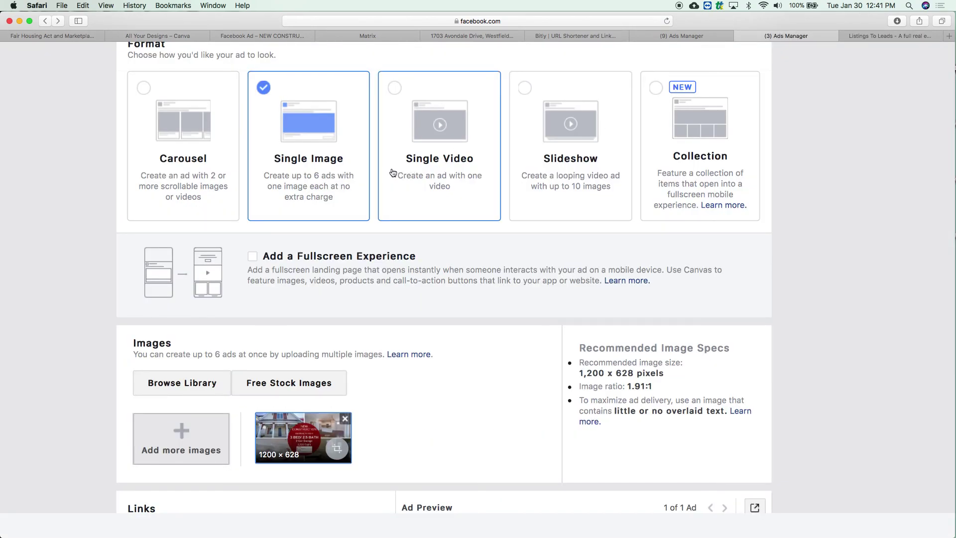
pyautogui.click(685, 37)
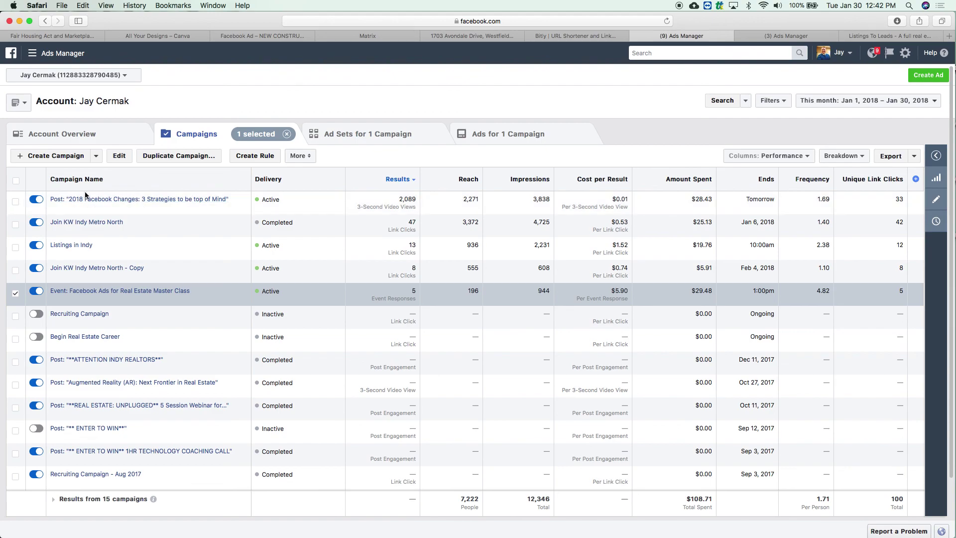
pyautogui.scroll(5, 431, 165)
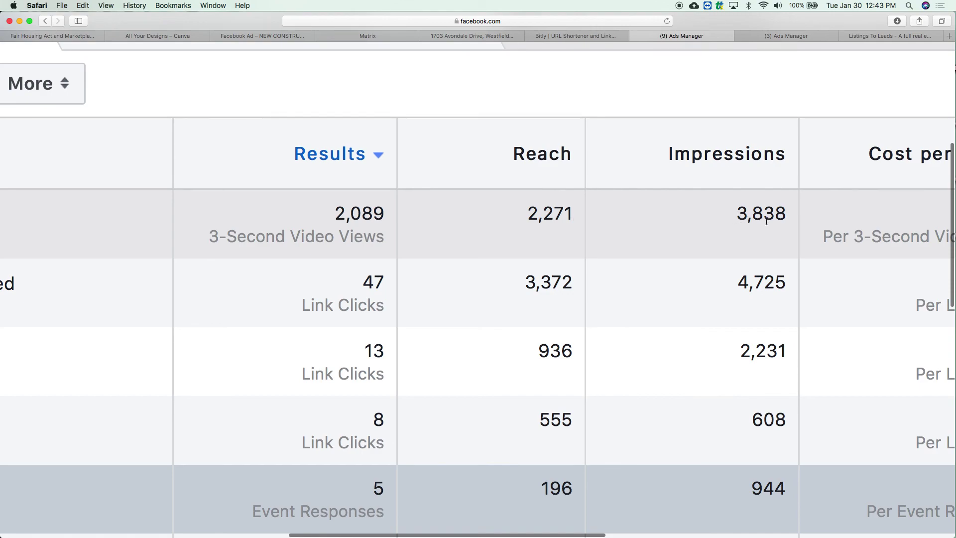
pyautogui.hscroll(1, 766, 222)
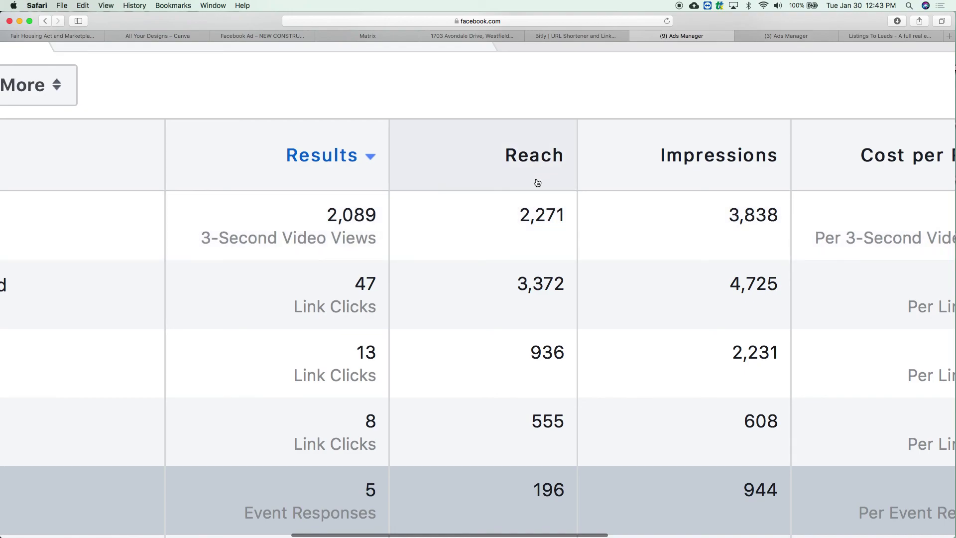
pyautogui.moveTo(538, 177)
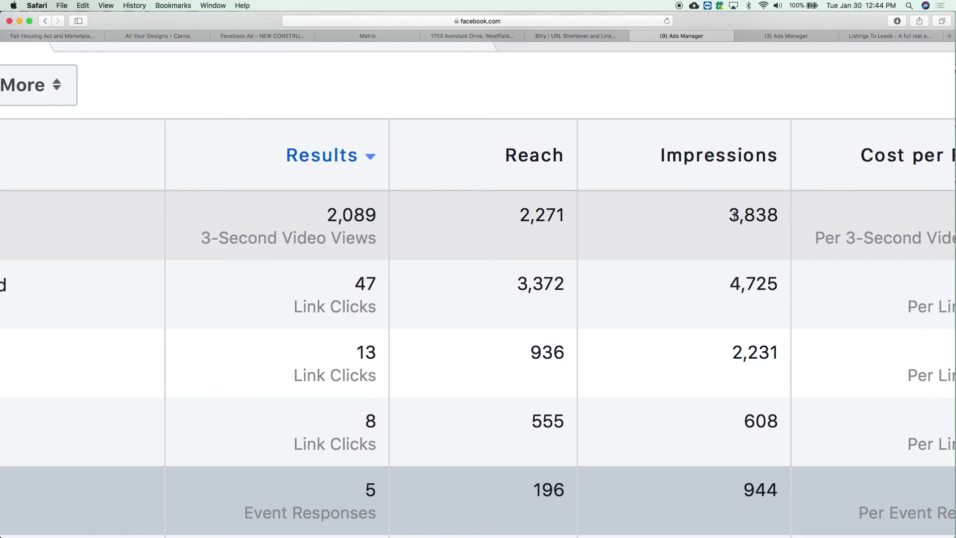
pyautogui.hscroll(-15, 735, 216)
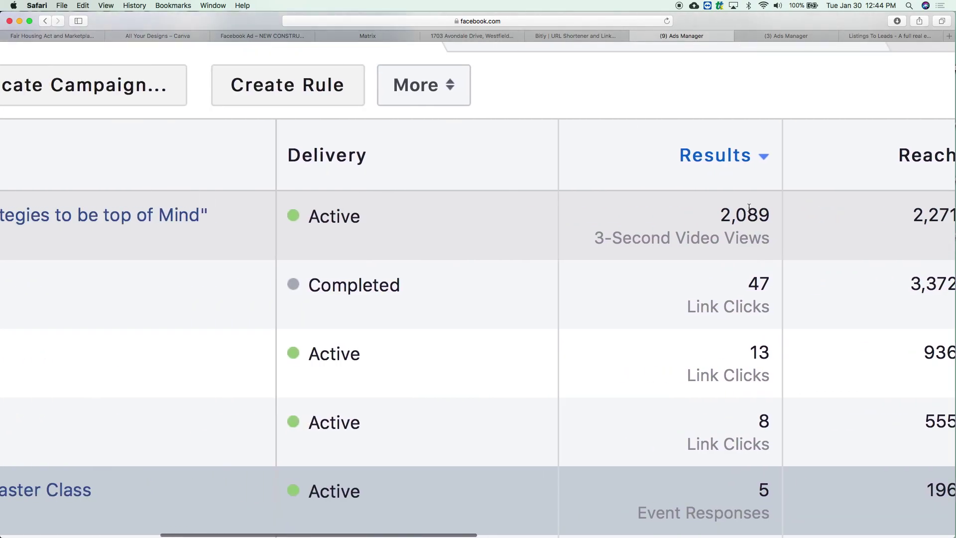
pyautogui.scroll(-5, 378, 154)
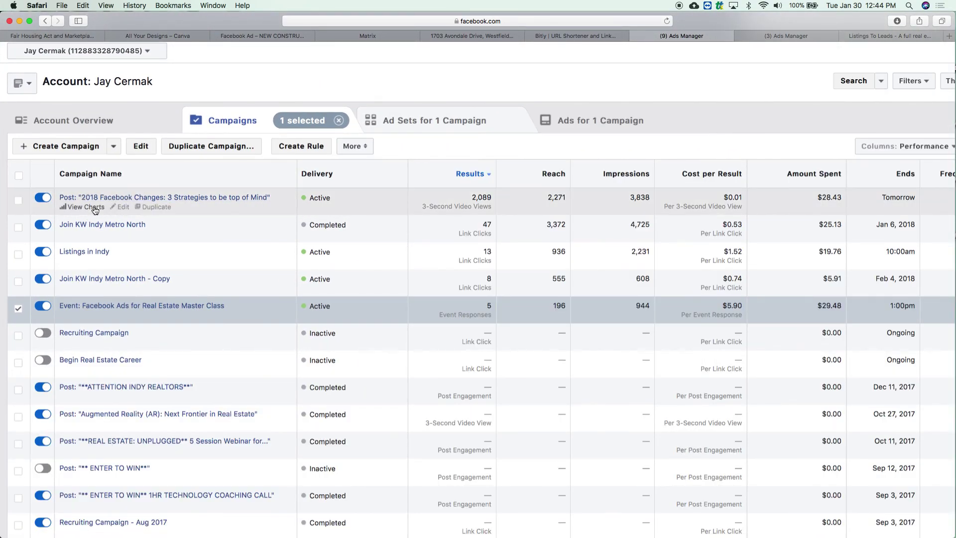
# Open the performance charts for the '2018 Facebook Changes: 3 Strategies to be top of Mind' campaign.
pyautogui.click(94, 207)
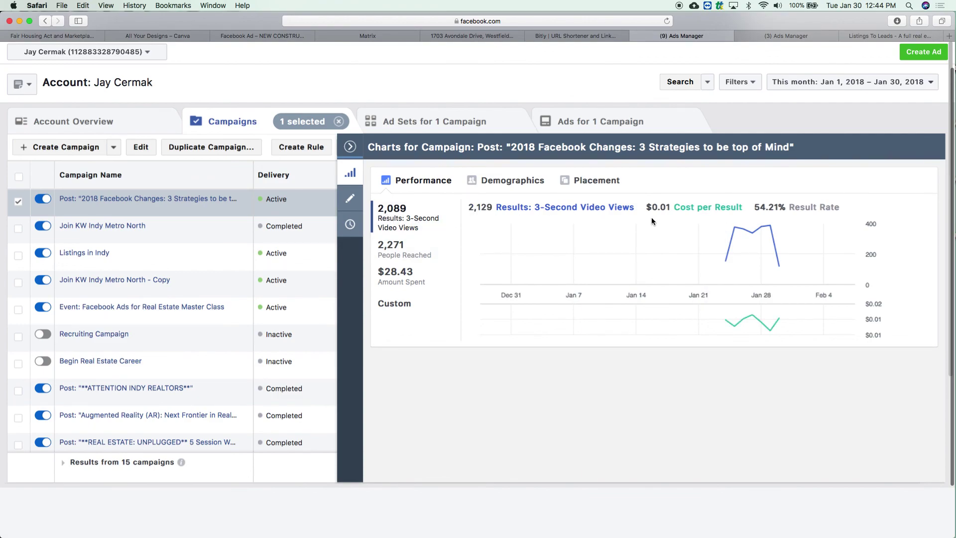
pyautogui.moveTo(702, 255)
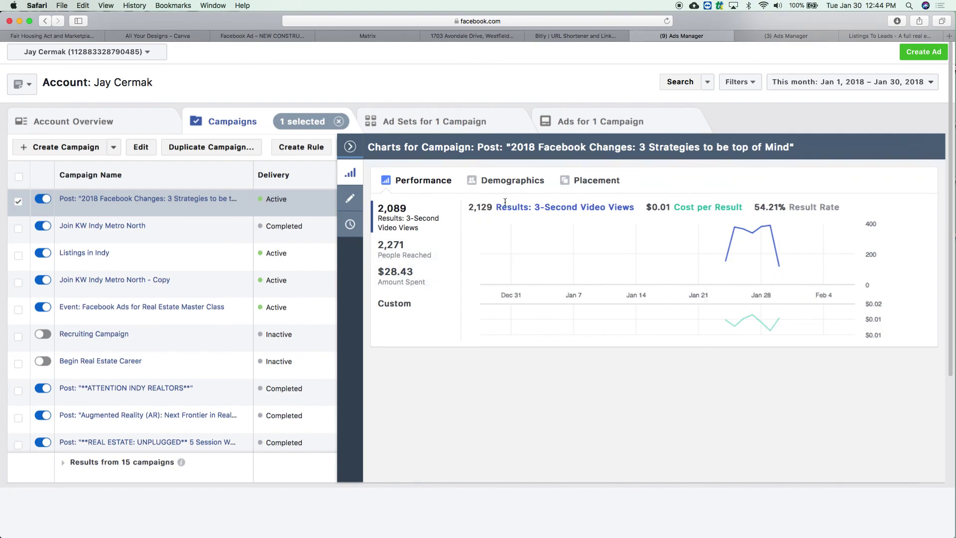
# Review the campaign's age and gender demographics: women 65% and men 34% of video views.
pyautogui.click(505, 182)
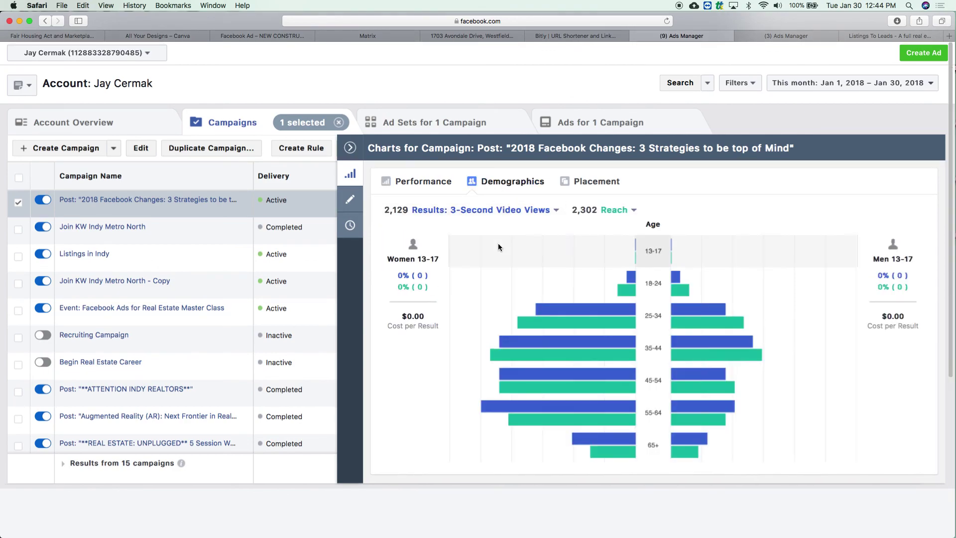
pyautogui.scroll(-2, 498, 243)
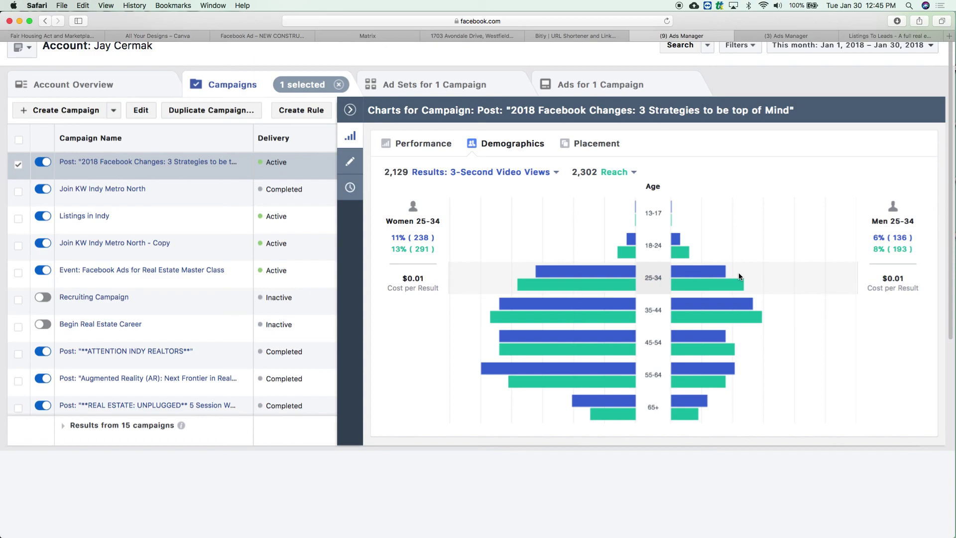
pyautogui.scroll(-1, 621, 301)
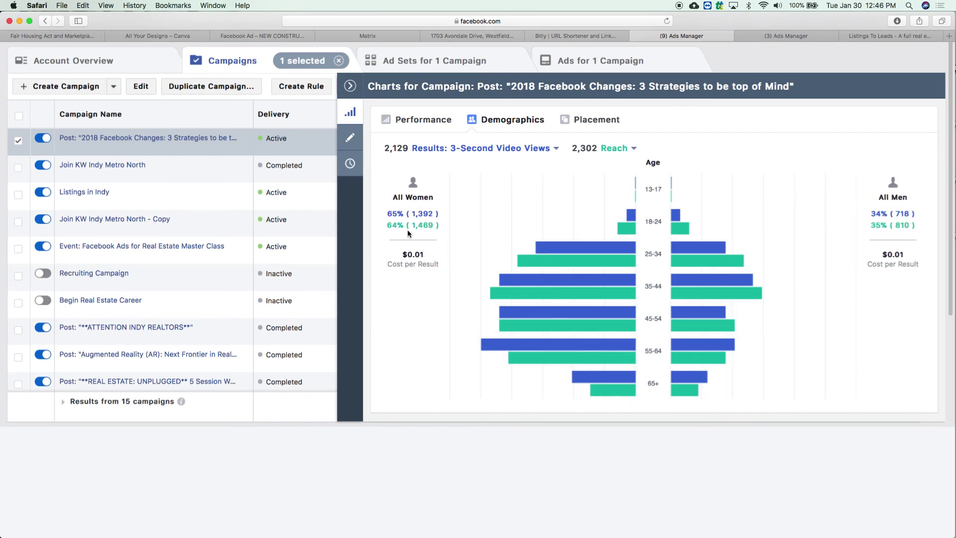
# Show the campaign's results broken down by placement.
pyautogui.click(596, 123)
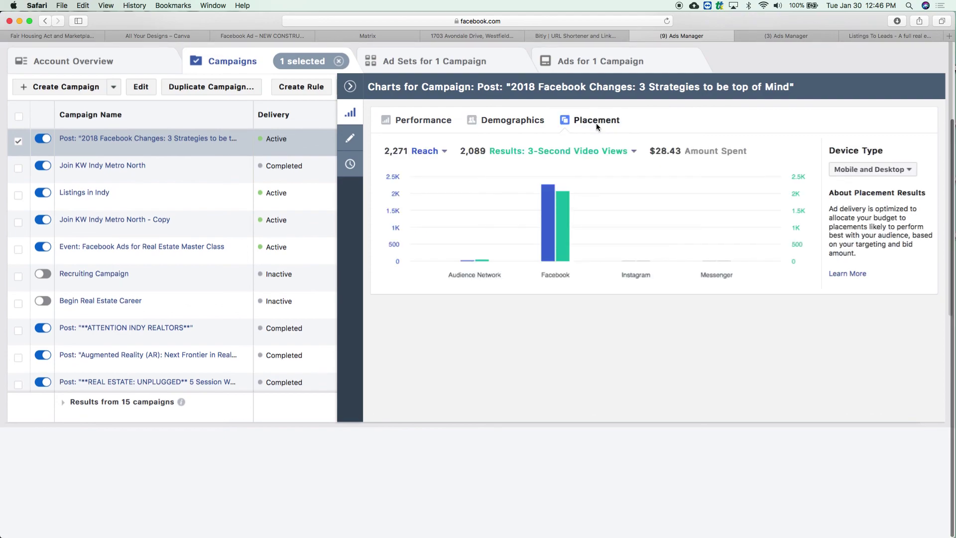
pyautogui.moveTo(462, 255)
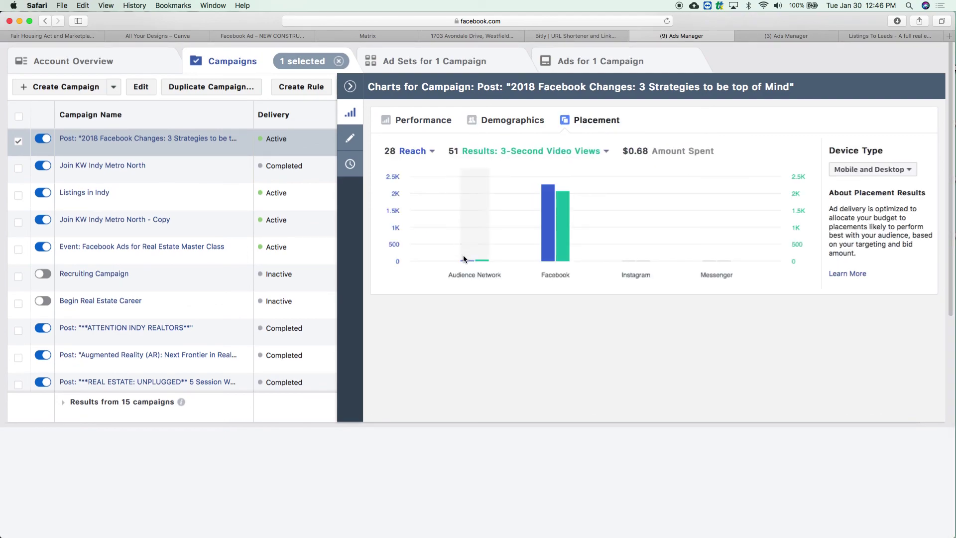
pyautogui.moveTo(552, 240)
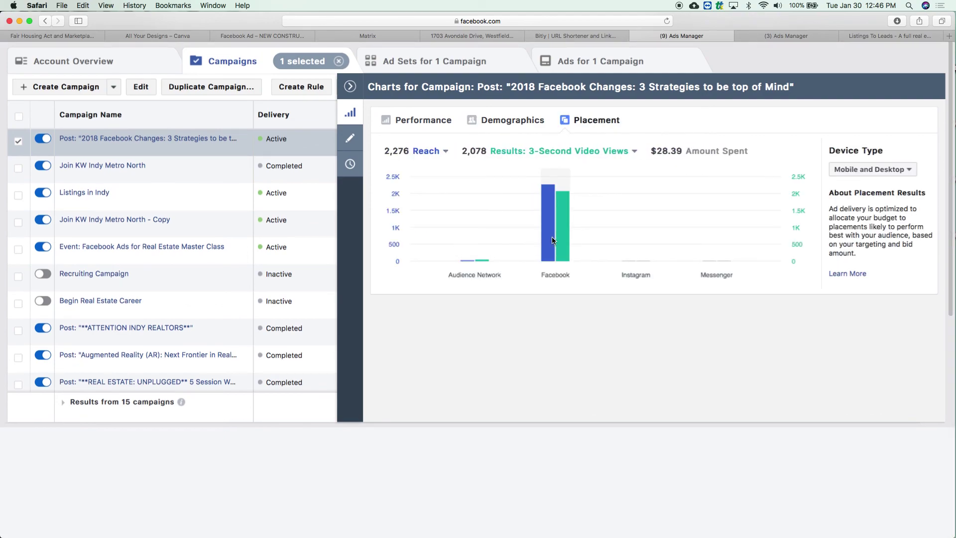
pyautogui.moveTo(636, 263)
# Filter the placement chart to Desktop Only, then to Mobile Only (2,315 reach).
pyautogui.click(871, 170)
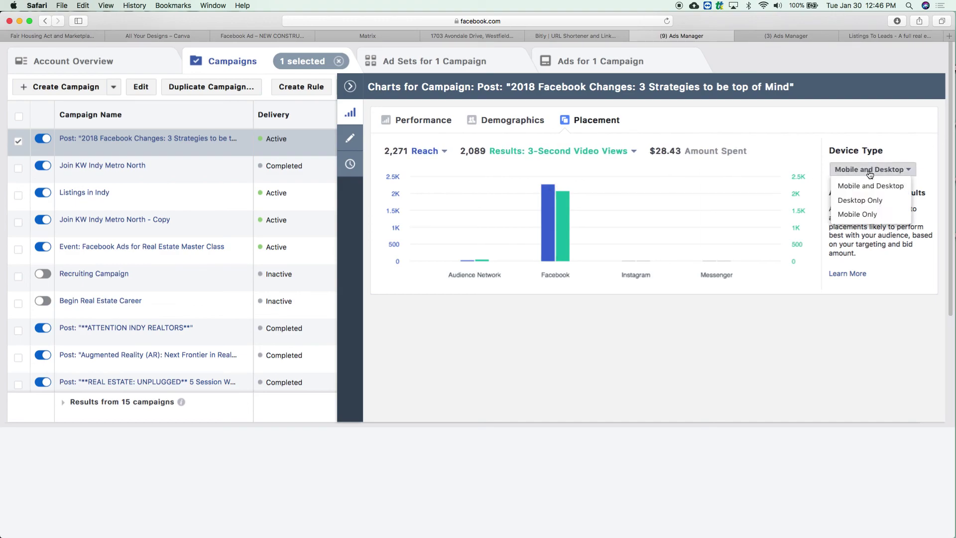
pyautogui.click(861, 200)
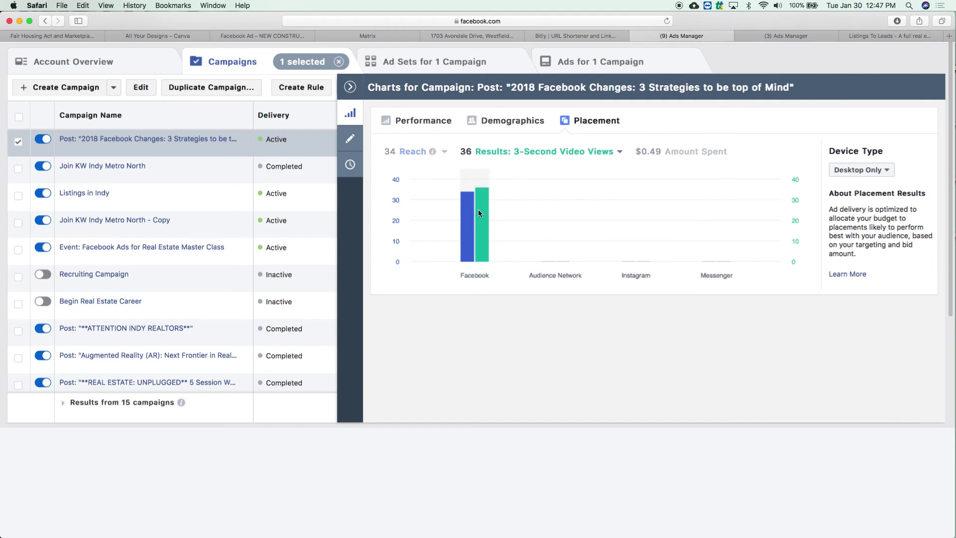
pyautogui.moveTo(432, 153)
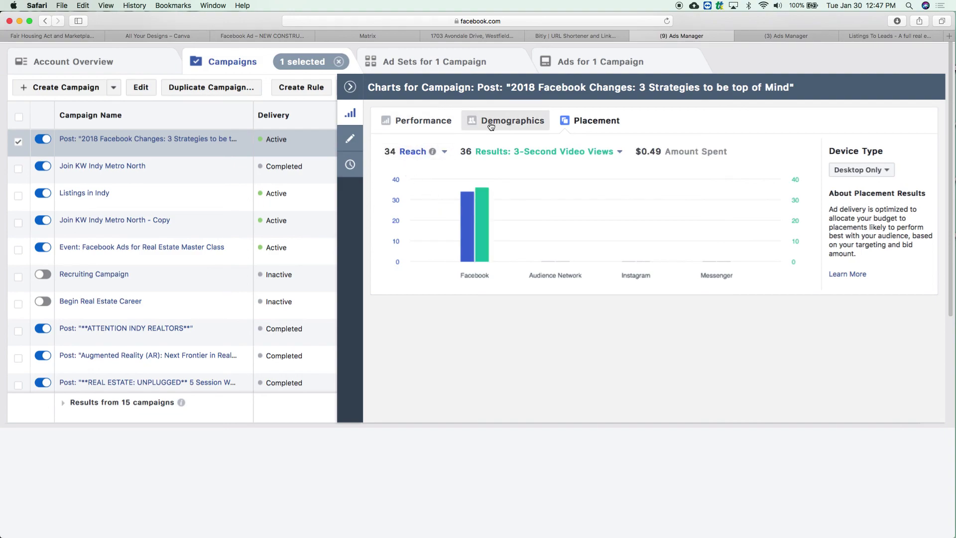
pyautogui.click(855, 170)
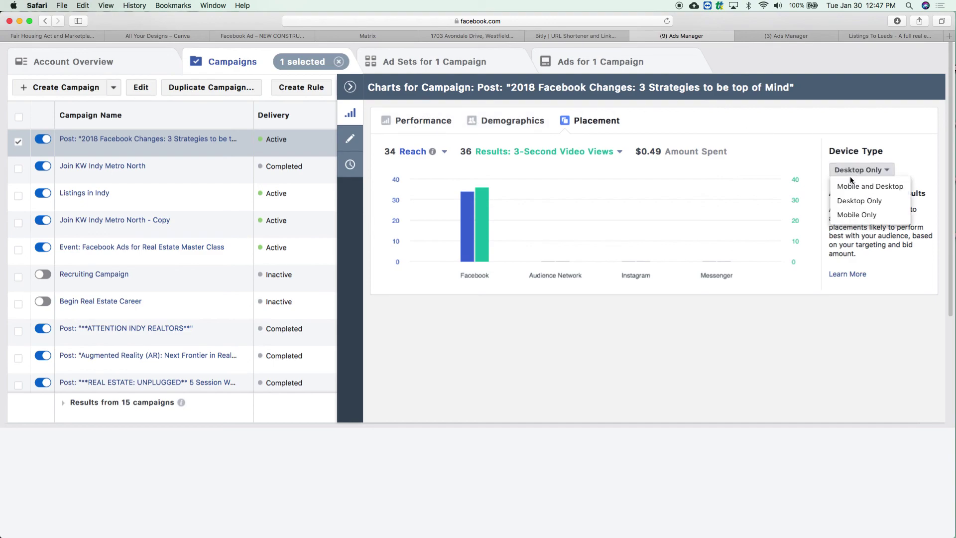
pyautogui.click(856, 214)
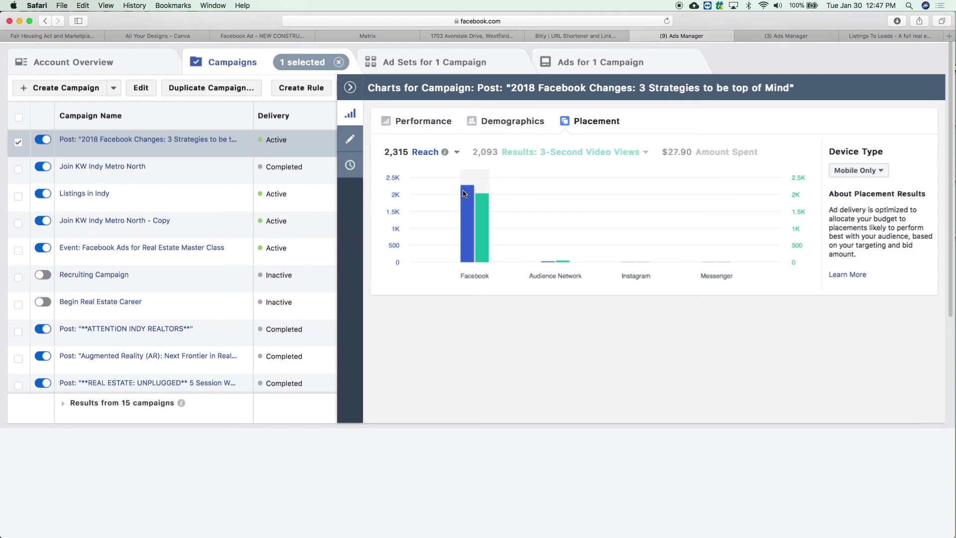
# Close the charts and edit the '2018 Facebook Changes' campaign, showing its Video views objective.
pyautogui.click(353, 88)
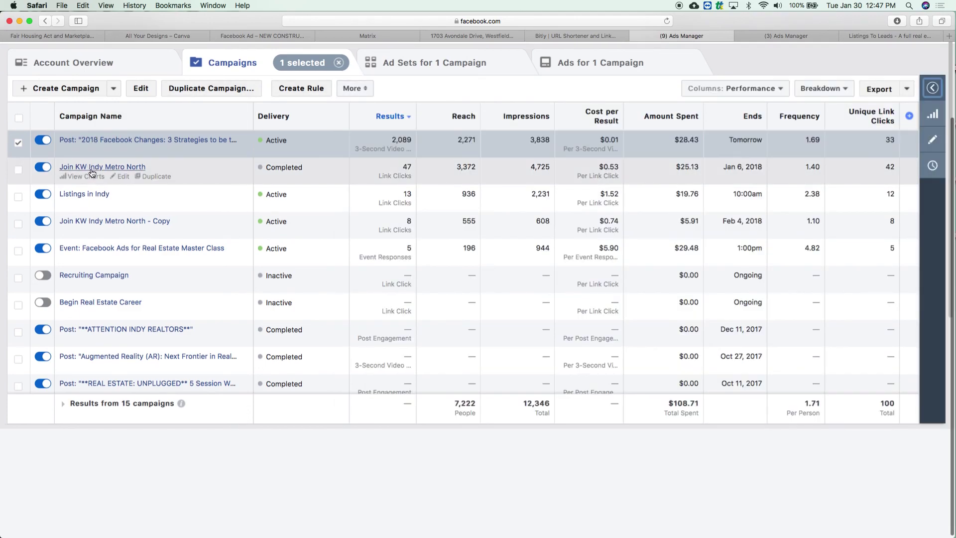
pyautogui.click(120, 149)
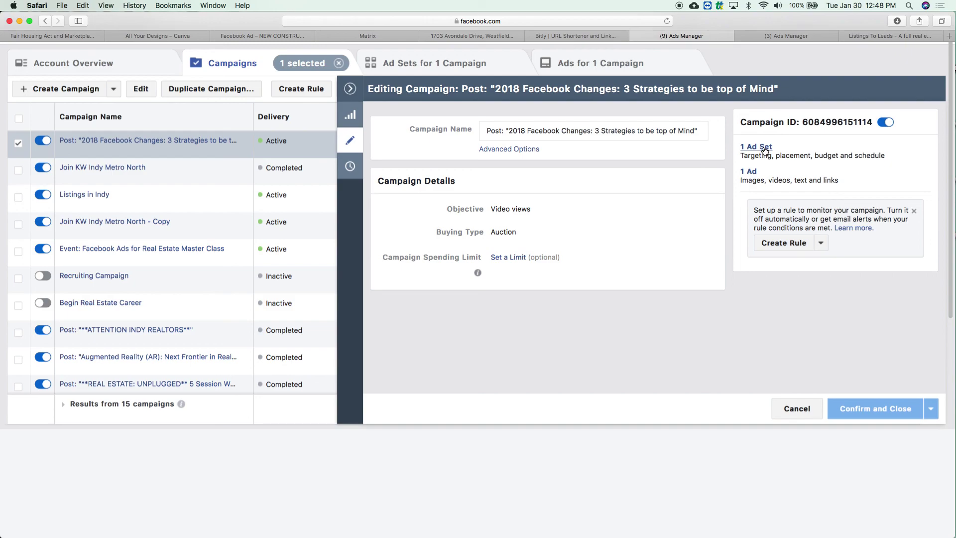
# Open the campaign's single post ad in the editor.
pyautogui.click(749, 171)
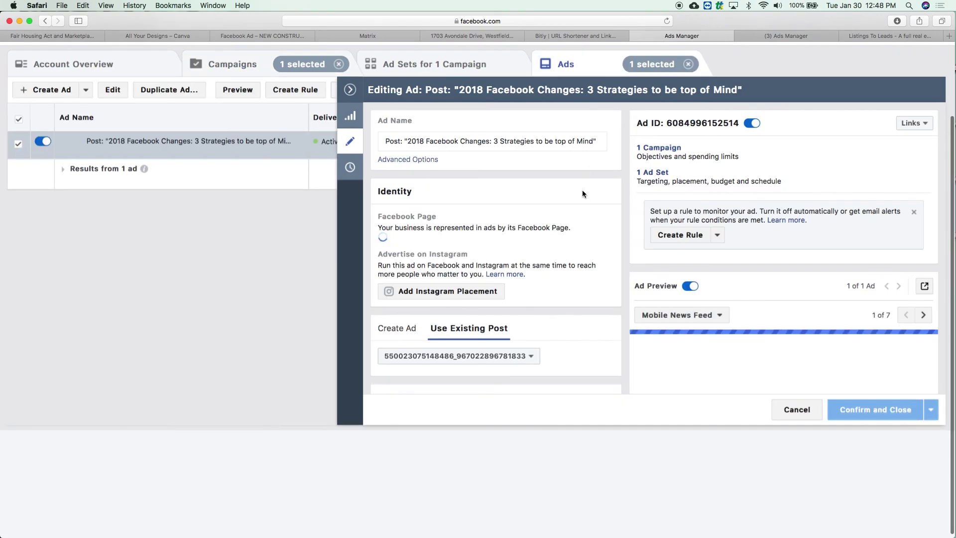
pyautogui.scroll(-1, 512, 204)
pyautogui.scroll(-6, 513, 199)
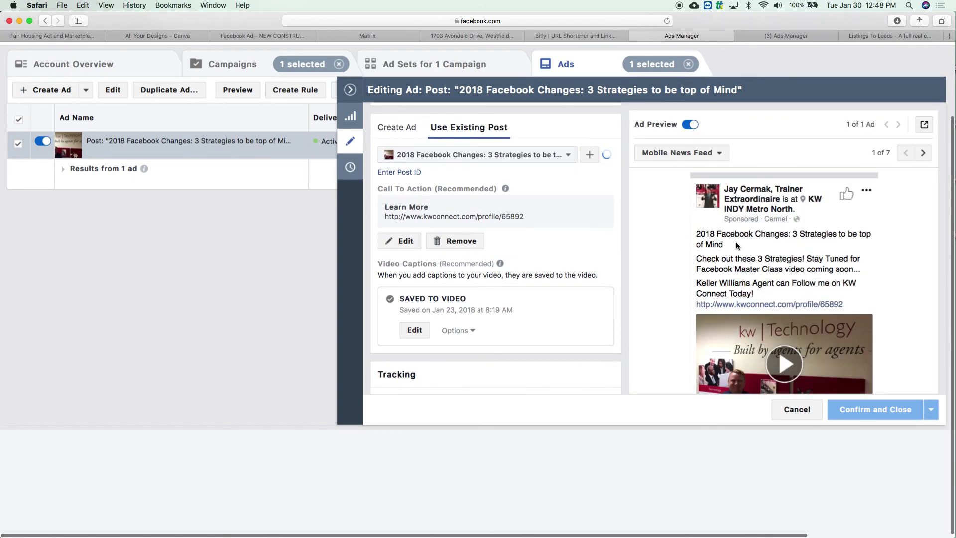
pyautogui.click(903, 258)
pyautogui.scroll(2, 903, 256)
pyautogui.scroll(5, 902, 256)
pyautogui.scroll(-5, 894, 261)
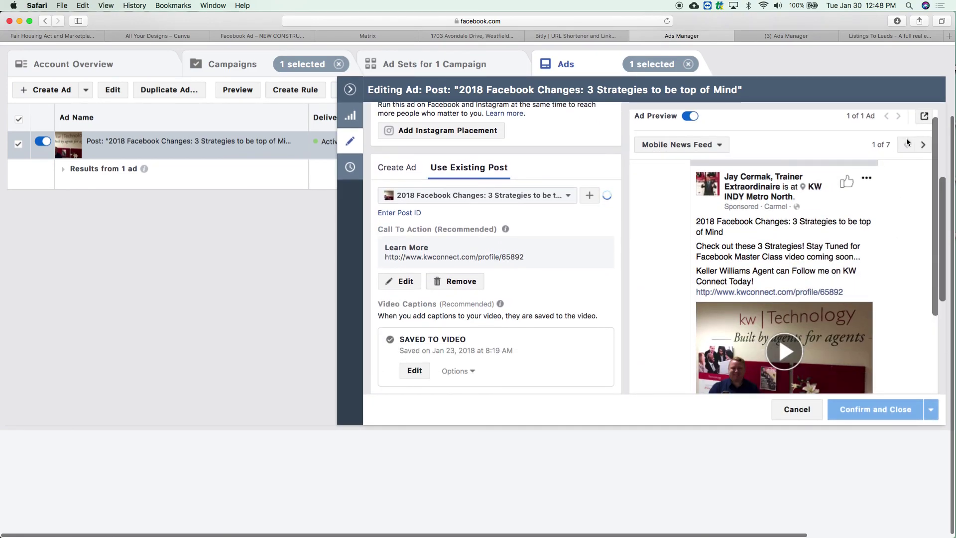
pyautogui.click(923, 145)
pyautogui.click(922, 146)
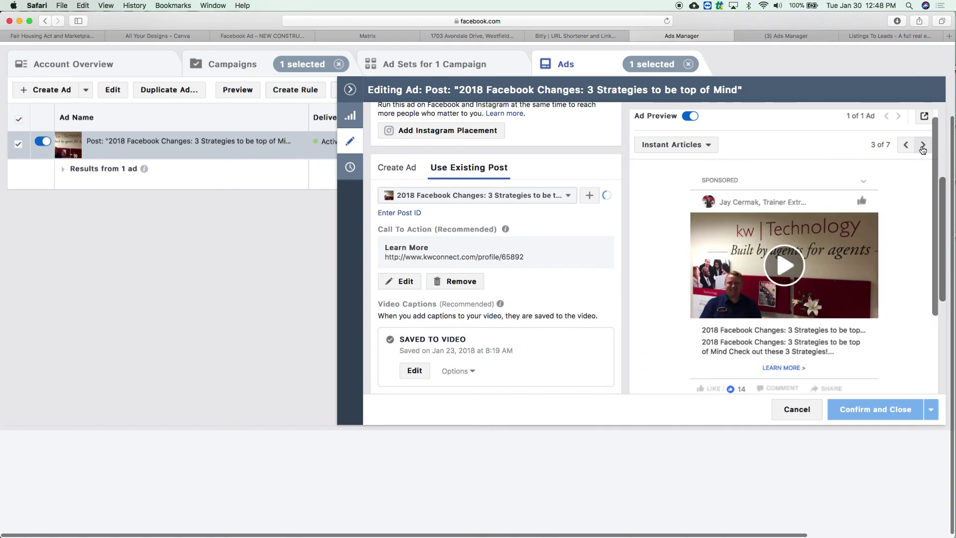
pyautogui.click(923, 145)
pyautogui.click(922, 146)
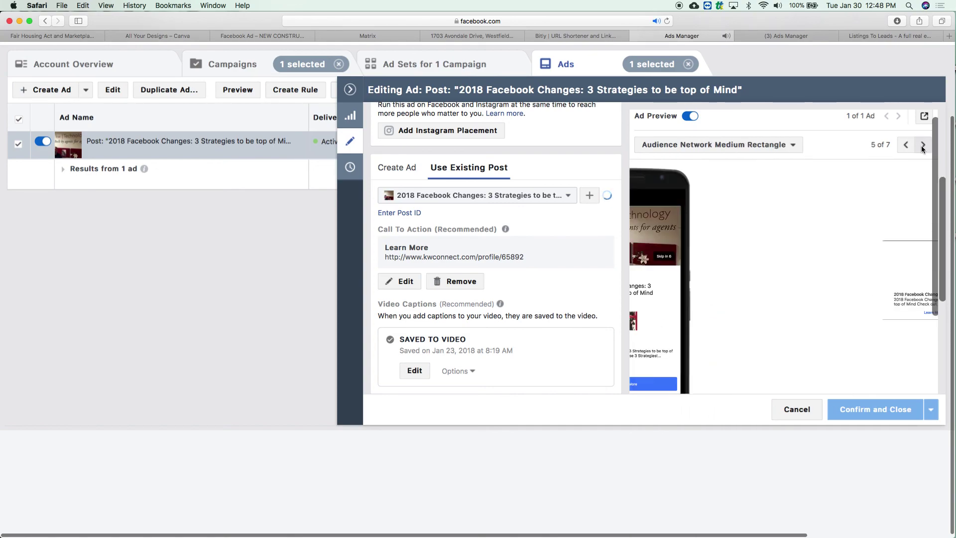
pyautogui.click(902, 148)
pyautogui.click(902, 148)
pyautogui.click(902, 149)
pyautogui.click(902, 148)
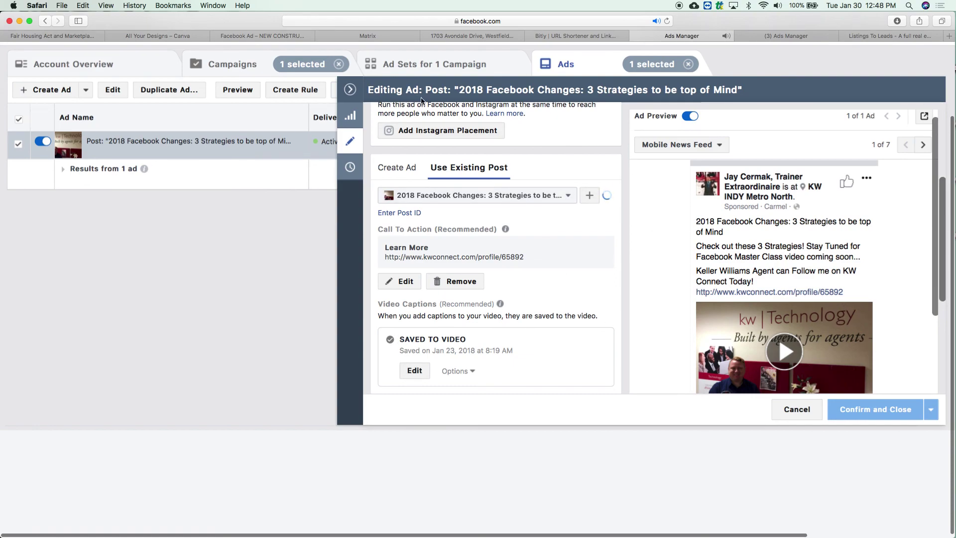
# Close the ad editor, return to all campaigns, and chart the Listings in Indy campaign.
pyautogui.click(351, 90)
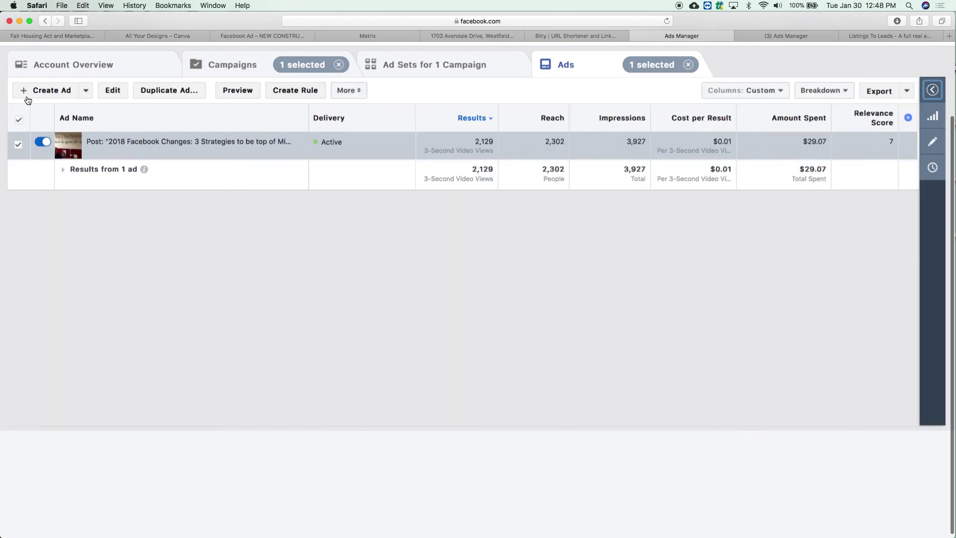
pyautogui.click(234, 63)
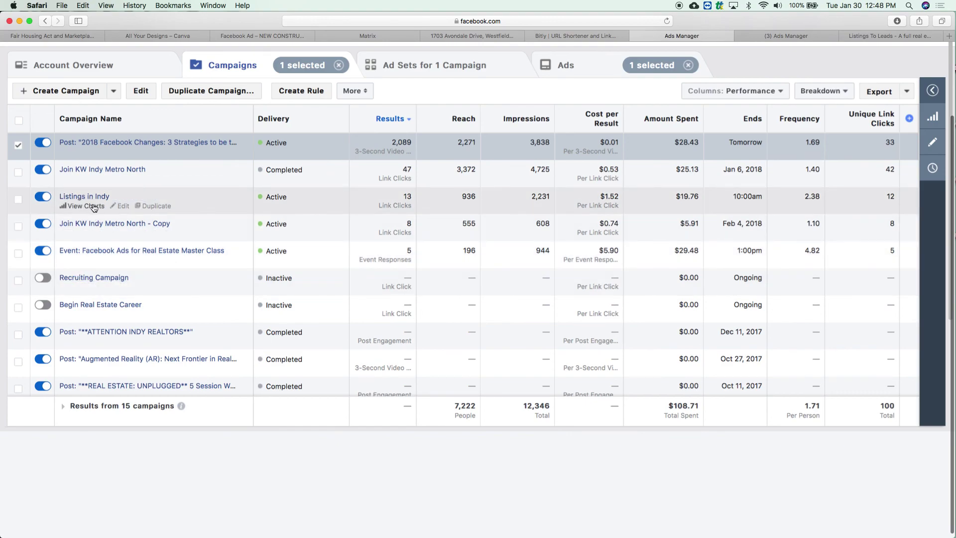
pyautogui.click(87, 206)
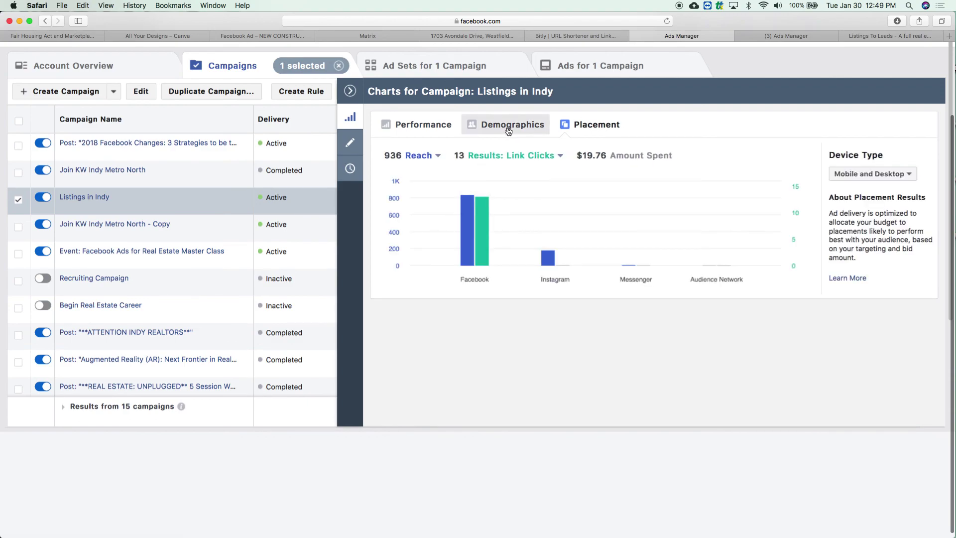
# Show Listings in Indy performance over time: 13 link clicks, 936 reach, $19.76 spent.
pyautogui.click(431, 130)
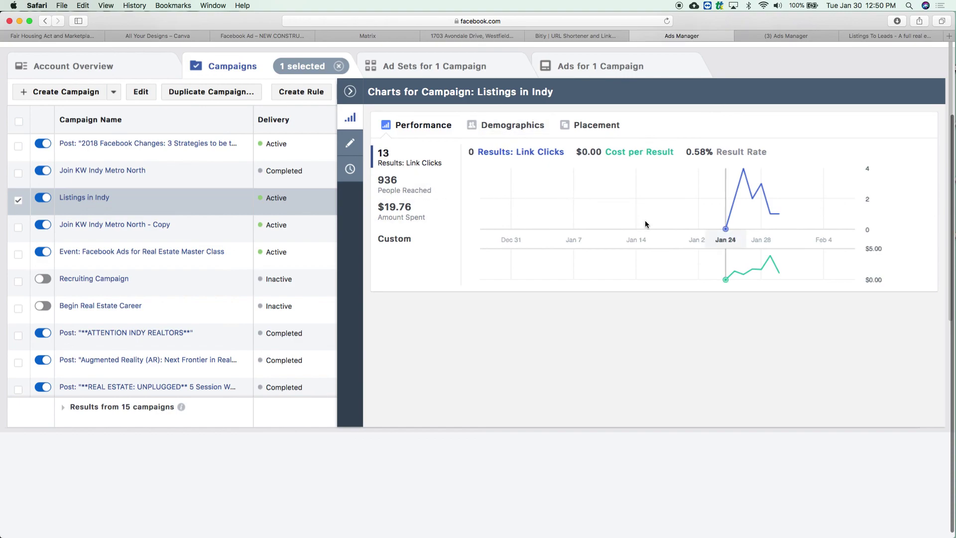
# Review Listings in Indy age breakdown, then its placement results: 836 Facebook reach, 182 Instagram.
pyautogui.click(533, 131)
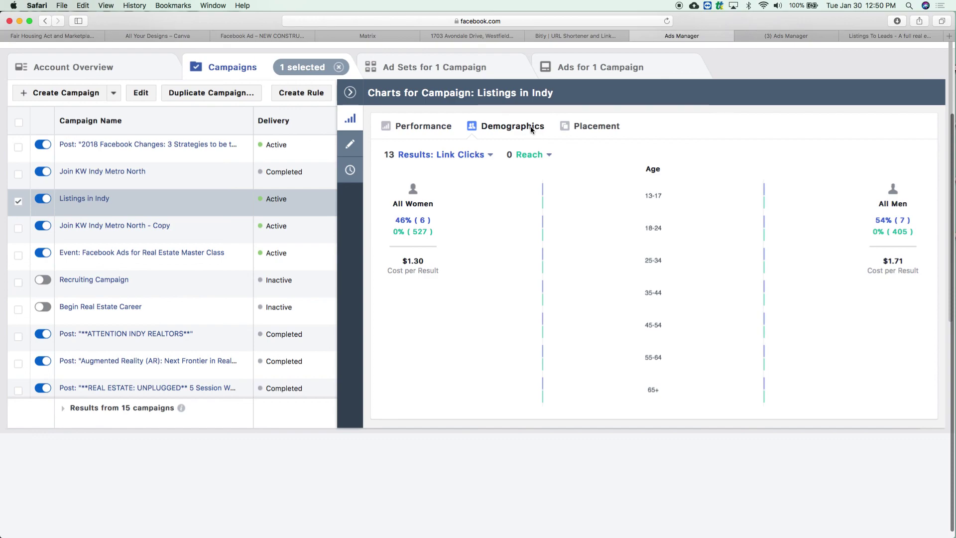
pyautogui.scroll(-1, 772, 203)
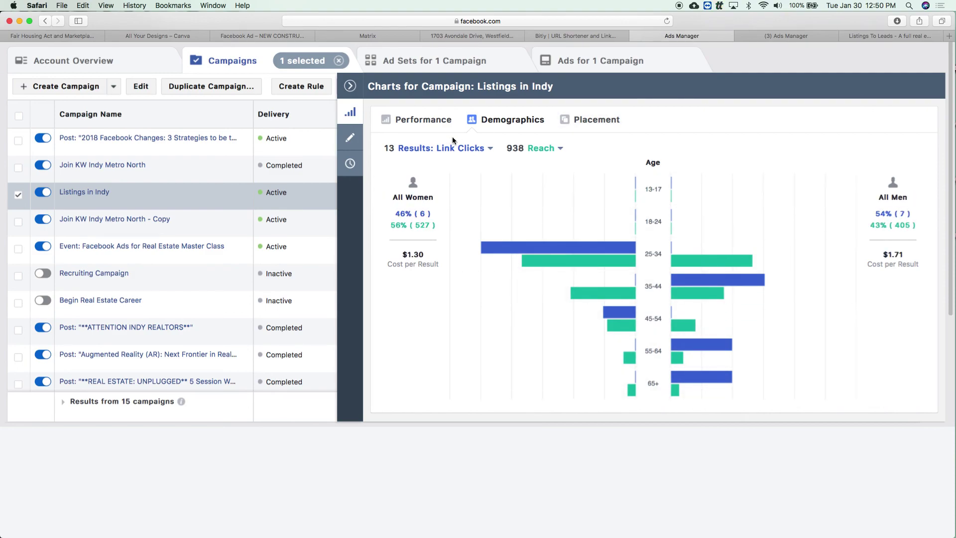
pyautogui.click(587, 118)
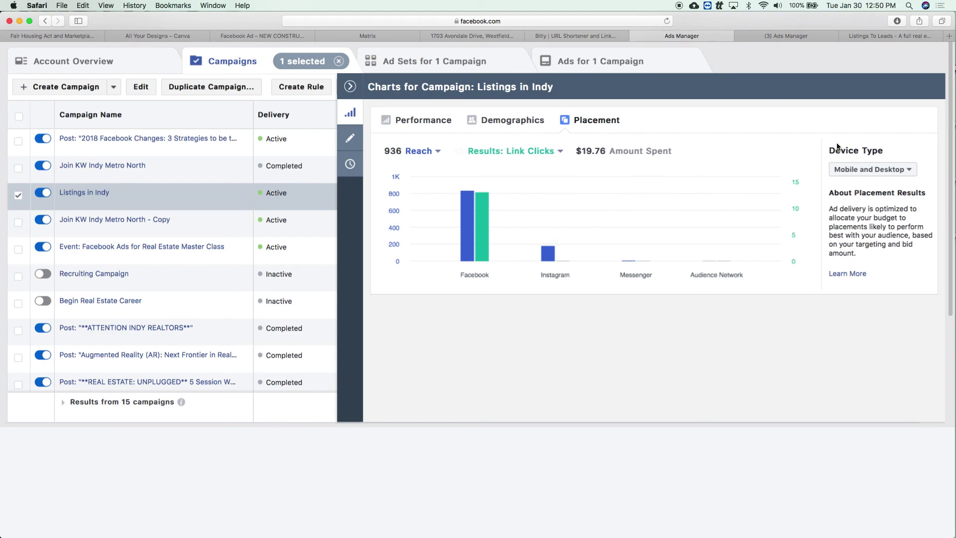
# Toggle the placement chart between Desktop Only and Mobile Only, then edit the Listings in Indy campaign.
pyautogui.click(889, 170)
pyautogui.click(883, 200)
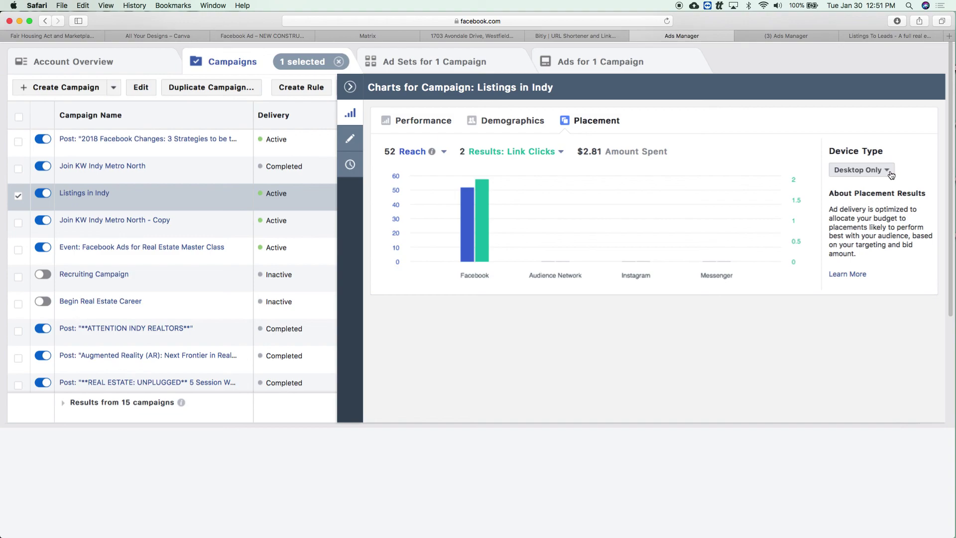
pyautogui.click(891, 173)
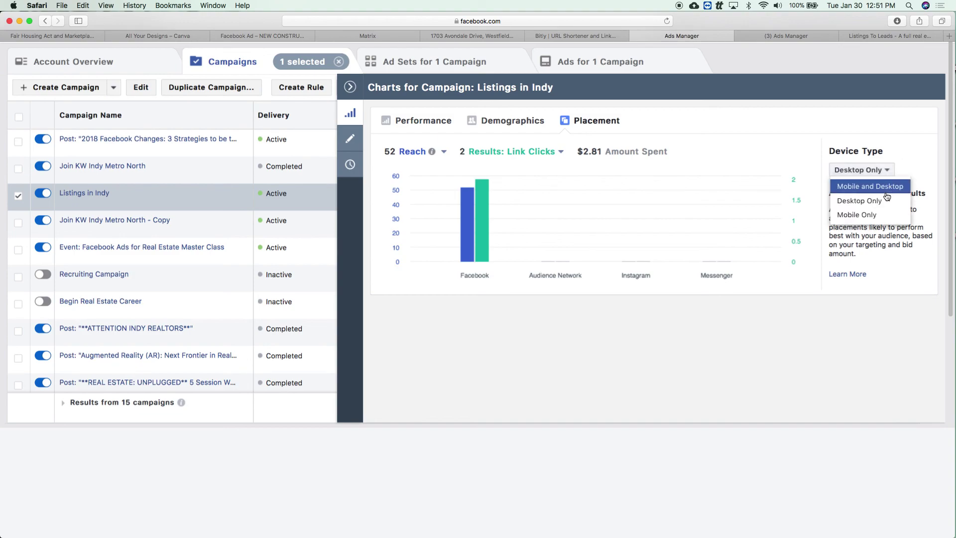
pyautogui.click(885, 214)
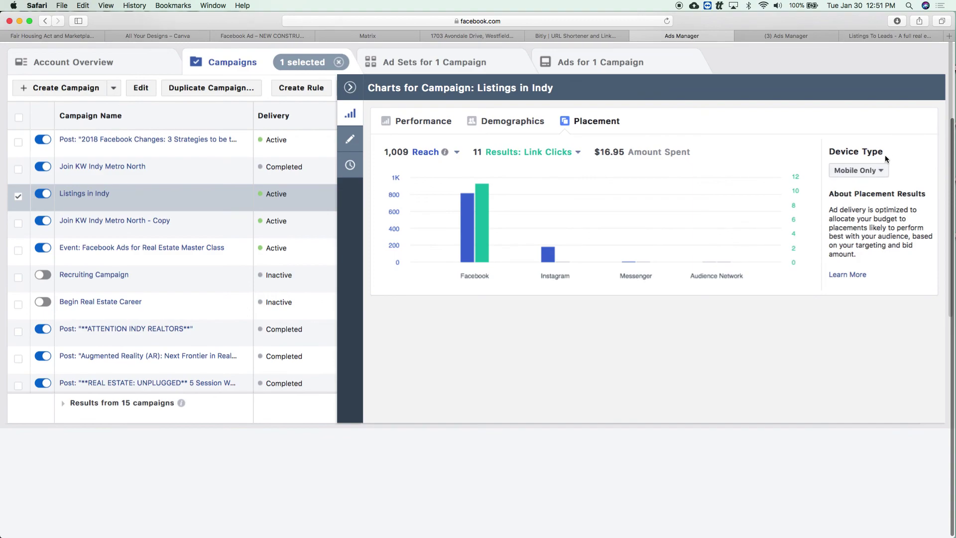
pyautogui.click(882, 172)
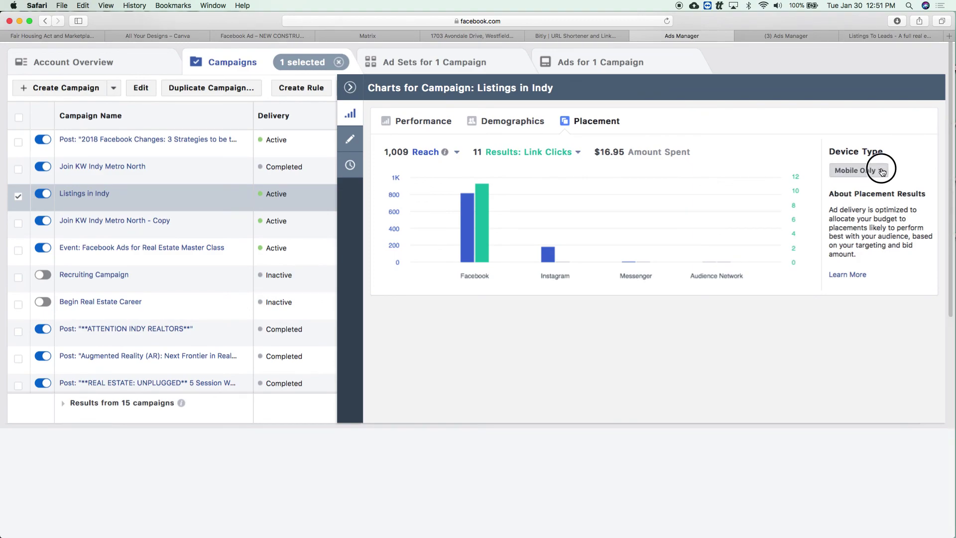
pyautogui.click(879, 200)
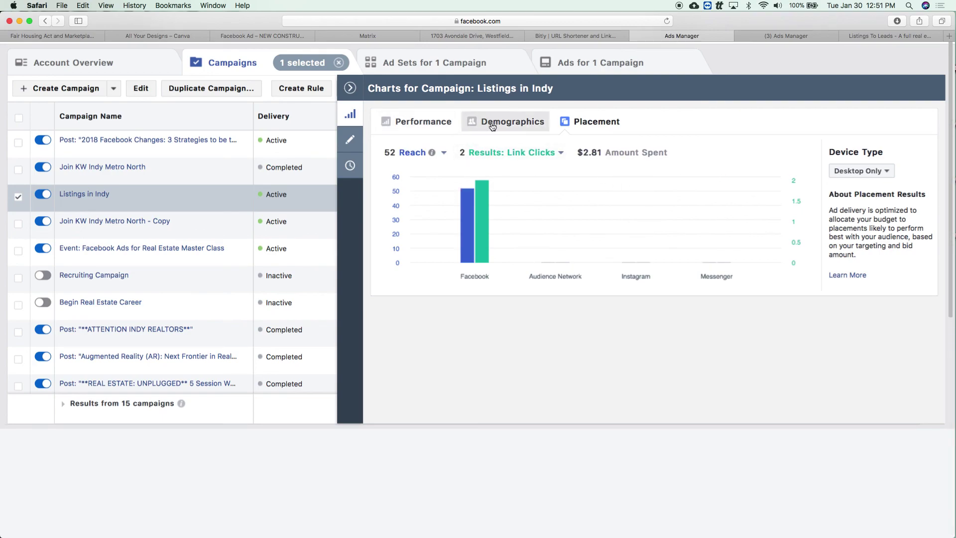
pyautogui.click(350, 143)
pyautogui.click(351, 144)
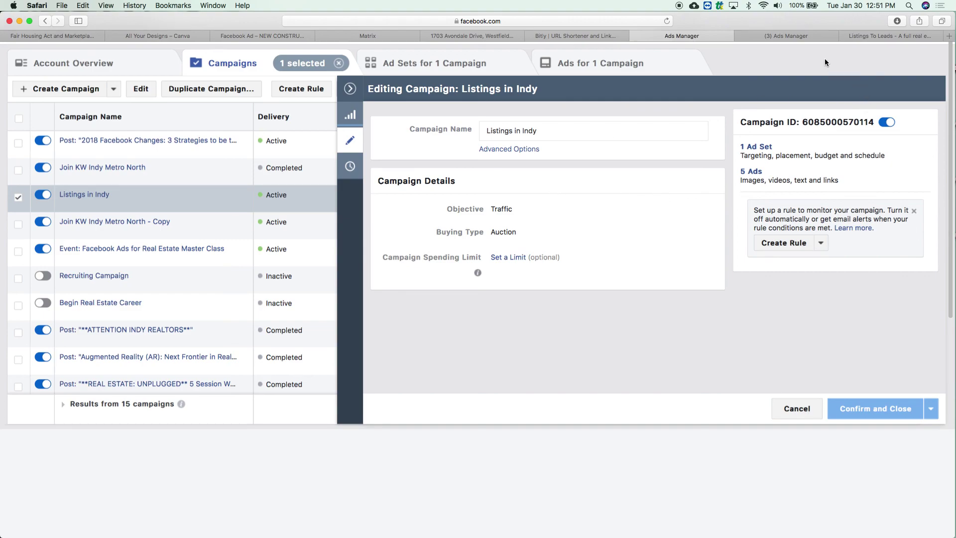
# Close the campaign editor and drill into Listings in Indy's Indianapolis Homeowners CMA ad set ads.
pyautogui.click(351, 88)
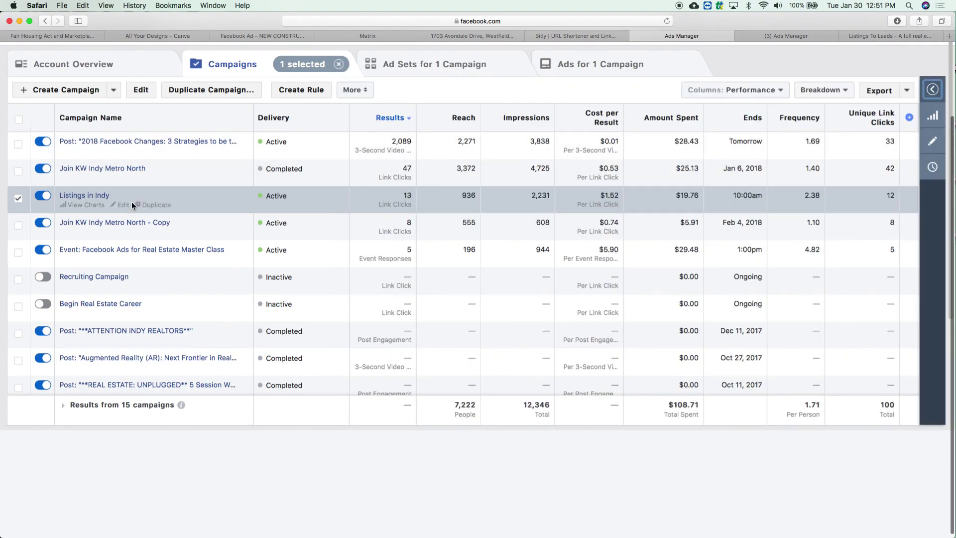
pyautogui.click(89, 210)
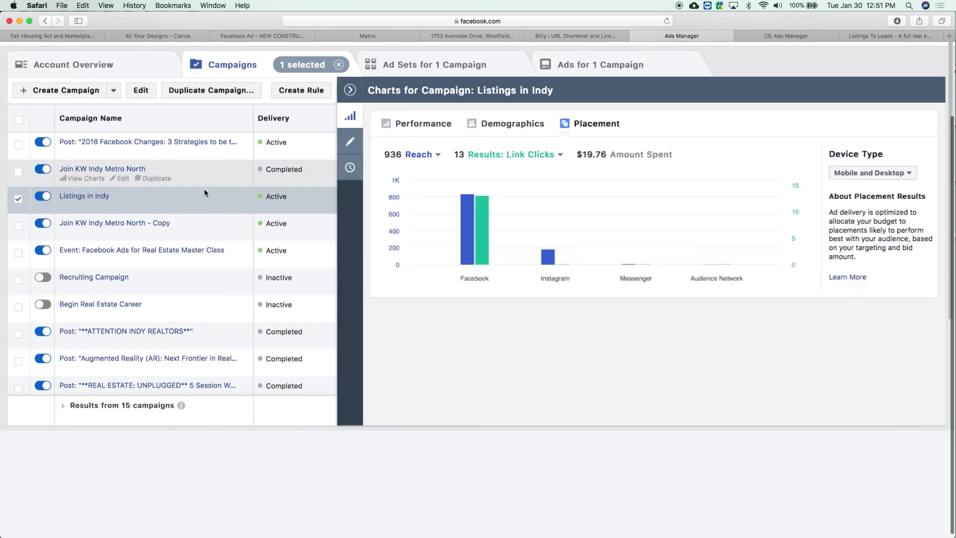
pyautogui.click(93, 198)
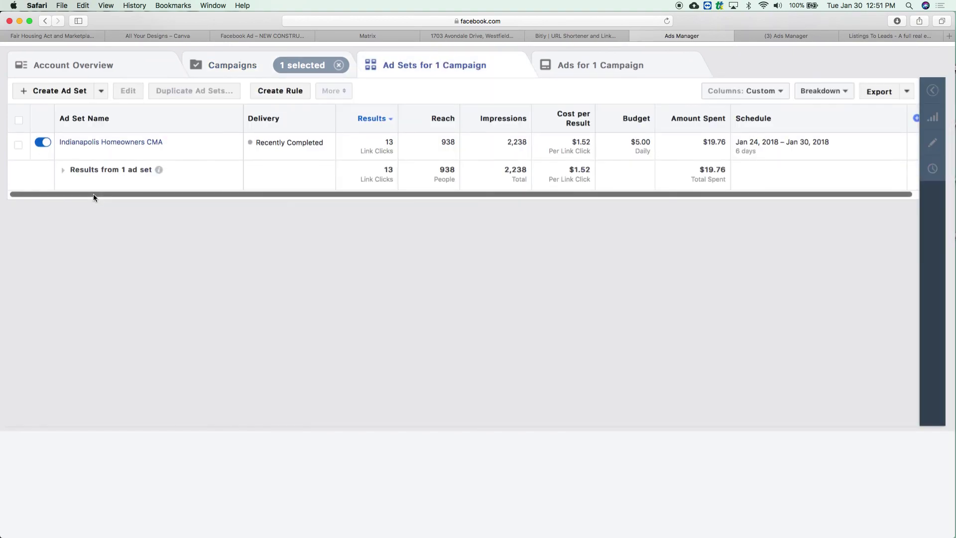
pyautogui.click(115, 143)
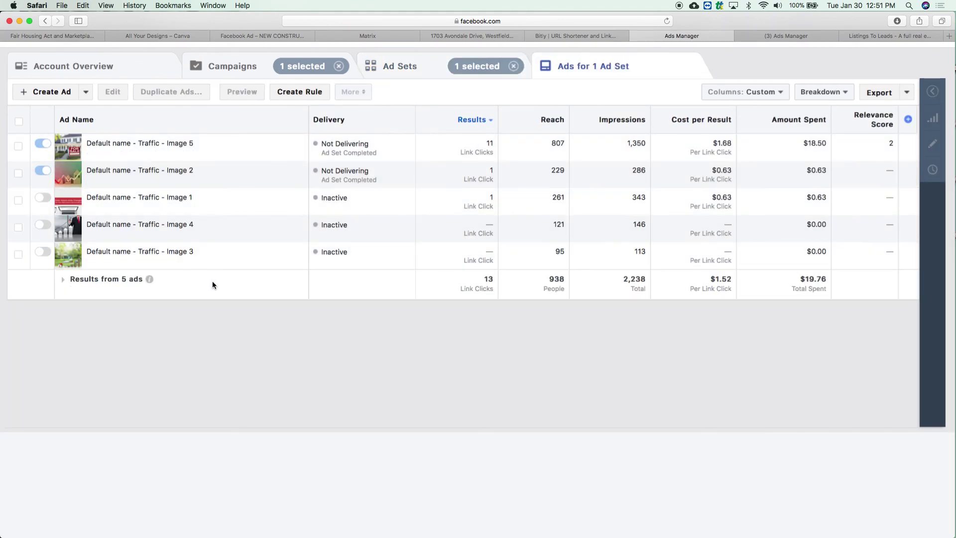
# Select the 'Default name - Traffic - Image 5' ad in the Ads table.
pyautogui.moveTo(123, 156)
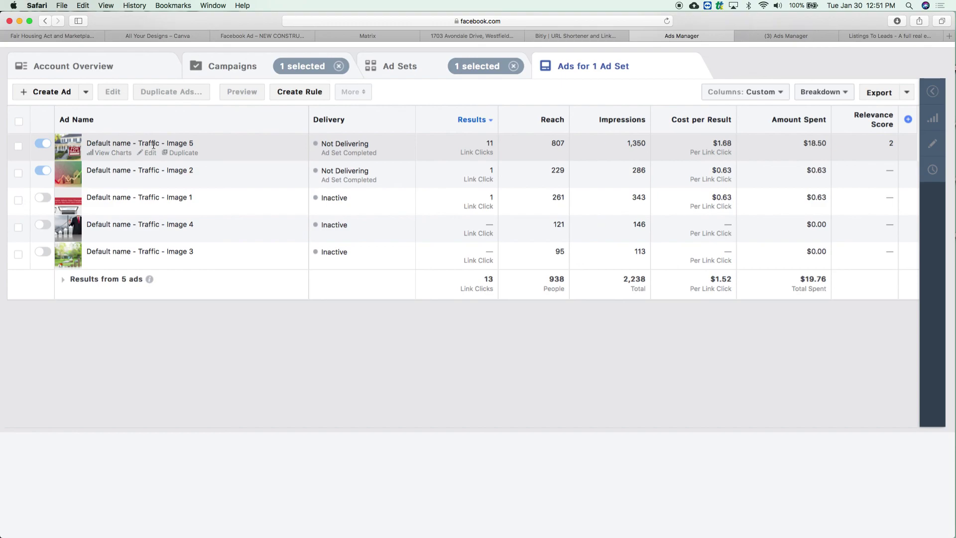
pyautogui.click(73, 156)
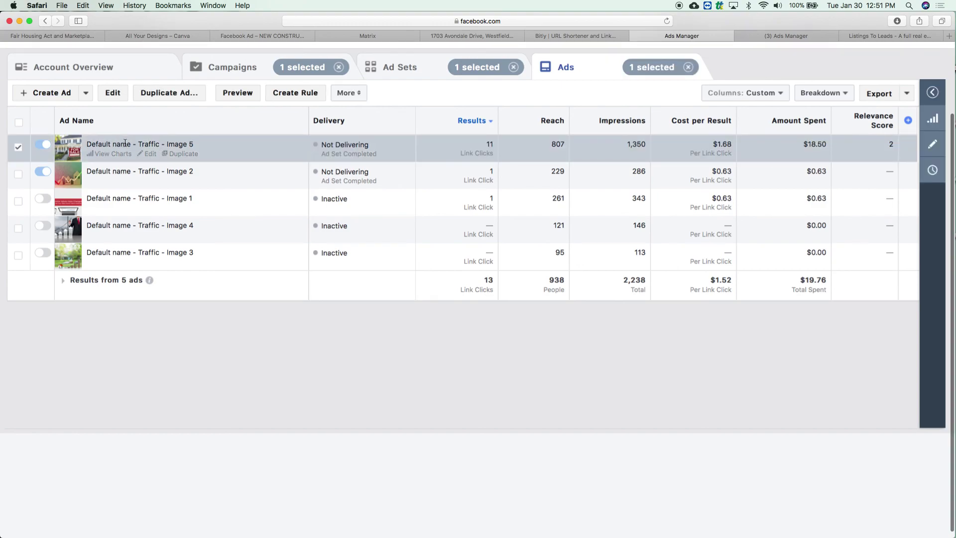
pyautogui.click(74, 148)
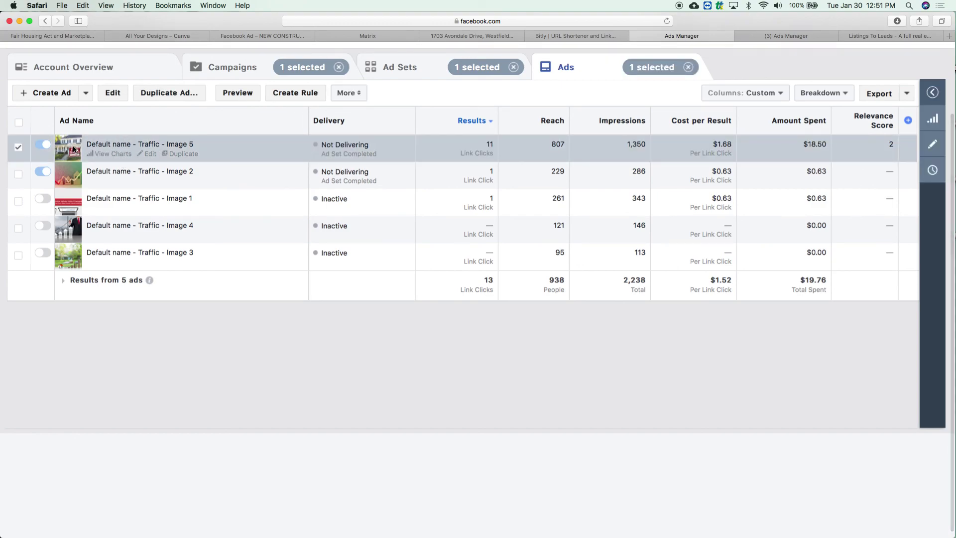
pyautogui.scroll(5, 73, 148)
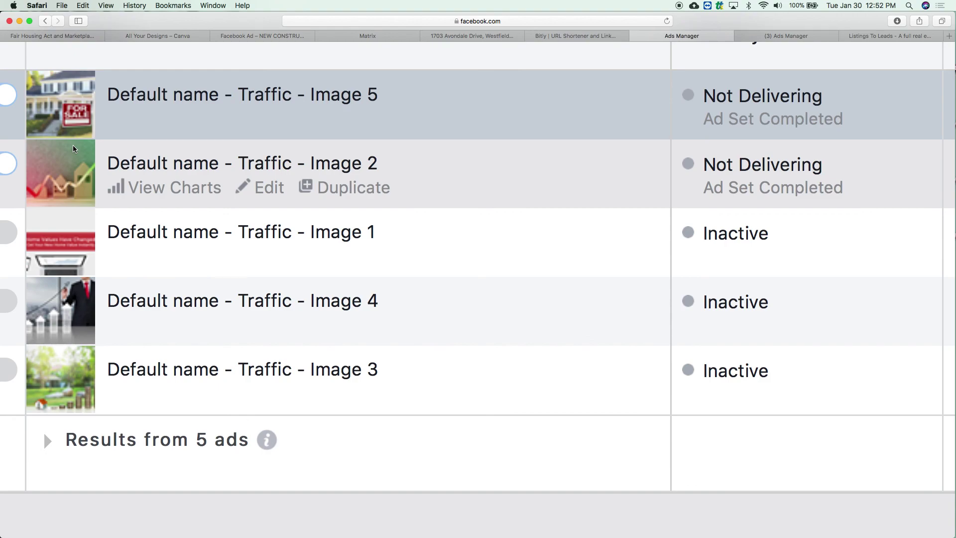
pyautogui.scroll(-5, 73, 145)
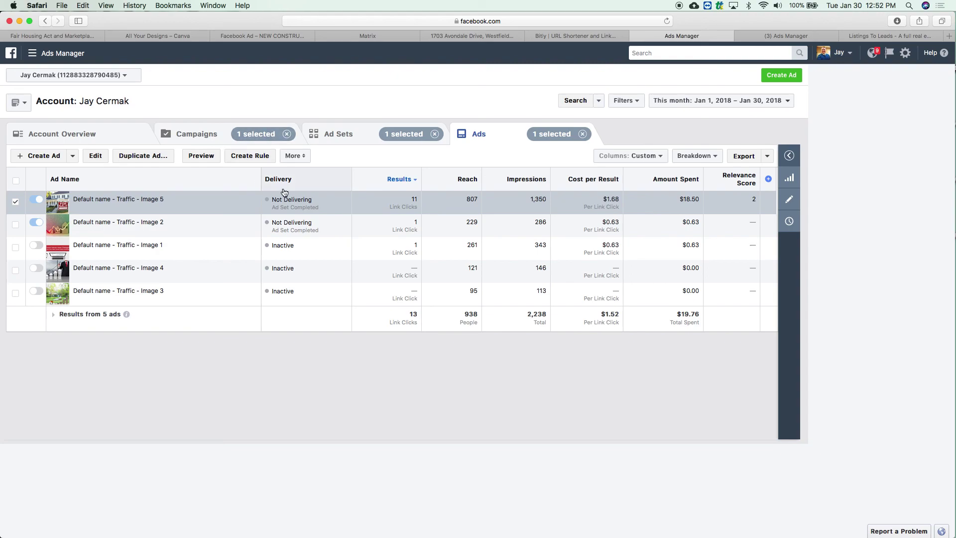
pyautogui.doubleClick(476, 200)
pyautogui.moveTo(525, 201); pyautogui.dragTo(626, 201)
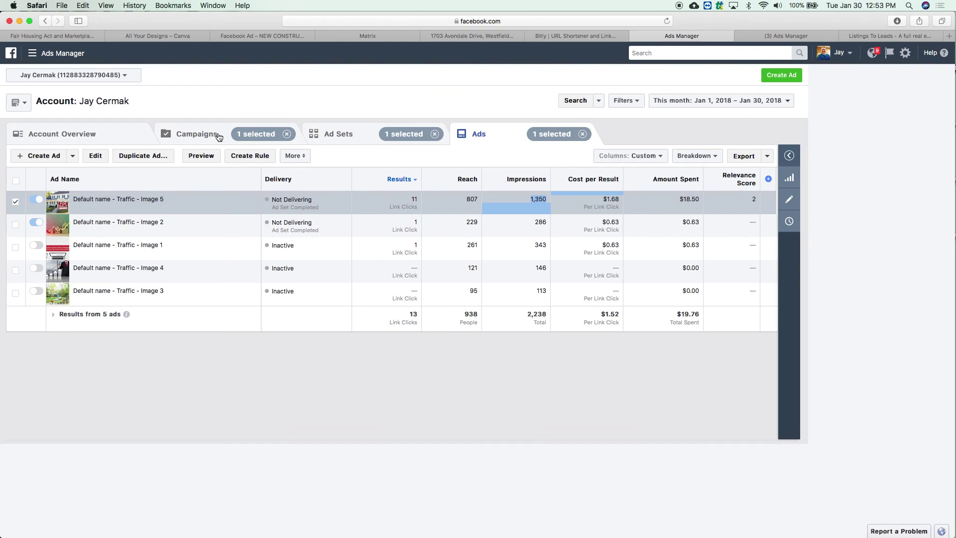
# Go from Account Overview to Campaigns and open the Master Class event campaign's ad sets.
pyautogui.click(183, 129)
pyautogui.click(96, 134)
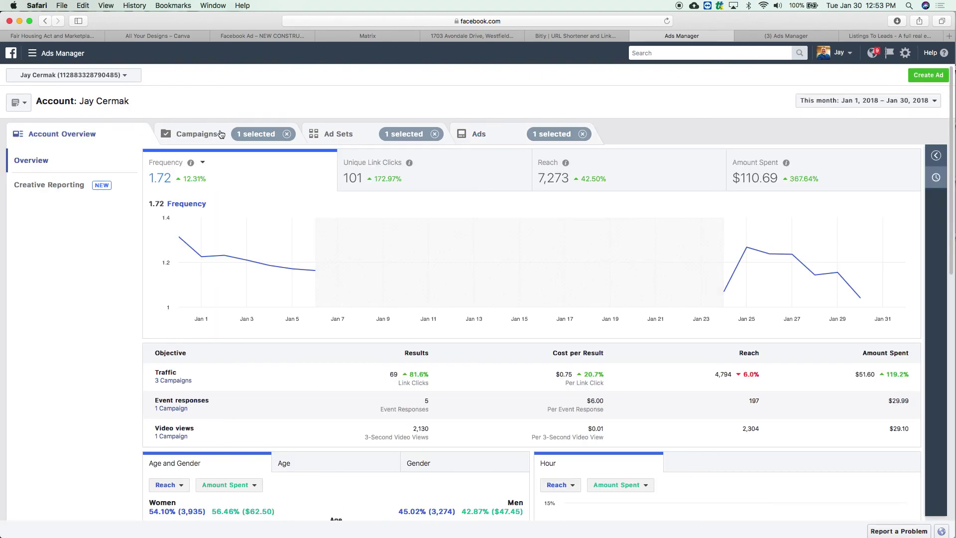
pyautogui.click(198, 135)
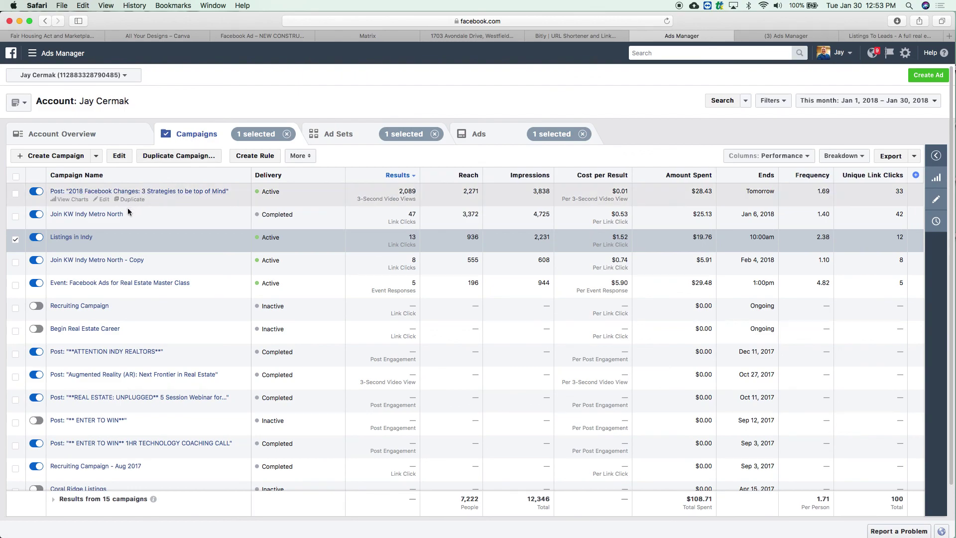
pyautogui.click(96, 284)
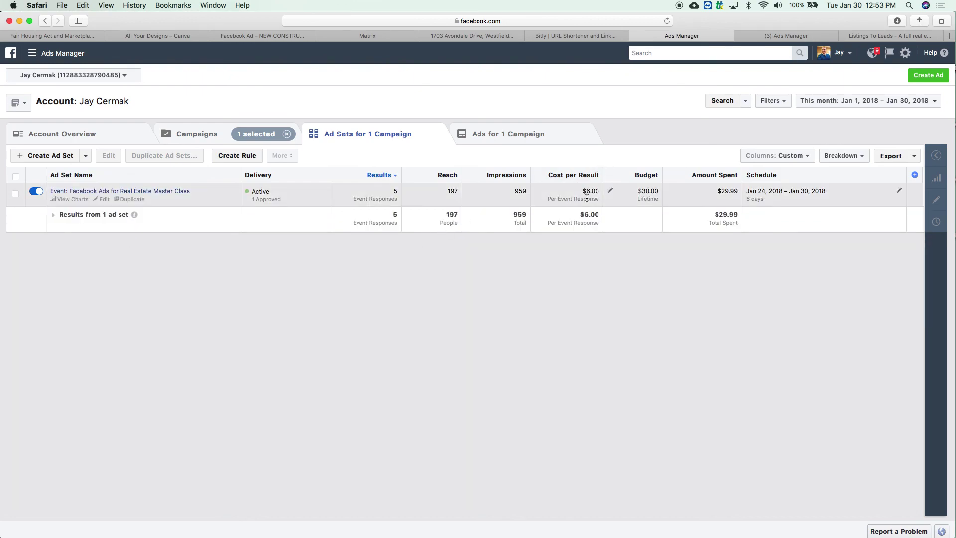
pyautogui.scroll(5, 588, 196)
pyautogui.hscroll(-10, 587, 197)
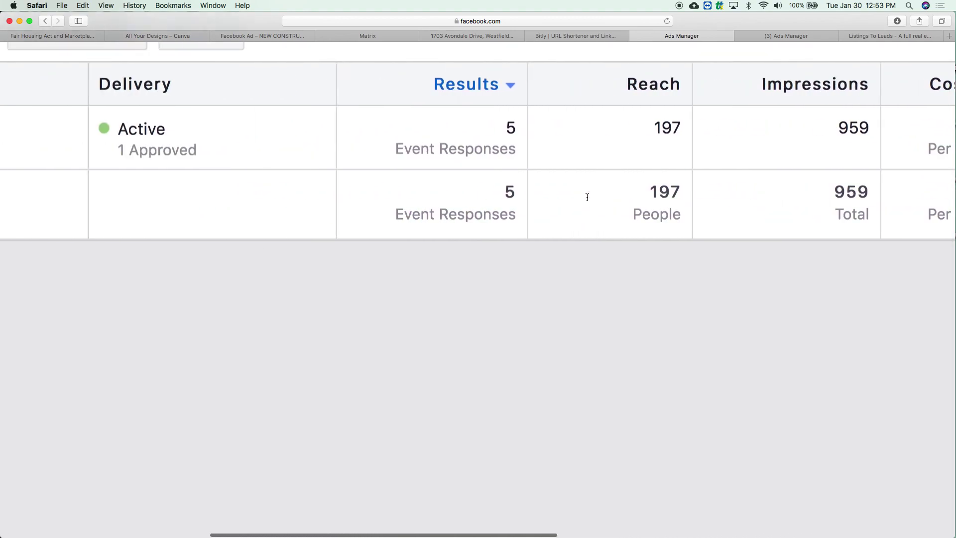
pyautogui.hscroll(-2, 587, 200)
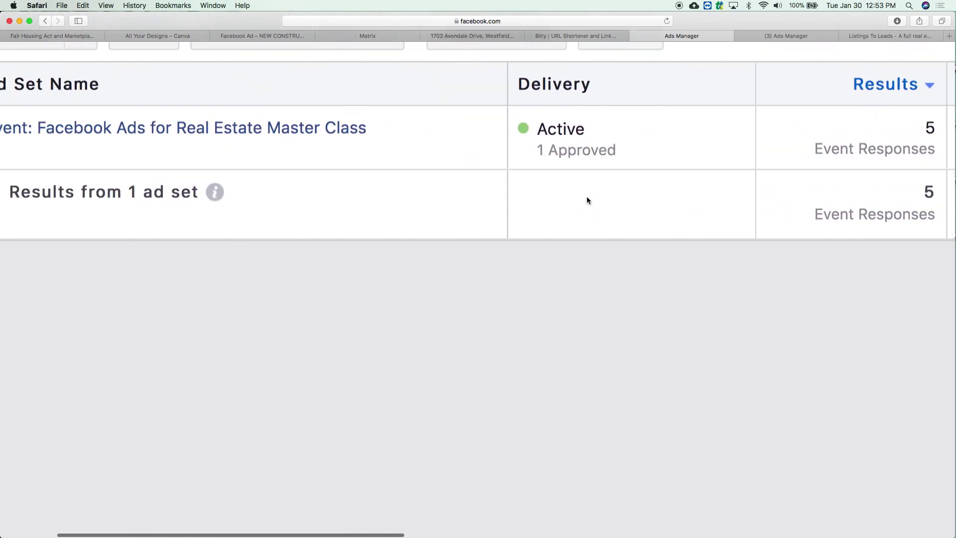
pyautogui.hscroll(-2, 587, 200)
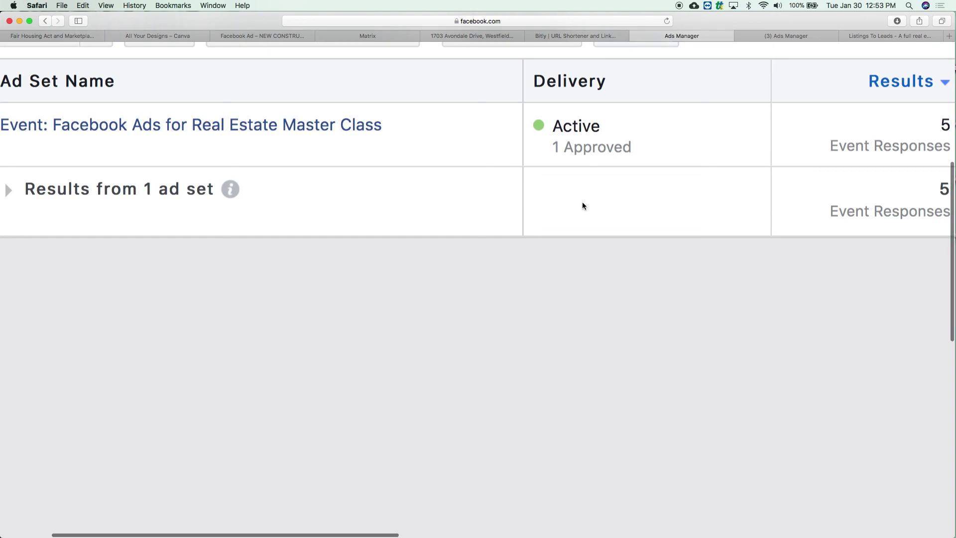
pyautogui.scroll(-5, 582, 201)
# Show the Master Class ad set's single ad, reset page zoom, and switch to Canva.
pyautogui.moveTo(136, 210)
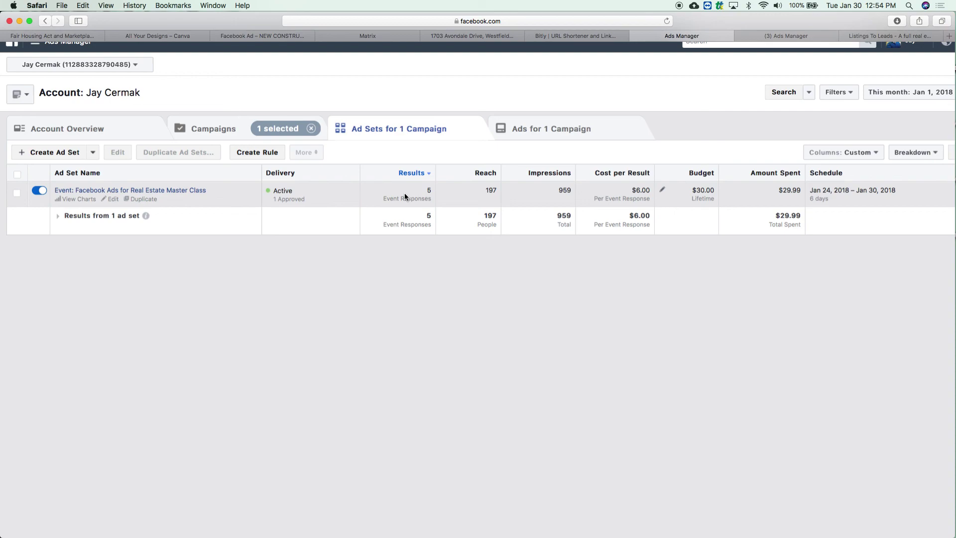
pyautogui.click(128, 192)
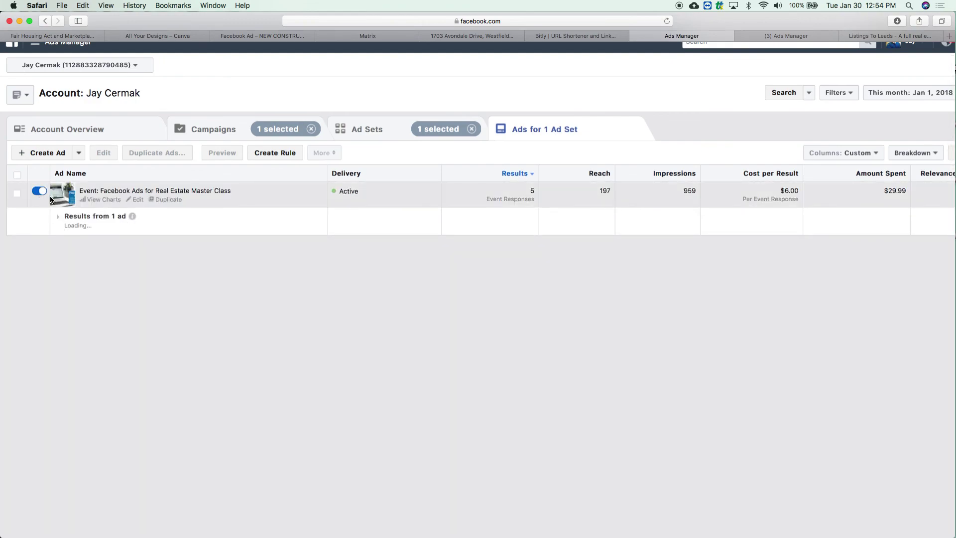
pyautogui.scroll(5, 64, 200)
pyautogui.press('super+0')
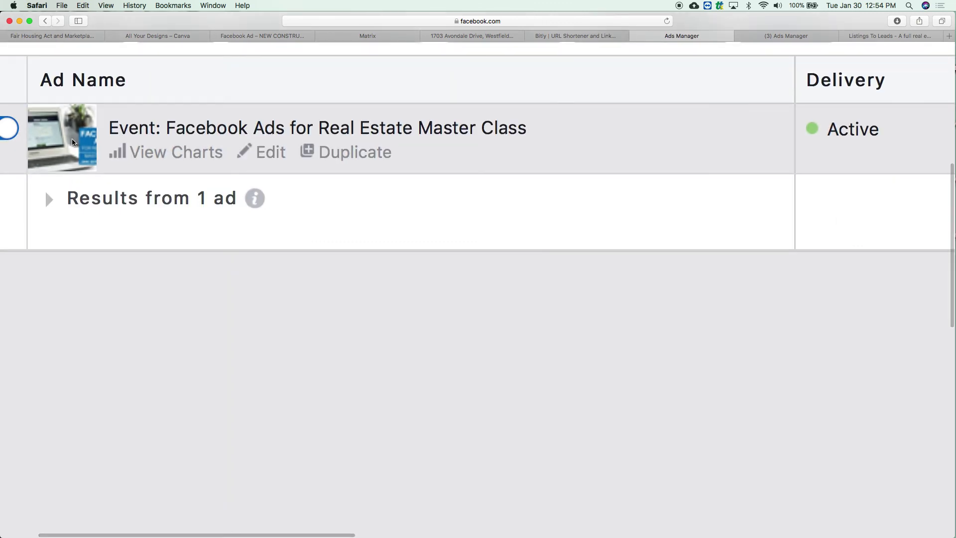
pyautogui.click(158, 36)
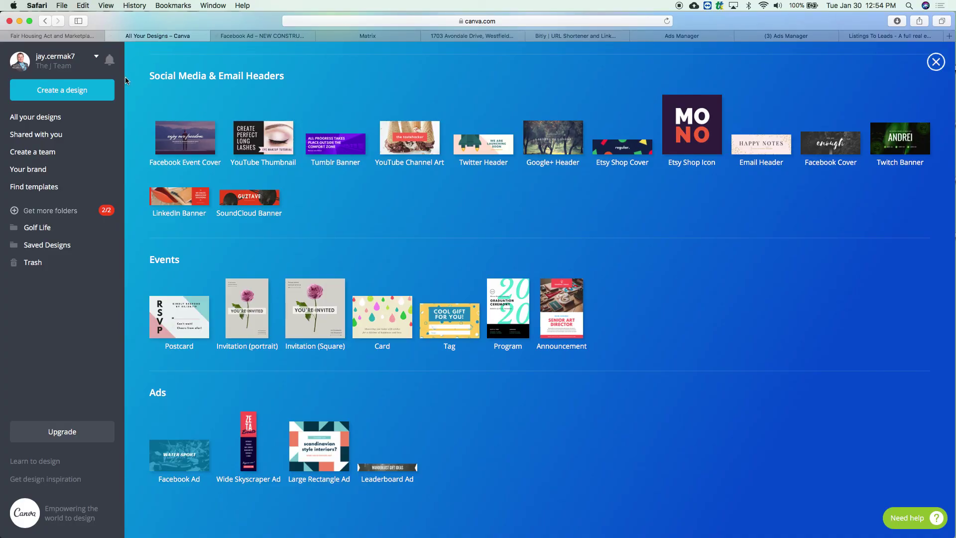
# Close the design-type overlay and open the 'Facebook Invite January 30th' design.
pyautogui.click(68, 119)
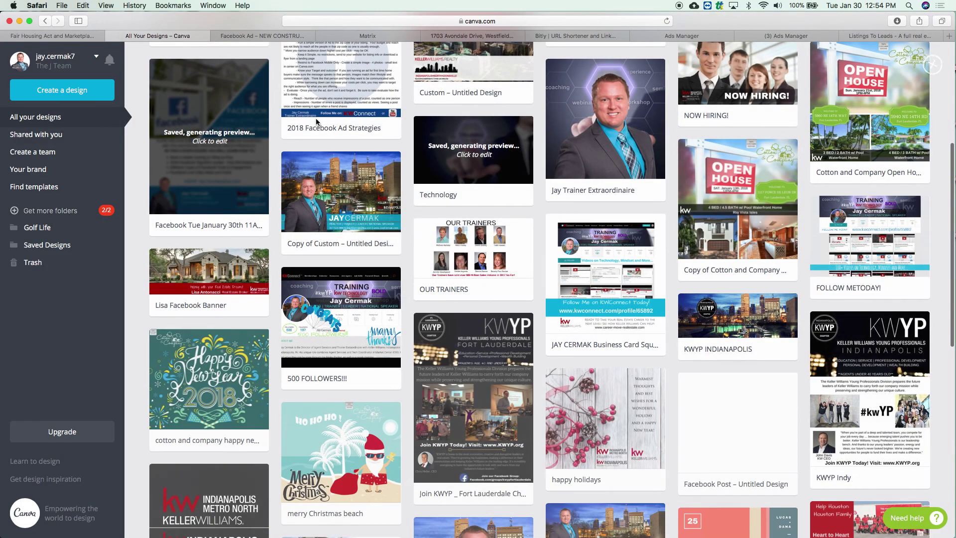
pyautogui.scroll(5, 384, 133)
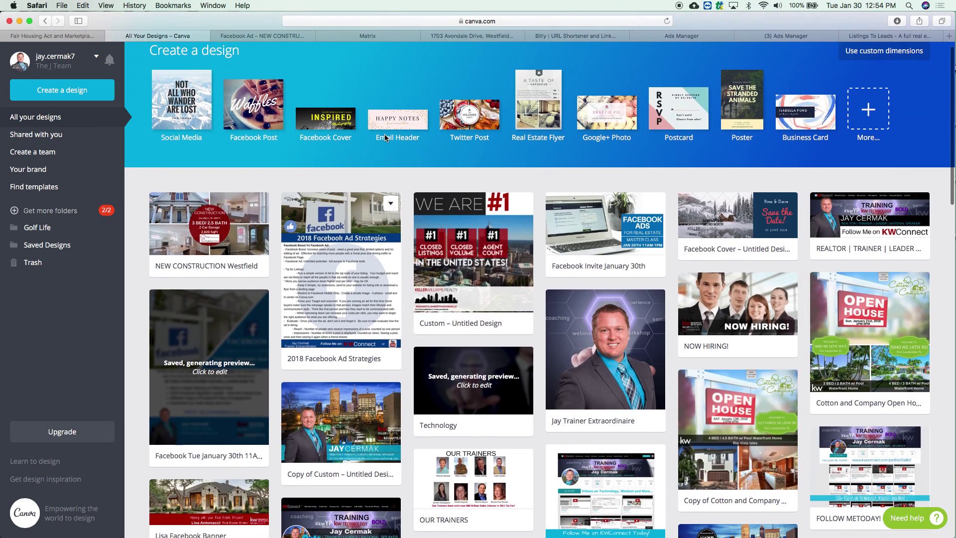
pyautogui.click(572, 213)
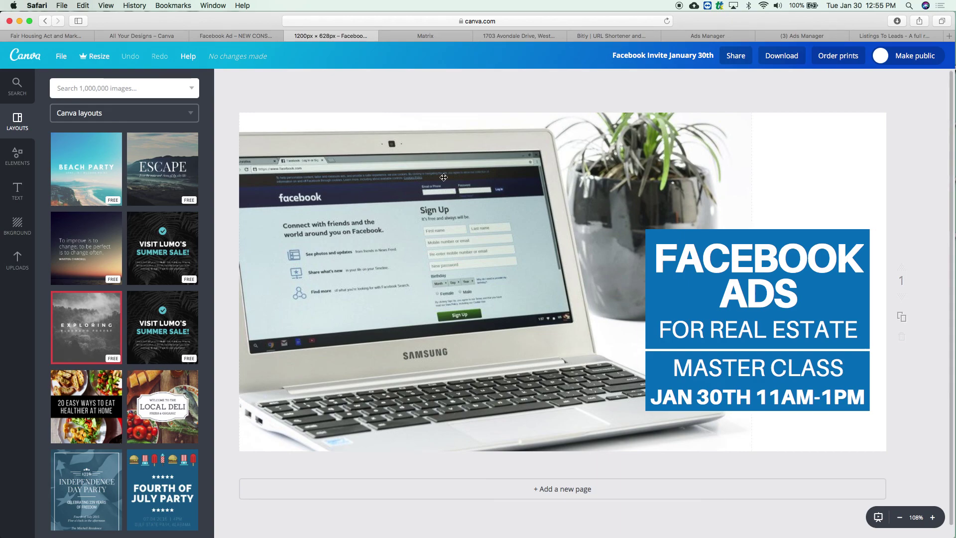
# View the 'NEW CONSTRUCTION Westfield' design, then return to the all-designs list.
pyautogui.click(231, 37)
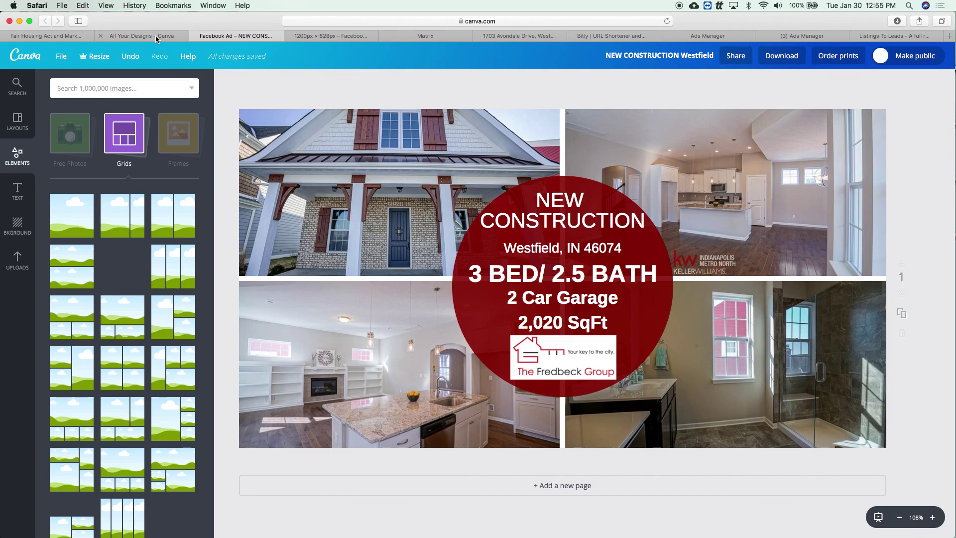
pyautogui.click(156, 35)
pyautogui.scroll(1, 335, 139)
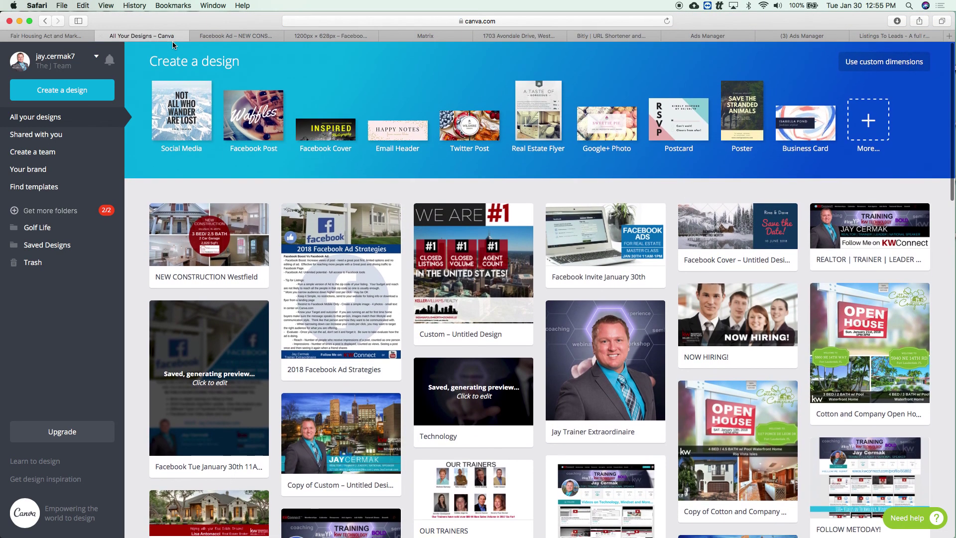
# Move through the Listings to Leads and Ads Manager tabs back to the Master Class ad's results.
pyautogui.click(893, 35)
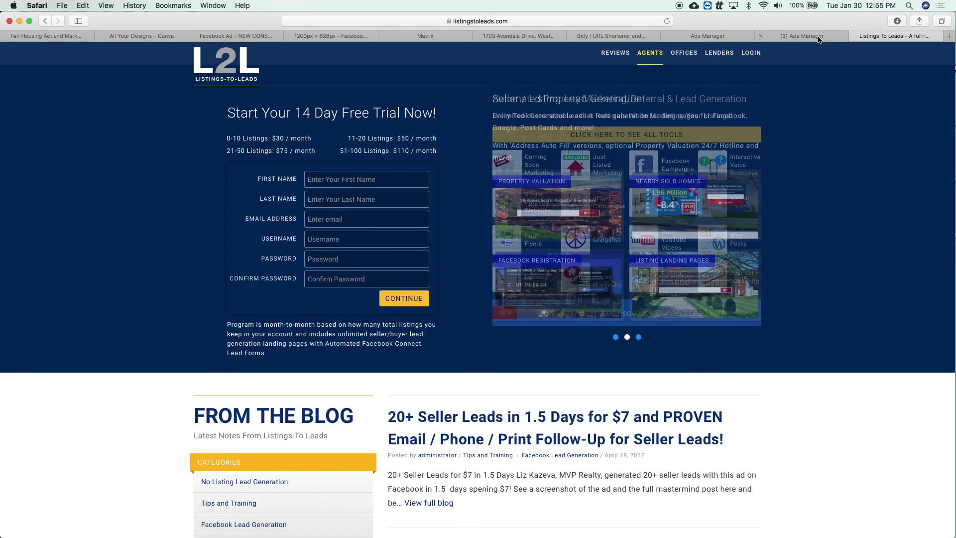
pyautogui.click(807, 36)
pyautogui.click(739, 38)
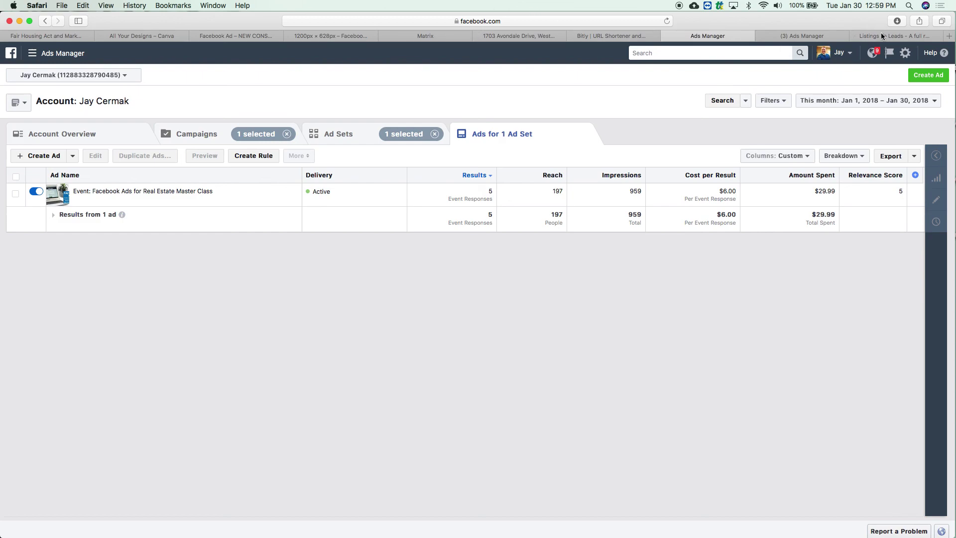
# Open a new Safari tab showing the Favorites start page.
pyautogui.click(949, 40)
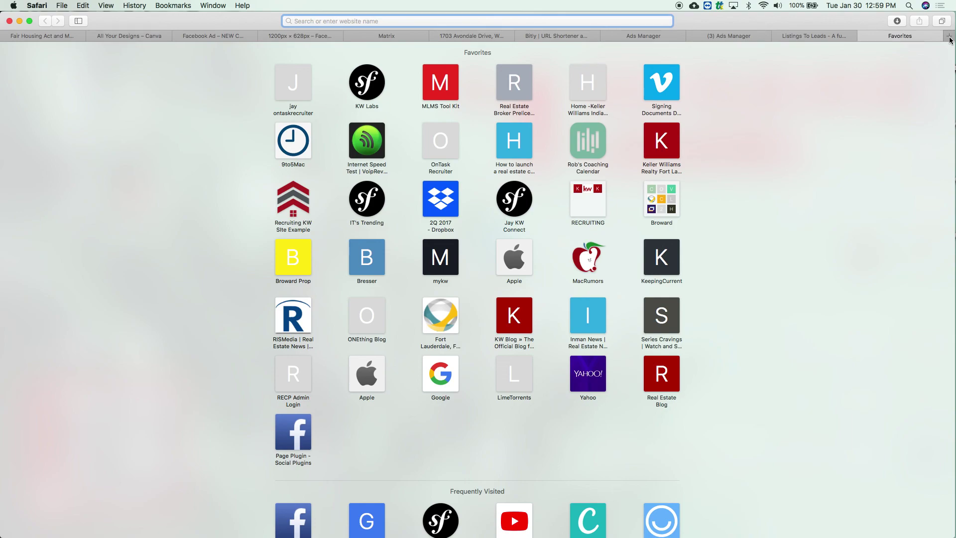
# Load kwconnect.com from the address bar and enlarge the page content.
pyautogui.write('kwconnect.com')
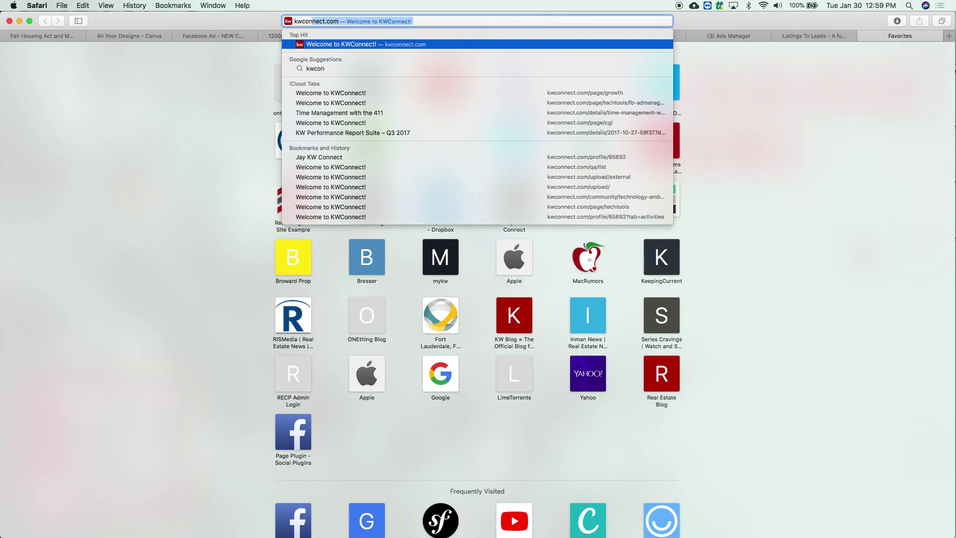
pyautogui.press('Return')
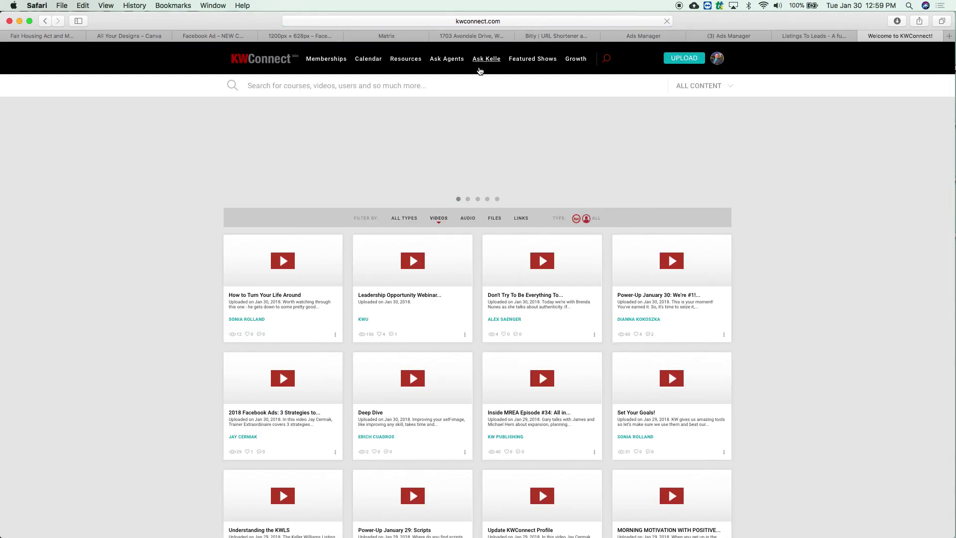
pyautogui.press('super+equal')
pyautogui.press('super+equal')
pyautogui.press('super+equal')
pyautogui.scroll(3, 437, 138)
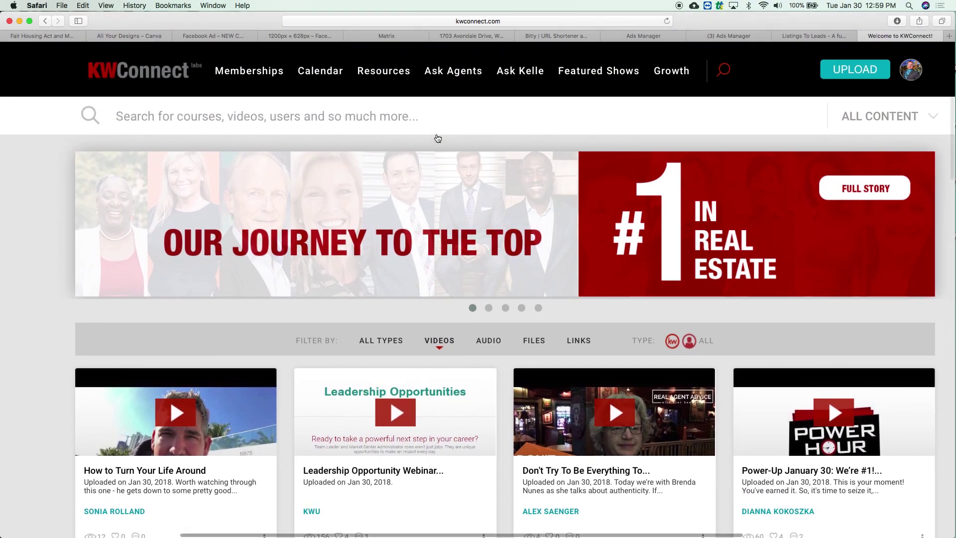
# Open the Keller Cloud page via Resources > Technology and scroll through it.
pyautogui.moveTo(384, 70)
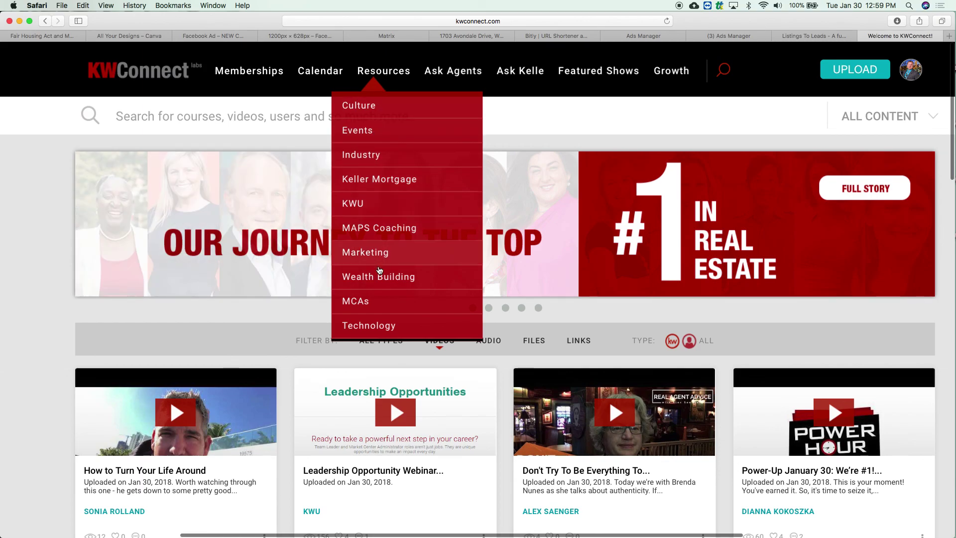
pyautogui.click(368, 299)
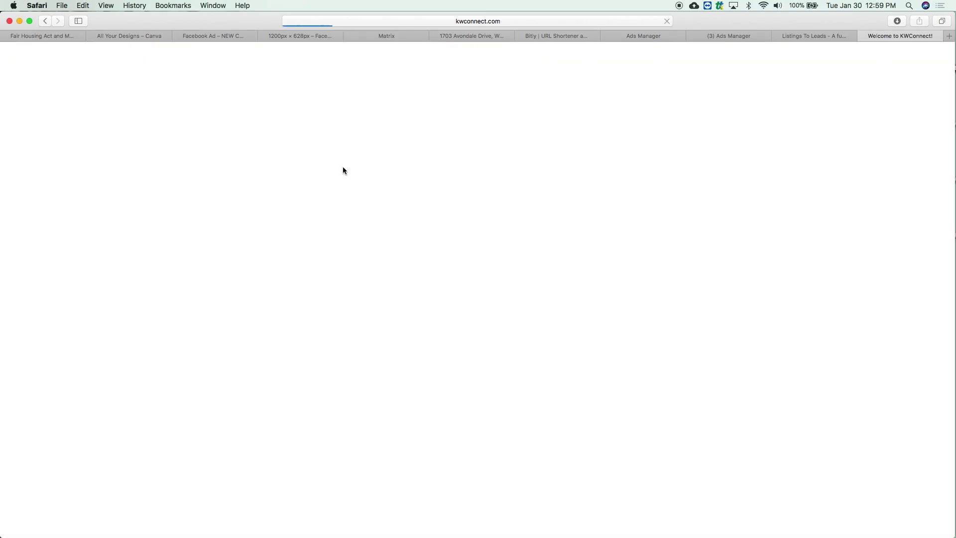
pyautogui.click(413, 211)
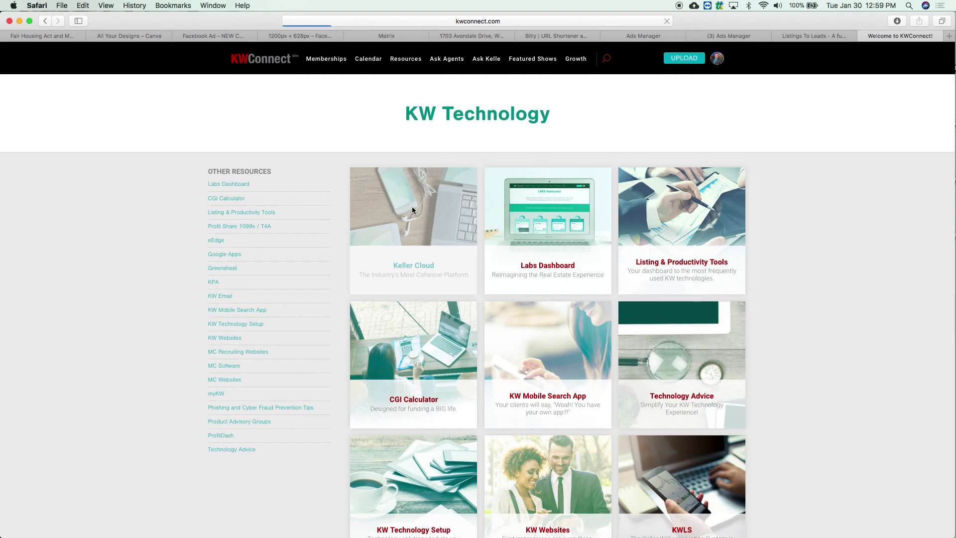
pyautogui.scroll(5, 412, 207)
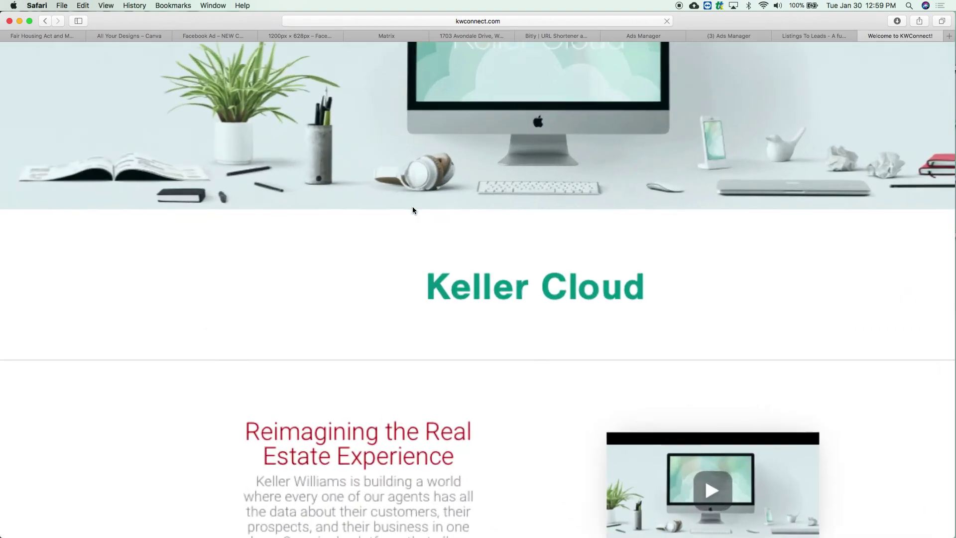
pyautogui.scroll(-10, 412, 206)
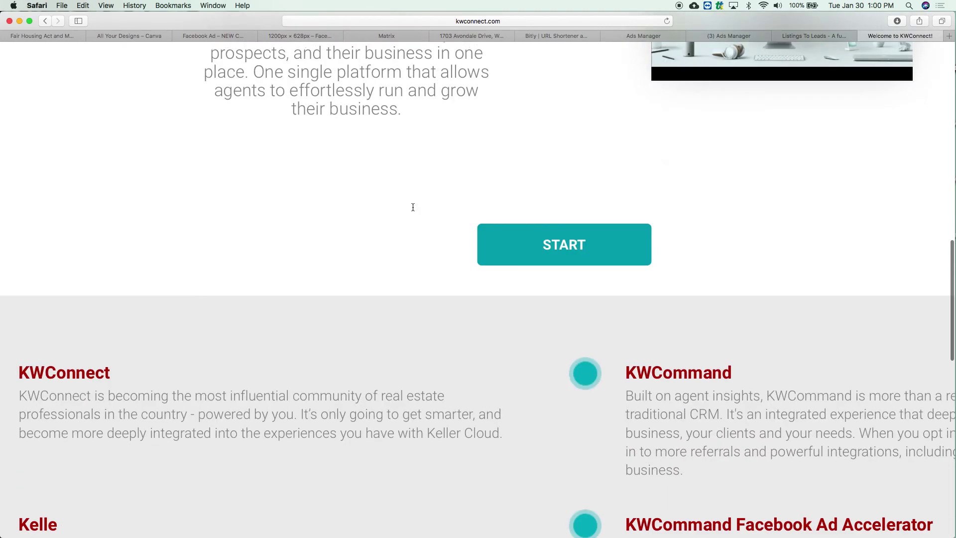
pyautogui.scroll(-2, 412, 206)
# Open the KWCommand Facebook Ad Accelerator page from the Keller Cloud page.
pyautogui.click(690, 451)
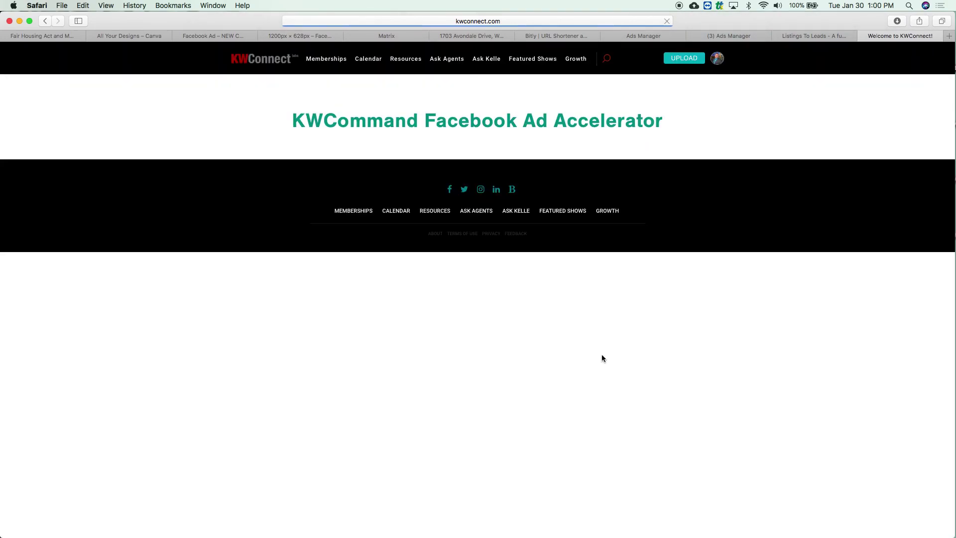
pyautogui.scroll(5, 602, 355)
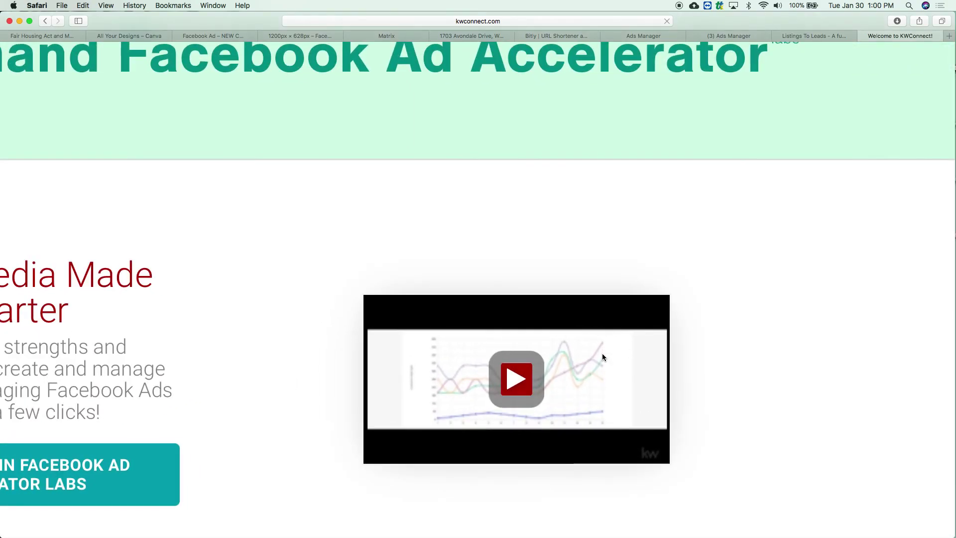
pyautogui.scroll(-5, 602, 355)
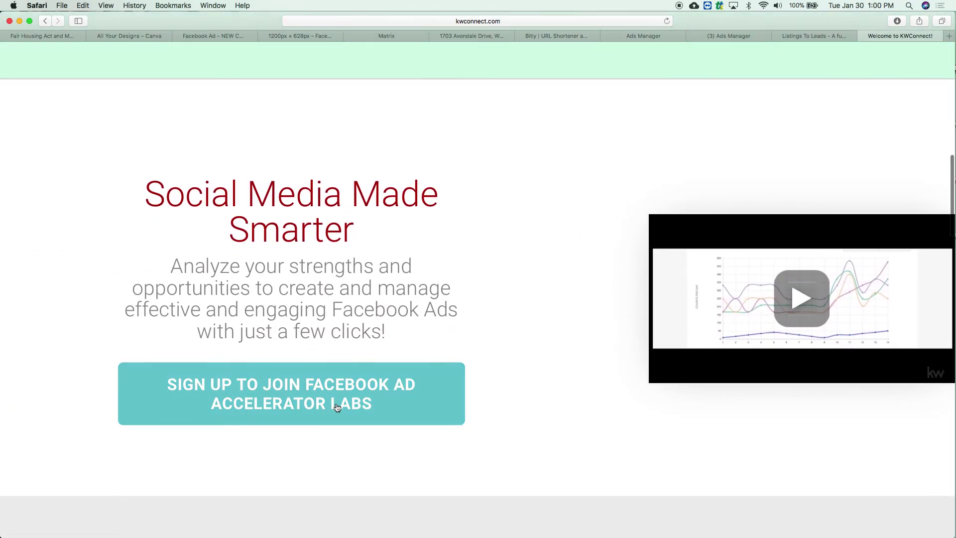
# Sign up to join the Facebook Ad Accelerator labs and review the Social Media Made Smarter page.
pyautogui.click(337, 408)
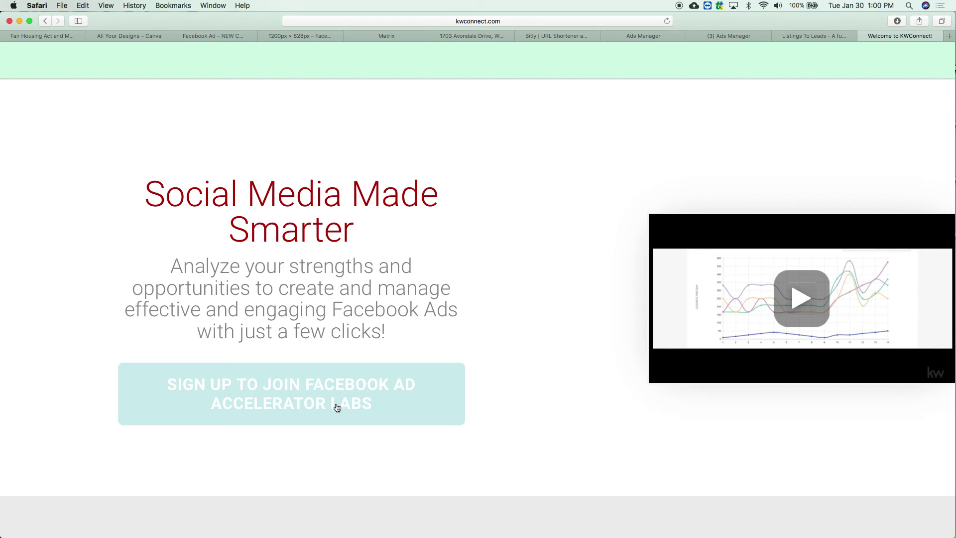
pyautogui.scroll(10, 337, 407)
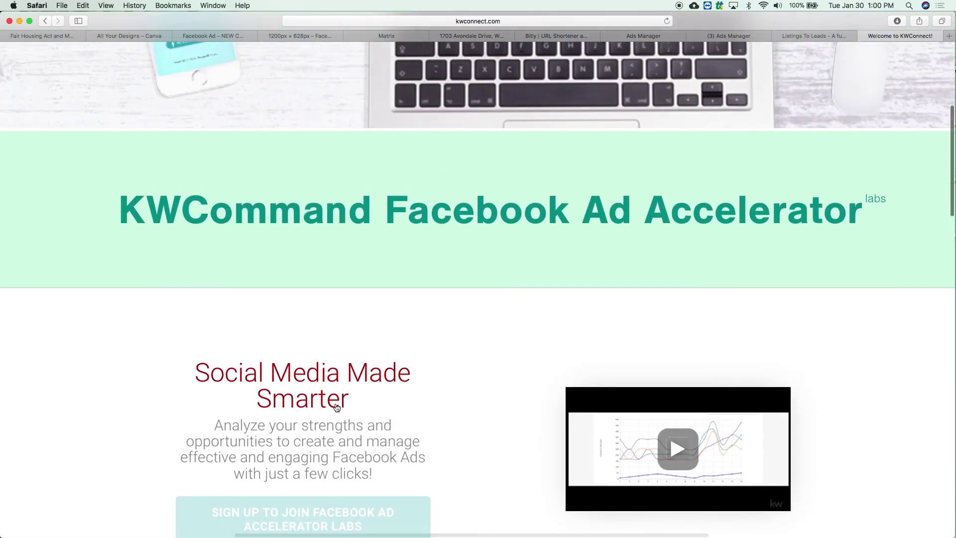
pyautogui.scroll(-10, 337, 407)
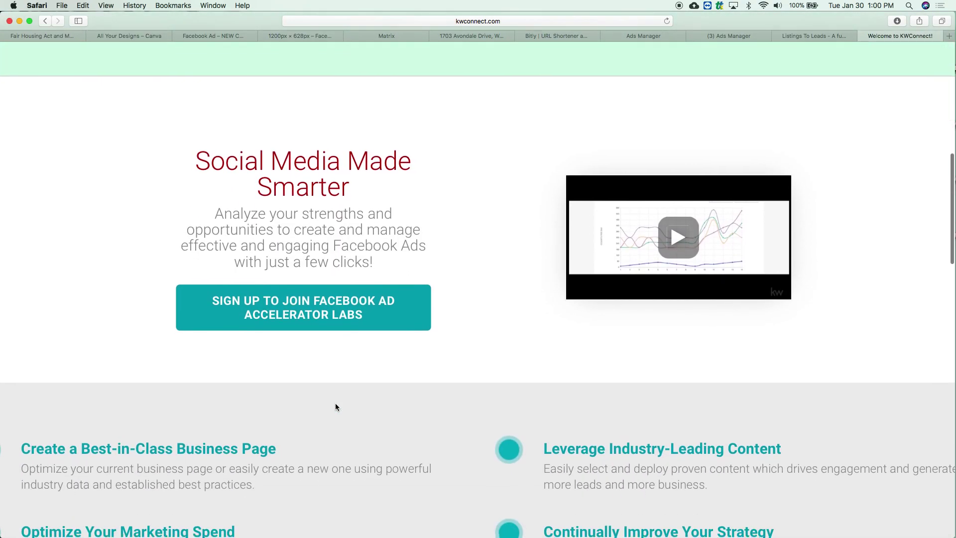
pyautogui.scroll(10, 366, 259)
pyautogui.moveTo(326, 70)
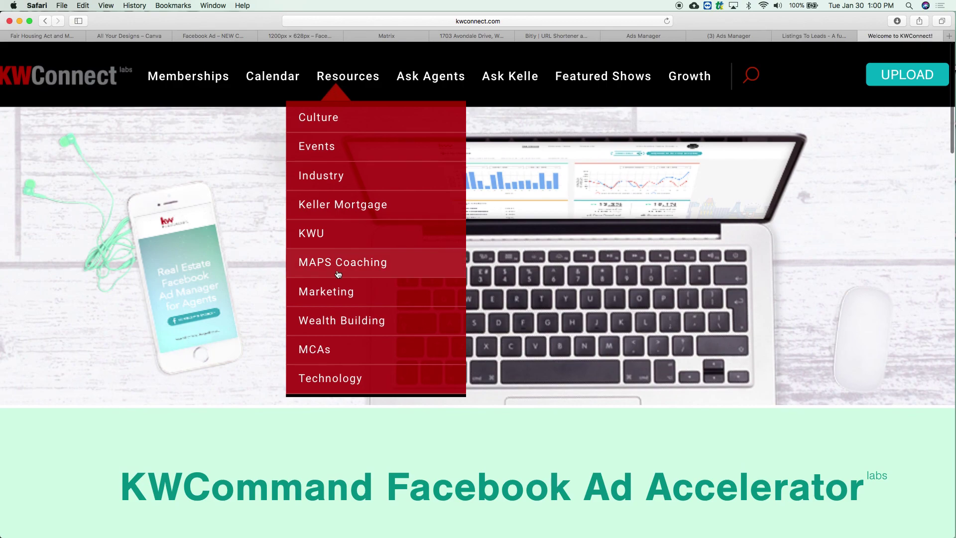
# Open the Labs Dashboard via Resources > Technology and find the Facebook Ad Accelerator card (1183 users, 1695 waitlisted).
pyautogui.click(317, 383)
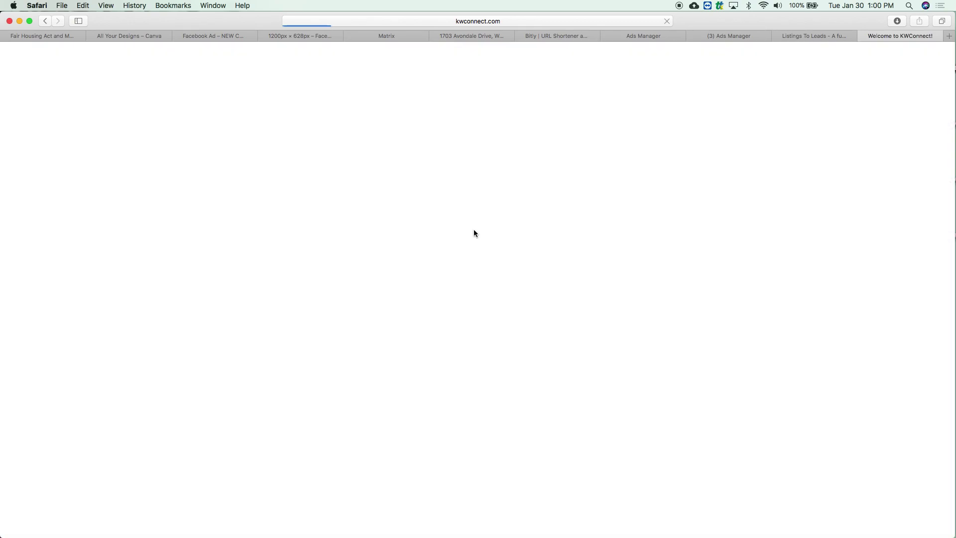
pyautogui.click(554, 200)
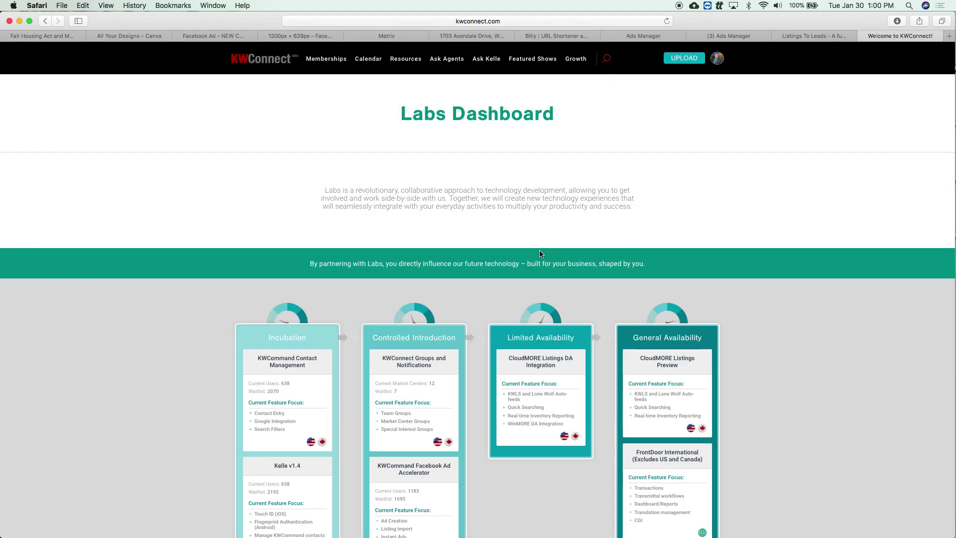
pyautogui.scroll(5, 540, 251)
pyautogui.scroll(-2, 540, 250)
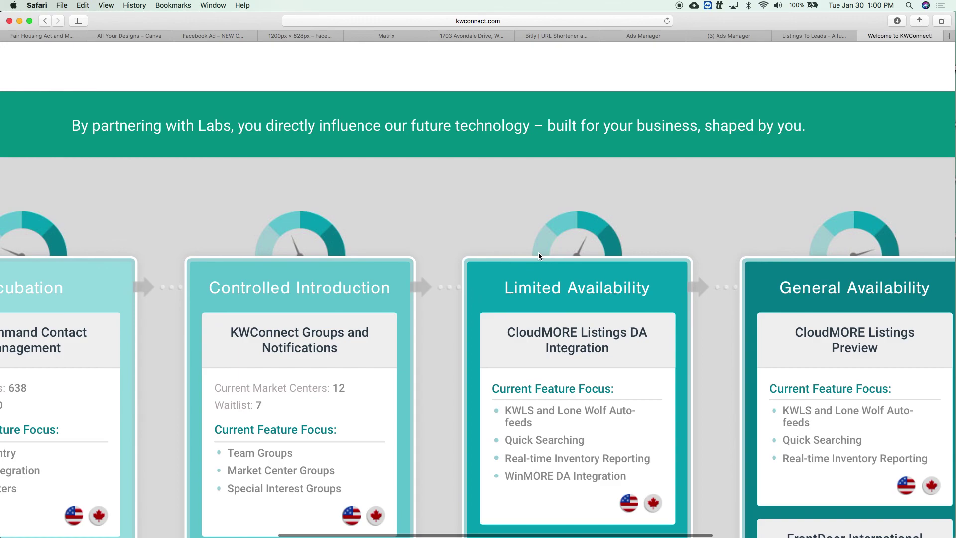
pyautogui.scroll(2, 539, 252)
pyautogui.scroll(-3, 539, 252)
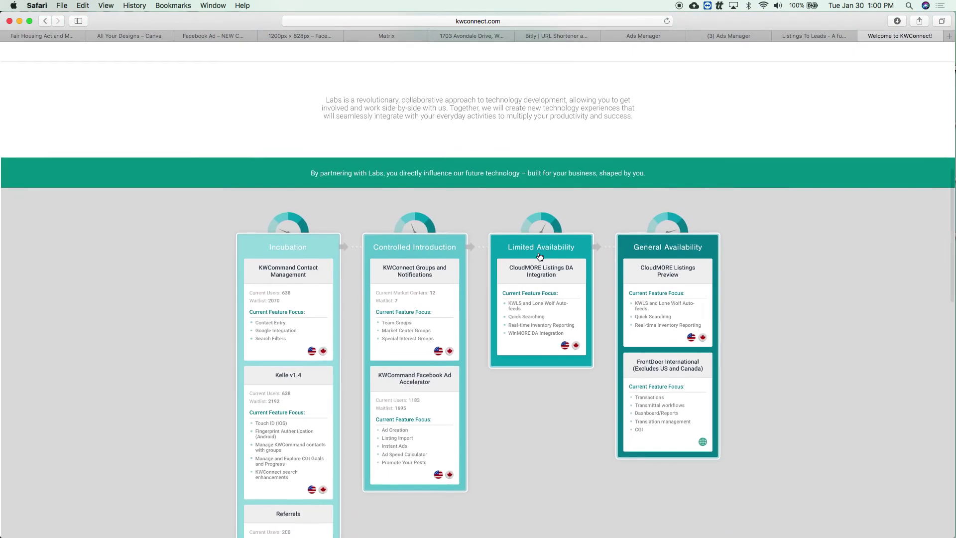
pyautogui.scroll(-7, 540, 253)
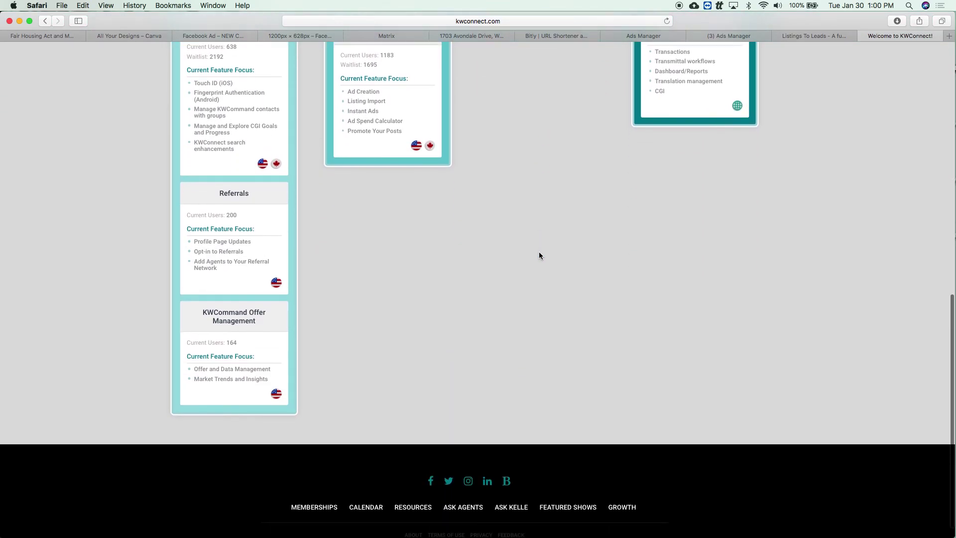
pyautogui.scroll(6, 381, 257)
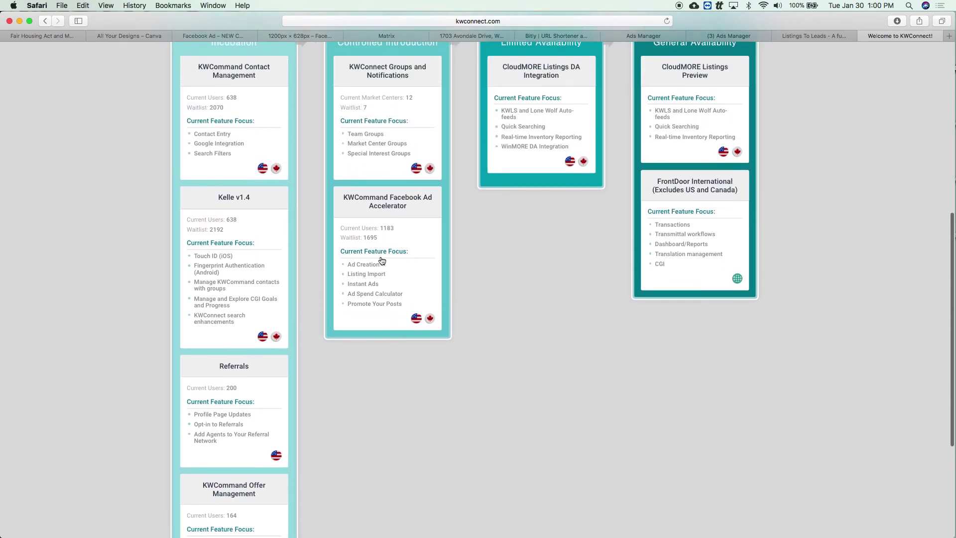
pyautogui.scroll(5, 379, 244)
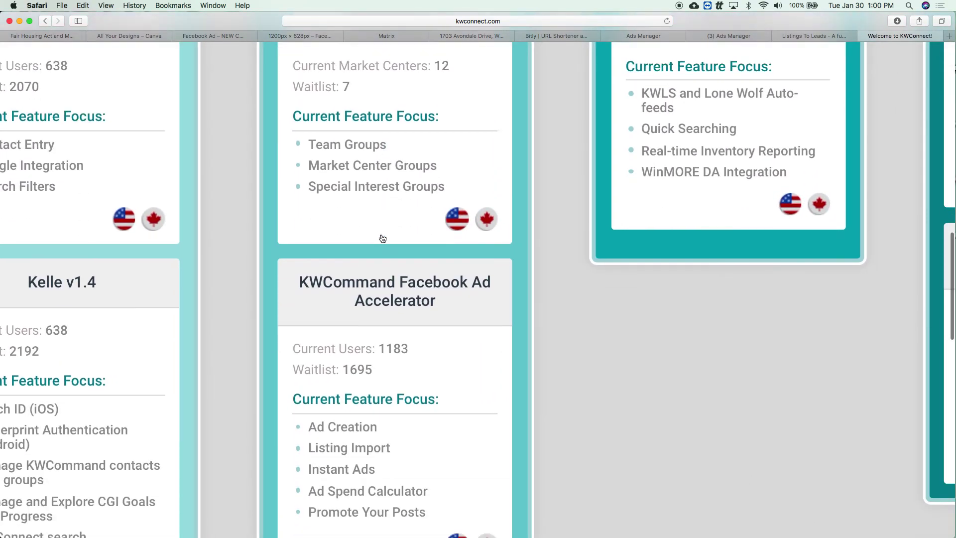